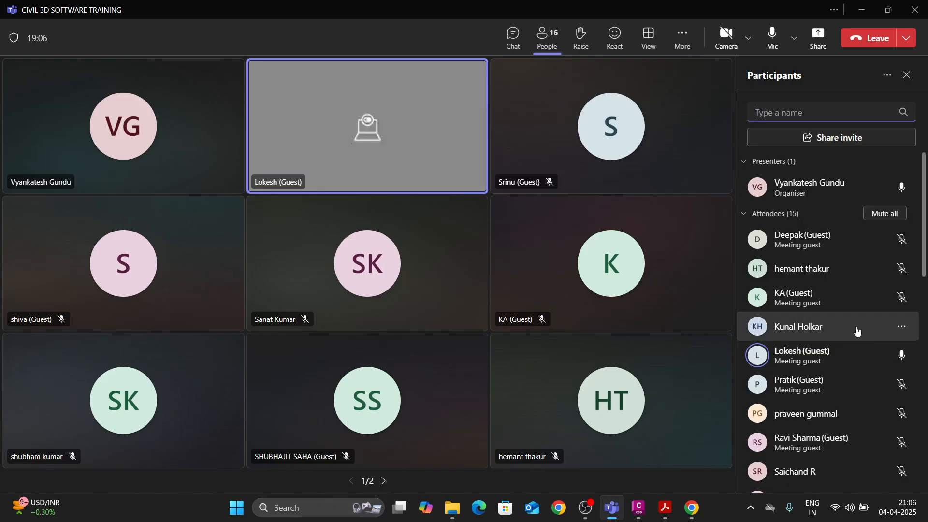
# Disable the microphone of the unmuted guest who is speaking in the meeting.
pyautogui.click(901, 356)
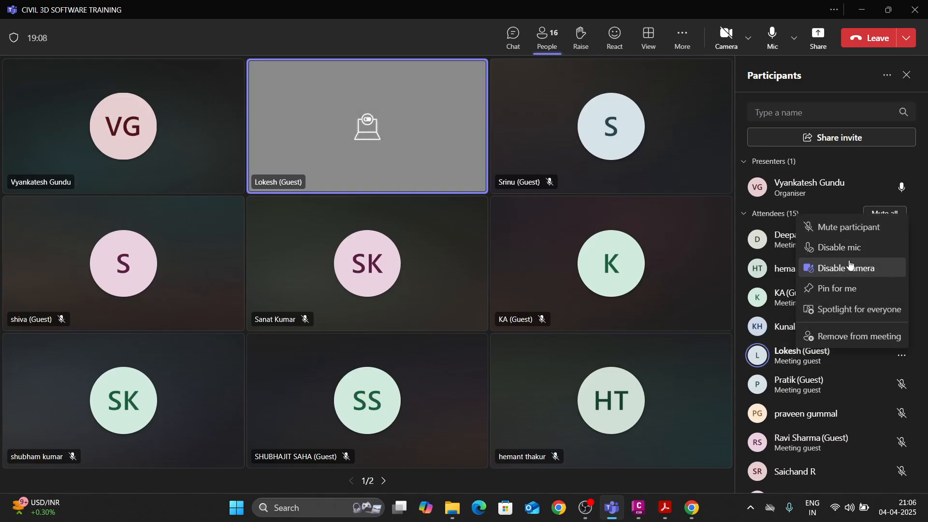
pyautogui.click(847, 267)
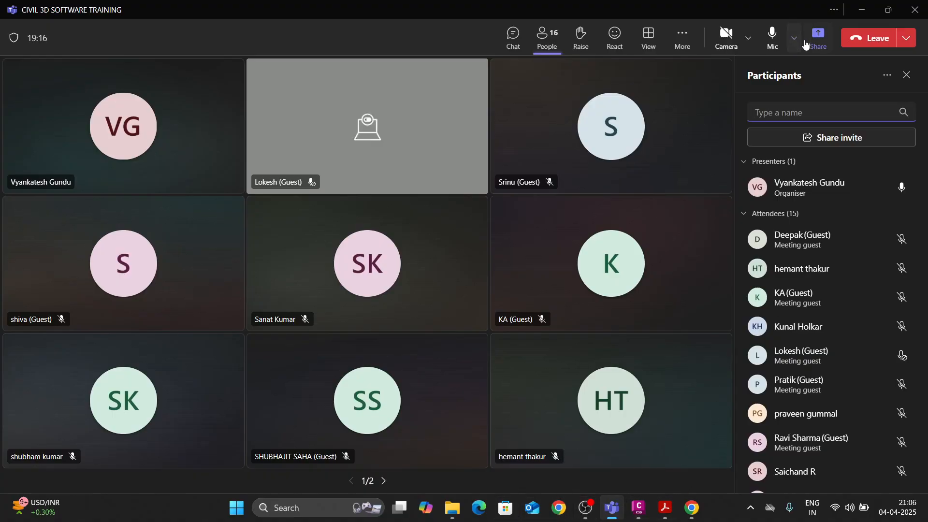
# Share the entire screen with the meeting attendees instead of a single window.
pyautogui.click(818, 38)
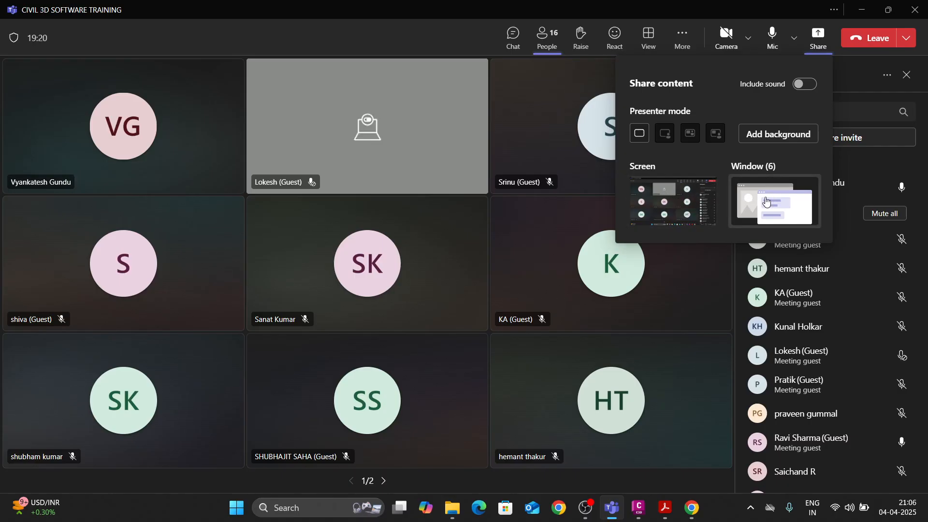
pyautogui.click(772, 202)
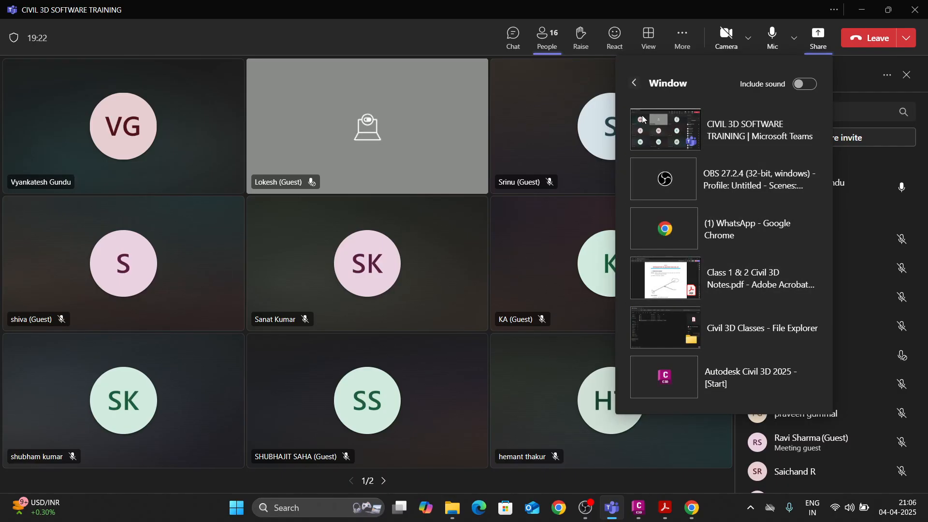
pyautogui.click(634, 83)
pyautogui.click(681, 191)
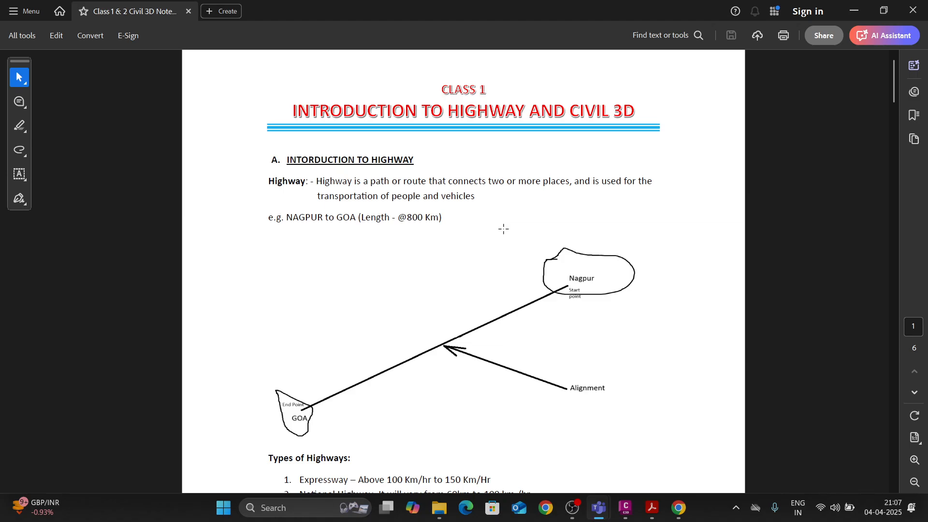
# Review page 1 of the class notes: the highway definition, the Nagpur to Goa alignment sketch and the types of highways.
pyautogui.scroll(-2, 440, 286)
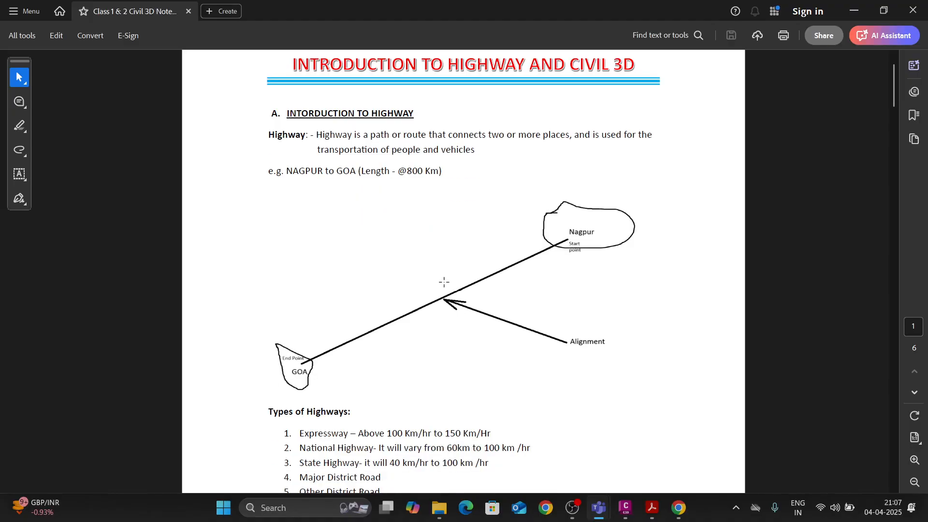
pyautogui.scroll(-2, 445, 285)
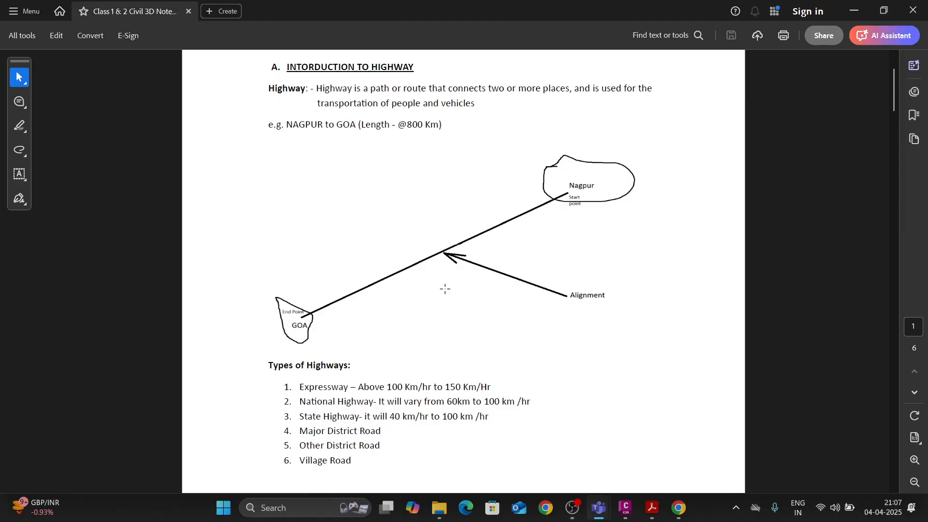
pyautogui.scroll(4, 449, 289)
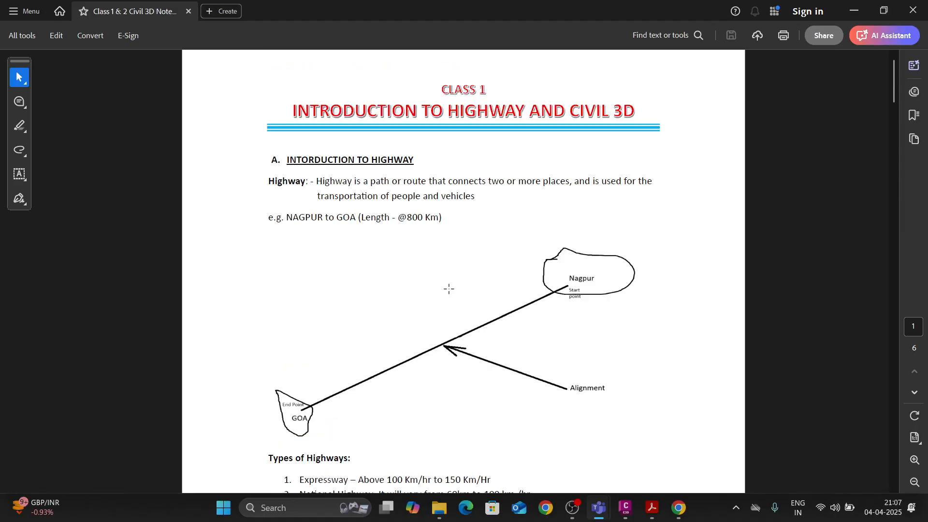
pyautogui.scroll(-2, 449, 288)
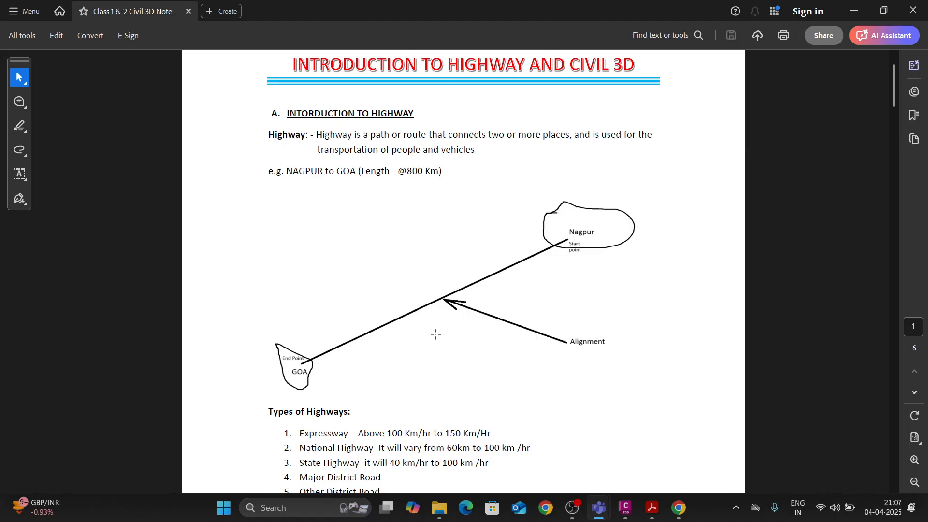
pyautogui.scroll(-5, 468, 304)
pyautogui.scroll(-8, 481, 293)
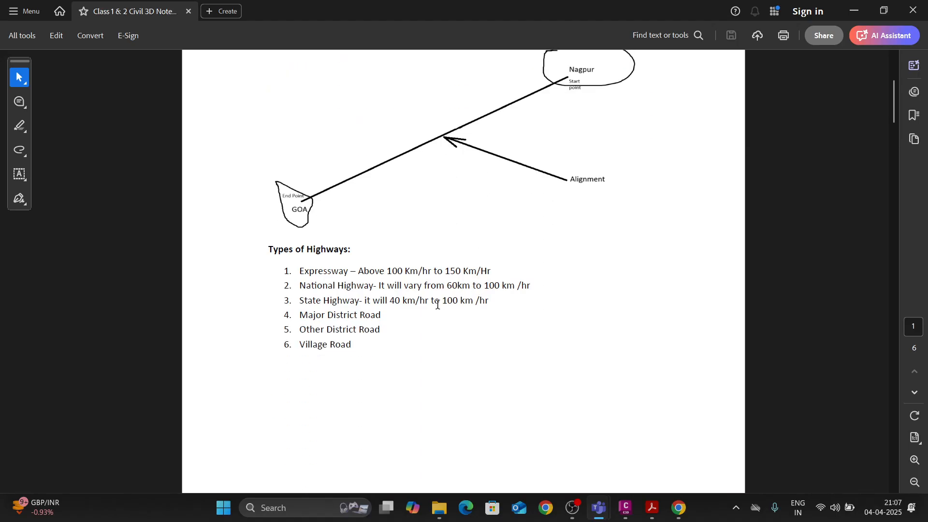
pyautogui.scroll(15, 437, 304)
pyautogui.scroll(-5, 436, 303)
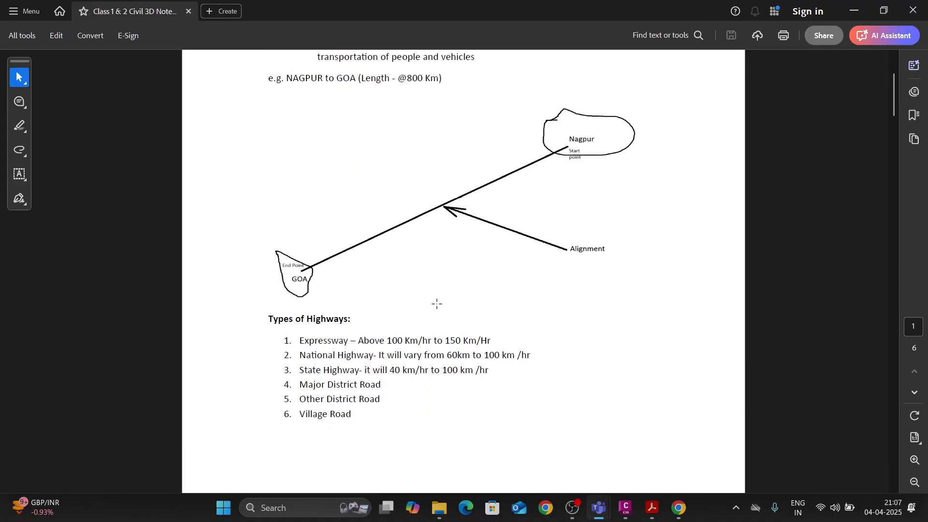
# Review the highway cross-section diagram on page 2 of the notes, glance at the Civil 3D start page and return to the notes.
pyautogui.scroll(-18, 437, 303)
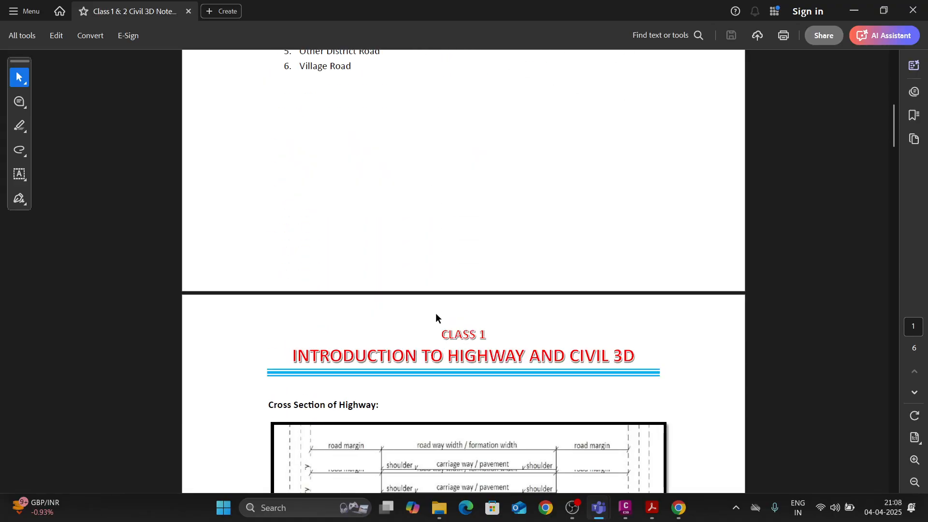
pyautogui.scroll(-3, 435, 315)
pyautogui.scroll(1, 444, 311)
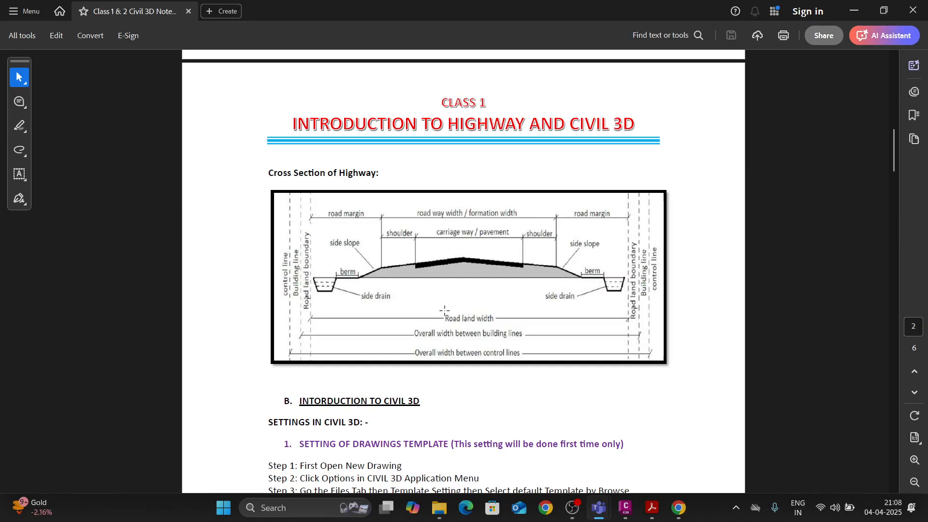
pyautogui.scroll(-3, 428, 309)
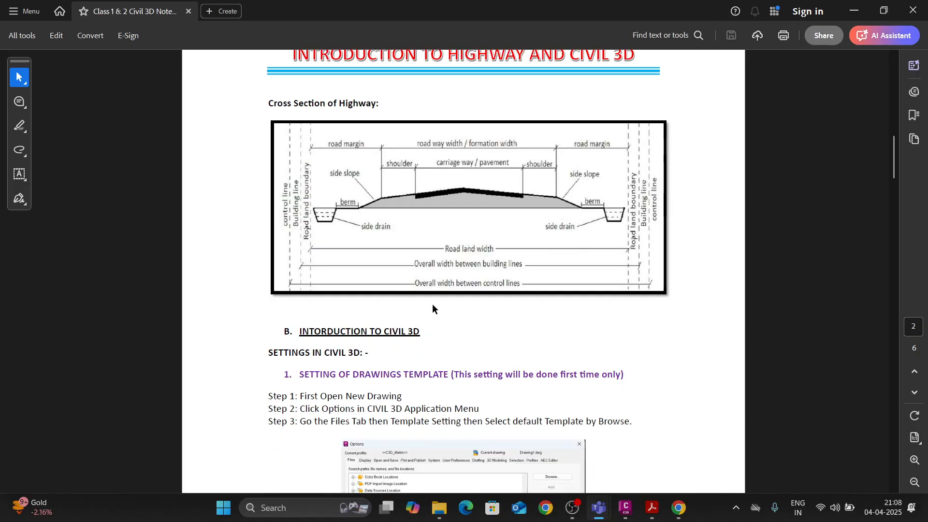
pyautogui.scroll(-2, 428, 309)
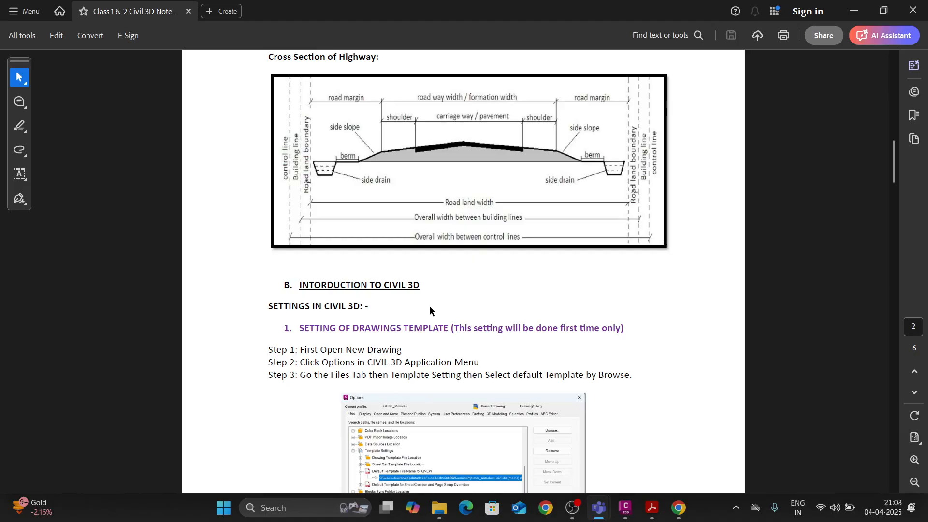
pyautogui.scroll(-1, 429, 305)
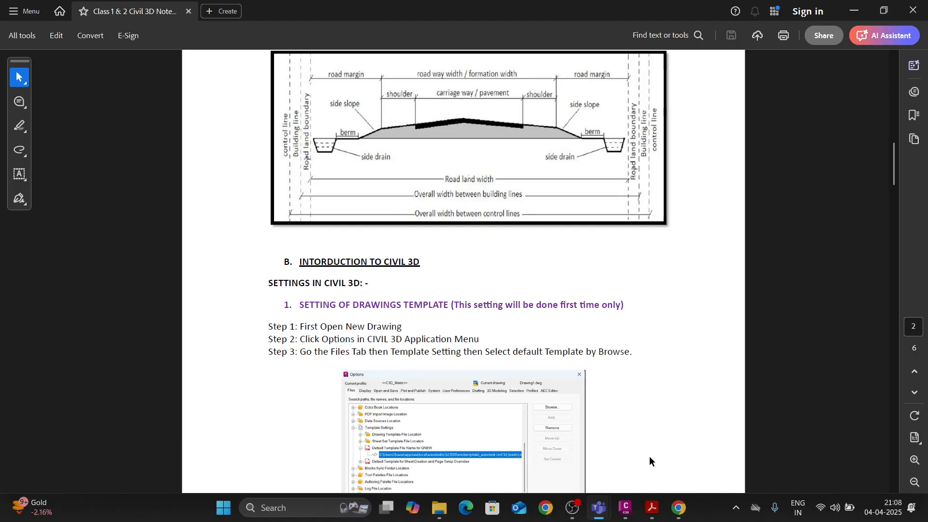
pyautogui.click(625, 507)
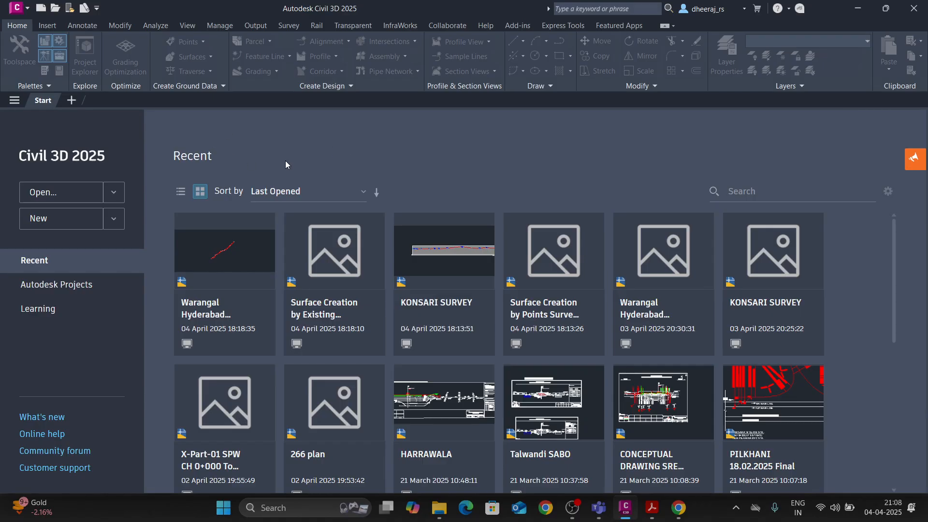
pyautogui.click(626, 507)
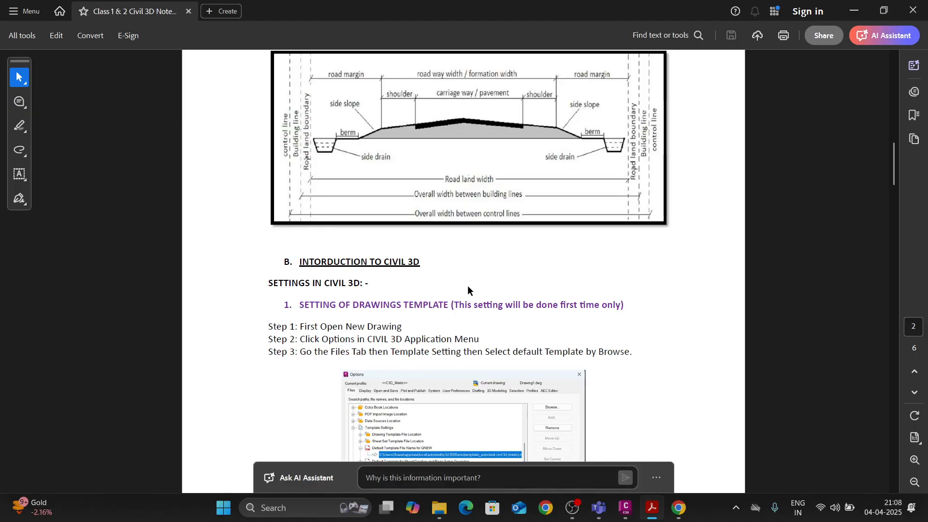
# Read the notes on setting the default drawing template through the Civil 3D options.
pyautogui.scroll(-1, 468, 288)
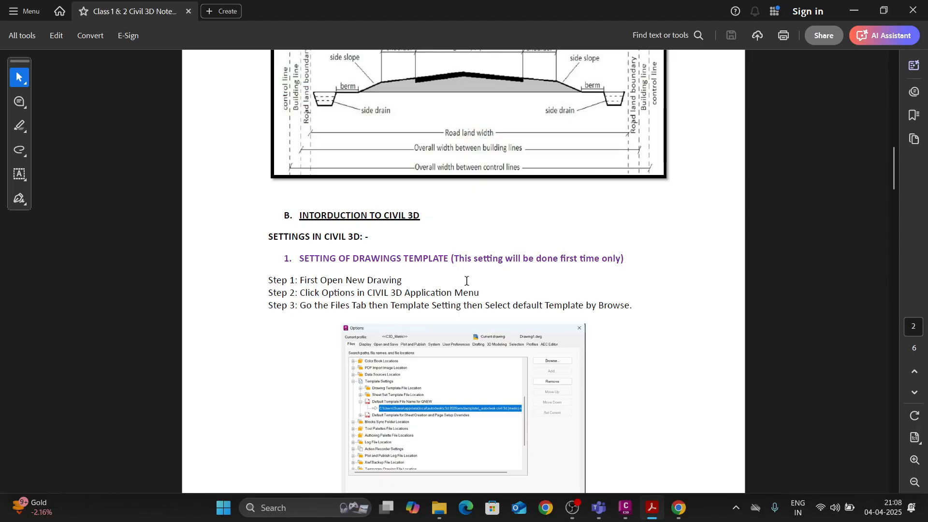
pyautogui.scroll(-1, 466, 281)
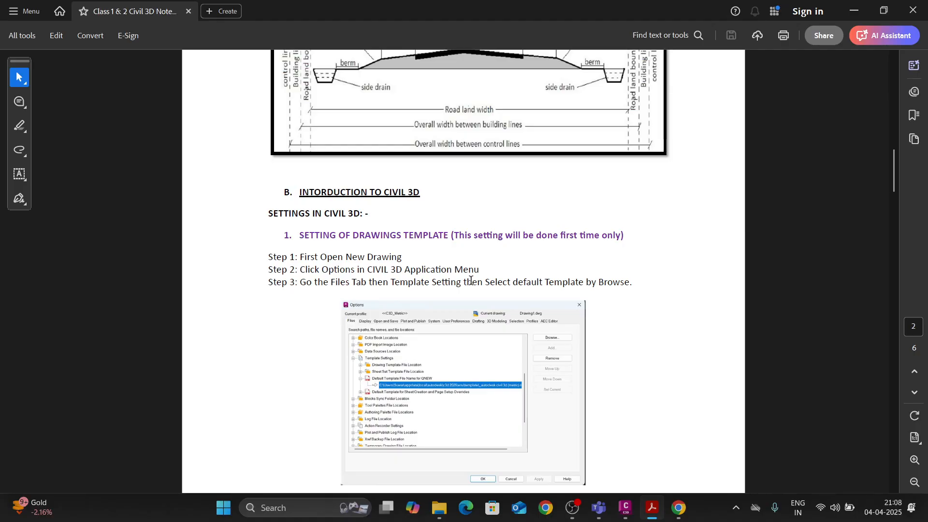
pyautogui.scroll(-1, 419, 281)
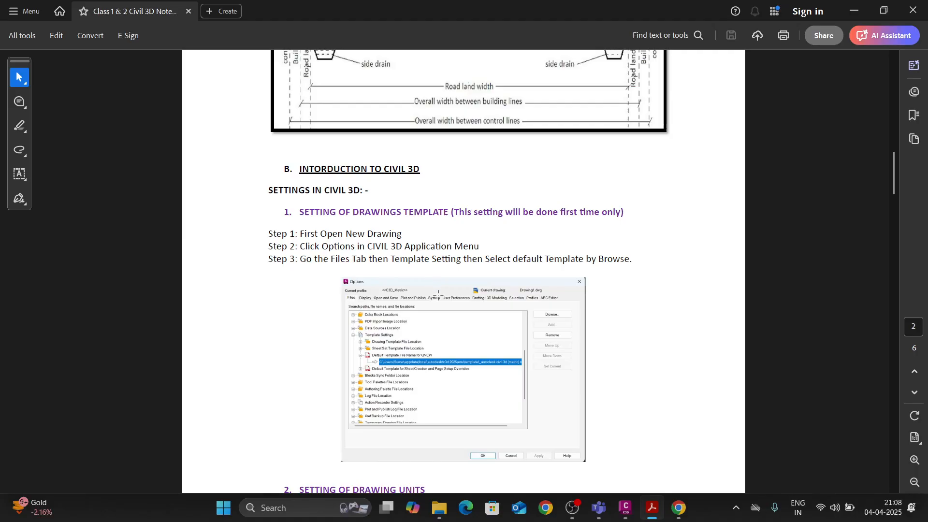
pyautogui.scroll(-2, 443, 305)
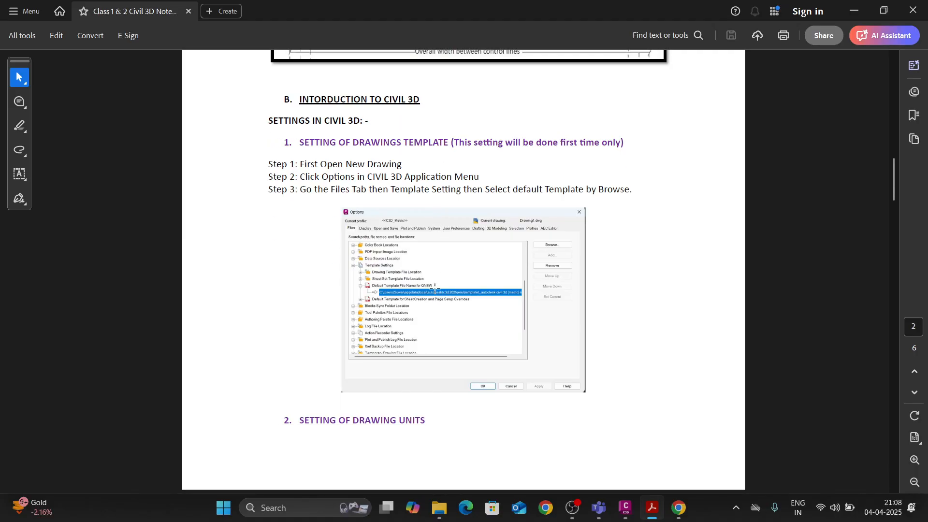
pyautogui.scroll(-4, 435, 288)
pyautogui.scroll(1, 429, 278)
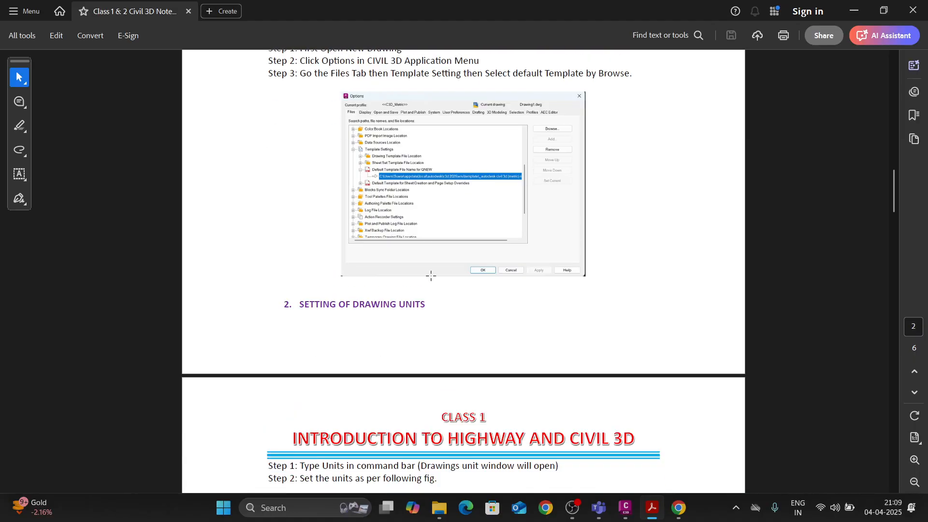
pyautogui.scroll(4, 479, 236)
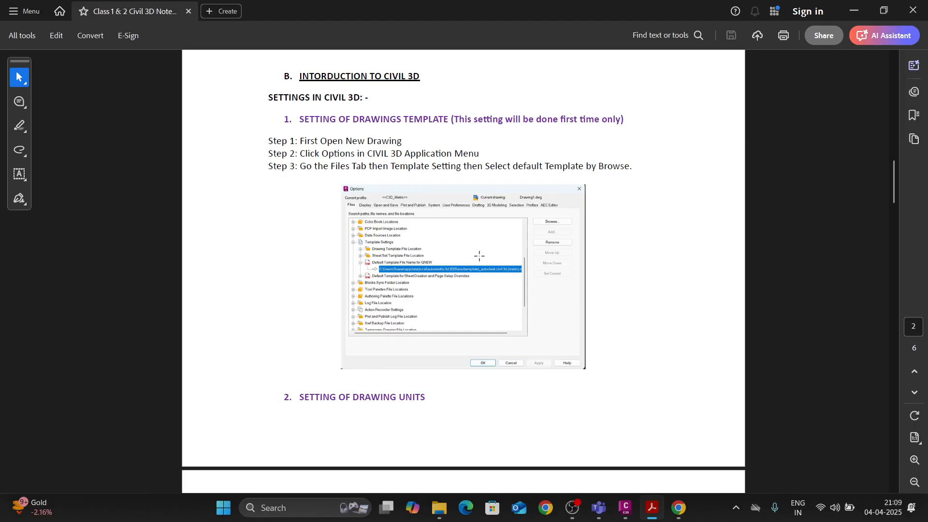
# Read the notes on setting drawing units and examine the Drawing Units figure on page 3.
pyautogui.scroll(-5, 479, 256)
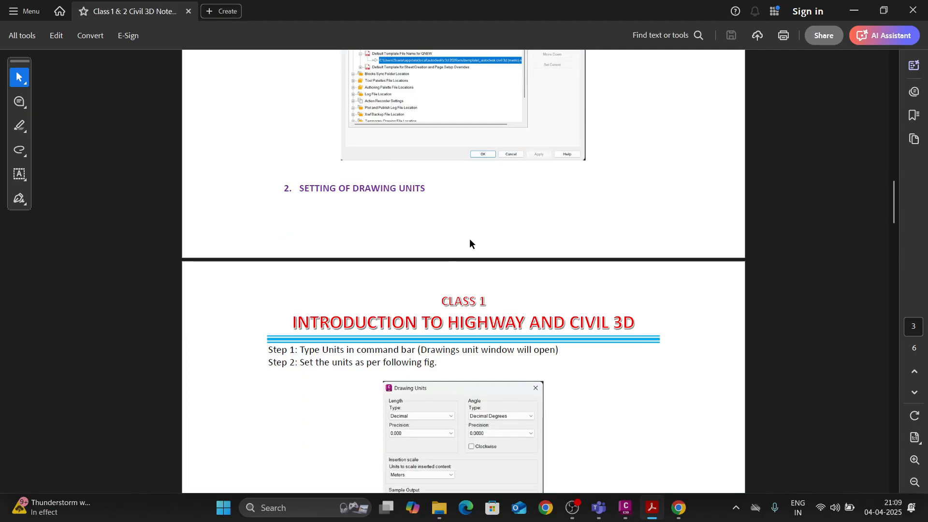
pyautogui.scroll(-3, 468, 251)
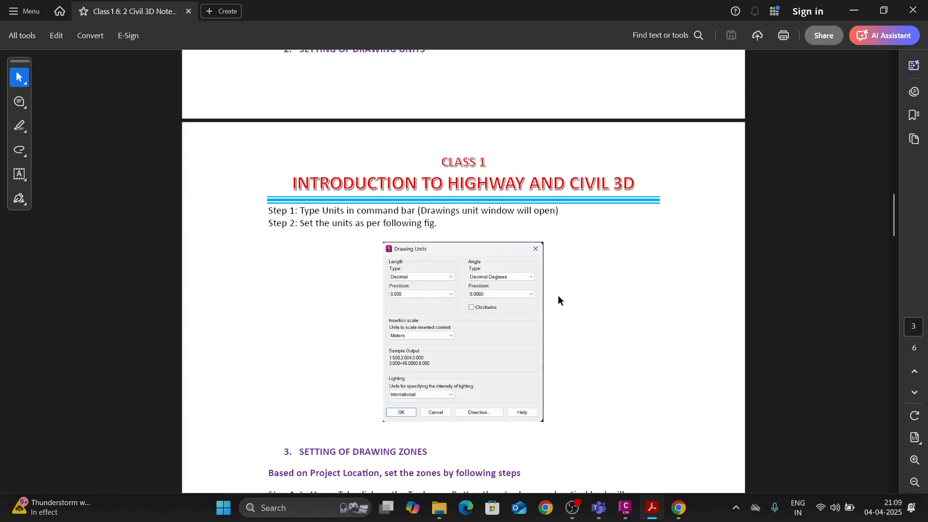
pyautogui.scroll(-2, 558, 299)
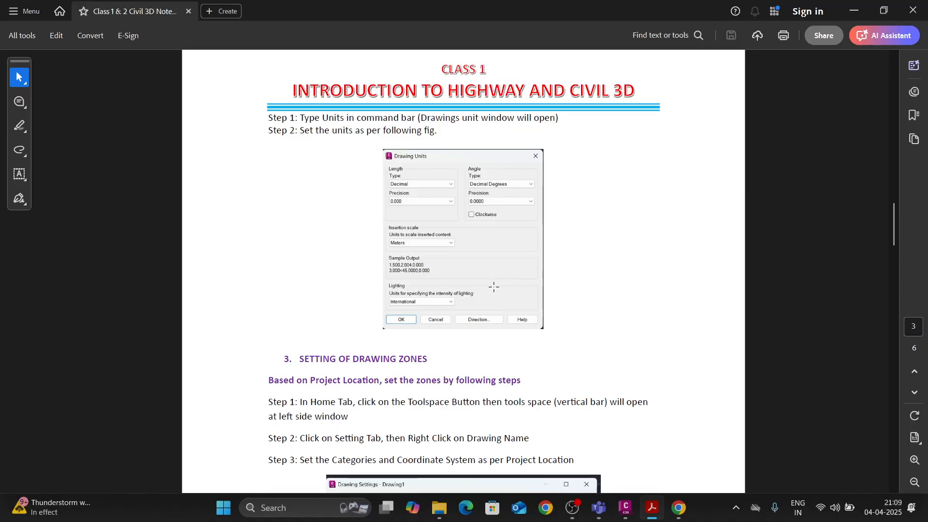
pyautogui.scroll(-2, 485, 304)
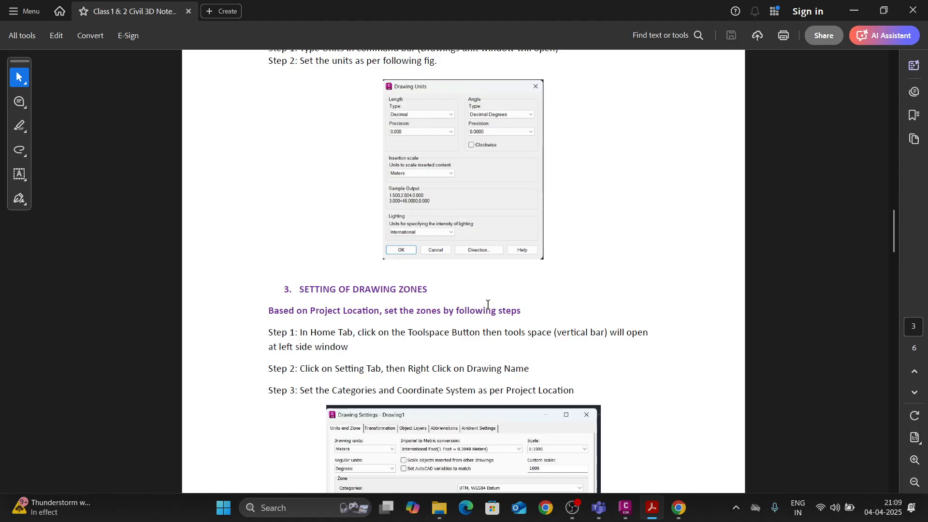
# Read the drawing zone setup notes and examine the Drawing Settings figure and the map of ATM and UTM zones.
pyautogui.scroll(-4, 487, 304)
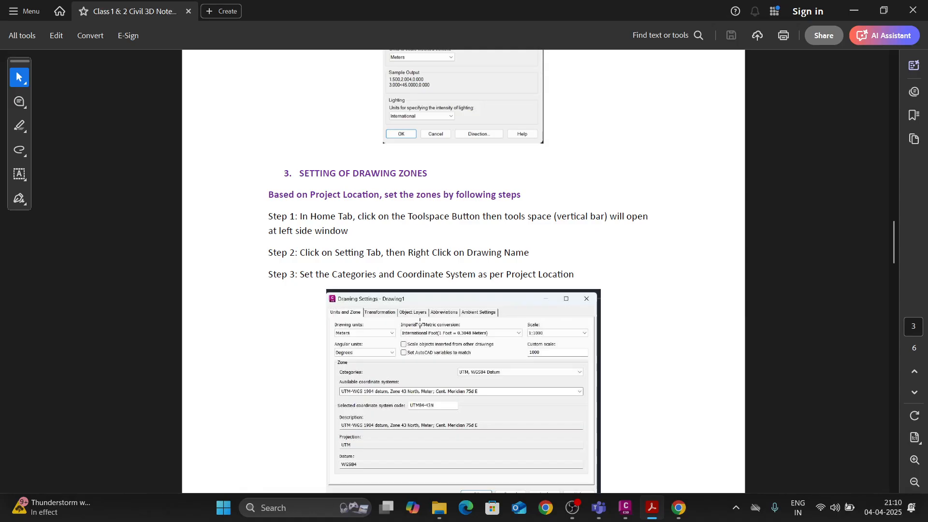
pyautogui.scroll(-2, 419, 320)
pyautogui.scroll(-2, 420, 322)
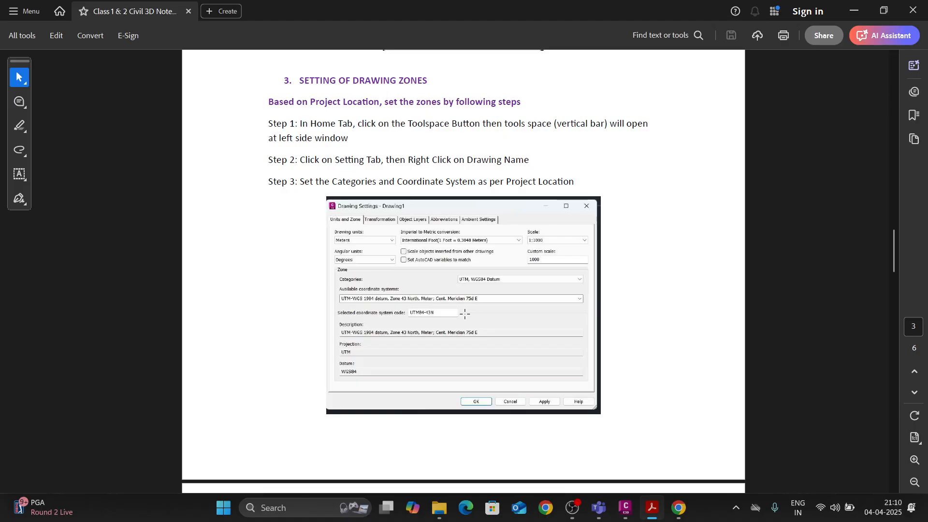
pyautogui.scroll(-10, 464, 314)
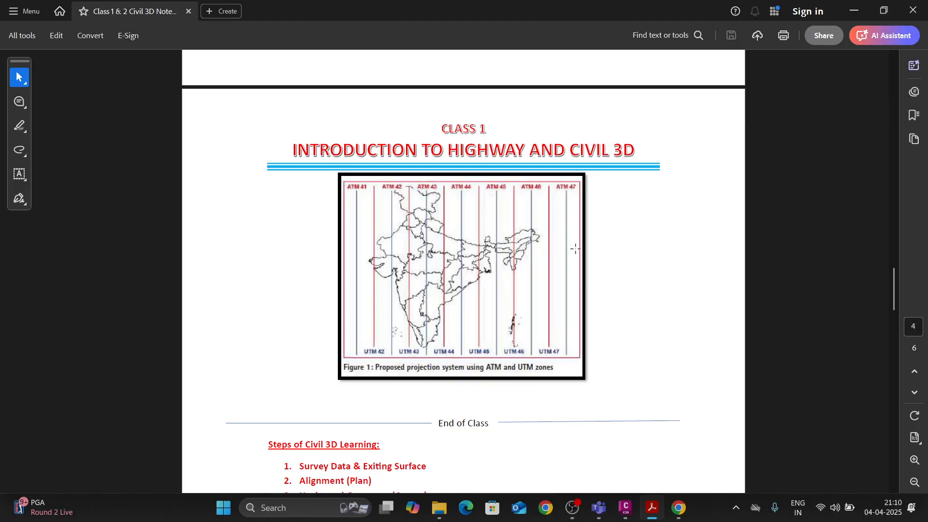
# Read the Class 2 notes on importing points data and examine the Point File Formats list on page 5.
pyautogui.scroll(-4, 574, 249)
pyautogui.scroll(-20, 459, 278)
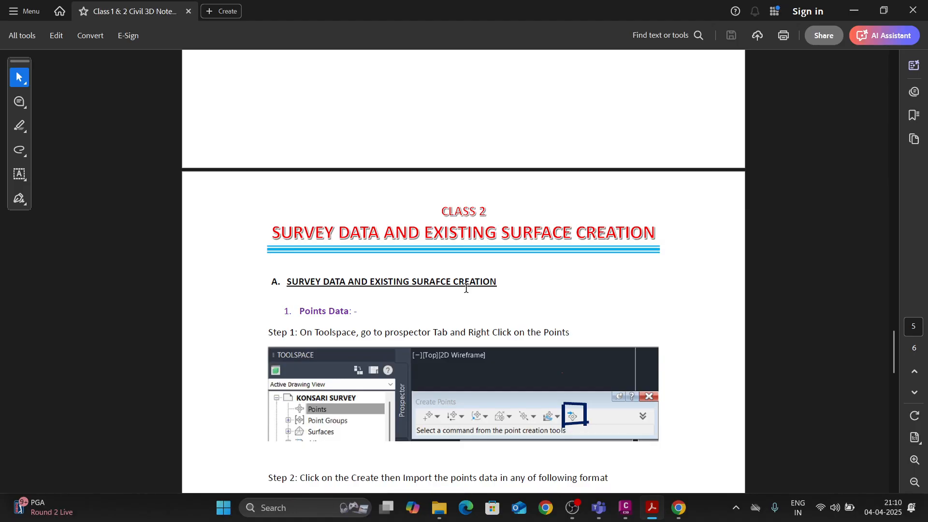
pyautogui.scroll(-2, 467, 288)
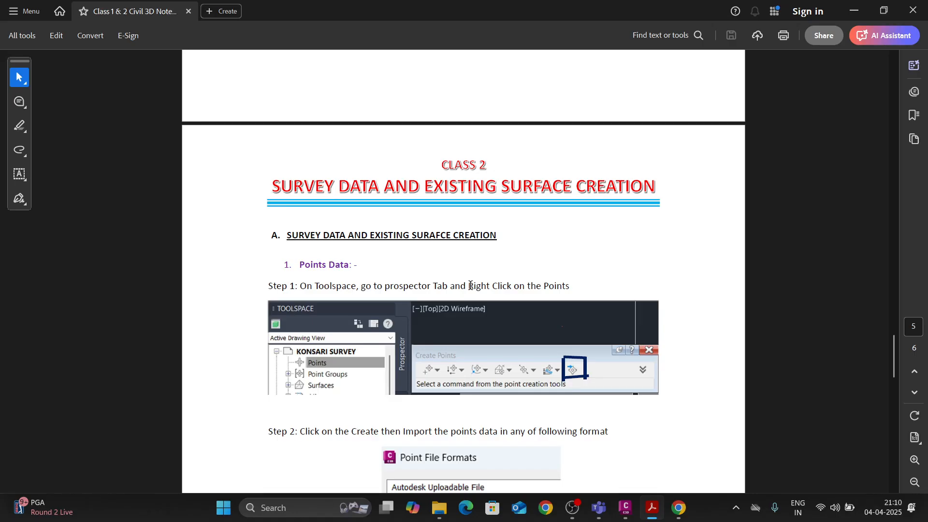
pyautogui.scroll(-1, 470, 285)
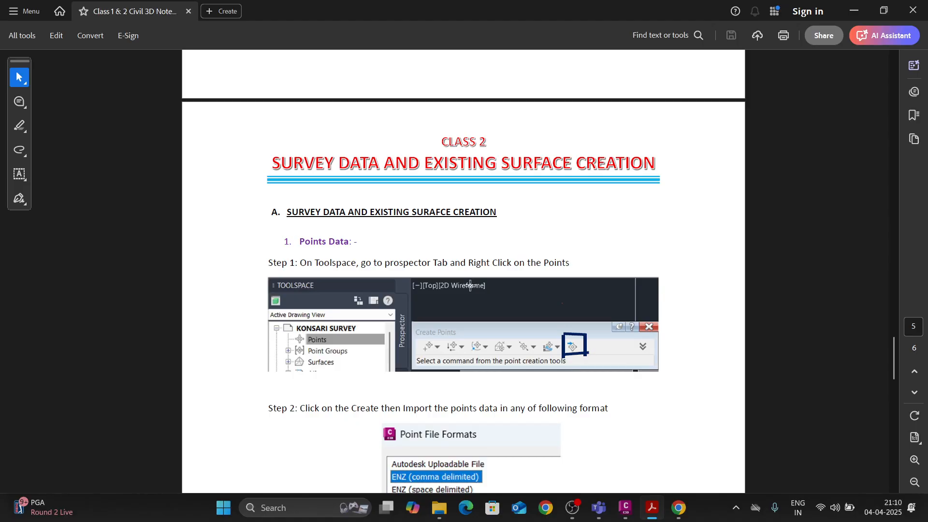
pyautogui.scroll(-5, 470, 286)
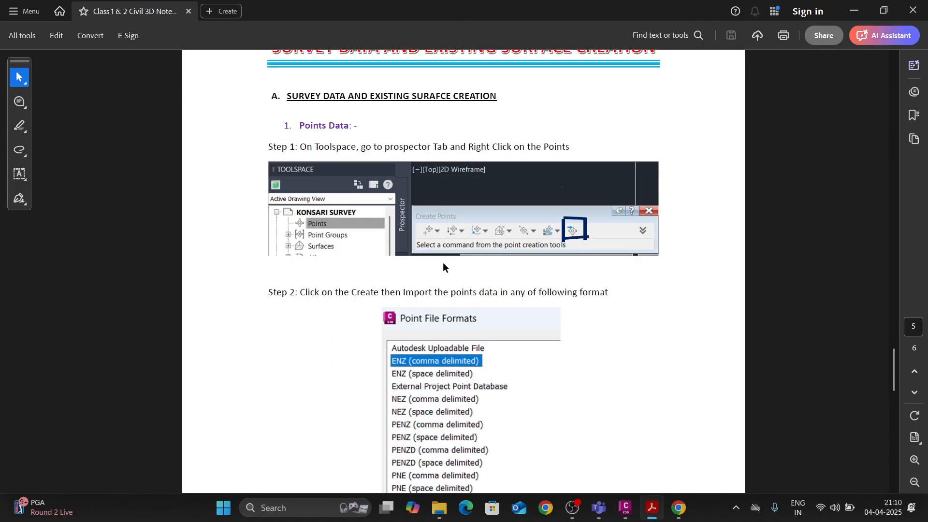
pyautogui.scroll(-2, 445, 304)
pyautogui.scroll(-3, 445, 304)
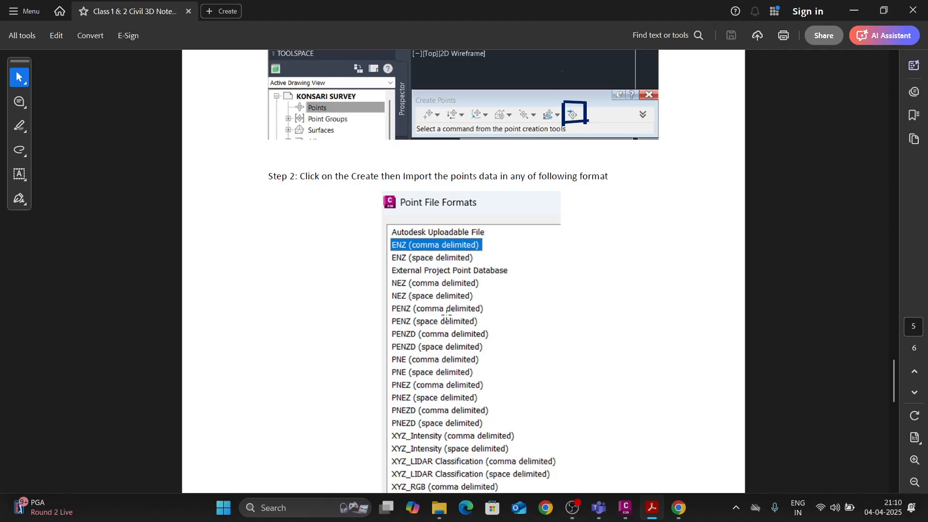
pyautogui.scroll(-1, 445, 316)
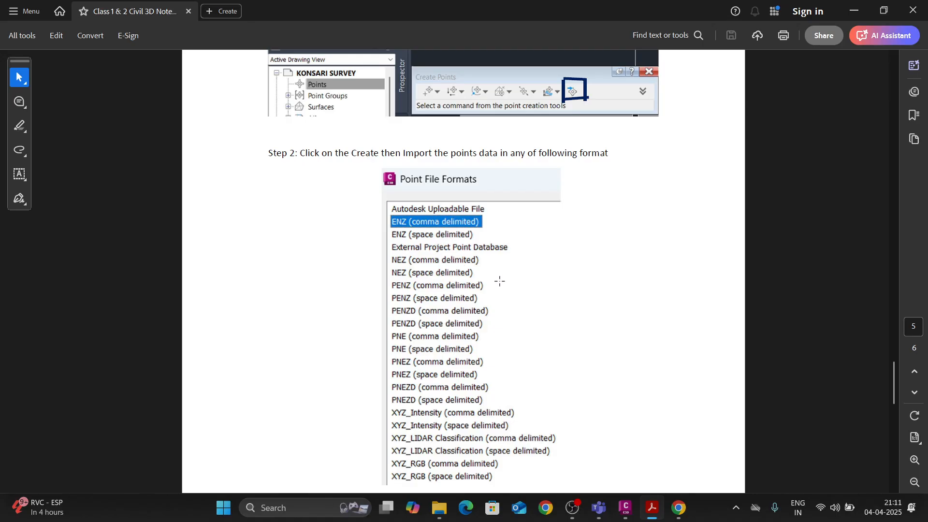
pyautogui.scroll(-5, 466, 309)
pyautogui.scroll(-5, 467, 315)
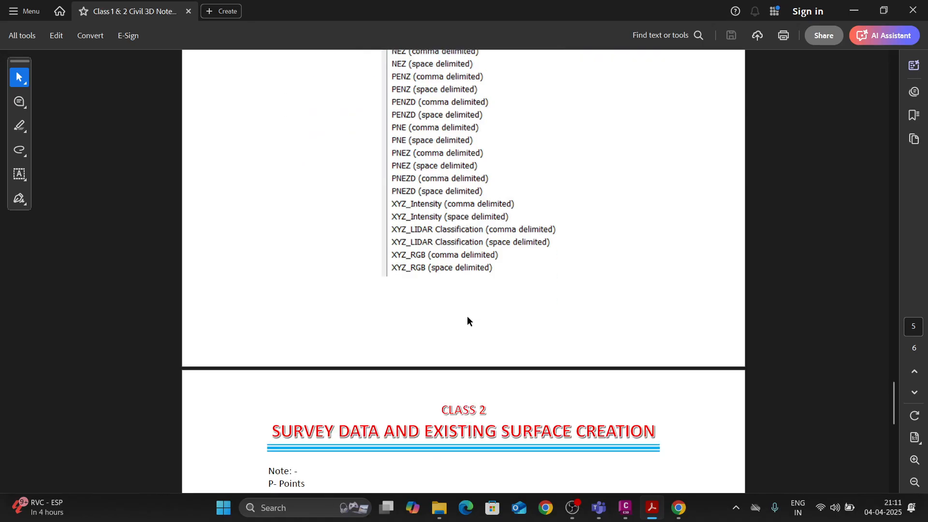
# Switch to File Explorer, check the Class 1 folder and open the Survey Data folder inside Class 2.
pyautogui.click(440, 512)
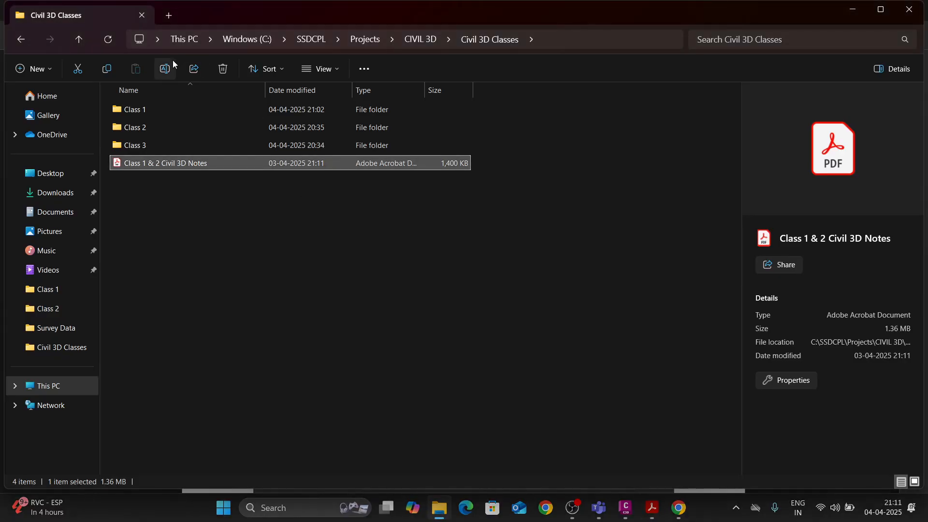
pyautogui.doubleClick(161, 109)
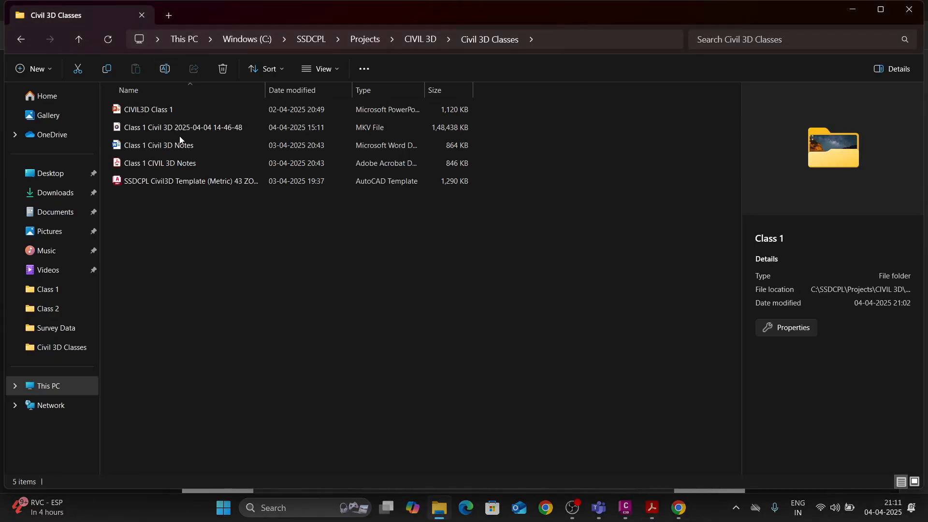
pyautogui.click(512, 39)
pyautogui.doubleClick(156, 121)
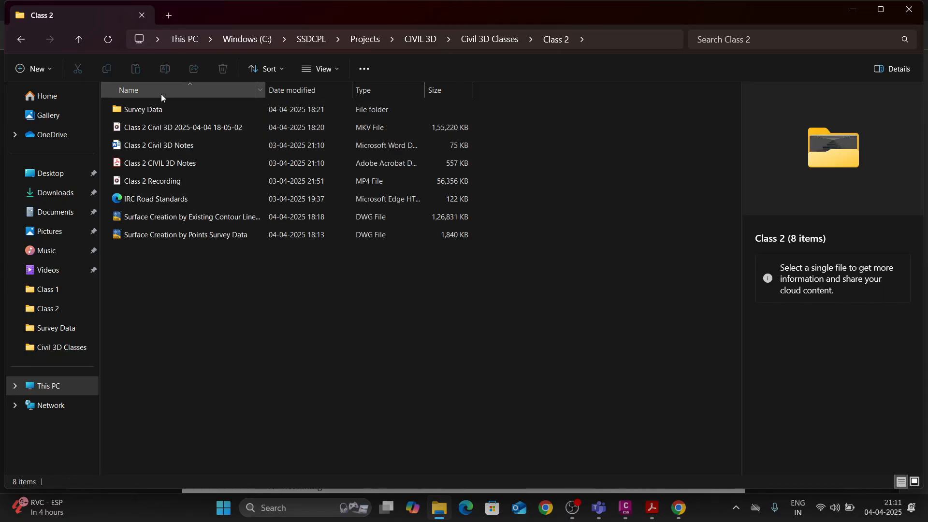
pyautogui.click(161, 92)
pyautogui.click(160, 91)
pyautogui.doubleClick(156, 110)
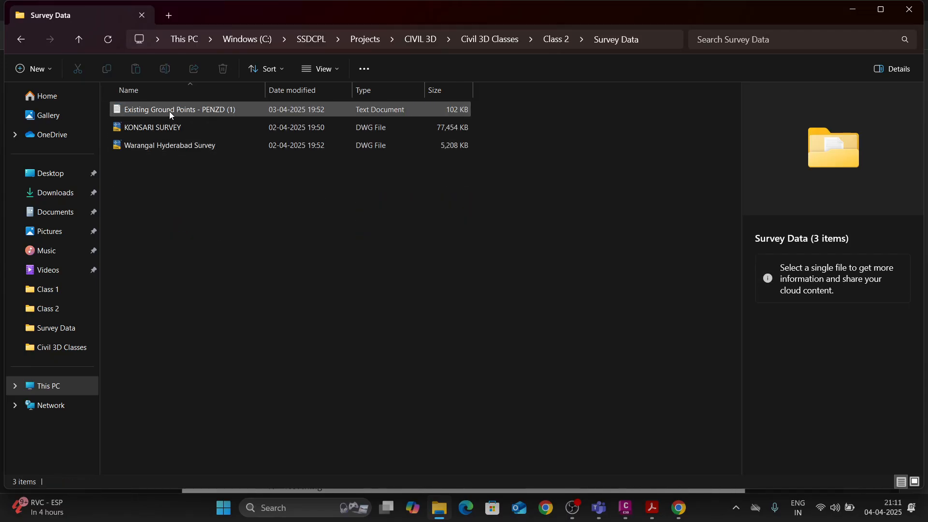
# Open the Existing Ground Points - PENZD (1) text file in a maximized window and highlight the first point's values and description.
pyautogui.doubleClick(169, 111)
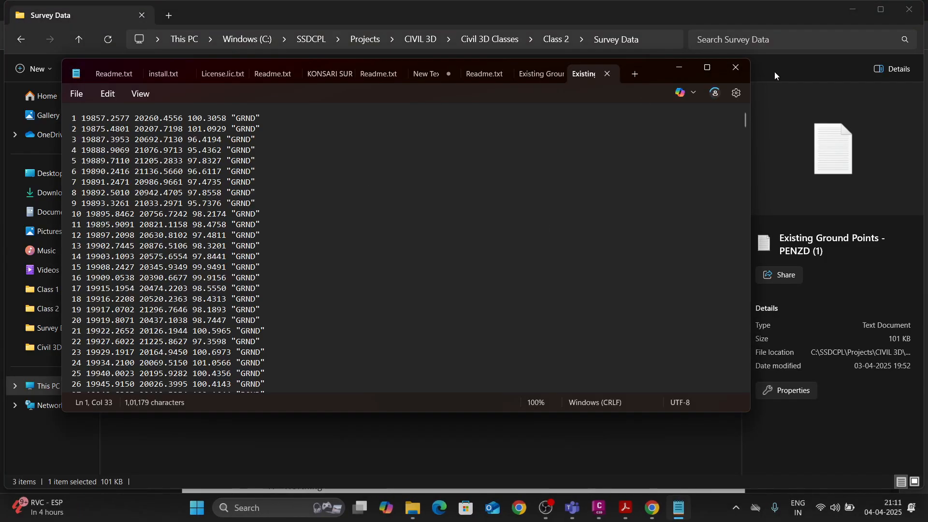
pyautogui.click(707, 67)
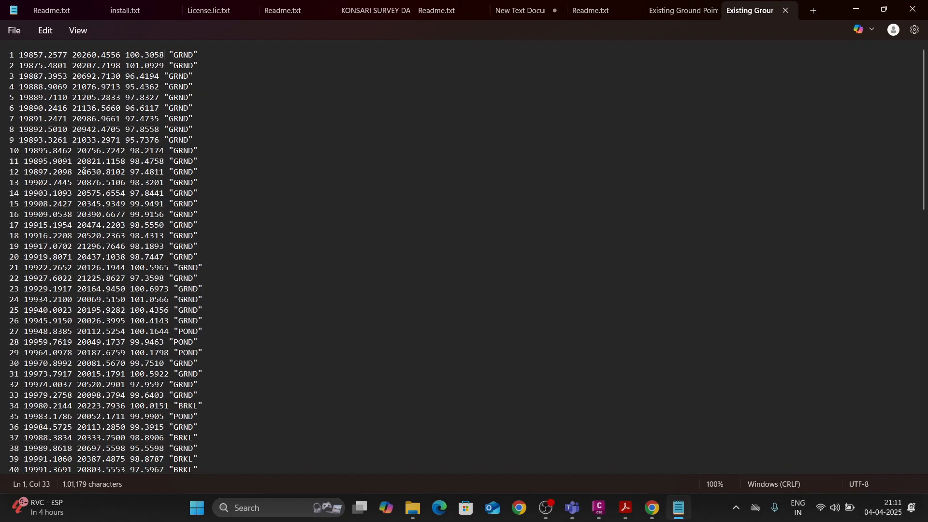
pyautogui.moveTo(14, 58); pyautogui.dragTo(198, 56)
pyautogui.click(72, 64)
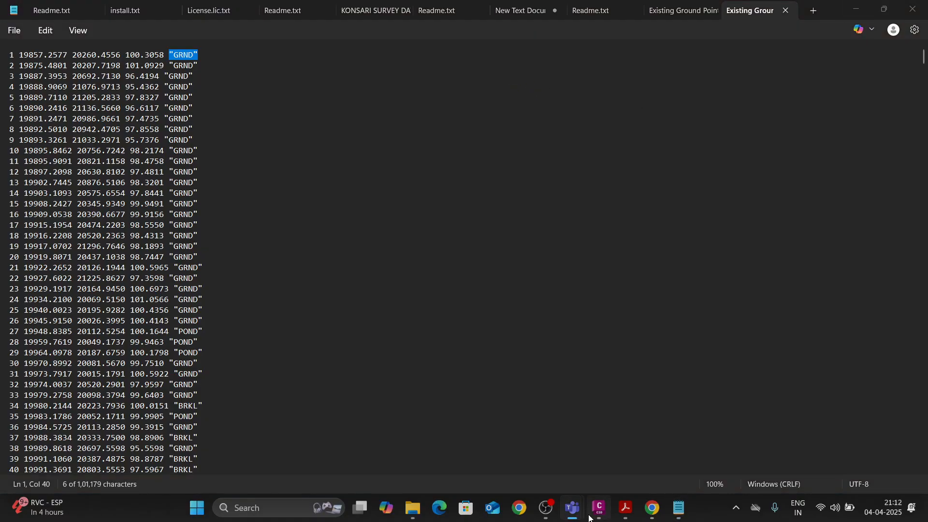
# Return to the PDF notes and review the Point File Formats list and the P, E, N, Z, D abbreviations.
pyautogui.moveTo(651, 513)
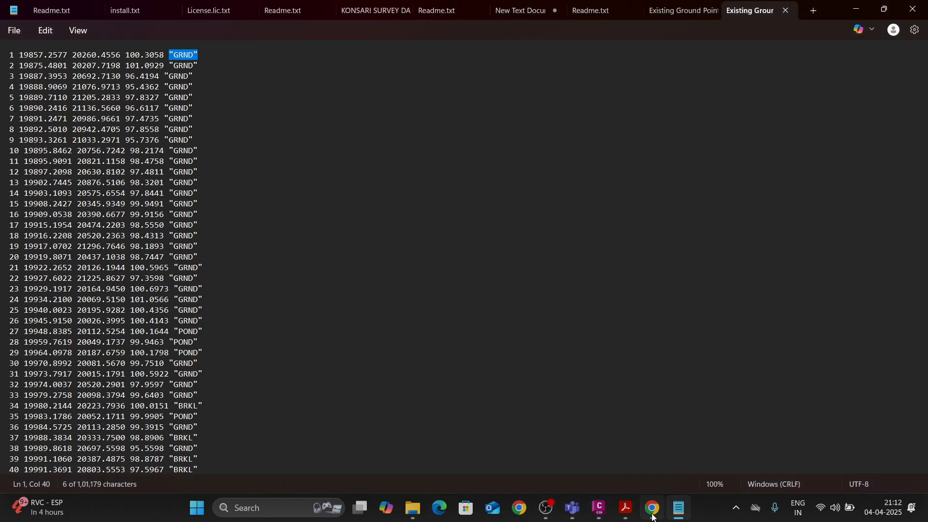
pyautogui.click(623, 510)
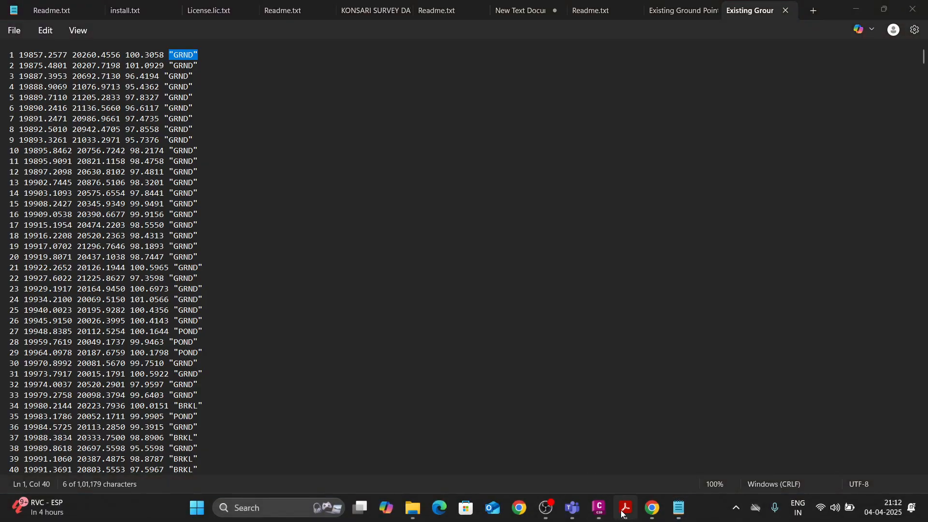
pyautogui.scroll(-6, 481, 357)
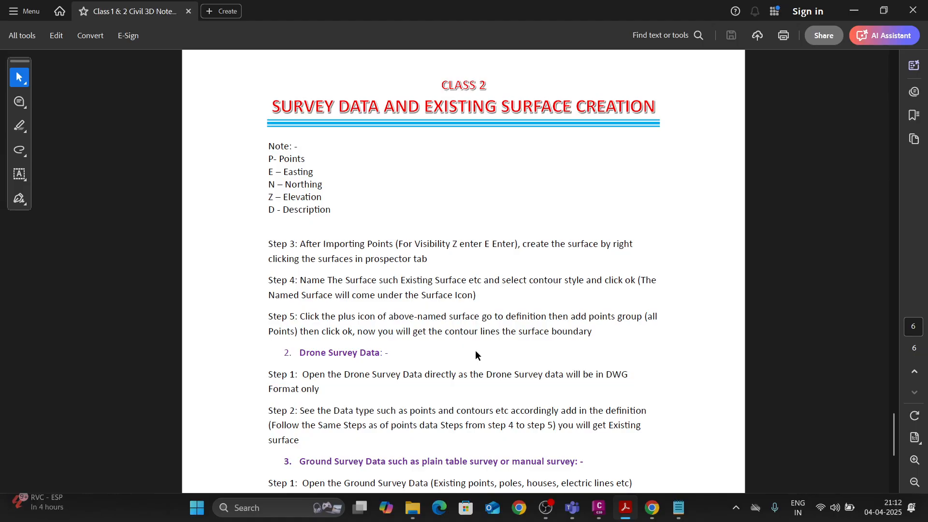
pyautogui.scroll(3, 476, 355)
pyautogui.scroll(10, 475, 355)
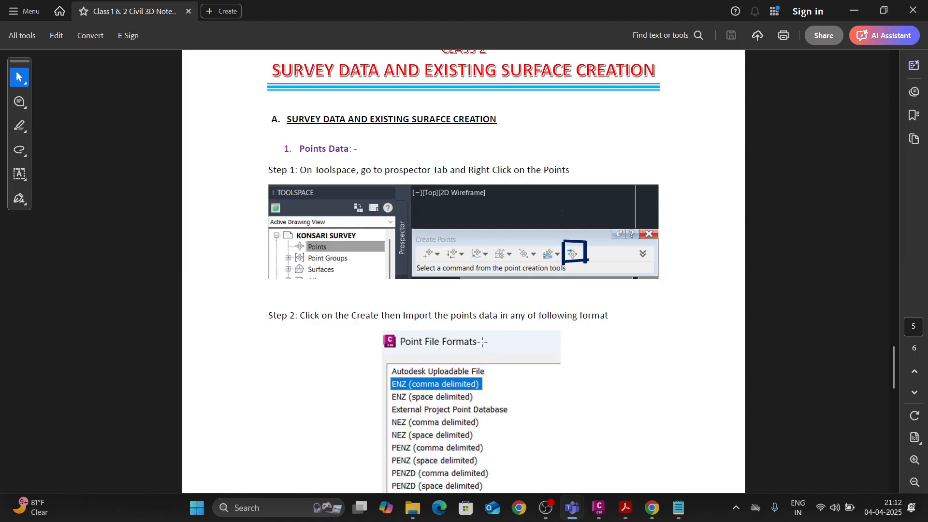
pyautogui.scroll(-3, 459, 340)
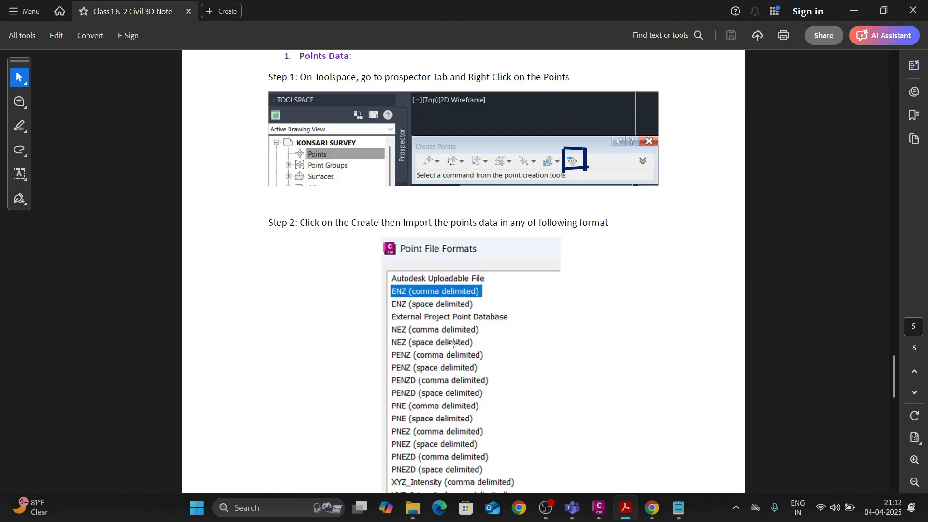
pyautogui.scroll(-9, 453, 344)
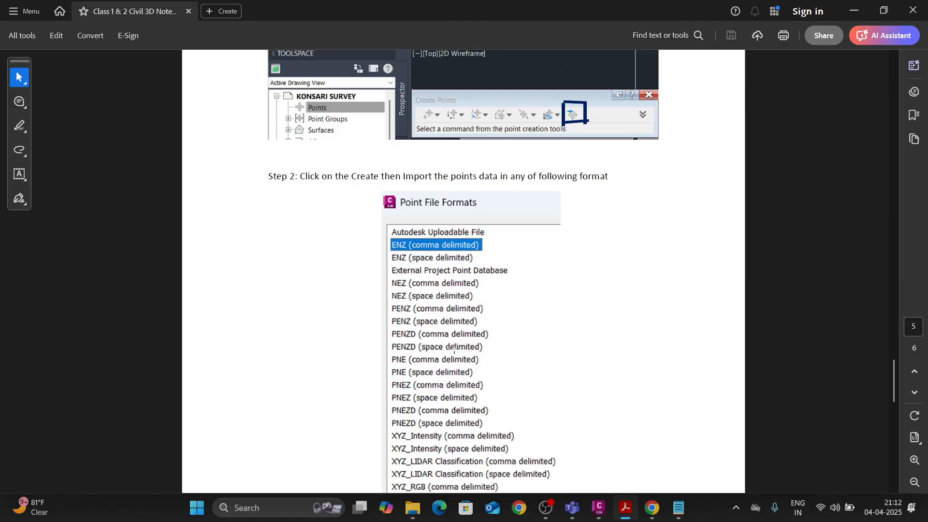
pyautogui.scroll(-8, 450, 350)
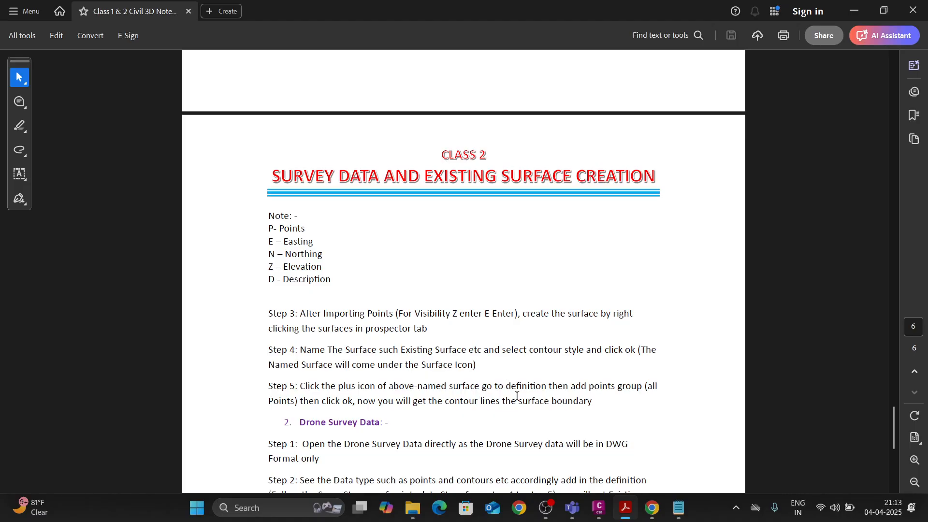
# Read the page 6 notes on surface creation, drone and ground survey data, and the Steps of Civil 3D Learning list.
pyautogui.scroll(-1, 515, 396)
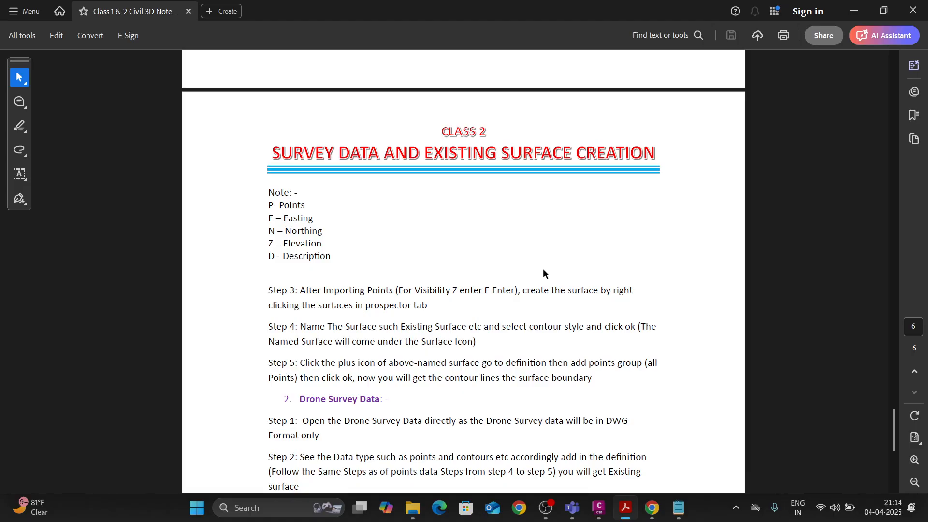
pyautogui.scroll(-3, 539, 297)
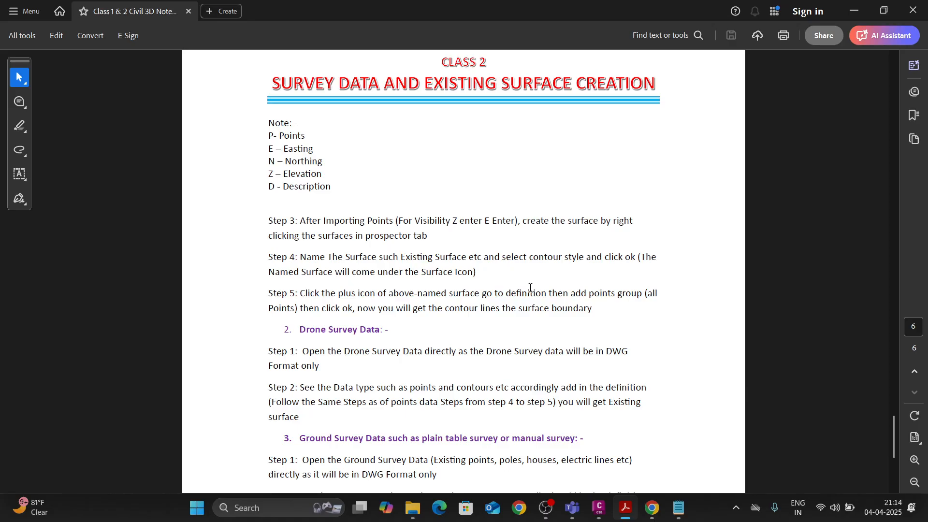
pyautogui.scroll(-2, 530, 288)
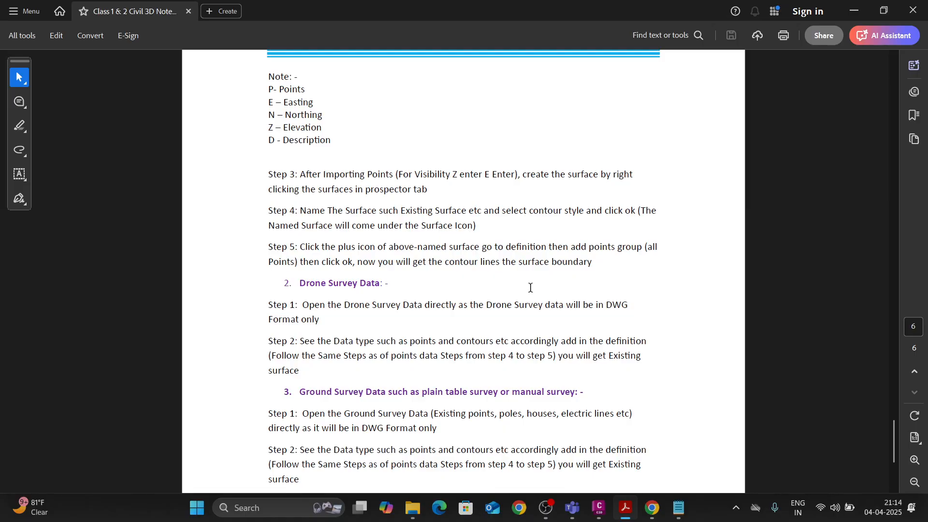
pyautogui.scroll(-4, 530, 288)
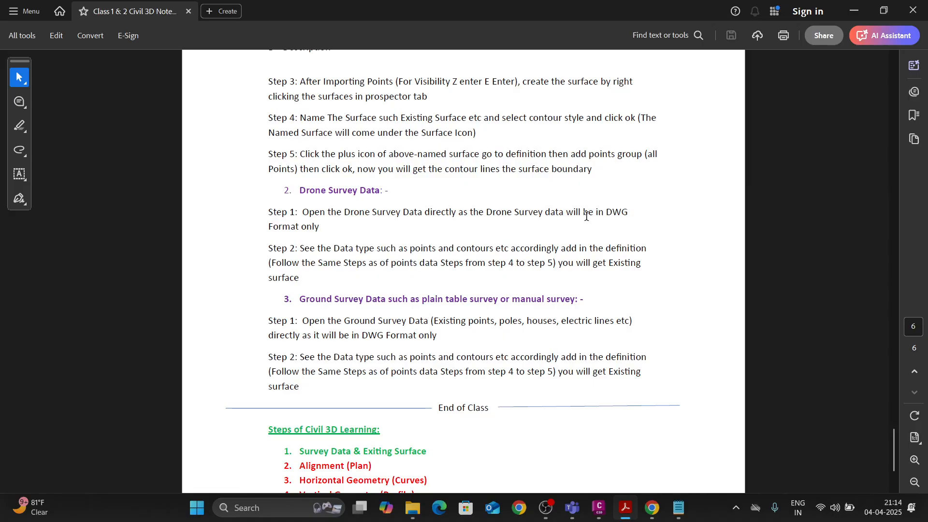
pyautogui.scroll(-1, 506, 241)
pyautogui.scroll(-3, 505, 242)
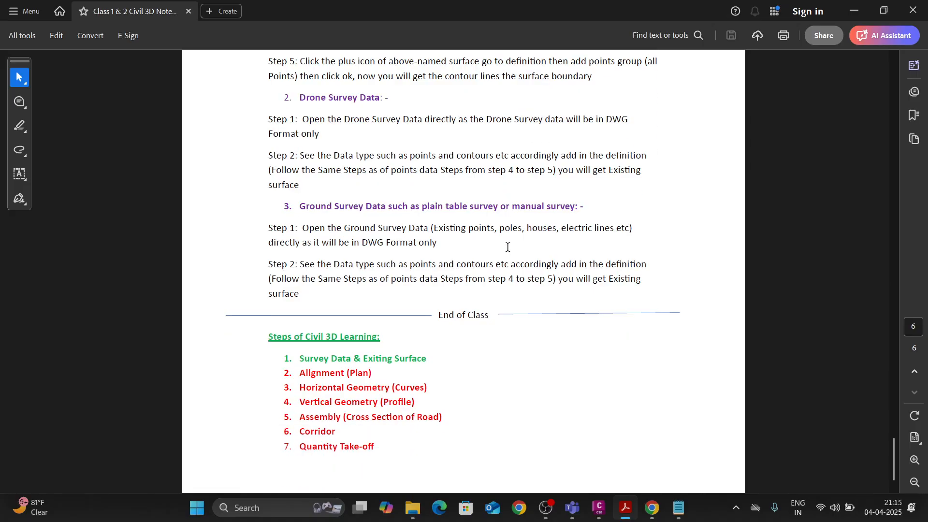
pyautogui.scroll(-1, 507, 247)
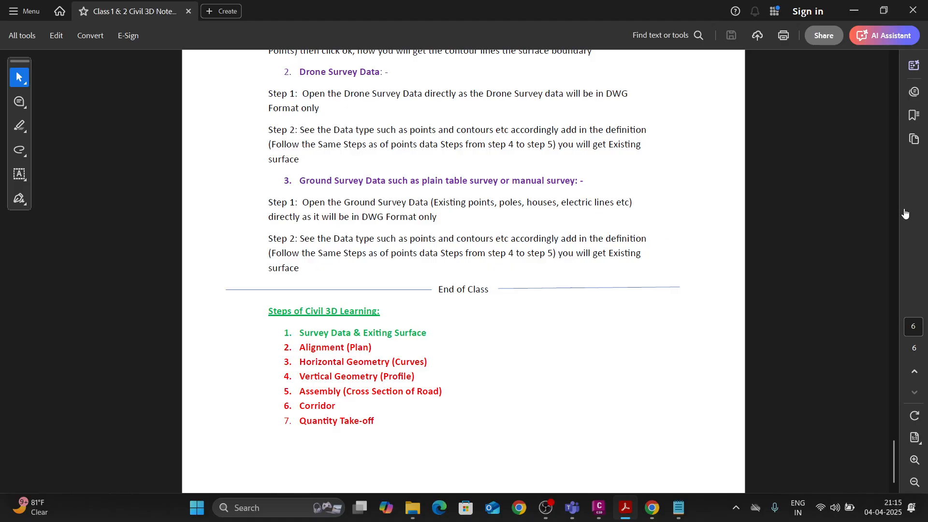
# Switch to the Teams meeting, allow the microphone for the guest attendee whose mic is disabled, and admit the participant waiting in the lobby.
pyautogui.hotkey('alt', 'Tab')
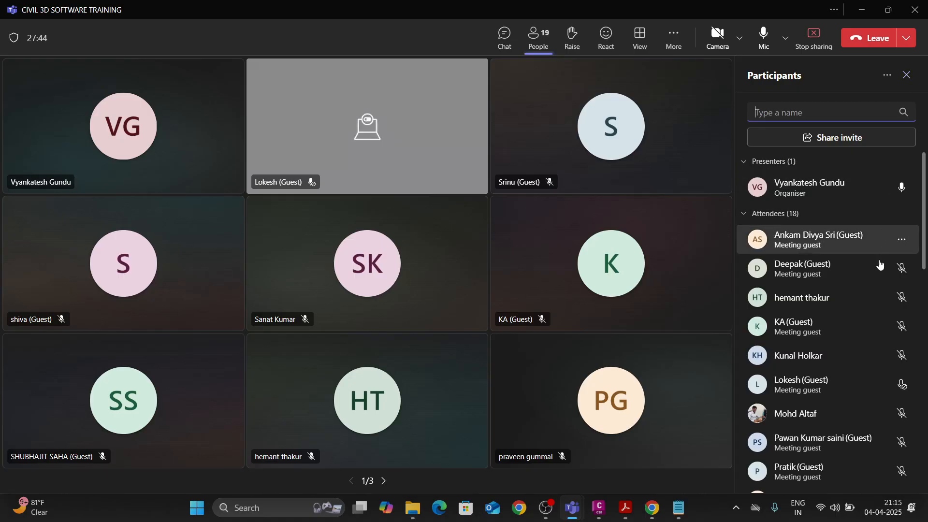
pyautogui.click(901, 386)
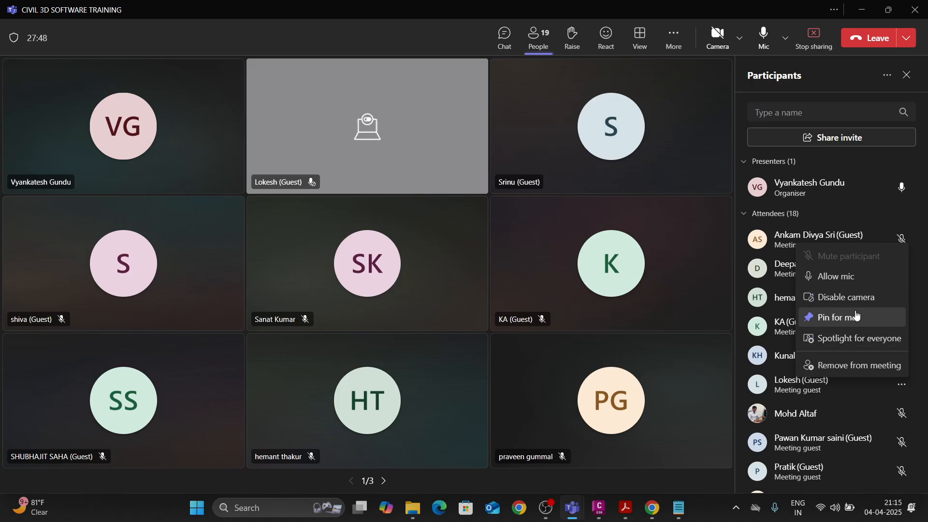
pyautogui.click(847, 276)
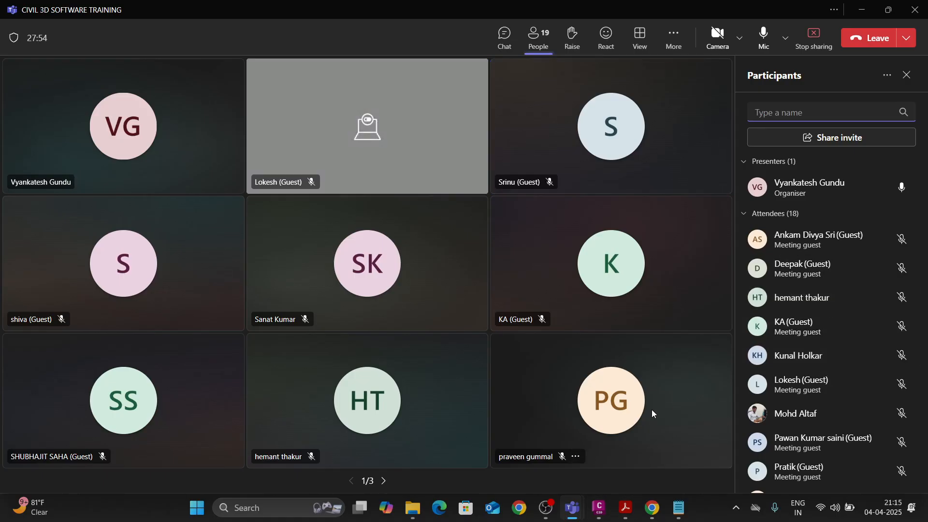
pyautogui.moveTo(604, 514)
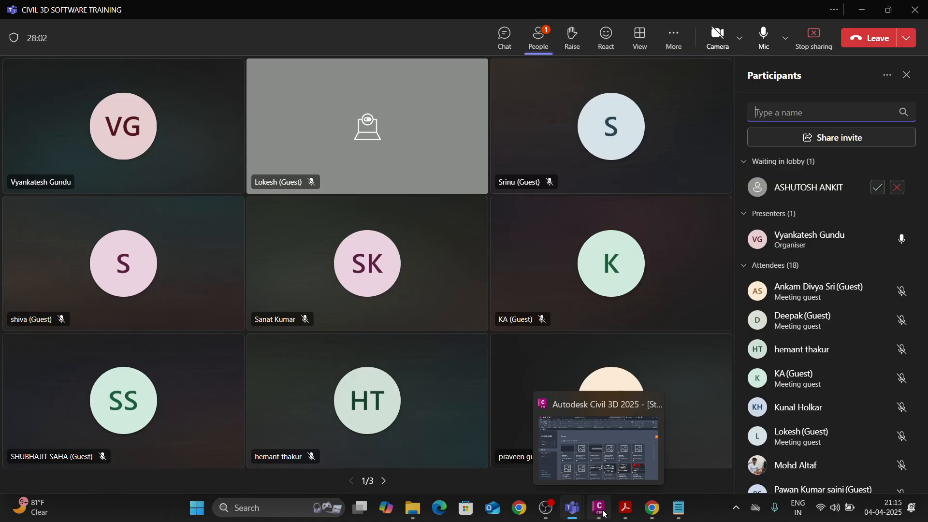
pyautogui.click(877, 187)
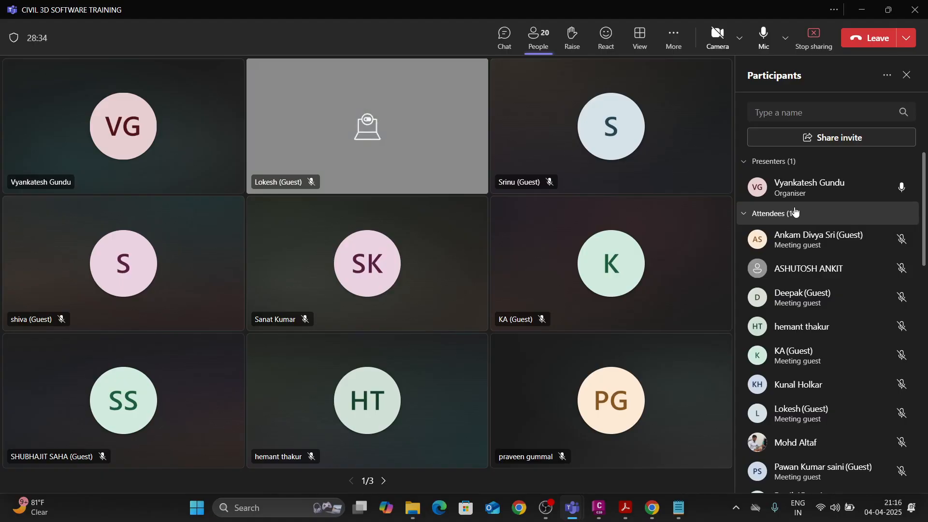
# Minimize the meeting, PDF notes, text file and File Explorer windows to show the desktop.
pyautogui.click(861, 6)
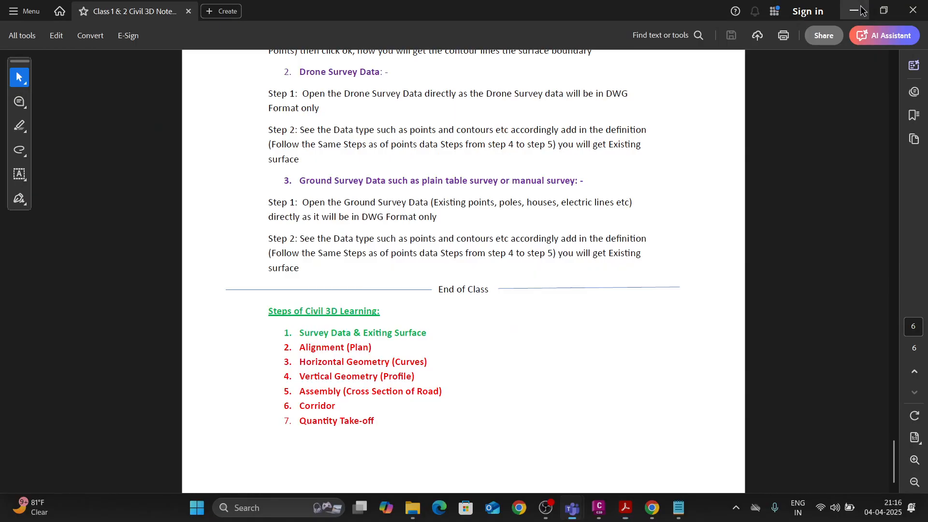
pyautogui.click(860, 9)
pyautogui.click(860, 10)
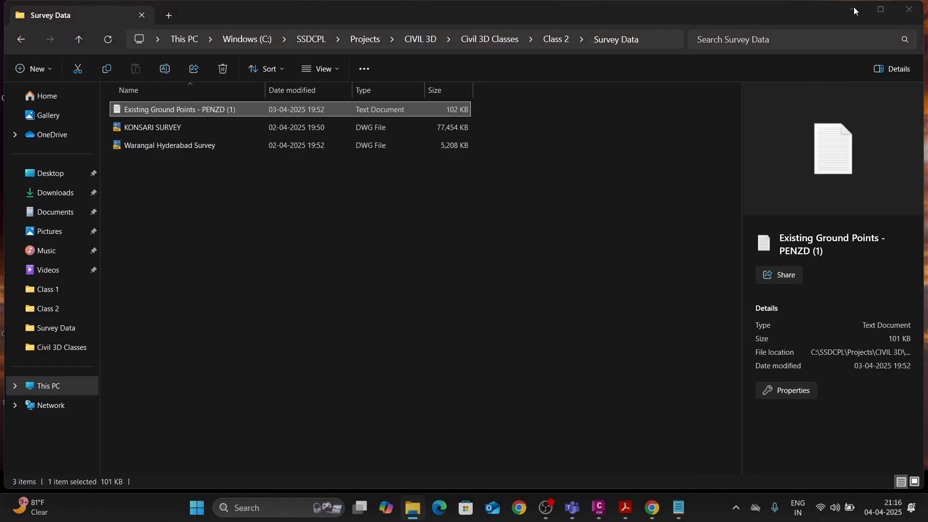
pyautogui.click(861, 10)
pyautogui.rightClick(381, 171)
pyautogui.click(424, 228)
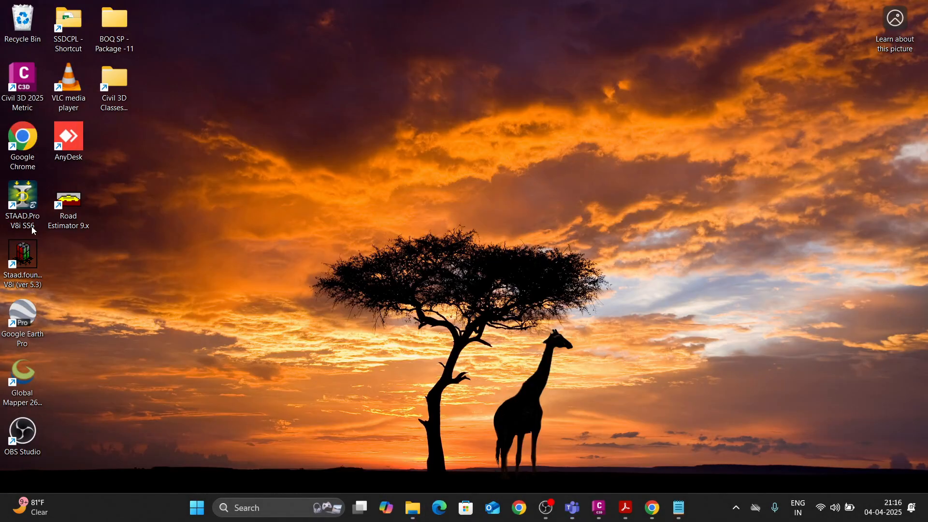
# Launch Global Mapper from the desktop and minimize its window once it has loaded.
pyautogui.doubleClick(21, 390)
pyautogui.rightClick(505, 172)
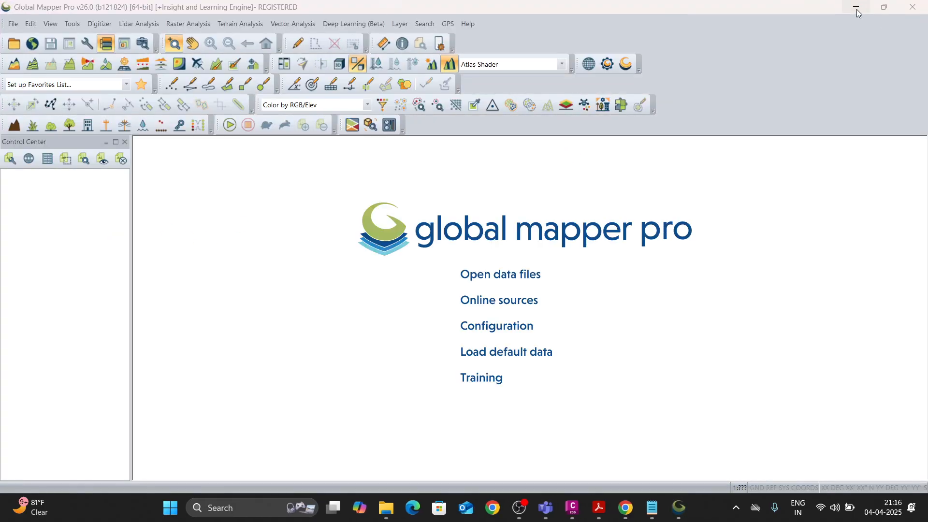
pyautogui.click(856, 8)
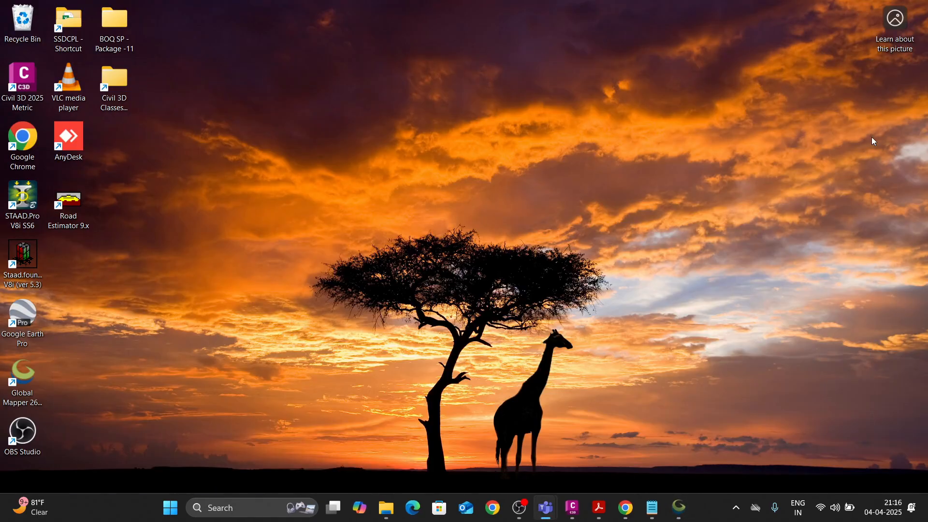
# Launch Google Earth Pro, maximize its window and dismiss the start-up tips.
pyautogui.doubleClick(29, 326)
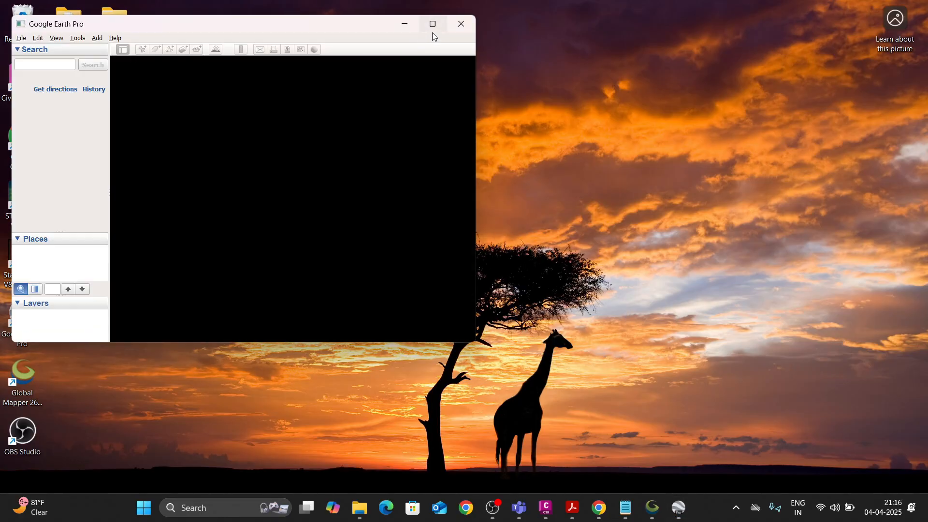
pyautogui.click(433, 24)
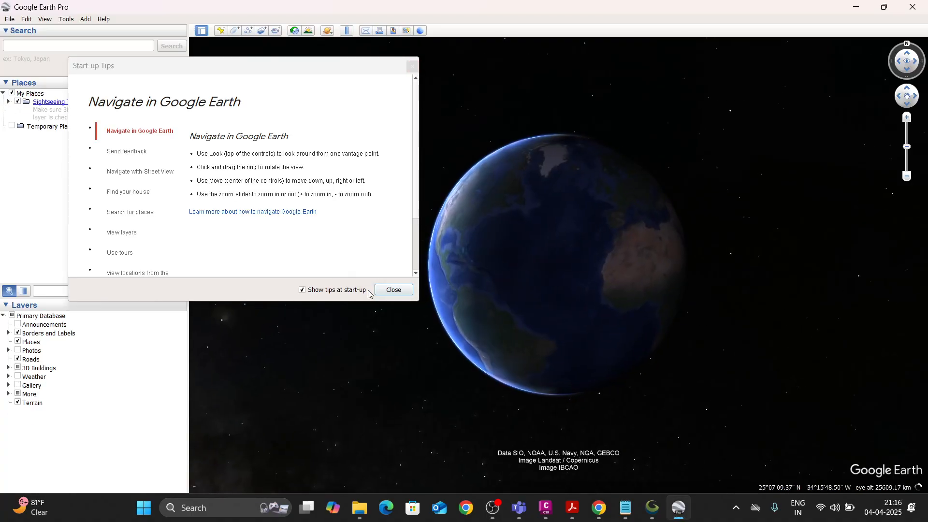
pyautogui.click(393, 289)
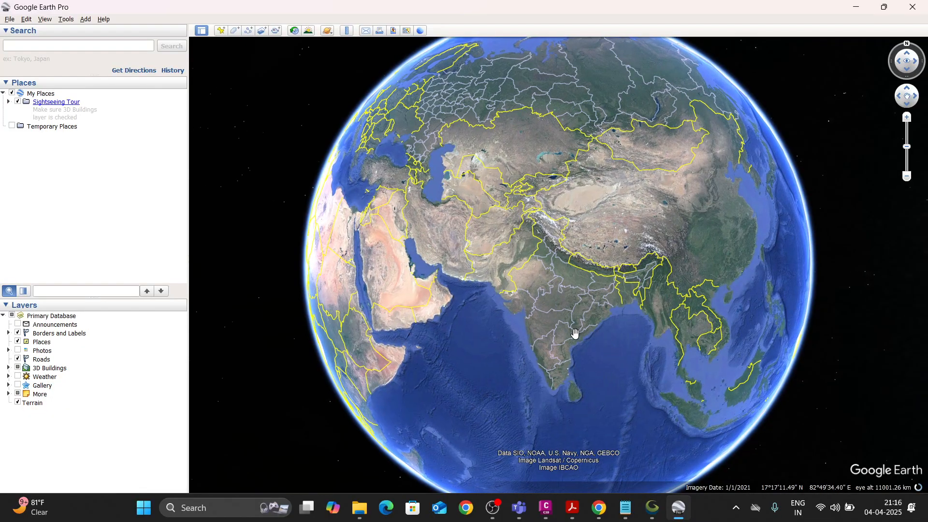
# Examine India and Maharashtra on the globe, closing in on the area between Nagpur, Hingna and Seloo.
pyautogui.scroll(5, 572, 329)
pyautogui.scroll(1, 537, 319)
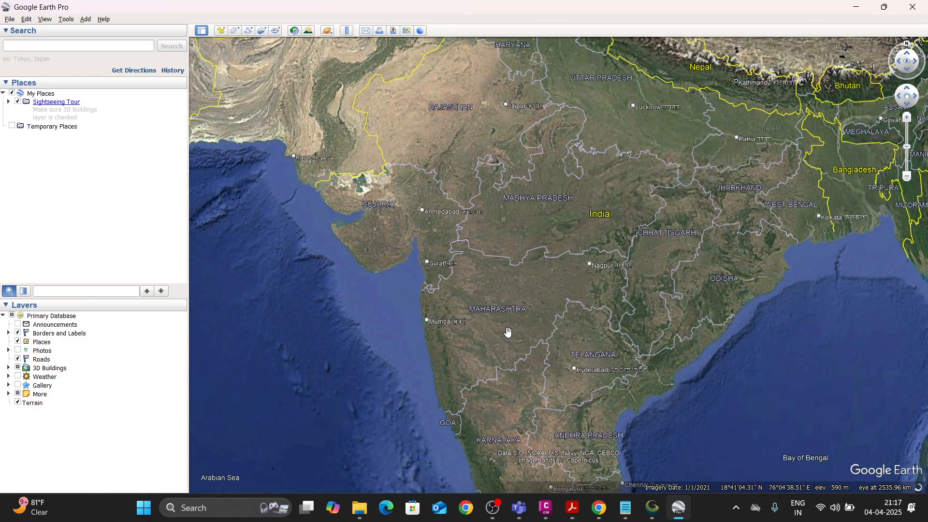
pyautogui.scroll(2, 504, 323)
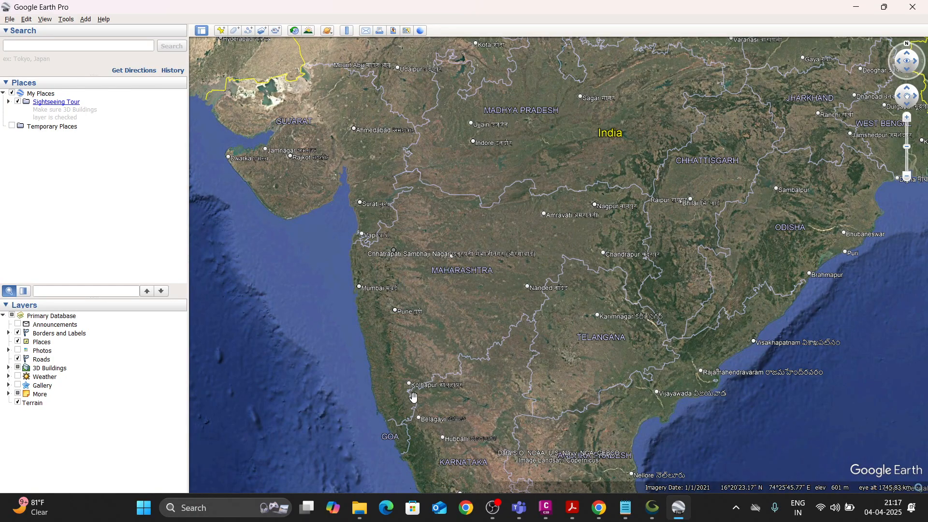
pyautogui.scroll(3, 558, 247)
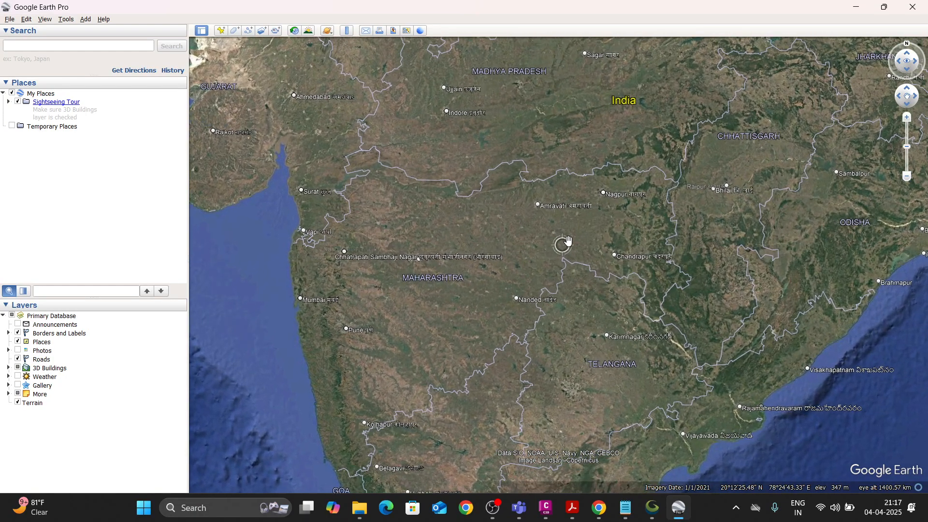
pyautogui.scroll(-3, 580, 212)
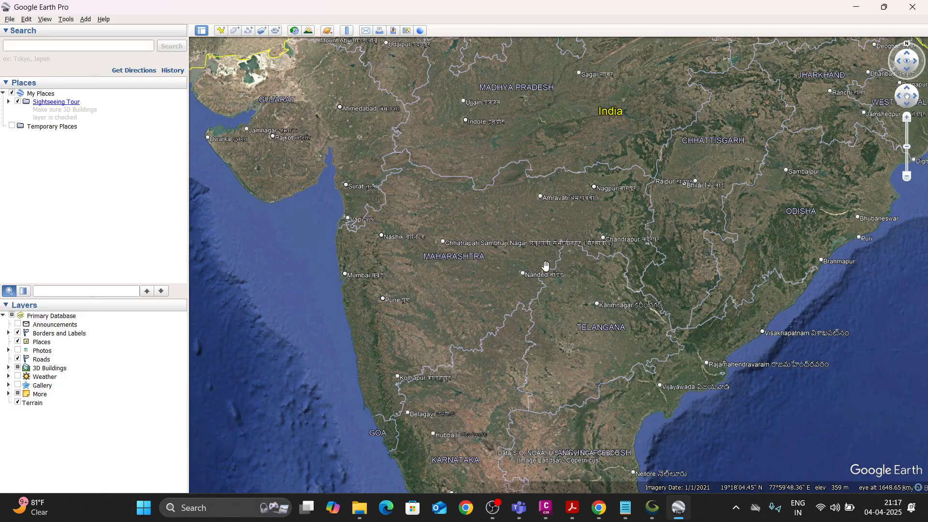
pyautogui.moveTo(546, 266); pyautogui.dragTo(506, 288)
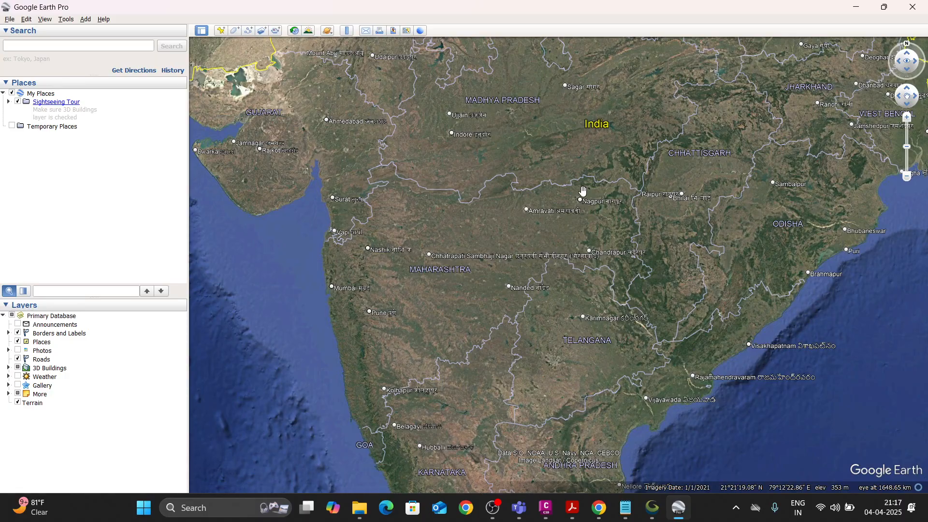
pyautogui.scroll(5, 582, 190)
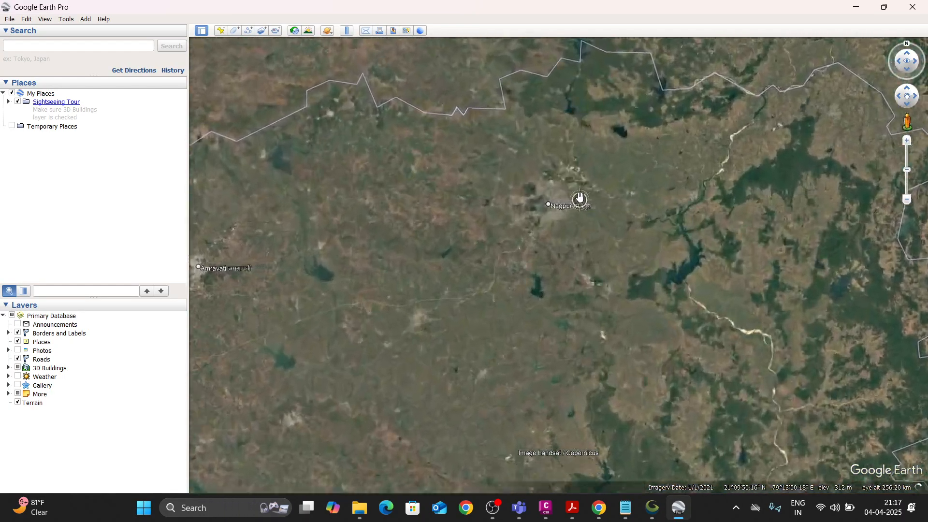
pyautogui.scroll(3, 555, 191)
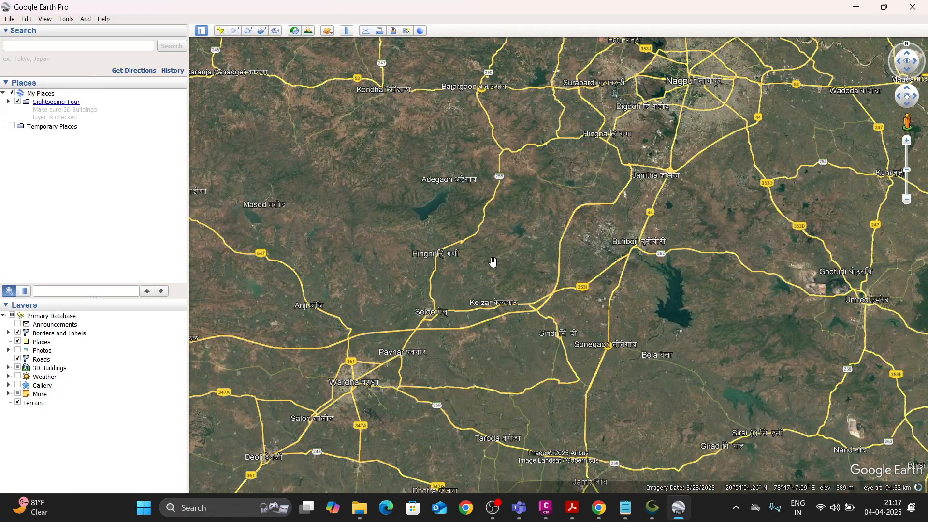
pyautogui.moveTo(492, 261); pyautogui.dragTo(481, 258)
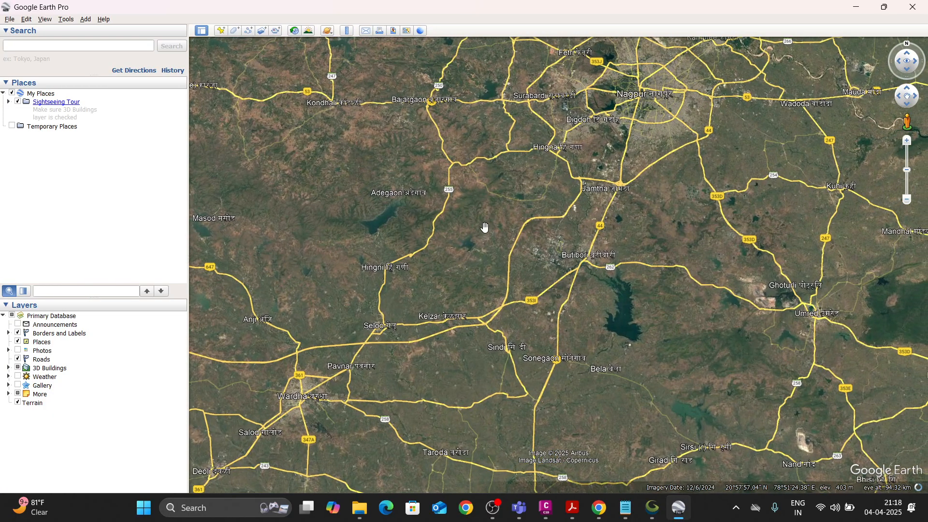
pyautogui.scroll(5, 512, 229)
pyautogui.moveTo(532, 230); pyautogui.dragTo(559, 237)
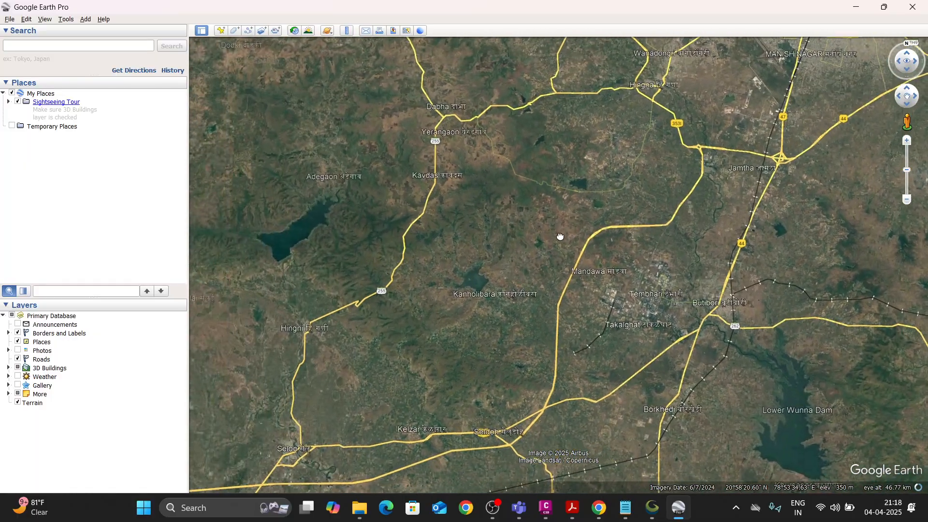
pyautogui.click(248, 31)
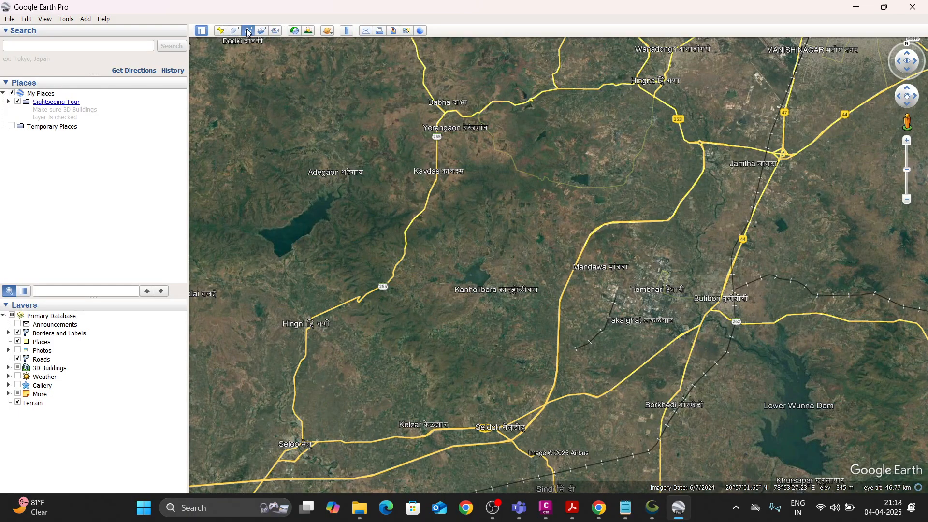
pyautogui.click(641, 86)
pyautogui.click(500, 210)
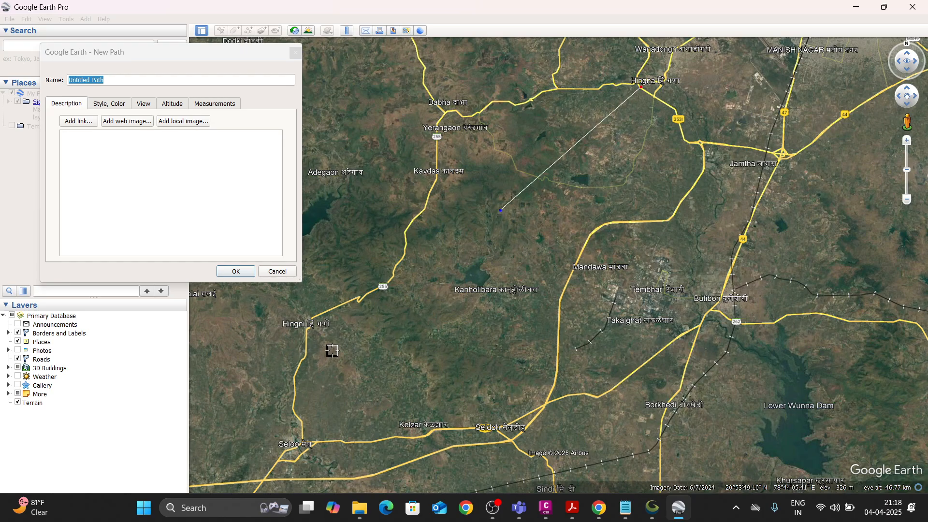
pyautogui.click(304, 427)
pyautogui.scroll(-2, 406, 342)
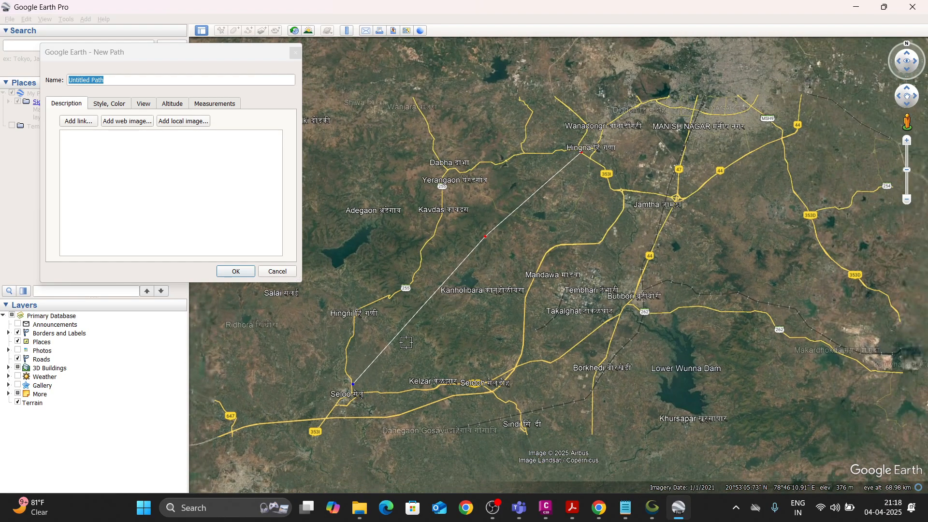
pyautogui.scroll(-2, 401, 367)
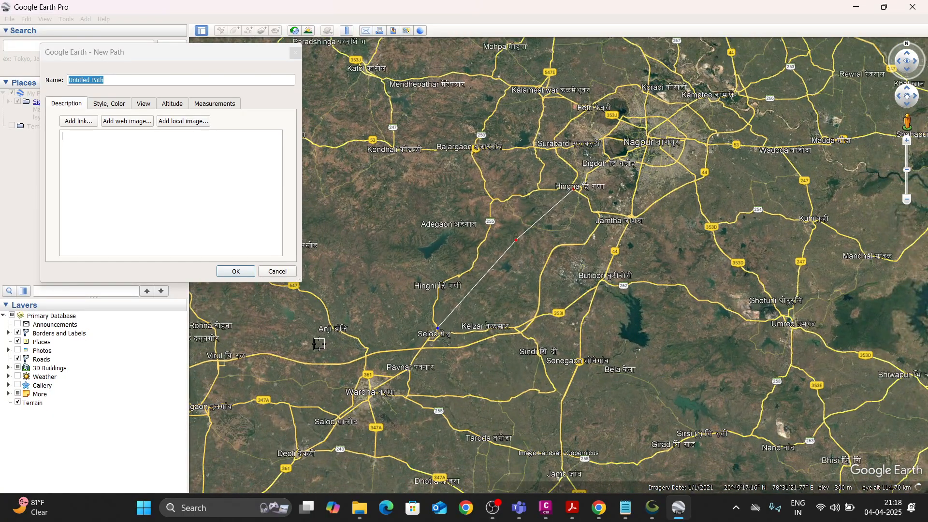
pyautogui.click(305, 340)
pyautogui.scroll(-2, 290, 370)
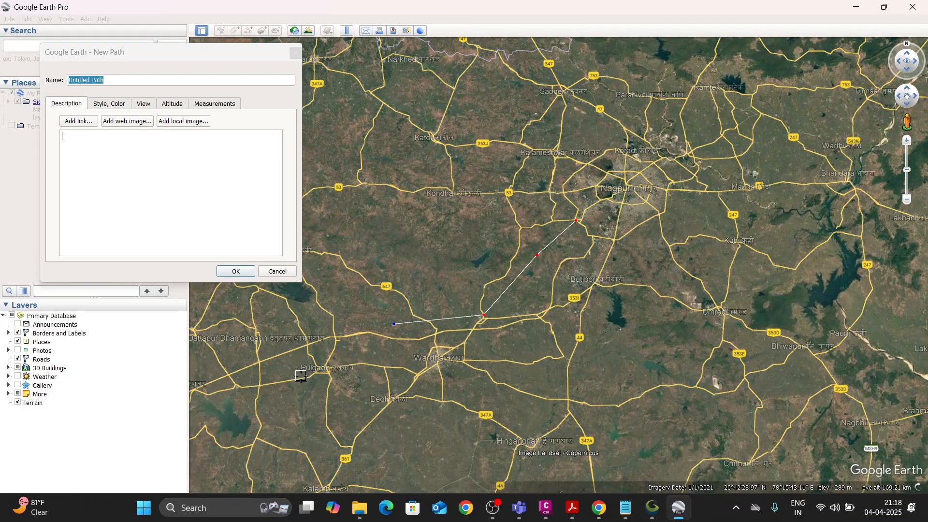
pyautogui.click(289, 393)
pyautogui.scroll(-2, 416, 348)
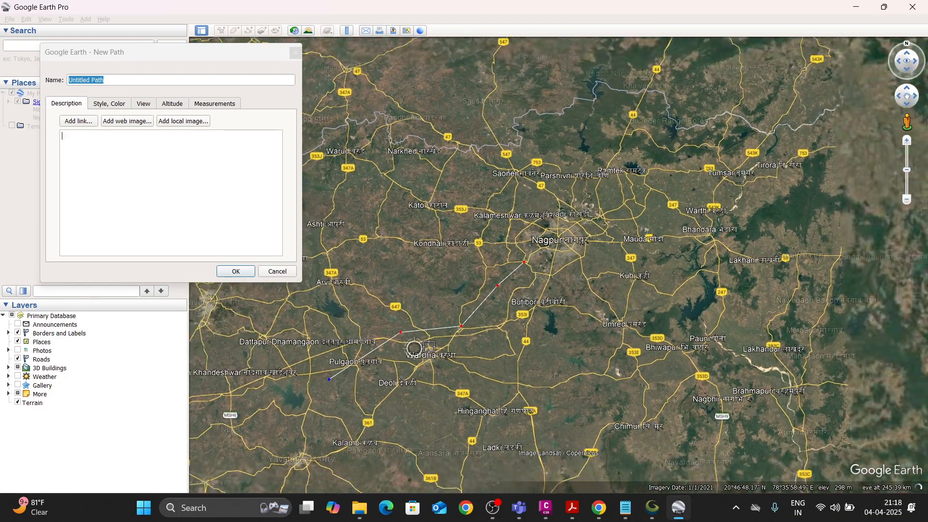
pyautogui.click(282, 406)
pyautogui.scroll(1, 389, 361)
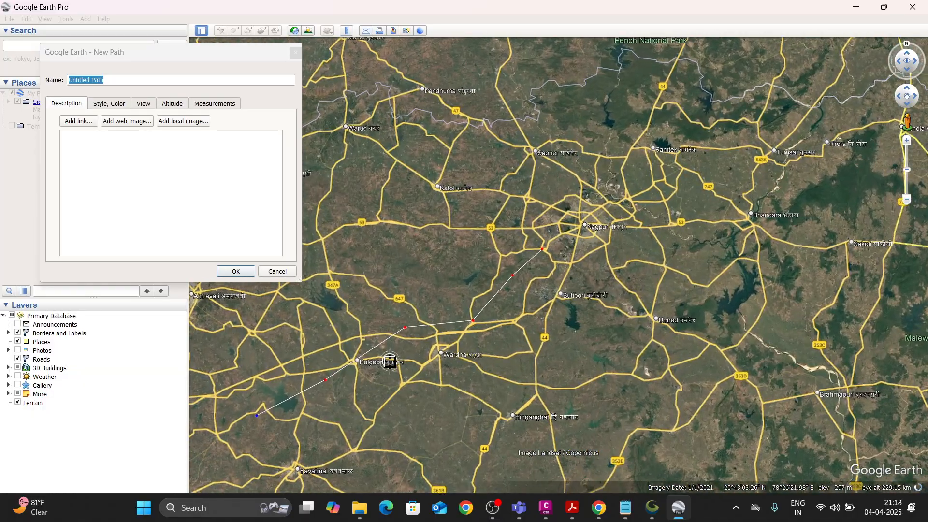
pyautogui.scroll(1, 389, 361)
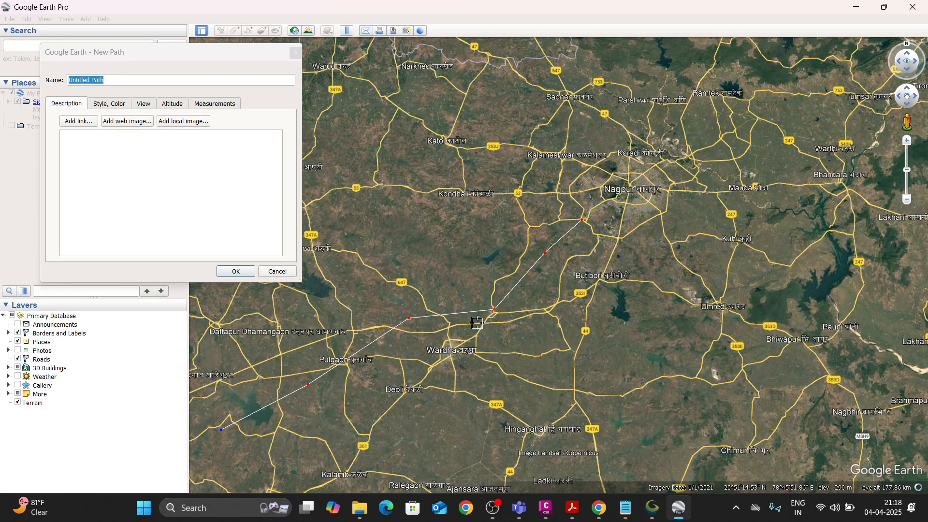
pyautogui.scroll(-2, 613, 223)
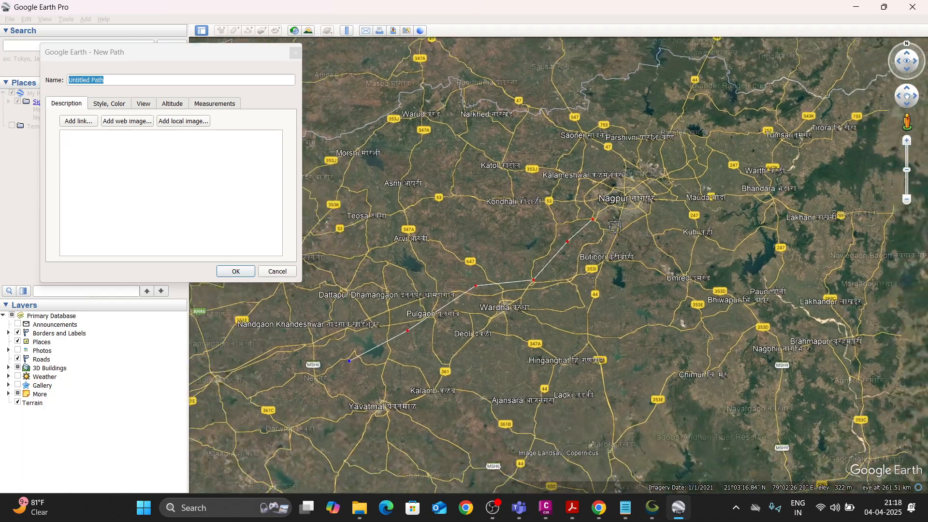
pyautogui.scroll(-1, 614, 227)
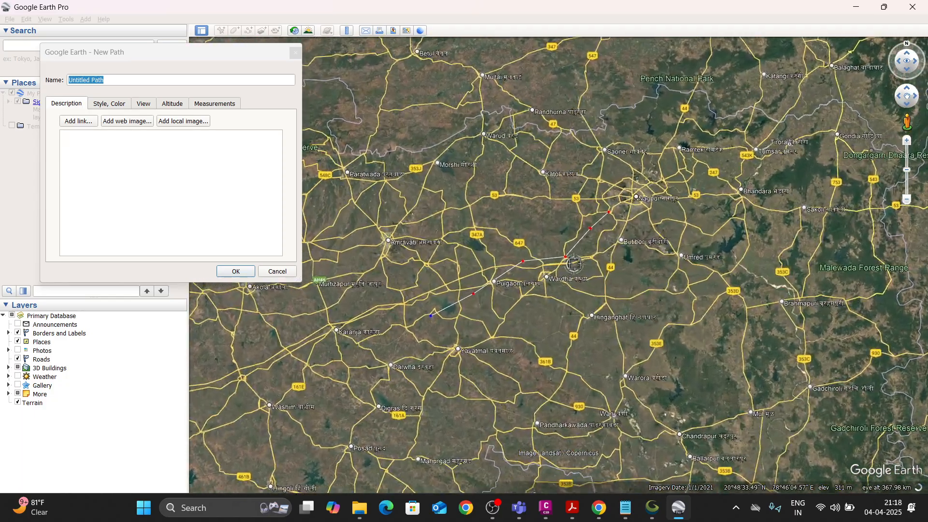
pyautogui.scroll(1, 574, 263)
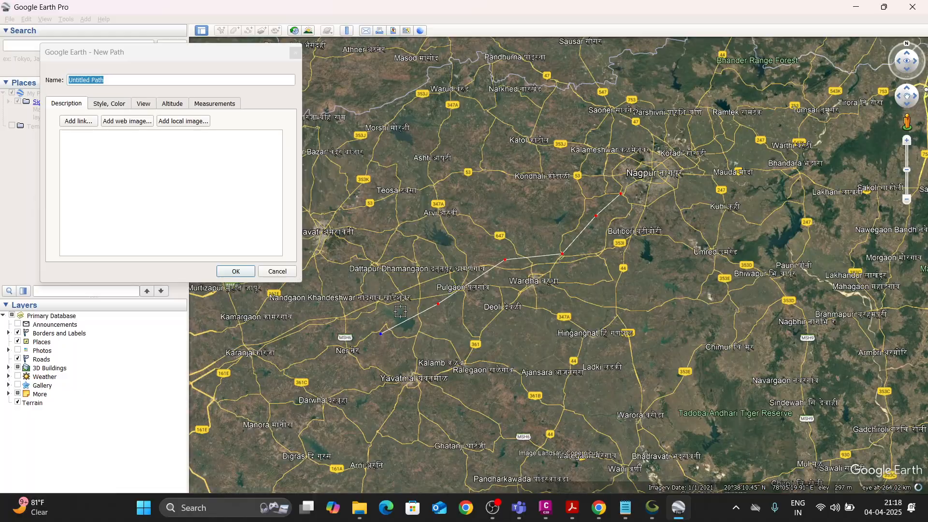
pyautogui.click(277, 272)
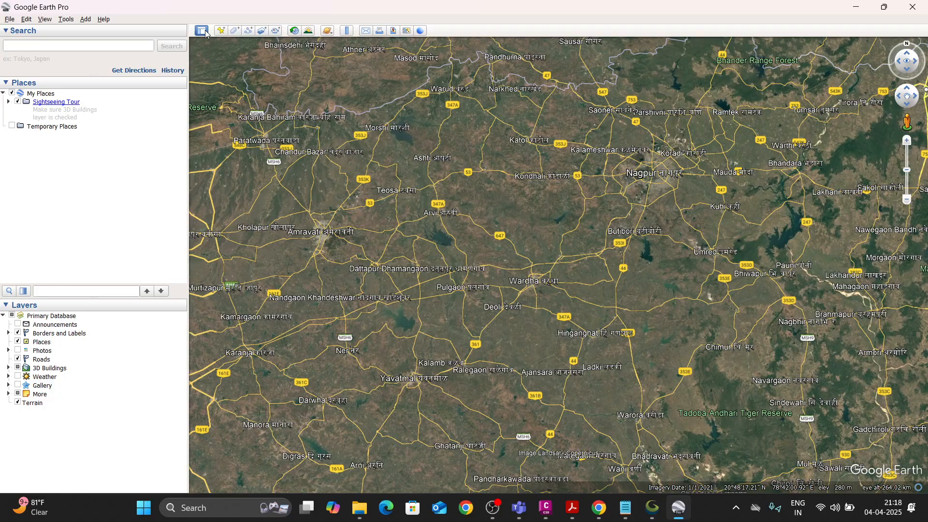
# Draw a new path from Nagpur southwest past Wardha and Pulgaon to just beyond Ner, and save it with the default name.
pyautogui.click(248, 31)
pyautogui.click(628, 187)
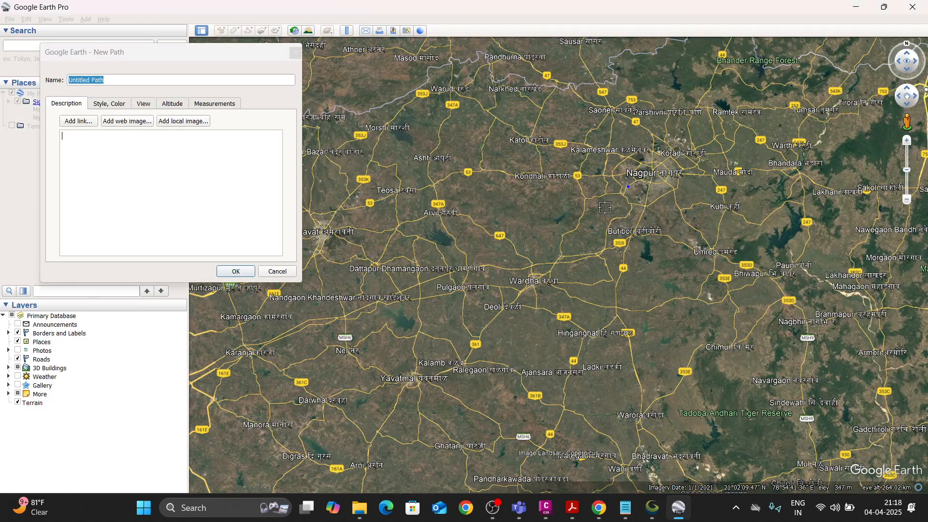
pyautogui.click(567, 248)
pyautogui.click(509, 261)
pyautogui.click(444, 303)
pyautogui.click(396, 326)
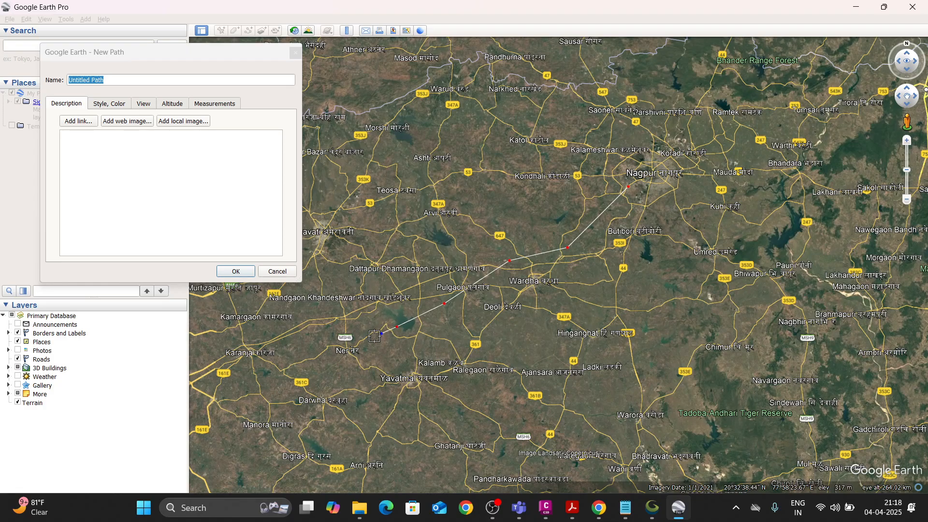
pyautogui.click(332, 370)
pyautogui.click(235, 271)
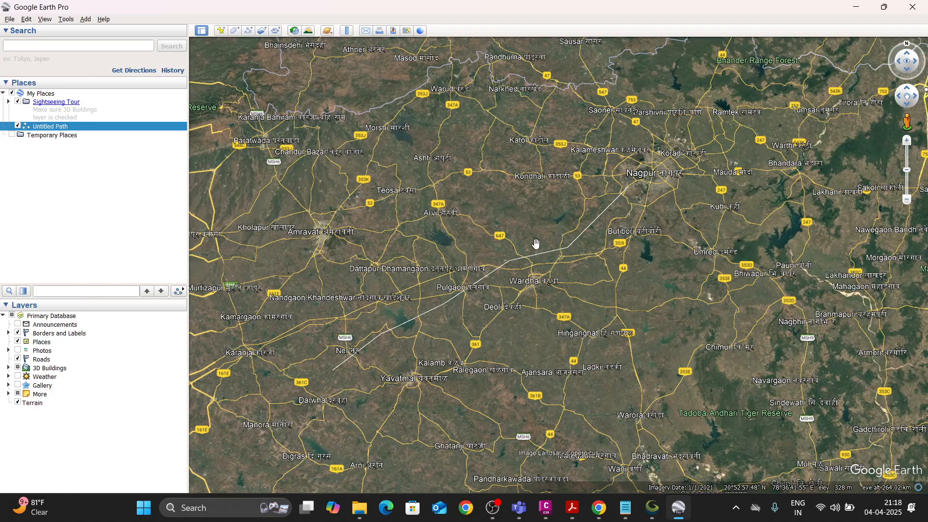
# Draw a new polygon enclosing the path from Nagpur to beyond Ner, and save it with the default name.
pyautogui.moveTo(532, 201); pyautogui.dragTo(520, 206)
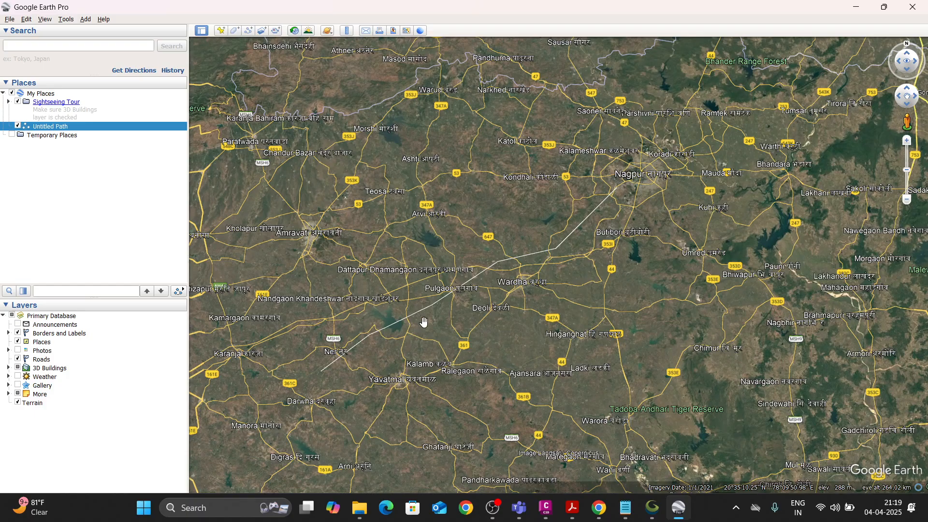
pyautogui.click(234, 31)
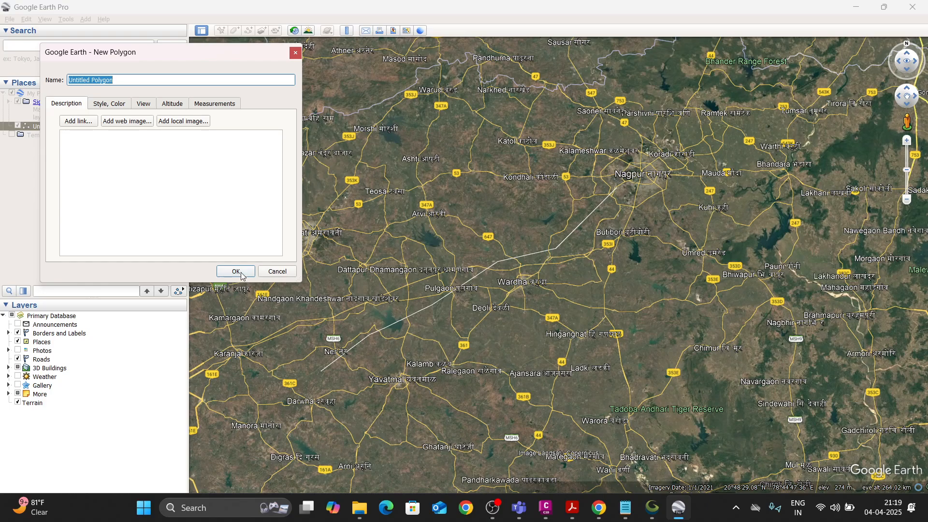
pyautogui.click(606, 165)
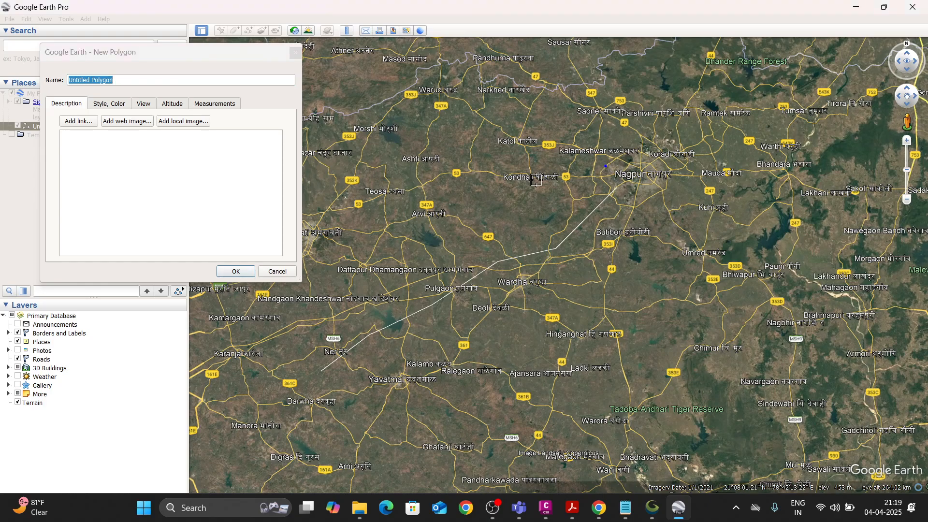
pyautogui.click(512, 209)
pyautogui.click(433, 252)
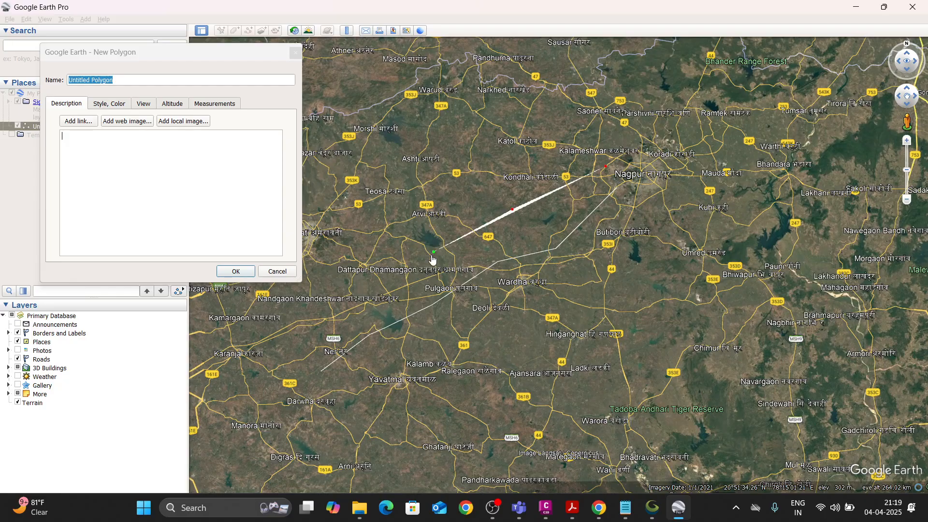
pyautogui.click(288, 332)
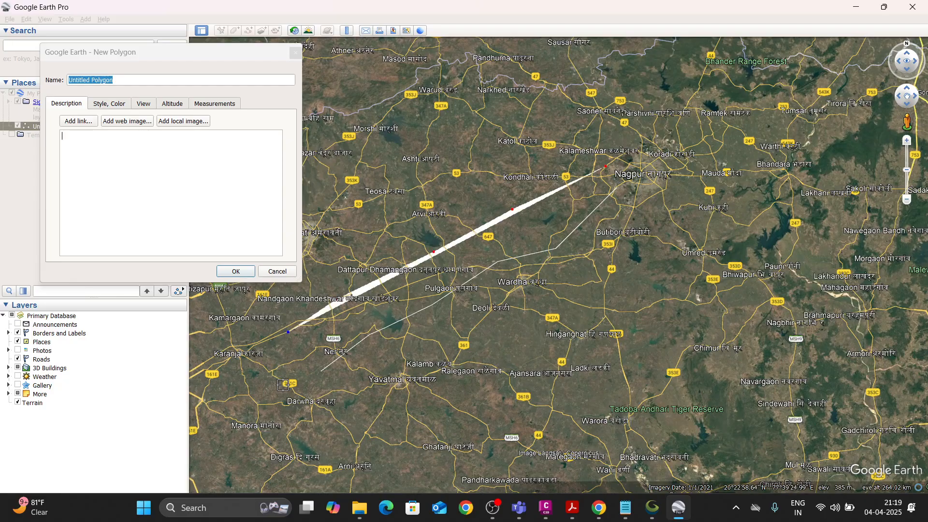
pyautogui.click(284, 387)
pyautogui.click(348, 399)
pyautogui.click(448, 337)
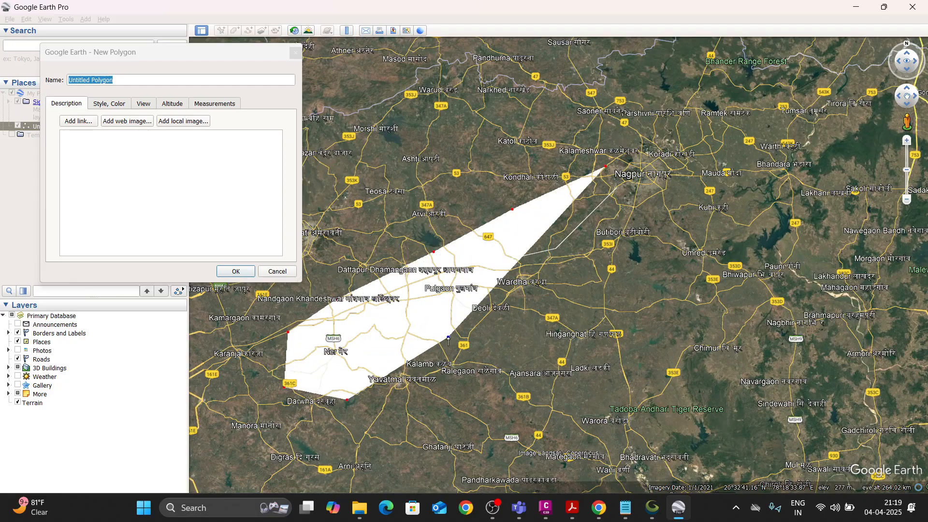
pyautogui.click(553, 284)
pyautogui.click(640, 219)
pyautogui.click(648, 166)
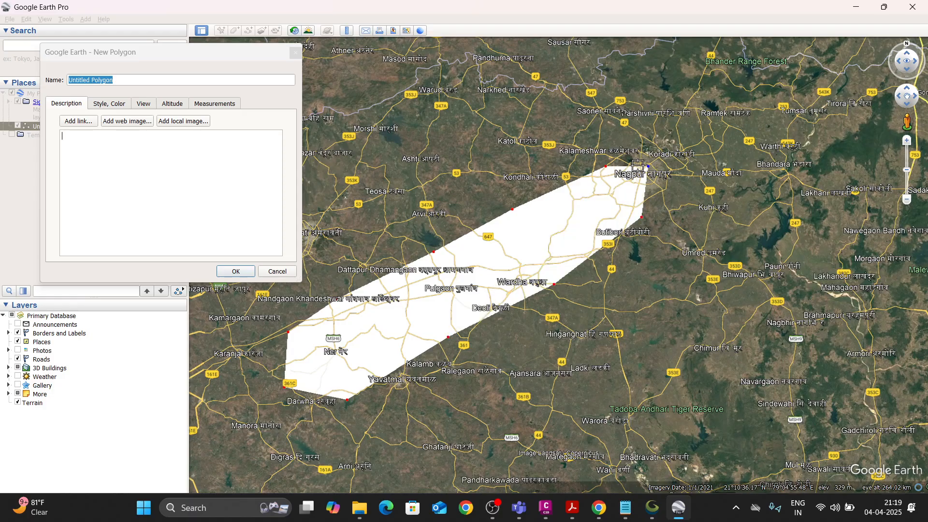
pyautogui.click(193, 196)
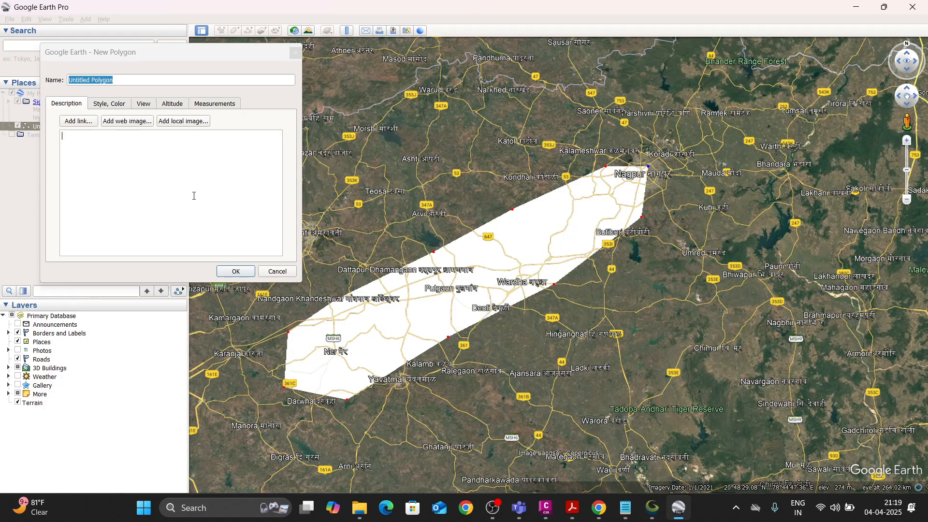
pyautogui.click(236, 272)
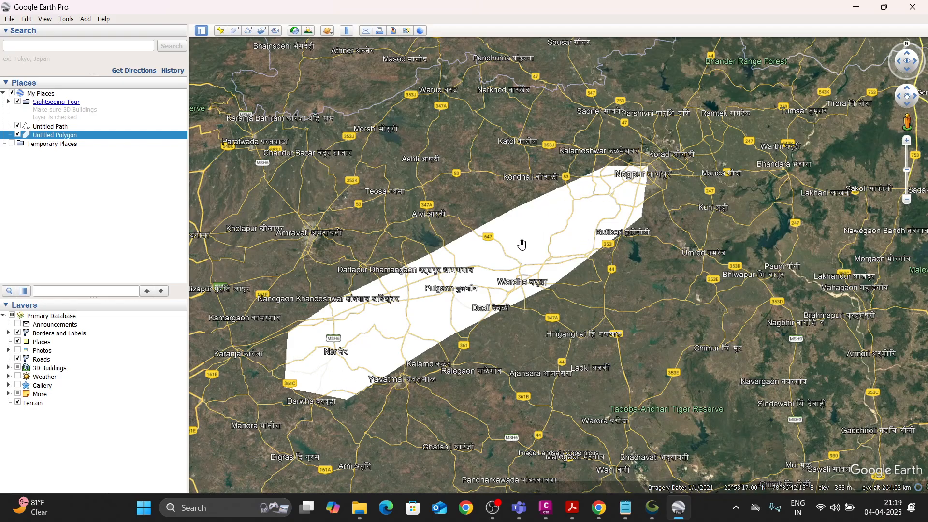
# Save the polygon to the Desktop as a KMZ file named "Nagpur to Goa Starting ALignment Surface area".
pyautogui.moveTo(521, 244); pyautogui.dragTo(528, 227)
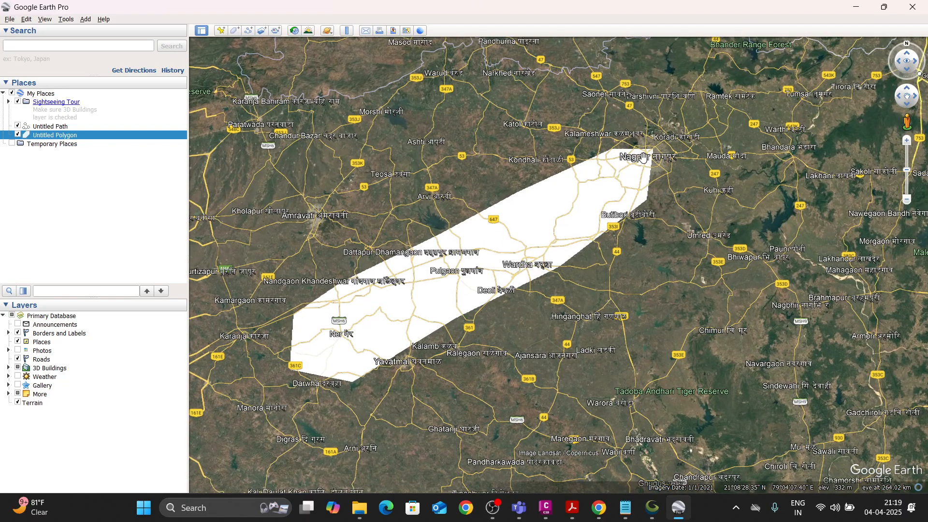
pyautogui.click(10, 19)
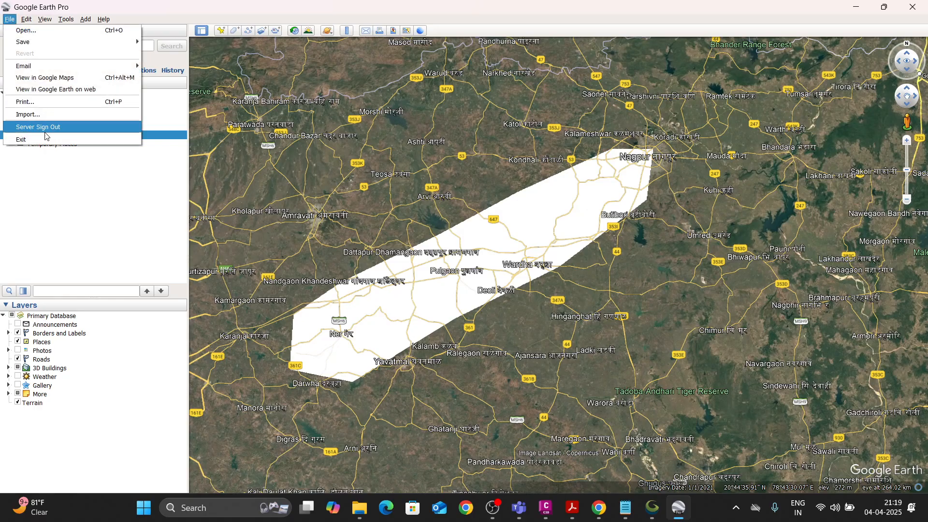
pyautogui.moveTo(42, 45)
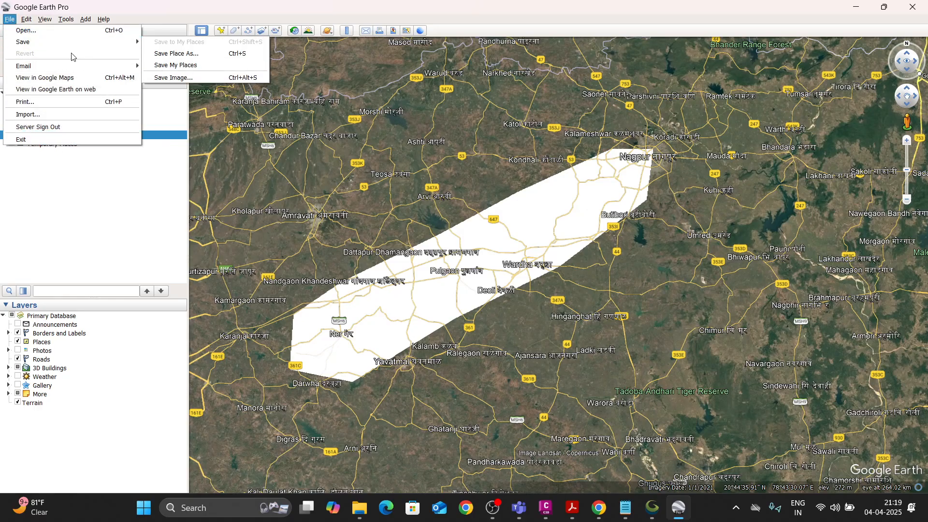
pyautogui.click(176, 53)
pyautogui.click(50, 174)
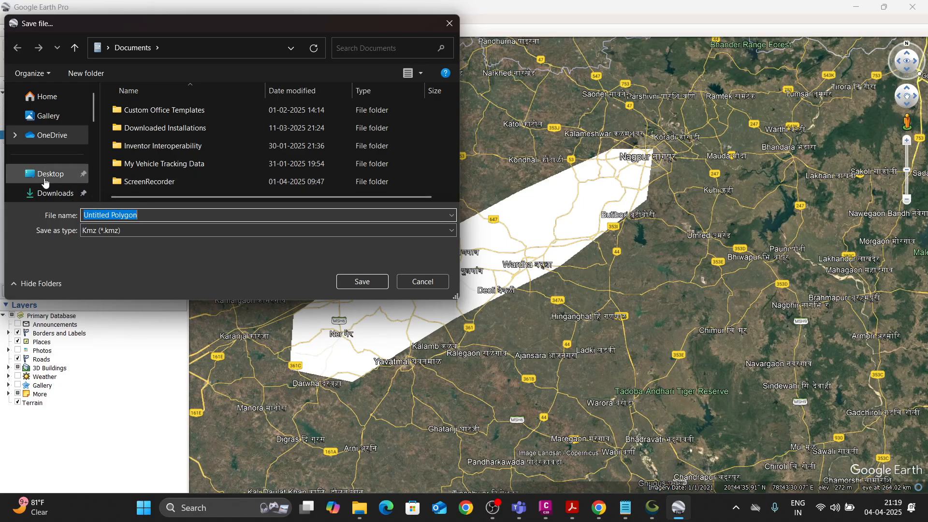
pyautogui.write('N')
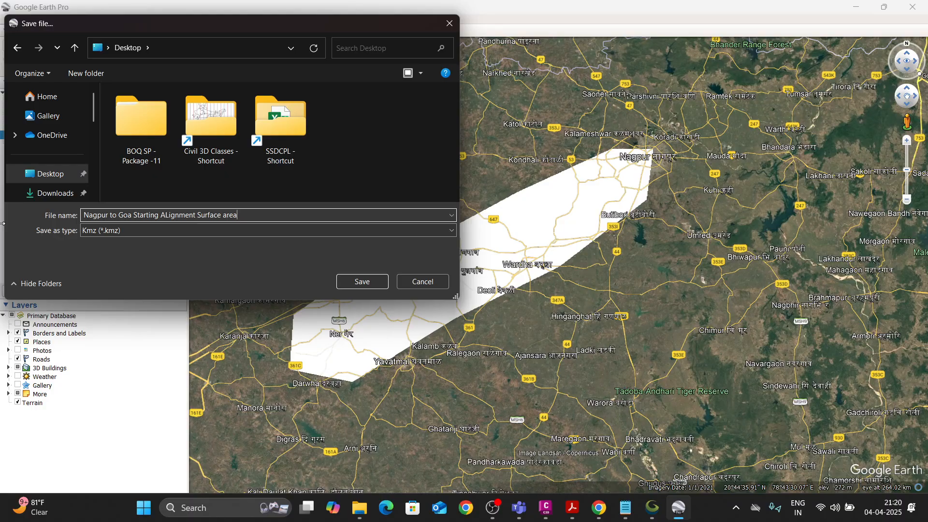
pyautogui.press('Return')
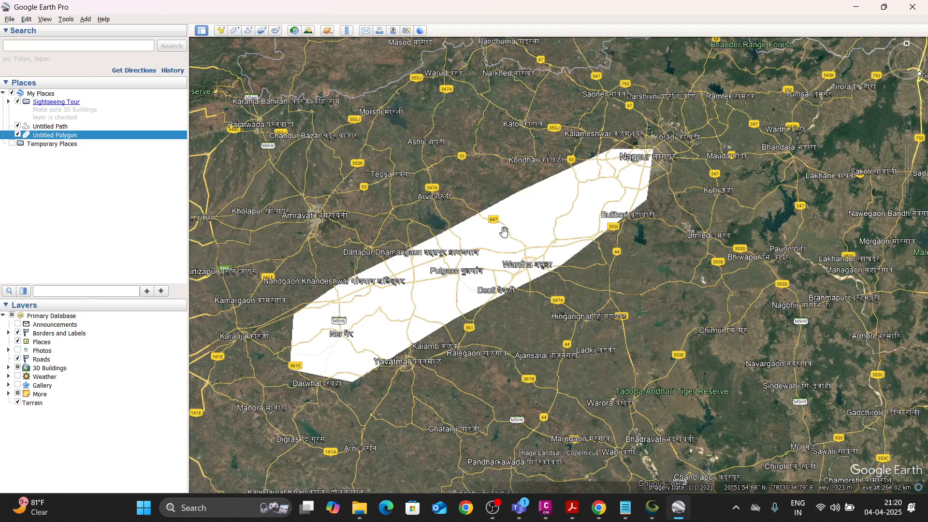
# Close Google Earth Pro and move the saved KMZ file to an open spot on the desktop.
pyautogui.scroll(-2, 504, 231)
pyautogui.scroll(-2, 504, 231)
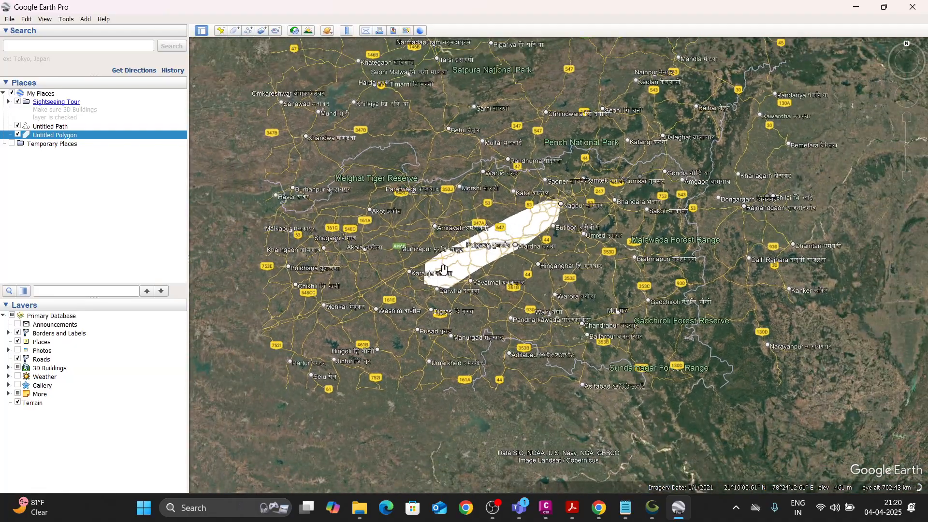
pyautogui.click(916, 9)
pyautogui.moveTo(76, 274); pyautogui.dragTo(260, 155)
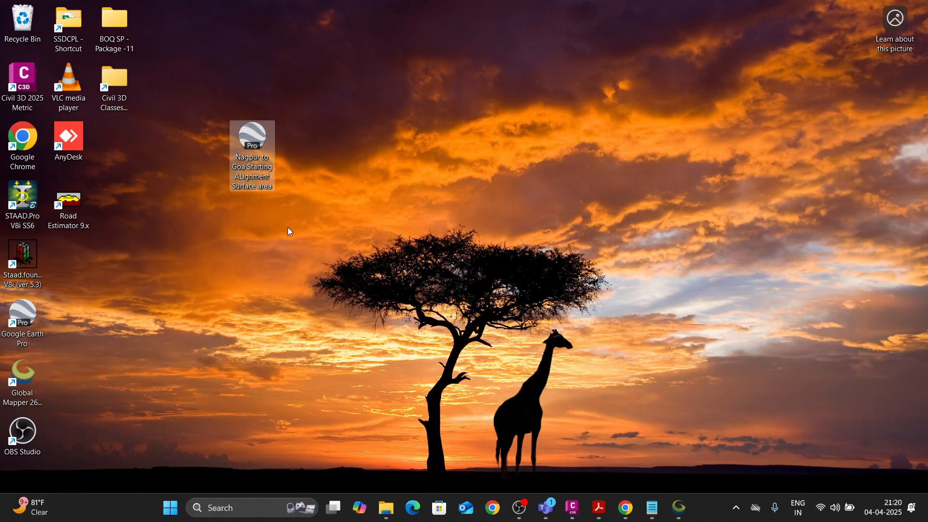
pyautogui.click(484, 91)
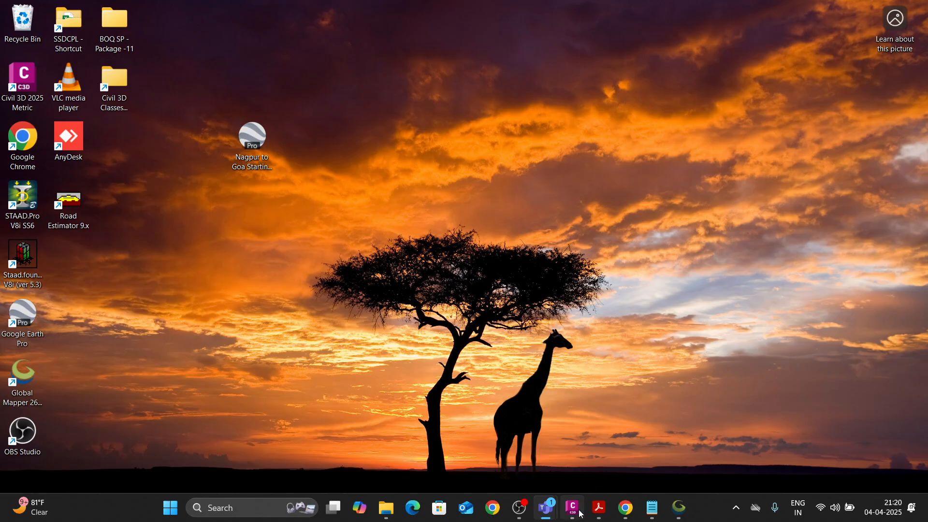
# Switch to the Global Mapper Pro window.
pyautogui.moveTo(573, 507)
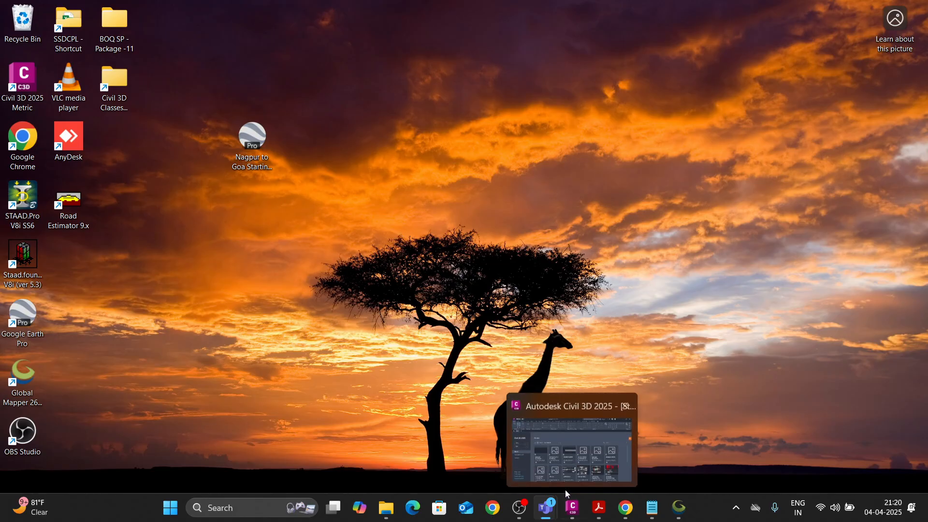
pyautogui.click(679, 507)
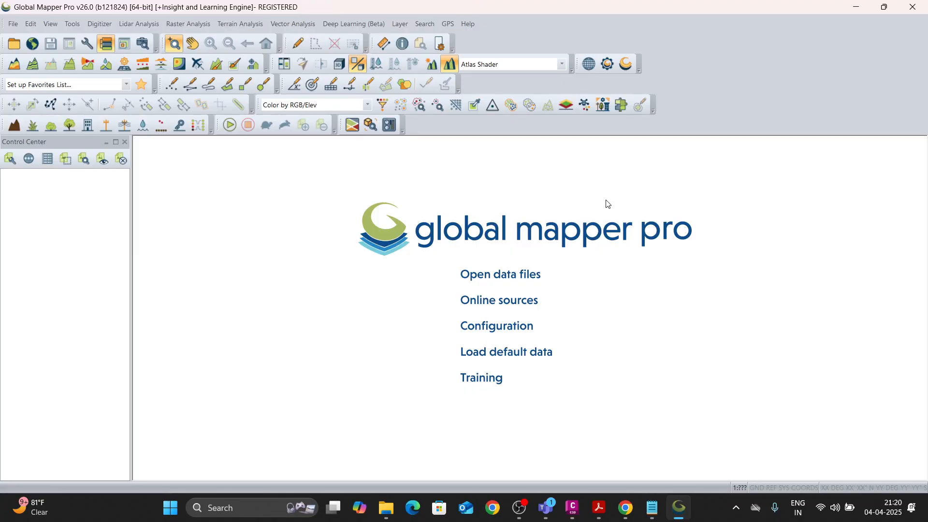
pyautogui.hotkey('alt', 'Tab')
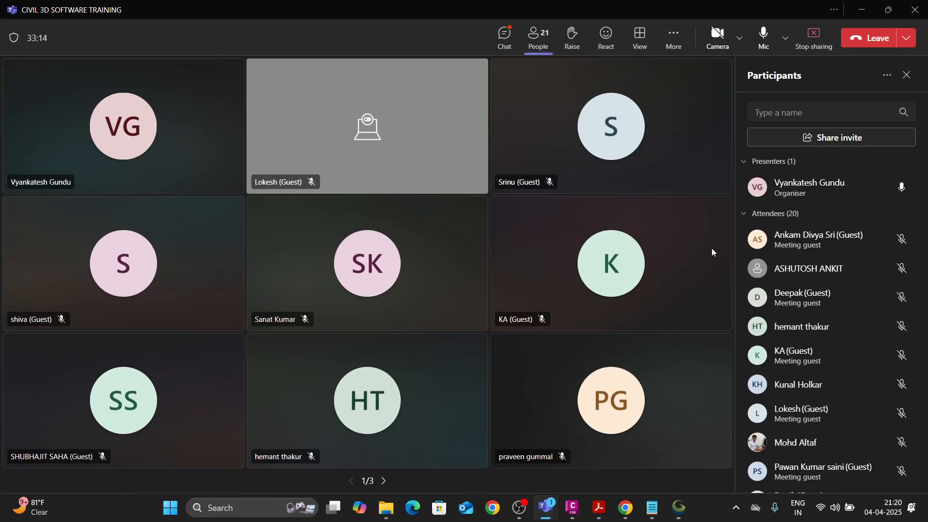
pyautogui.click(679, 507)
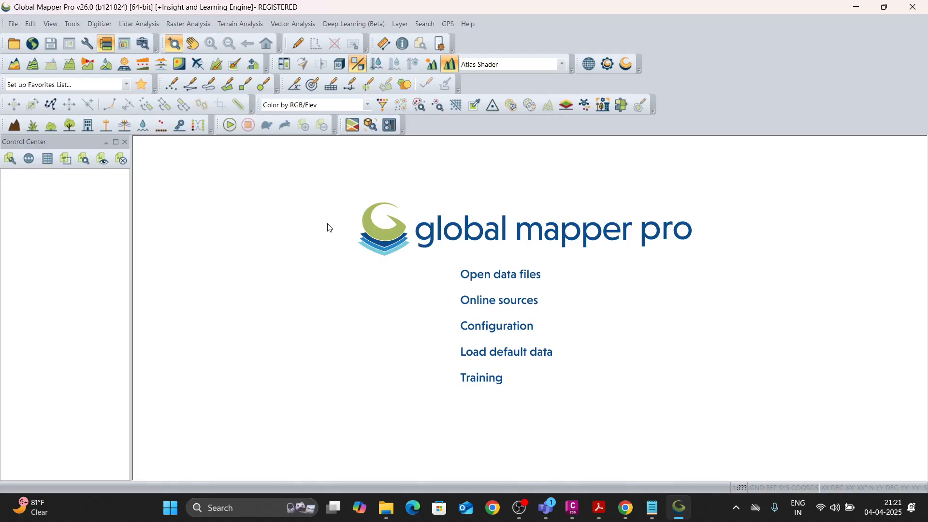
# Open the data file "Nagpur to Goa Starting ALignment Surface area" from the Desktop.
pyautogui.click(13, 24)
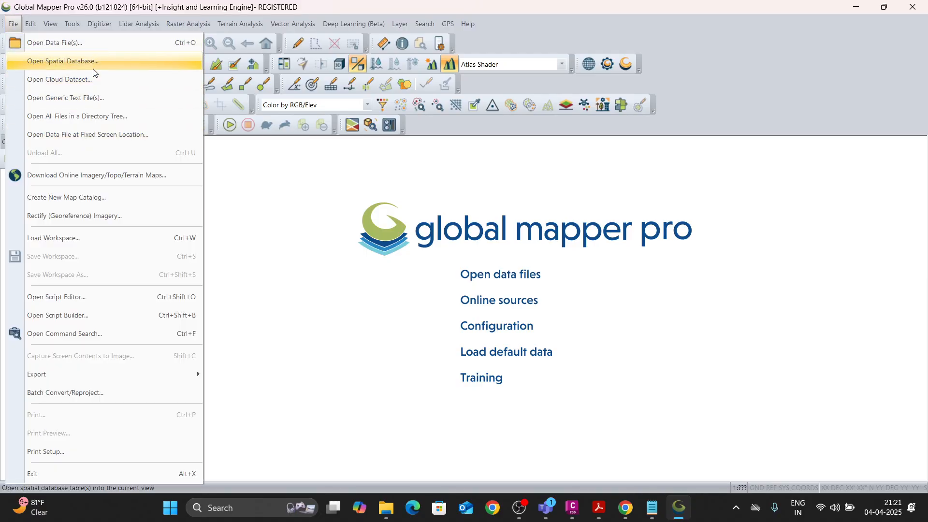
pyautogui.click(87, 47)
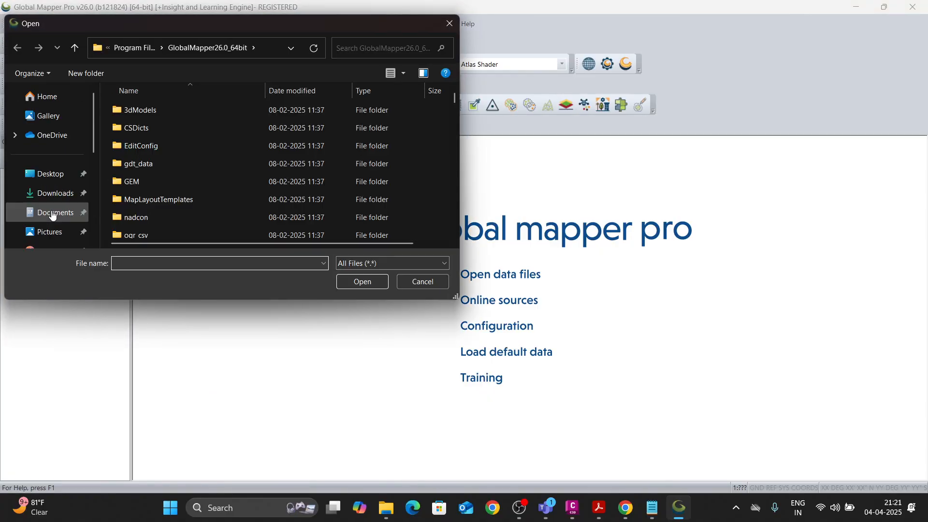
pyautogui.click(48, 174)
pyautogui.click(277, 141)
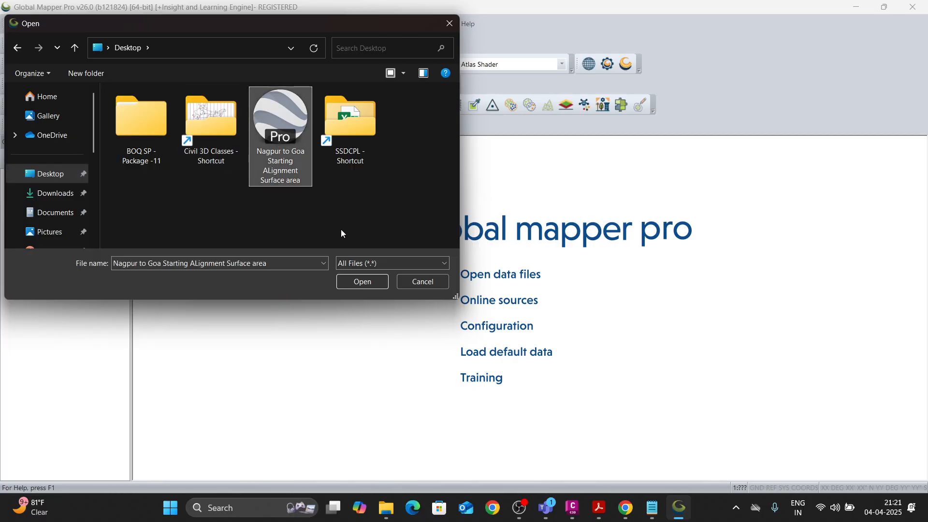
pyautogui.click(362, 281)
pyautogui.scroll(-3, 488, 295)
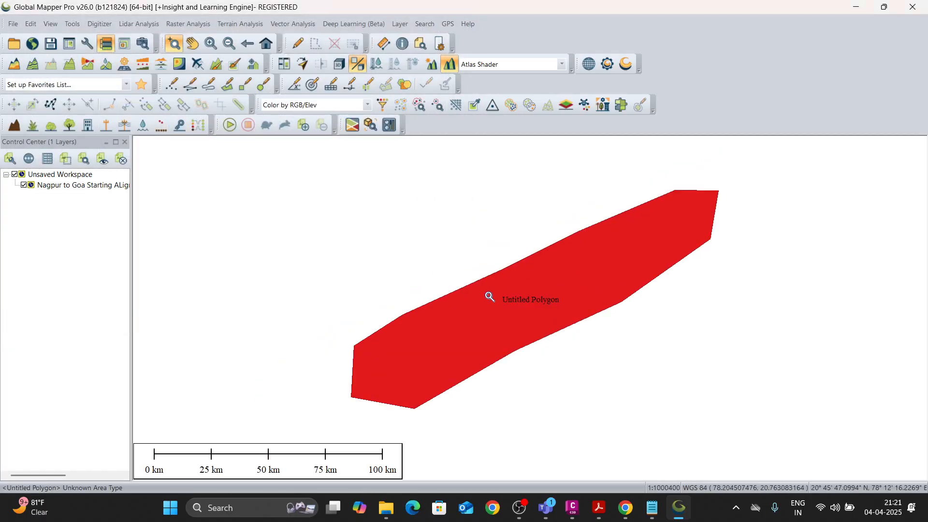
pyautogui.scroll(1, 547, 278)
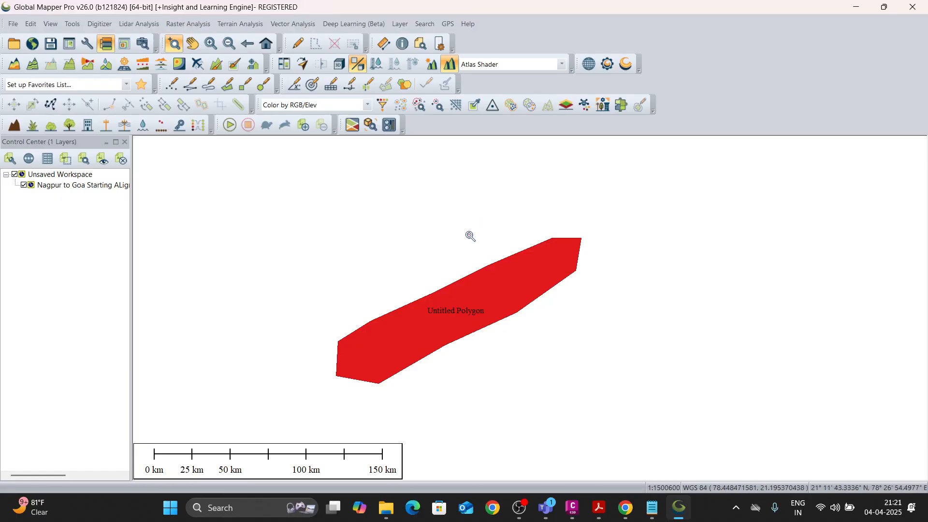
# Open the configuration and examine the default projection, the display projection's datum choices and the form for creating a new datum.
pyautogui.click(86, 44)
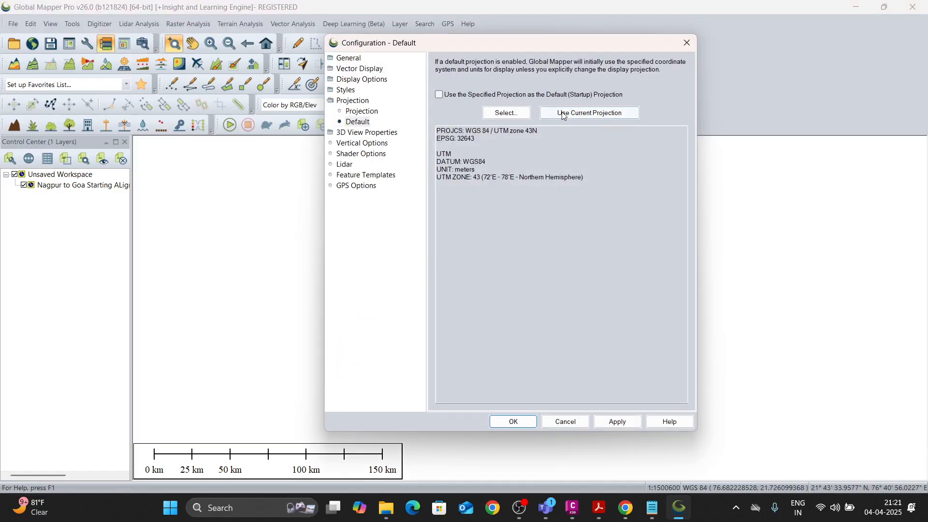
pyautogui.click(355, 124)
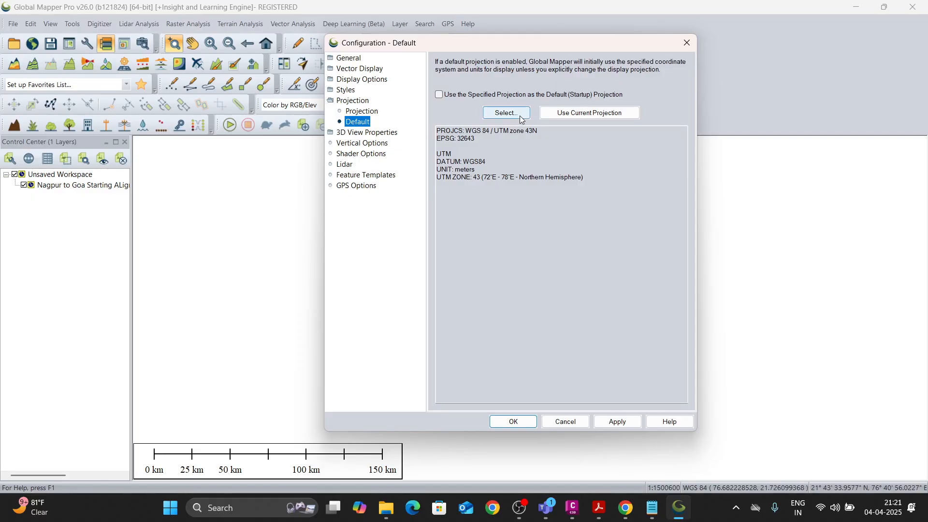
pyautogui.click(362, 112)
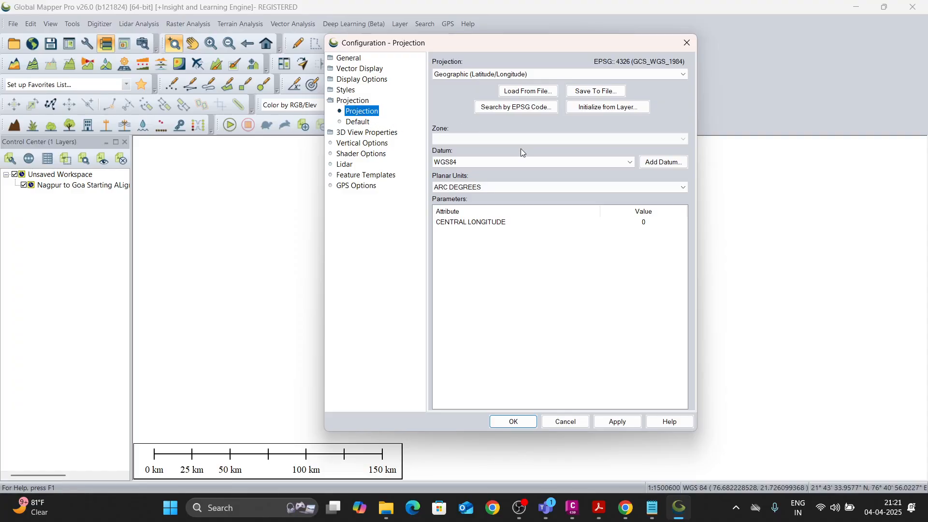
pyautogui.click(486, 167)
pyautogui.click(498, 172)
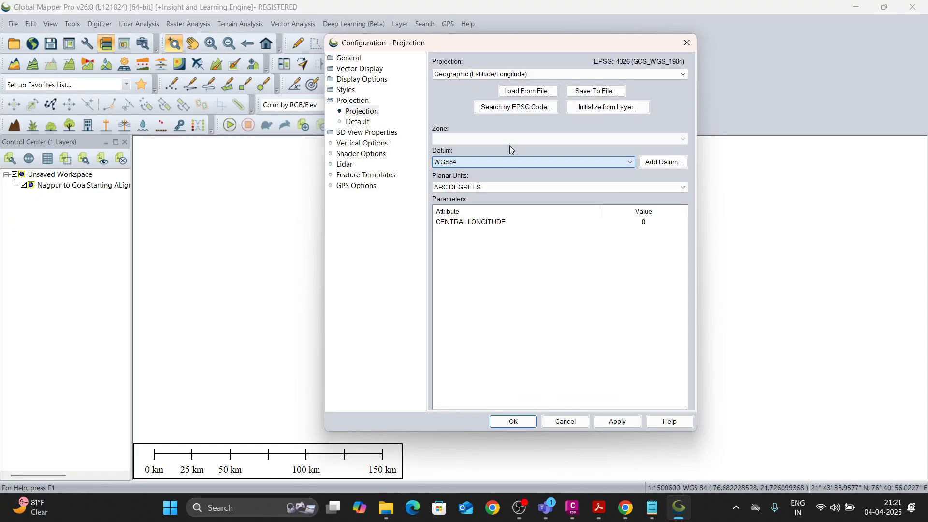
pyautogui.click(661, 162)
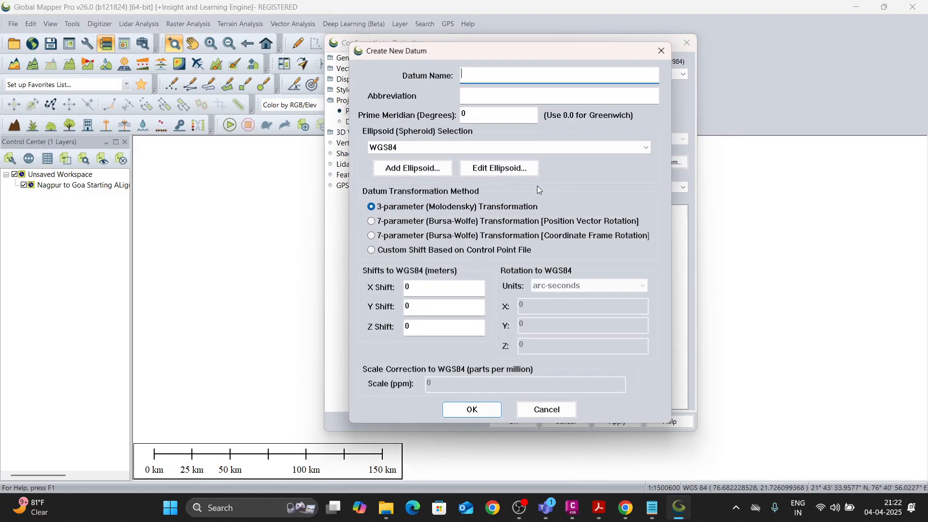
pyautogui.click(661, 50)
# Load the current projection as the default projection and examine the planar unit and projection choices for the display projection.
pyautogui.click(358, 121)
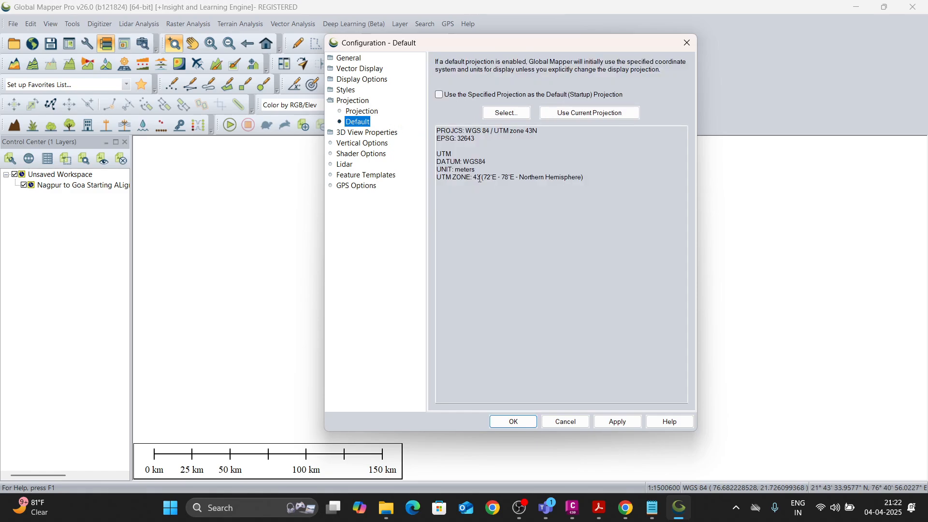
pyautogui.click(592, 114)
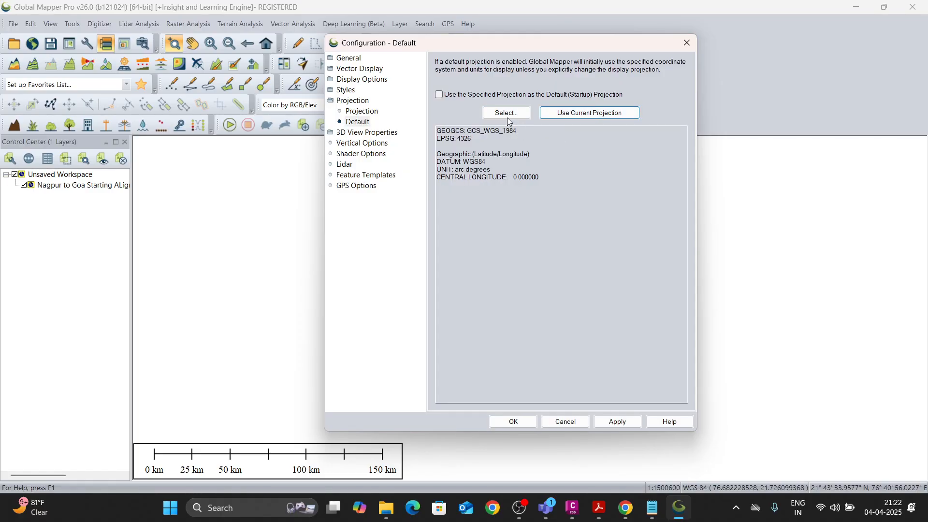
pyautogui.click(361, 111)
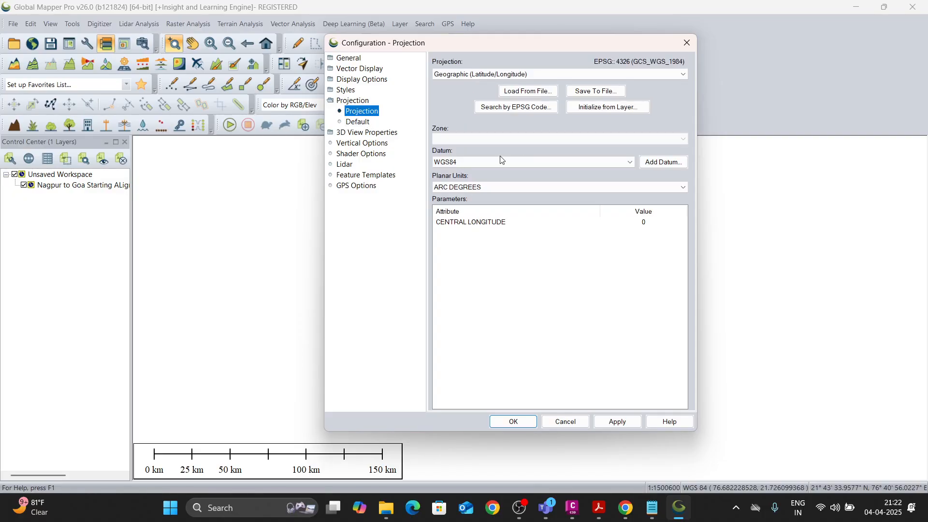
pyautogui.click(489, 187)
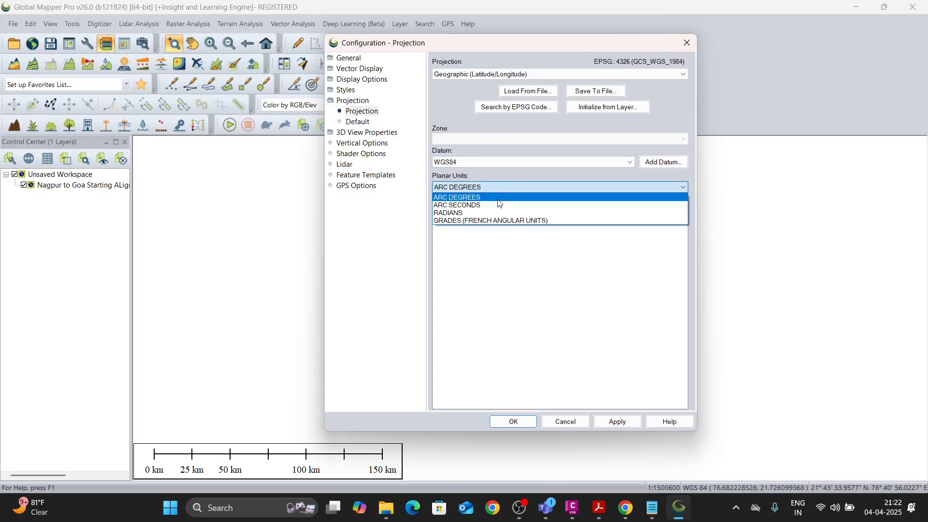
pyautogui.click(481, 275)
pyautogui.click(488, 223)
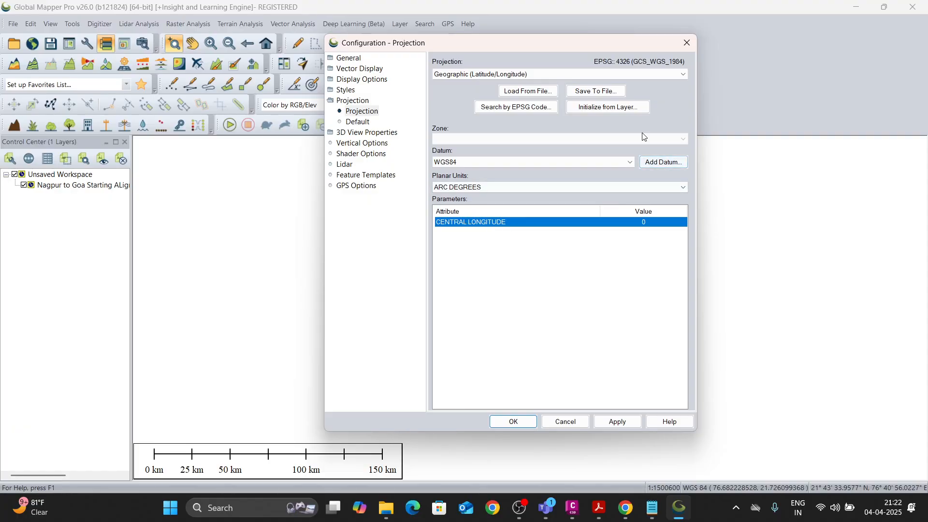
pyautogui.click(530, 76)
pyautogui.click(495, 350)
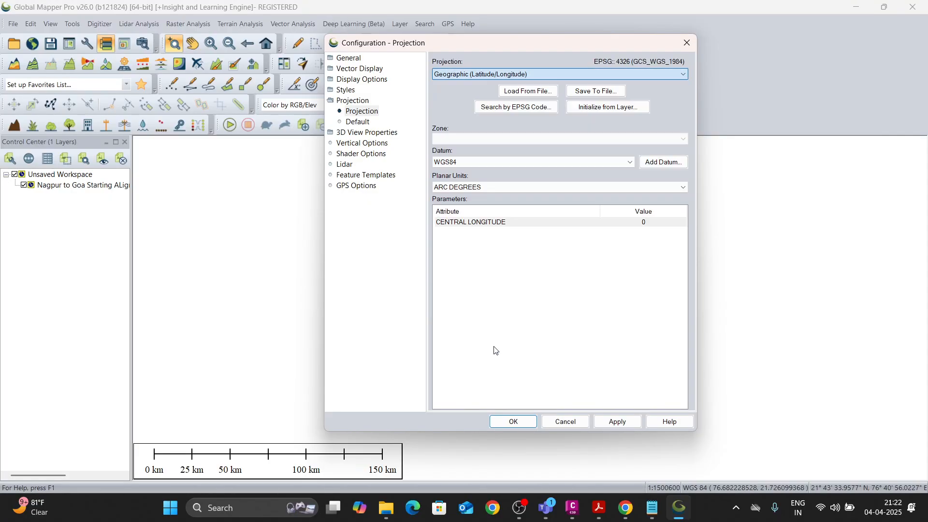
# Check the datum choices and try to create a new unnamed datum on the WGS84 ellipsoid with zero shifts.
pyautogui.click(498, 162)
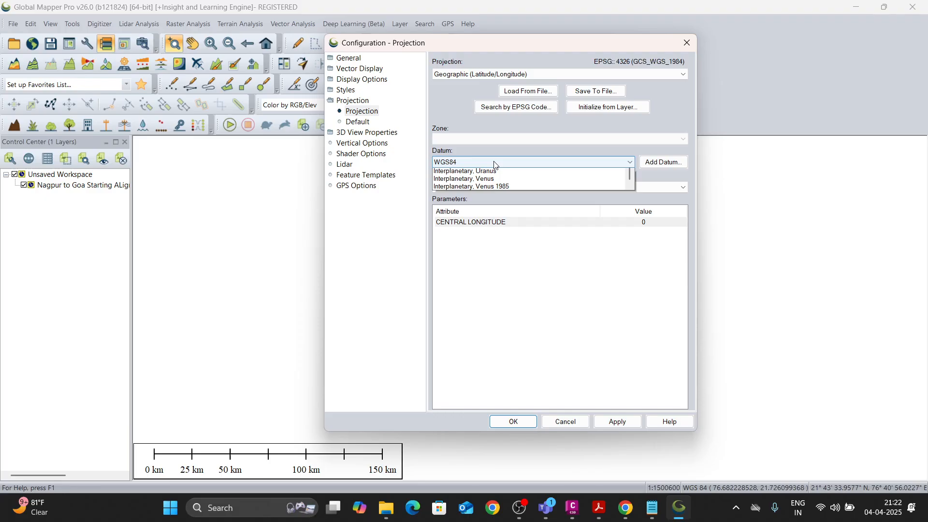
pyautogui.click(532, 162)
pyautogui.click(660, 162)
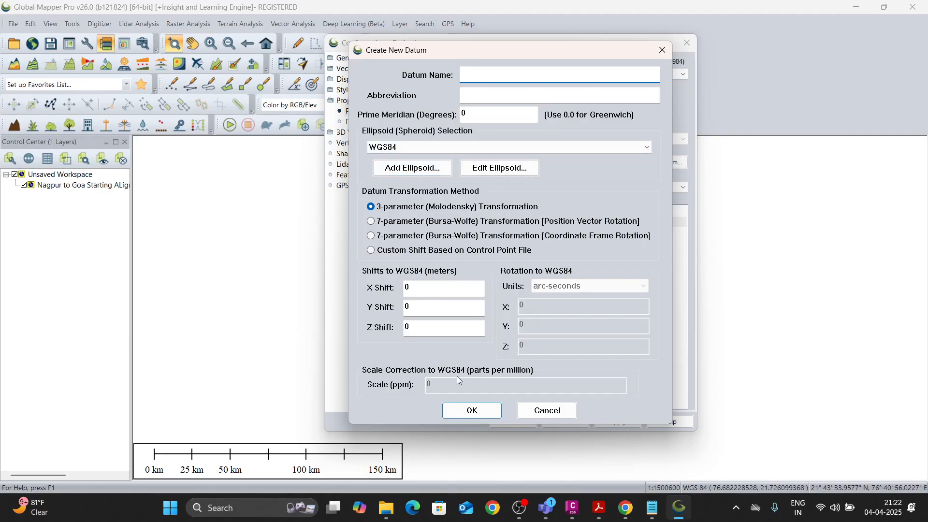
pyautogui.click(473, 411)
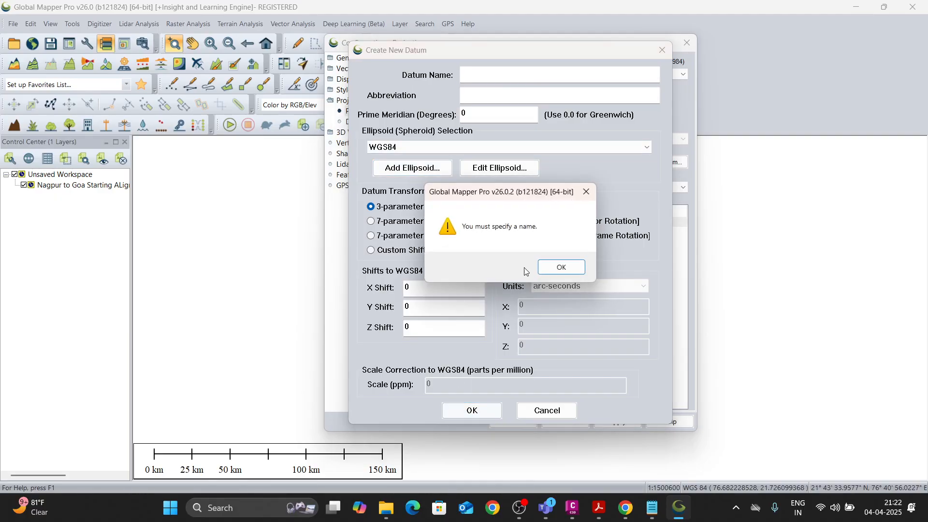
pyautogui.click(557, 265)
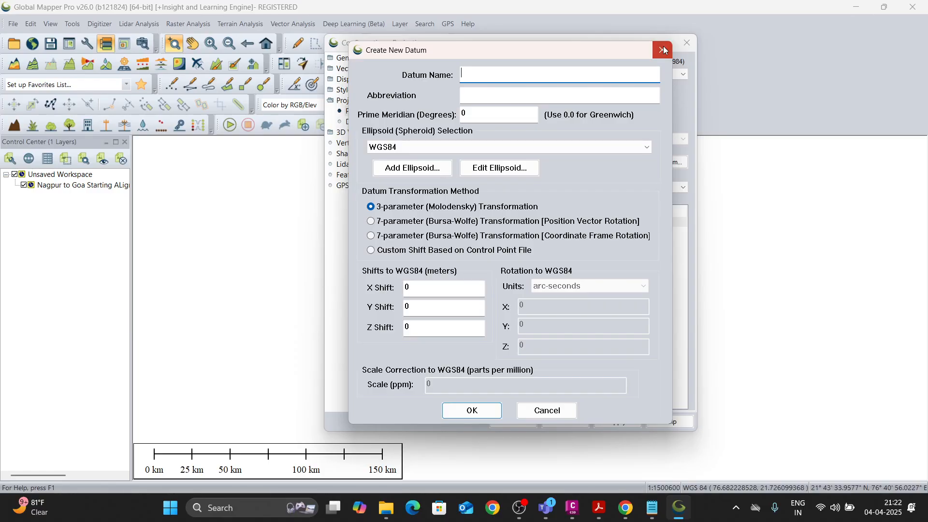
pyautogui.click(663, 50)
# Review the default projection, 3D view environment and display projection settings, and close the configuration.
pyautogui.click(357, 121)
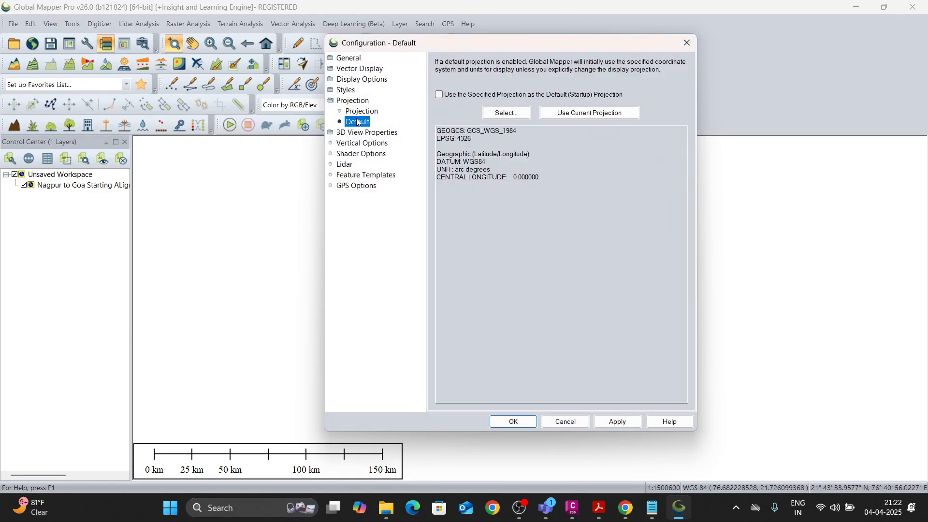
pyautogui.click(357, 132)
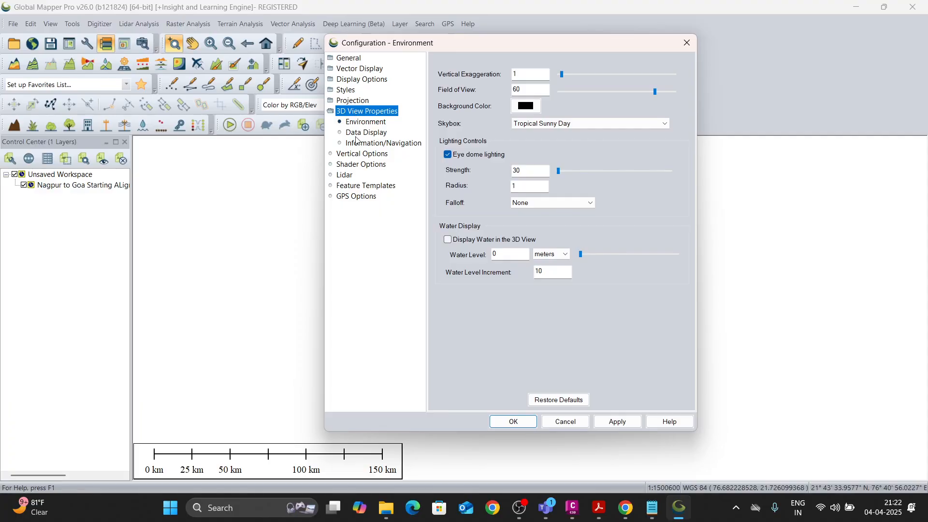
pyautogui.click(353, 102)
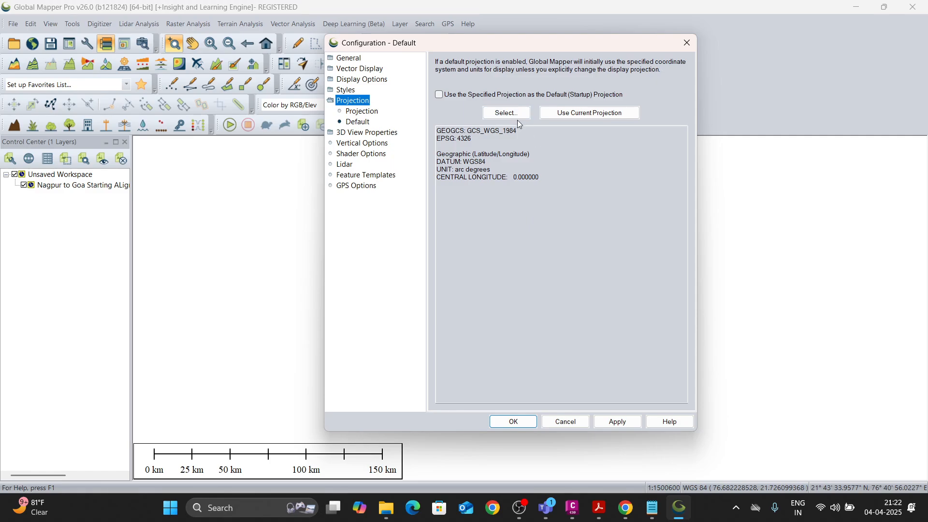
pyautogui.click(363, 115)
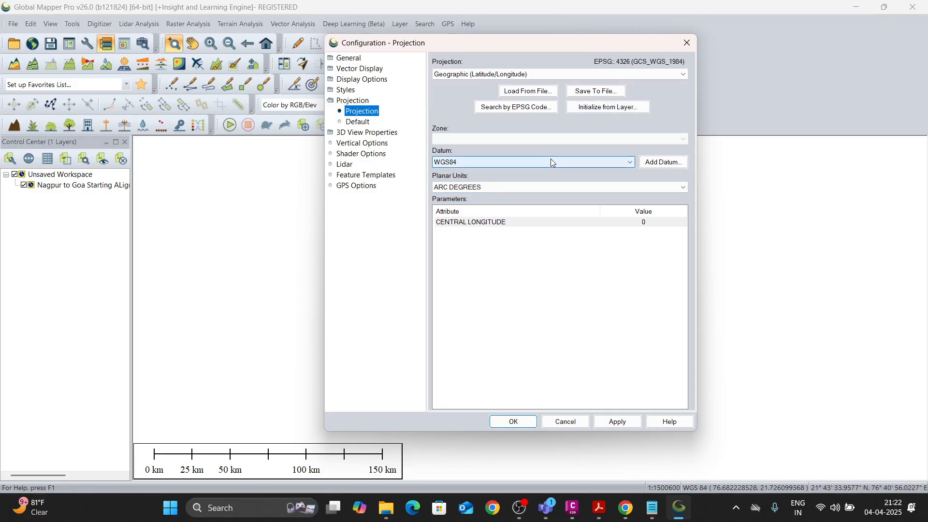
pyautogui.click(686, 43)
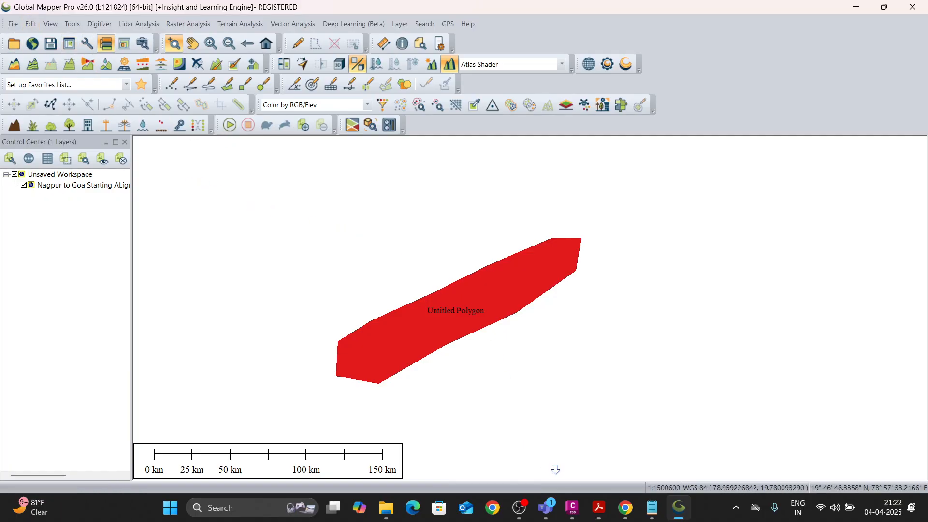
# Reopen the configuration, examine the display projection's datum and planar unit choices, and cancel without applying anything.
pyautogui.click(87, 44)
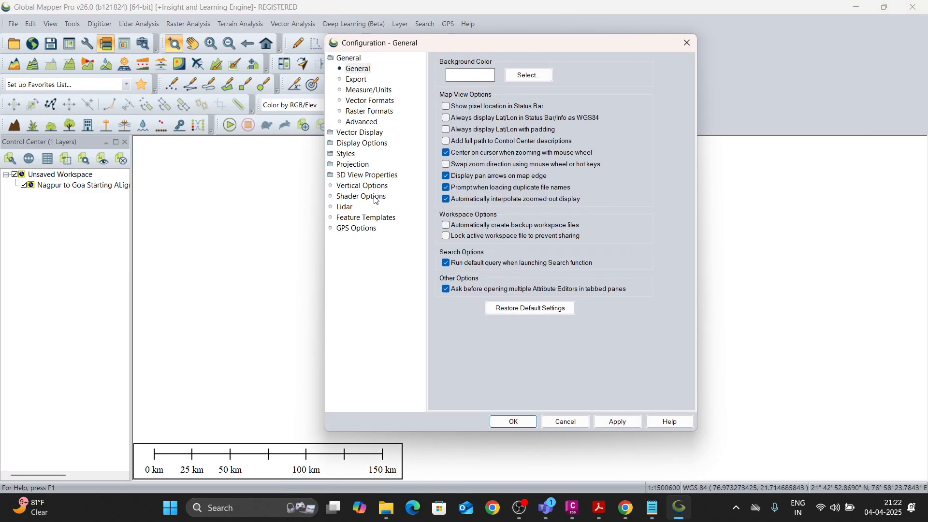
pyautogui.click(352, 166)
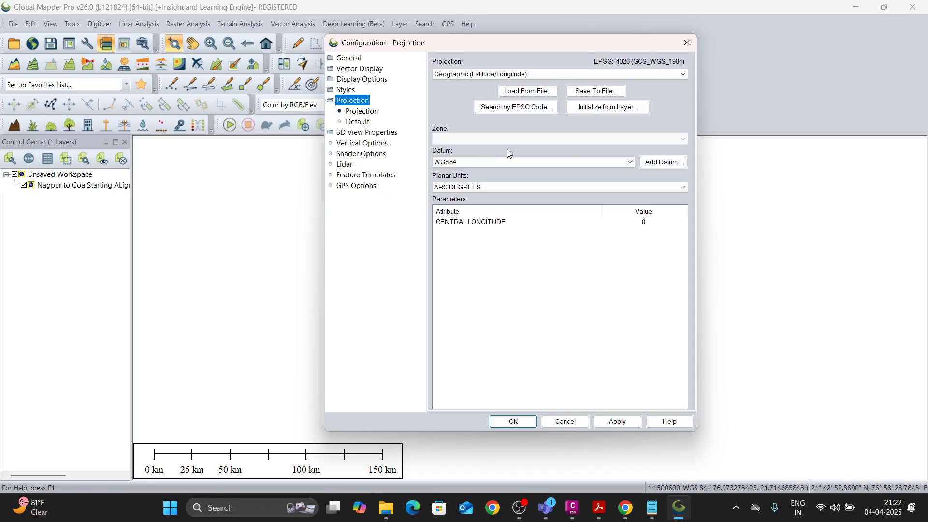
pyautogui.click(463, 164)
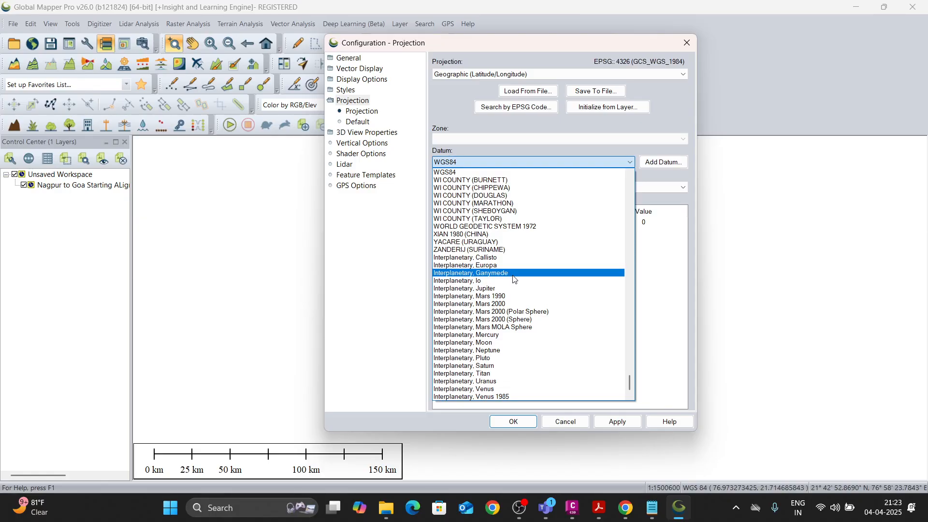
pyautogui.click(497, 140)
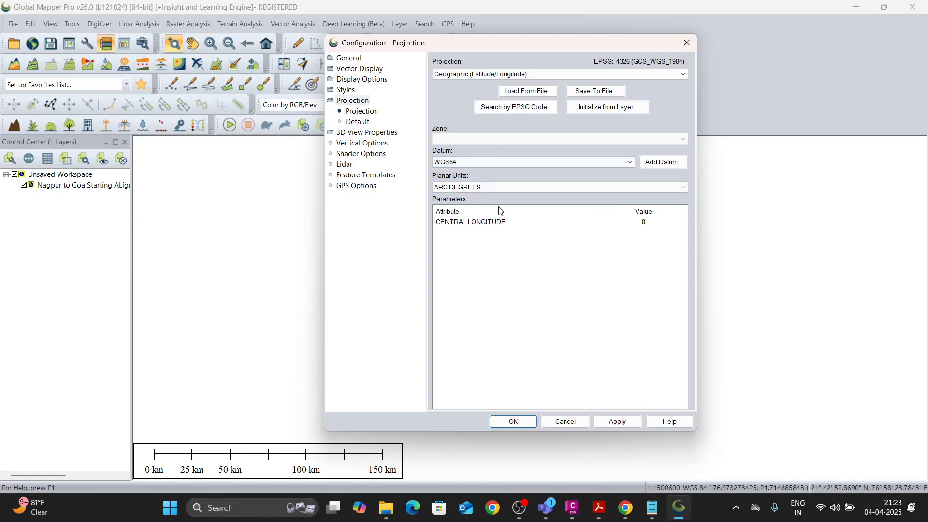
pyautogui.click(358, 122)
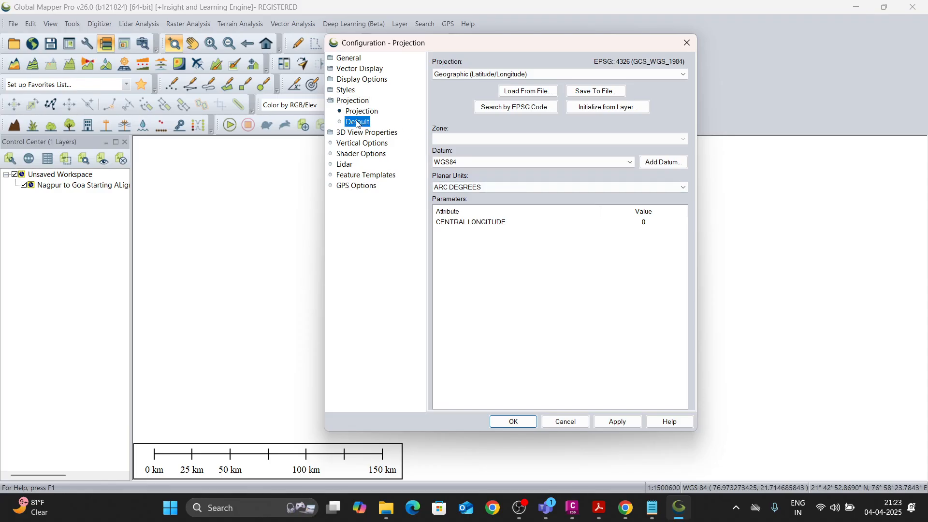
pyautogui.click(362, 113)
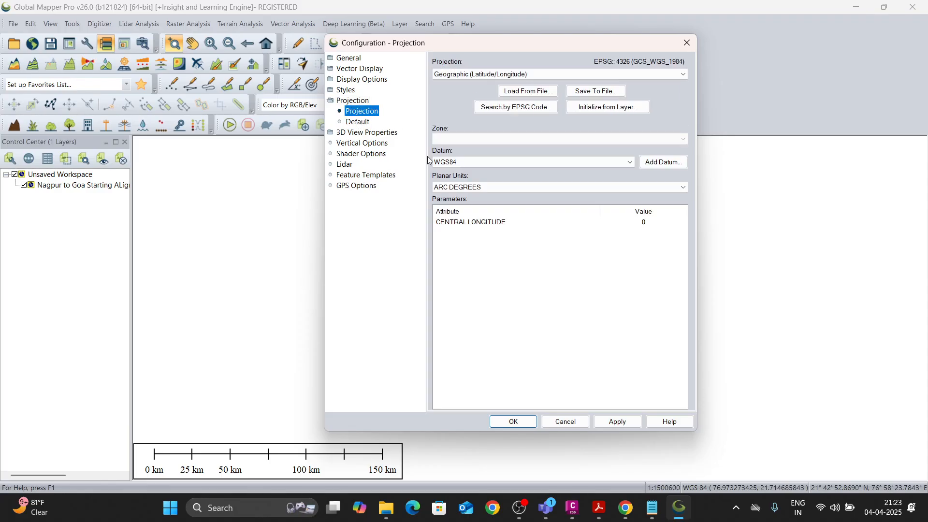
pyautogui.click(483, 188)
pyautogui.click(494, 261)
pyautogui.click(566, 422)
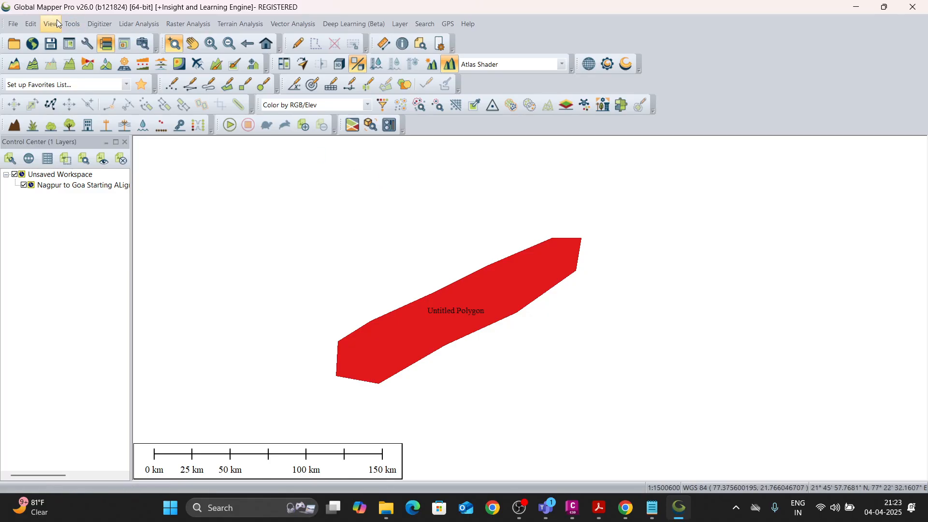
# Examine the list of available display projections in the configuration and cancel without picking one.
pyautogui.click(87, 44)
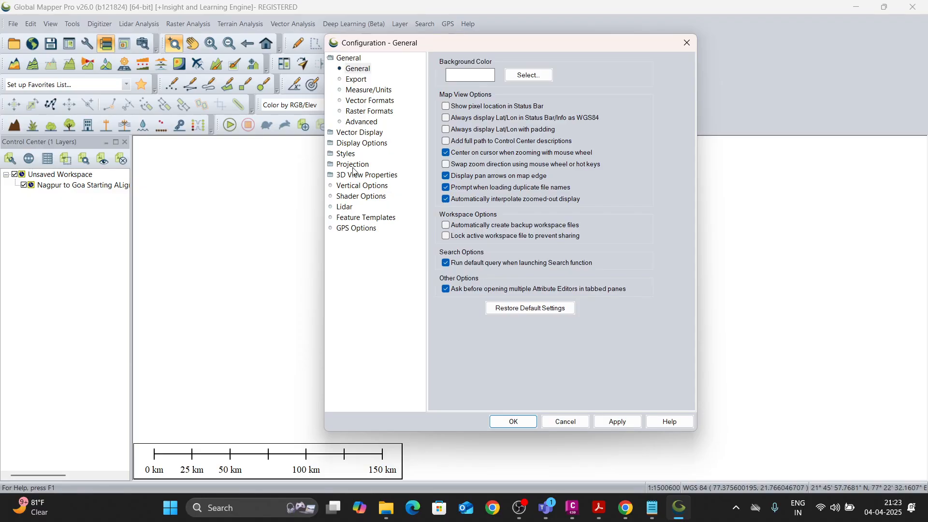
pyautogui.click(353, 165)
pyautogui.click(360, 112)
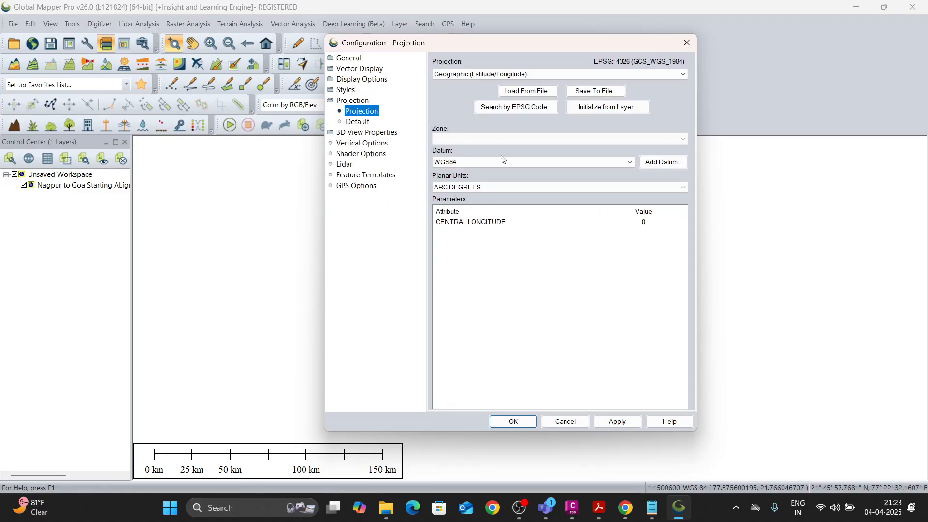
pyautogui.click(505, 74)
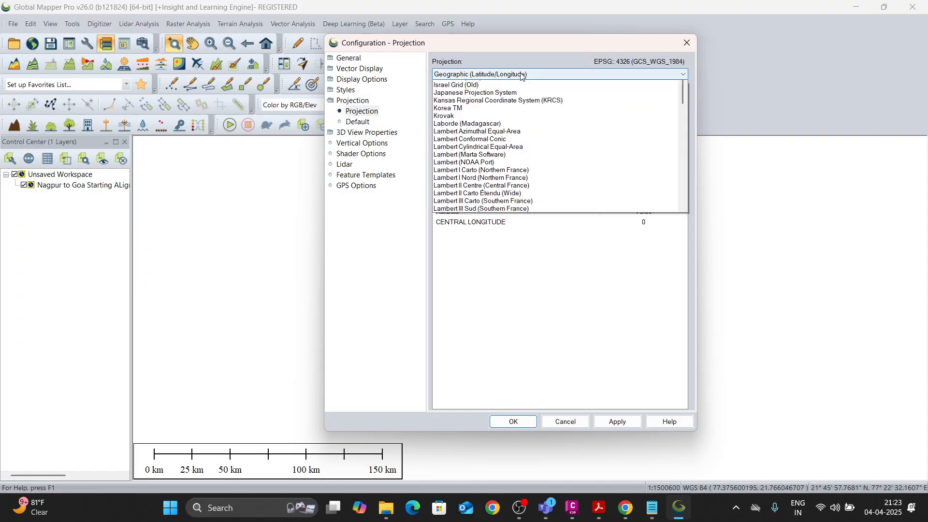
pyautogui.click(542, 438)
pyautogui.click(582, 422)
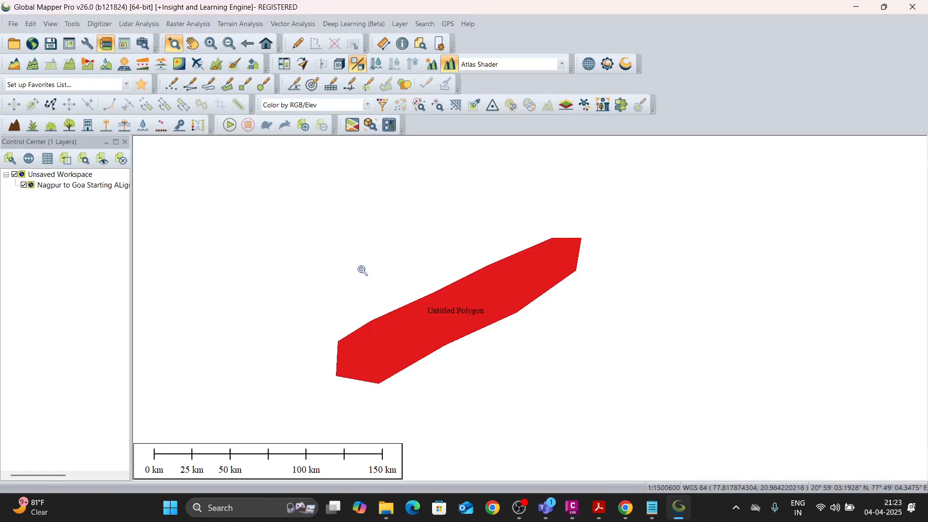
# Connect to the online SRTM Worldwide Elevation Data (1-arc-second Resolution, SRTM Plus V3) for the current screen bounds.
pyautogui.click(34, 45)
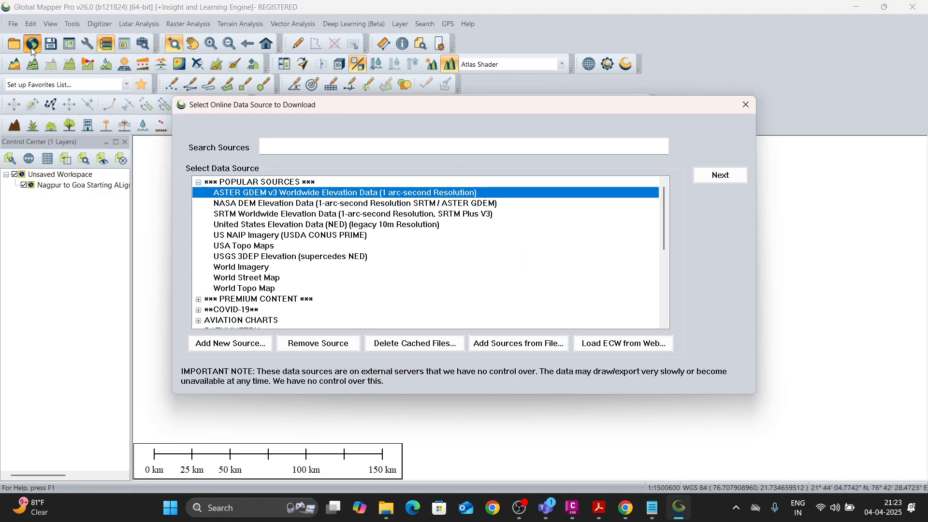
pyautogui.click(299, 214)
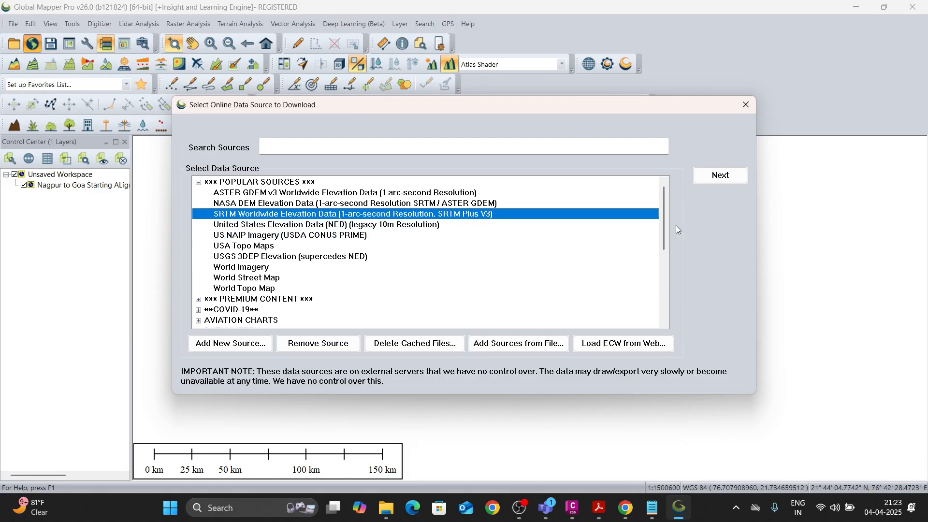
pyautogui.click(723, 179)
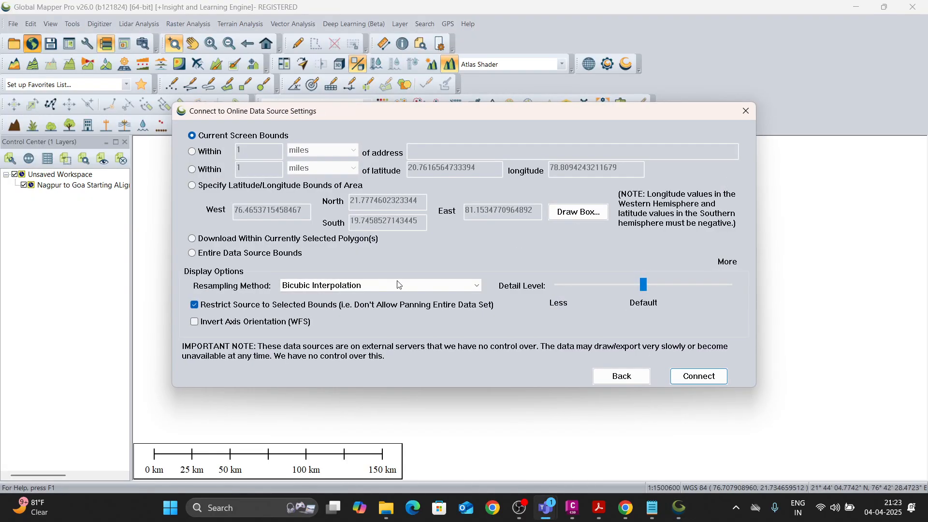
pyautogui.click(699, 376)
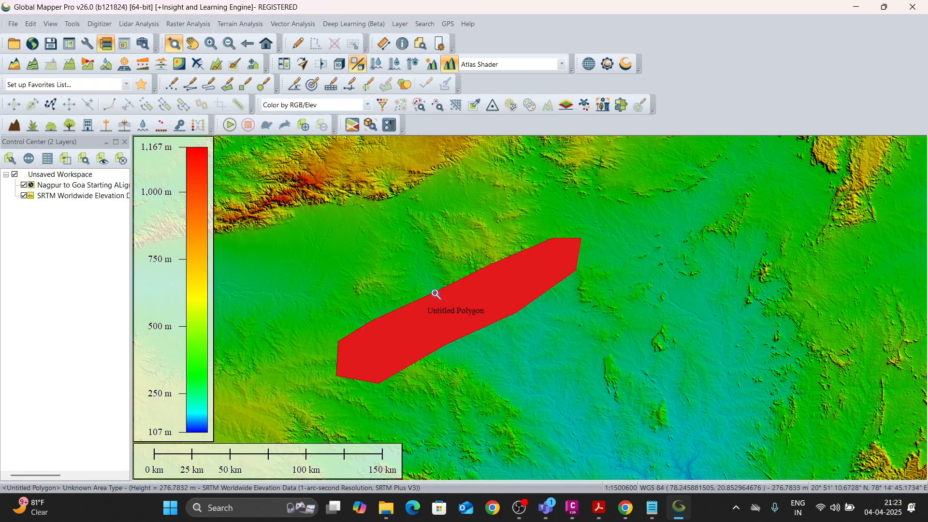
pyautogui.scroll(-4, 410, 330)
pyautogui.scroll(-1, 410, 331)
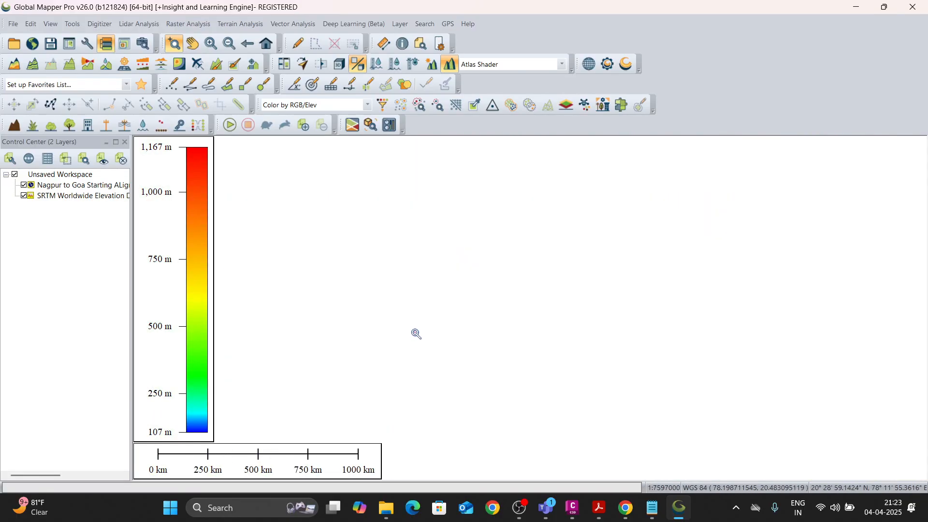
pyautogui.scroll(3, 433, 325)
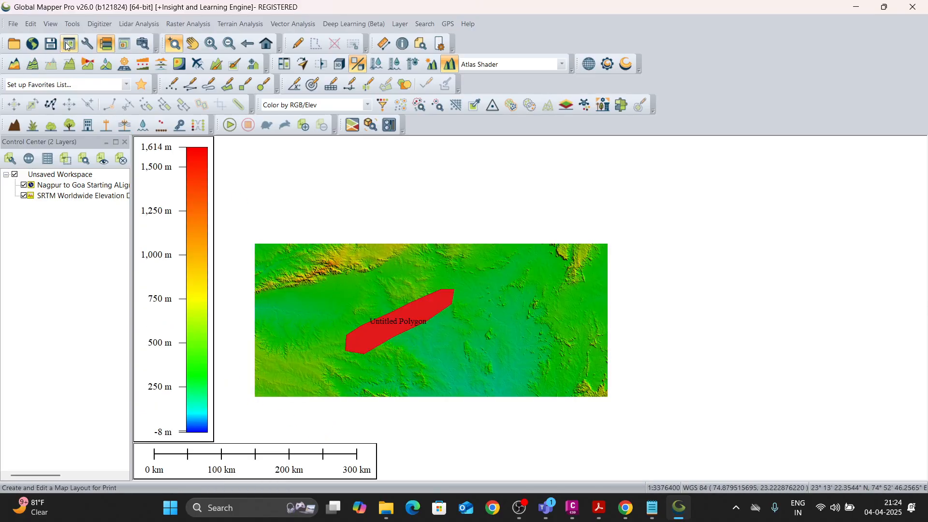
# Create a custom datum named Nagpur, based on the WGS84 ellipsoid, for the display projection in the configuration.
pyautogui.click(87, 44)
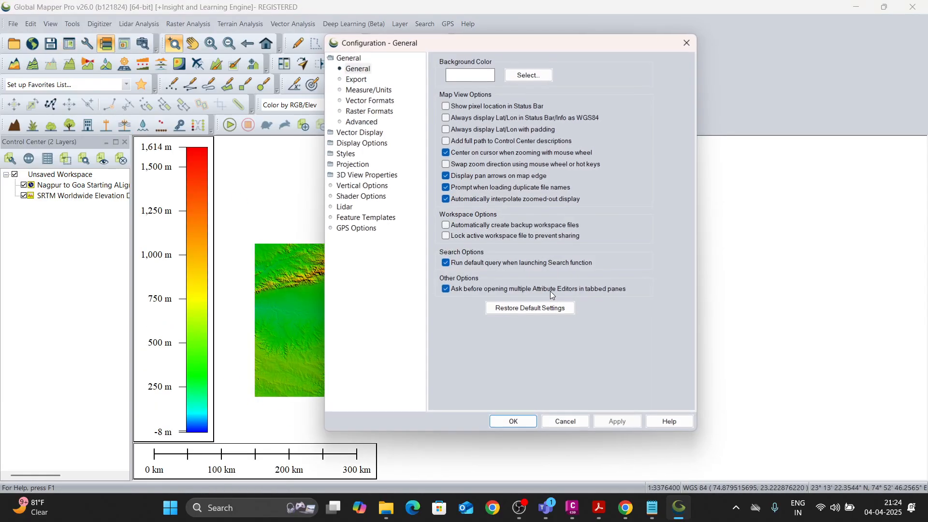
pyautogui.click(351, 164)
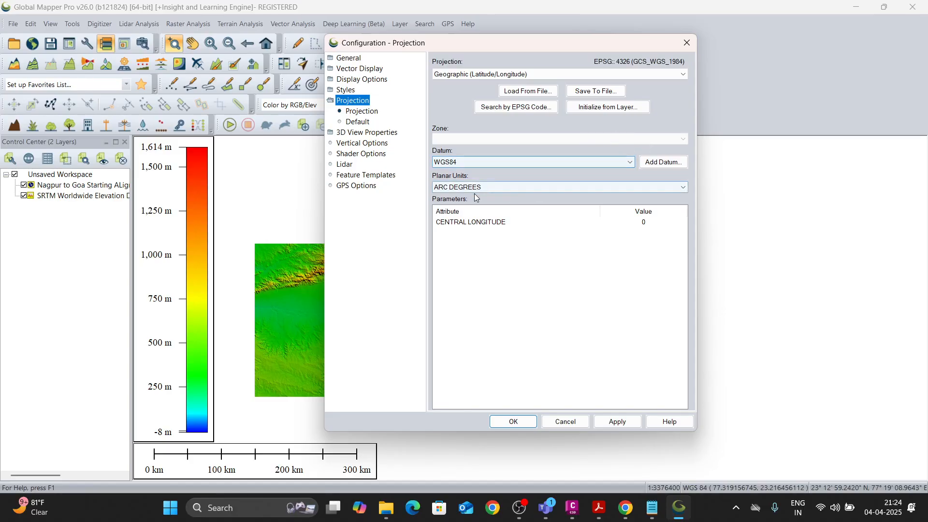
pyautogui.click(683, 159)
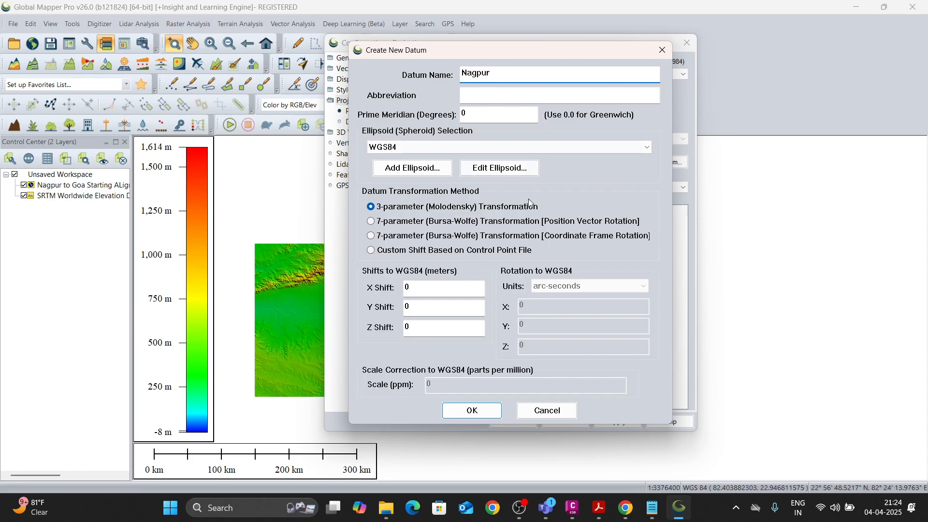
pyautogui.click(468, 408)
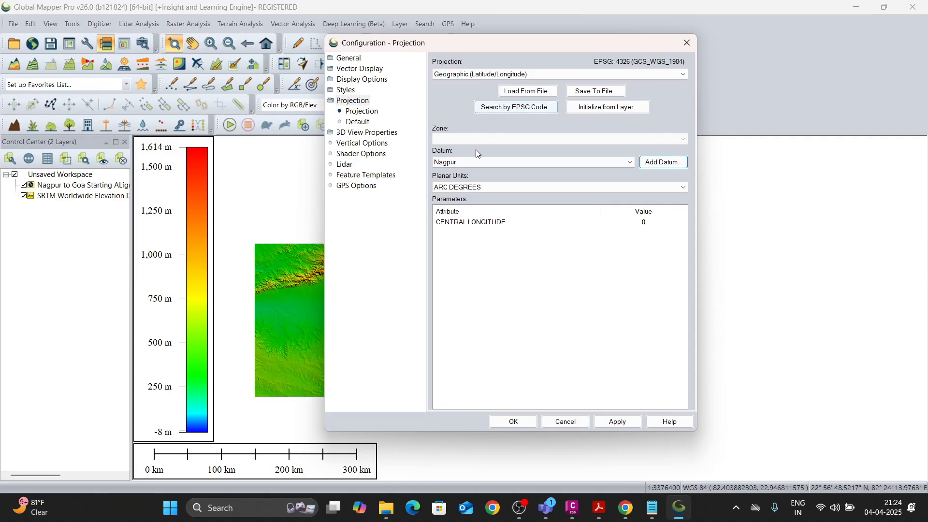
pyautogui.click(481, 188)
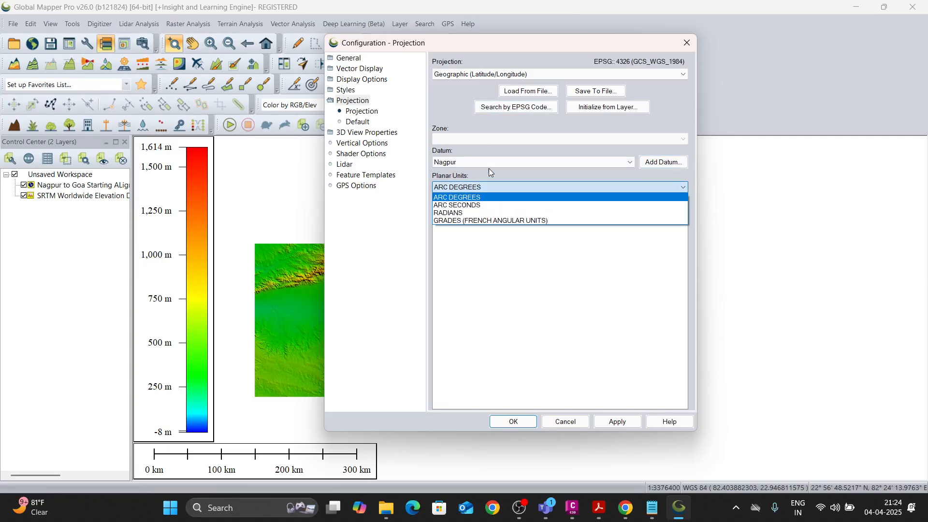
pyautogui.click(489, 170)
pyautogui.click(662, 162)
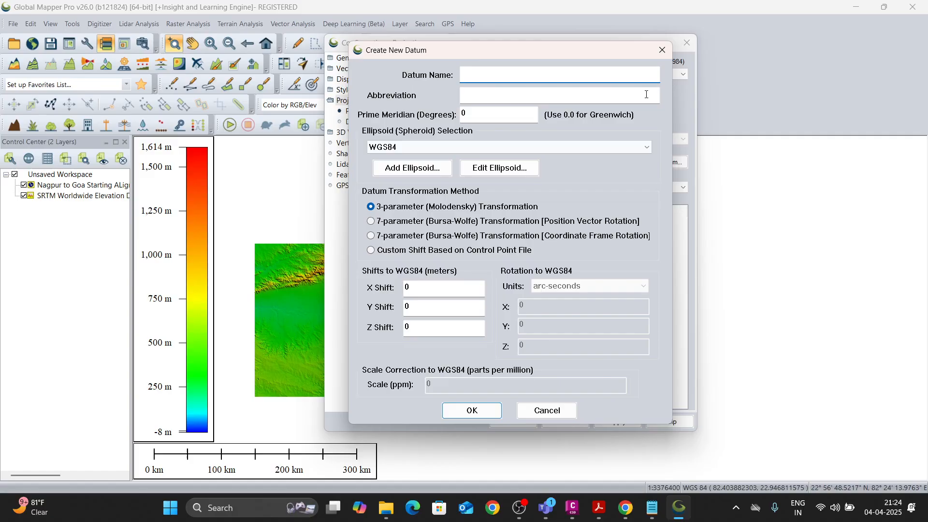
pyautogui.click(660, 54)
# Set the display projection's datum to WGS84 and confirm the configuration.
pyautogui.click(591, 161)
pyautogui.press('w')
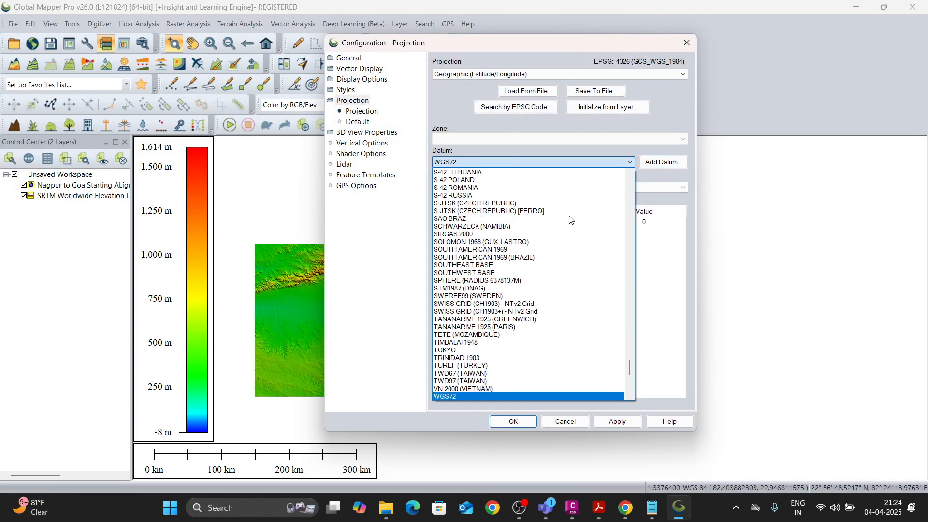
pyautogui.press('g')
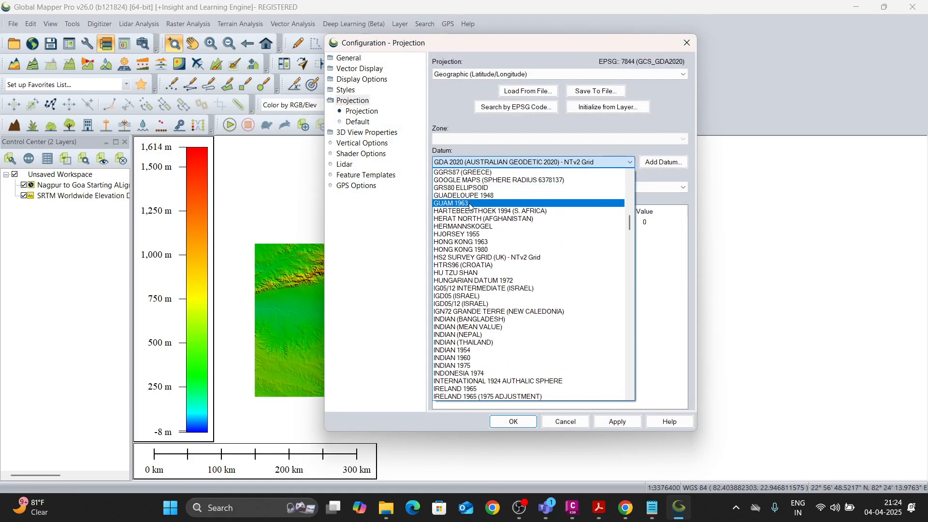
pyautogui.scroll(-3, 474, 290)
pyautogui.scroll(-3, 474, 290)
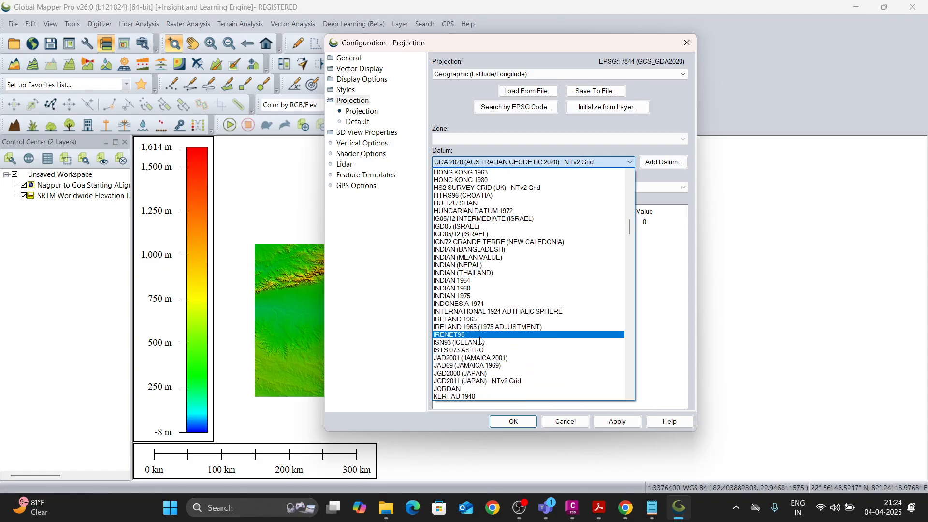
pyautogui.press('w')
pyautogui.press('g')
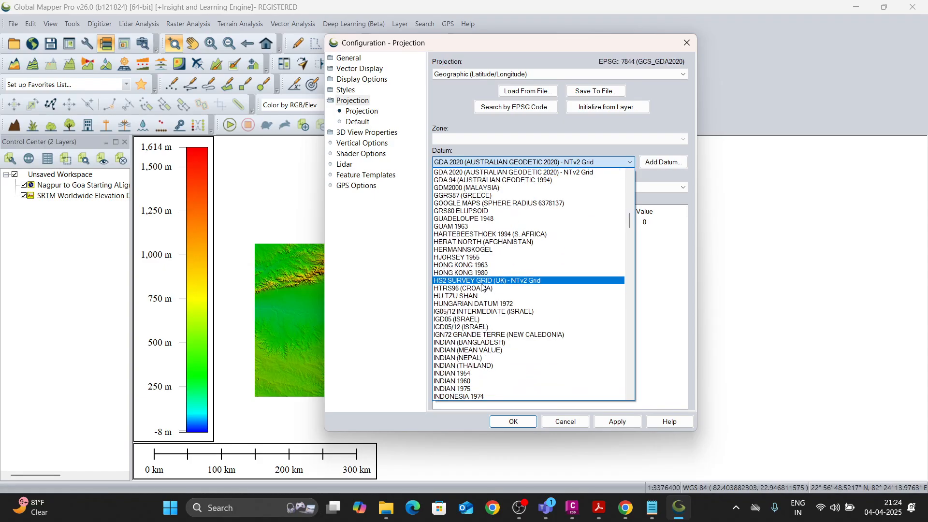
pyautogui.press('w')
pyautogui.scroll(-1, 479, 372)
pyautogui.click(479, 381)
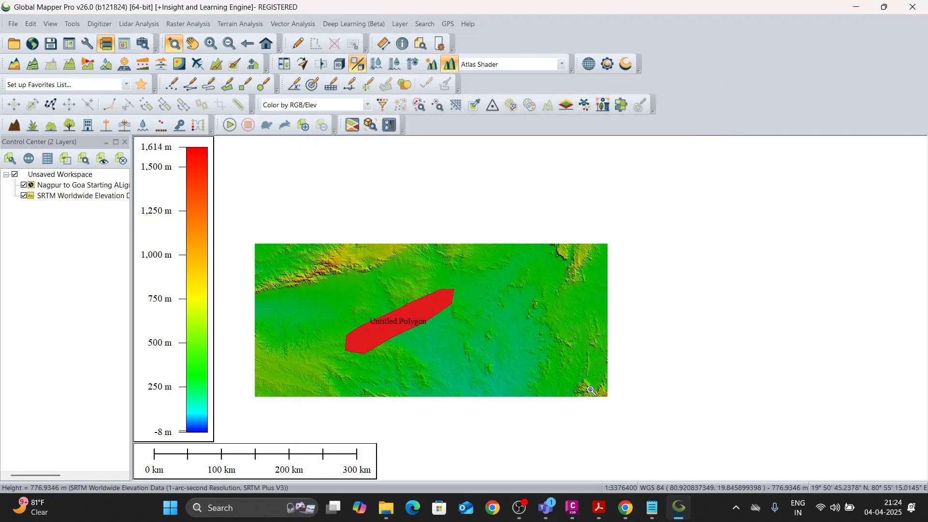
pyautogui.click(513, 421)
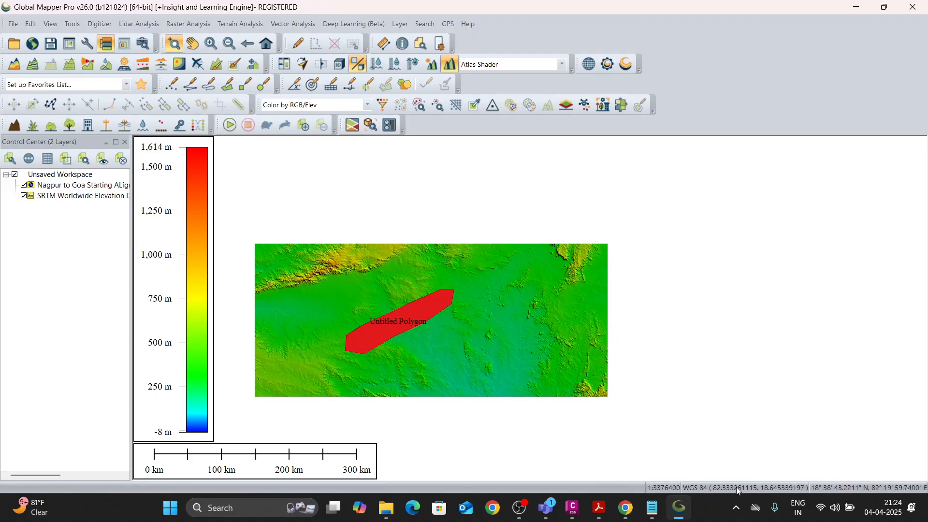
pyautogui.click(87, 64)
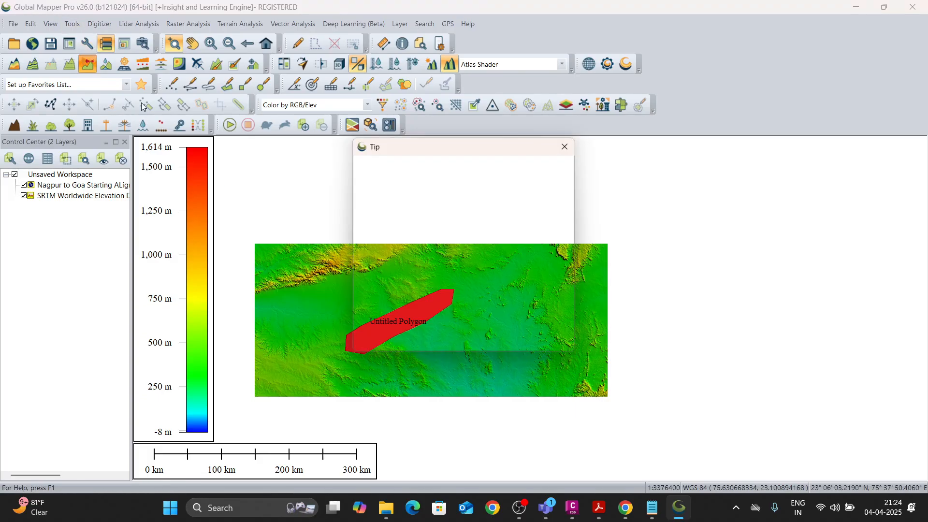
pyautogui.click(573, 150)
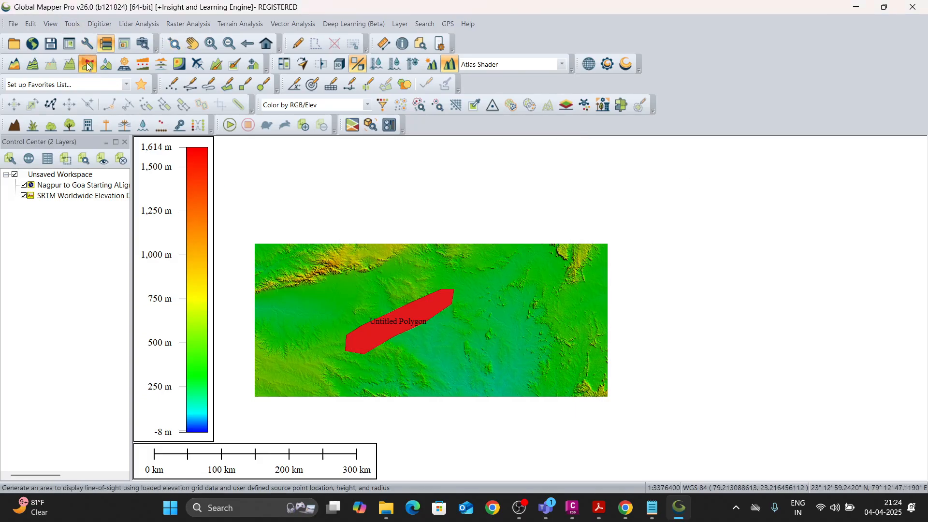
# Review the default startup projection in the configuration and close its projection selection without changing anything.
pyautogui.click(88, 46)
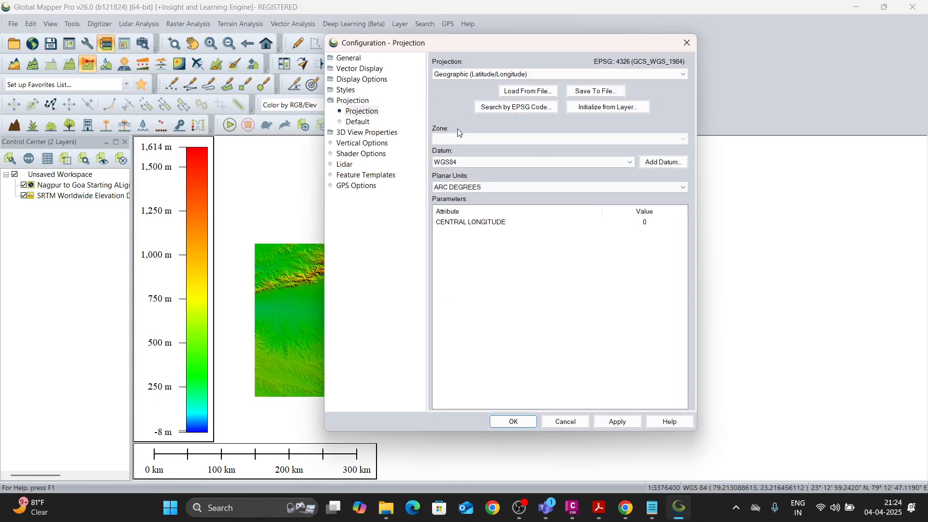
pyautogui.click(360, 122)
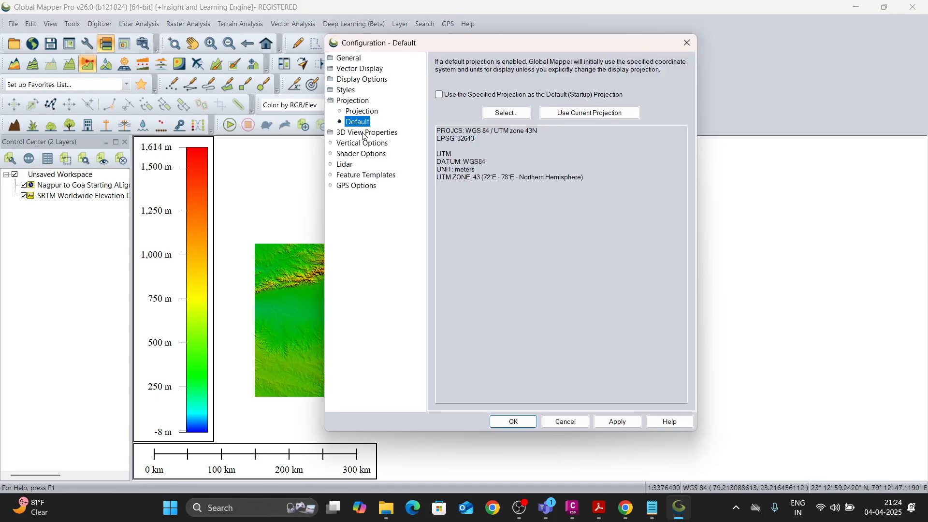
pyautogui.click(481, 177)
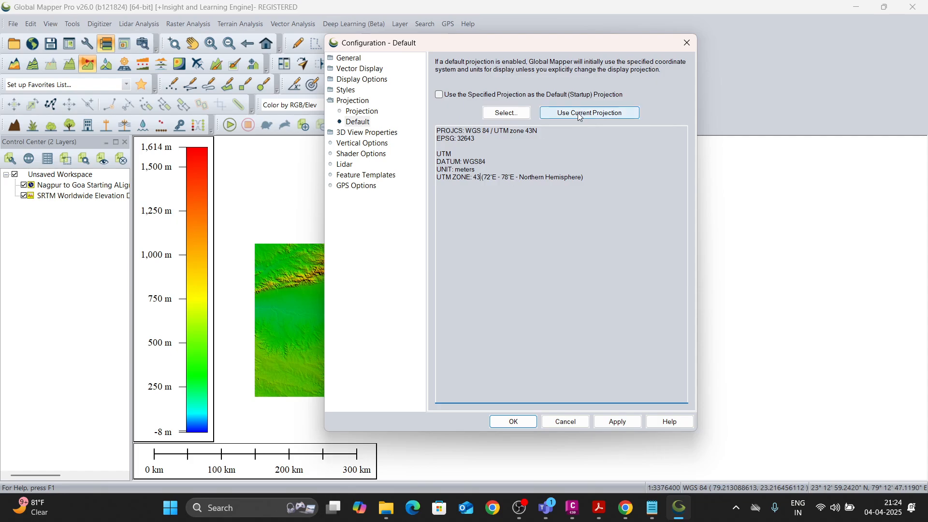
pyautogui.click(506, 113)
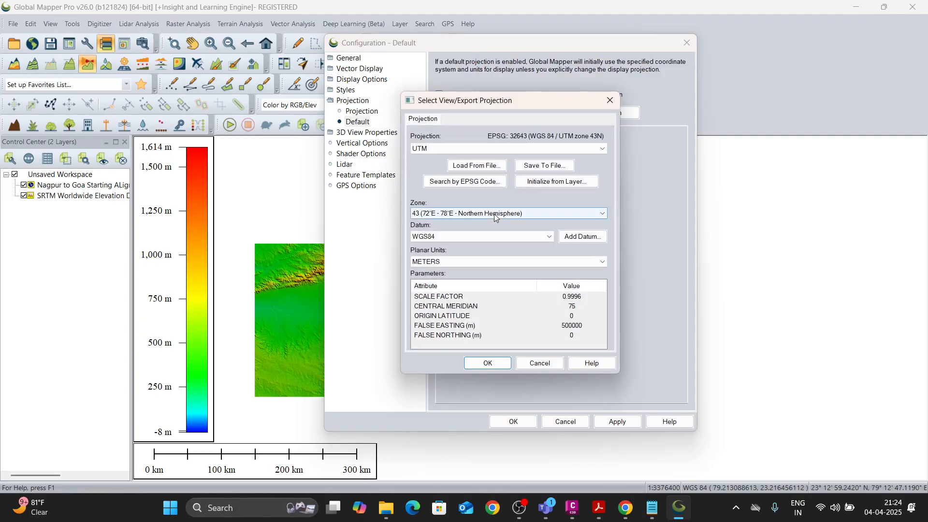
pyautogui.click(610, 101)
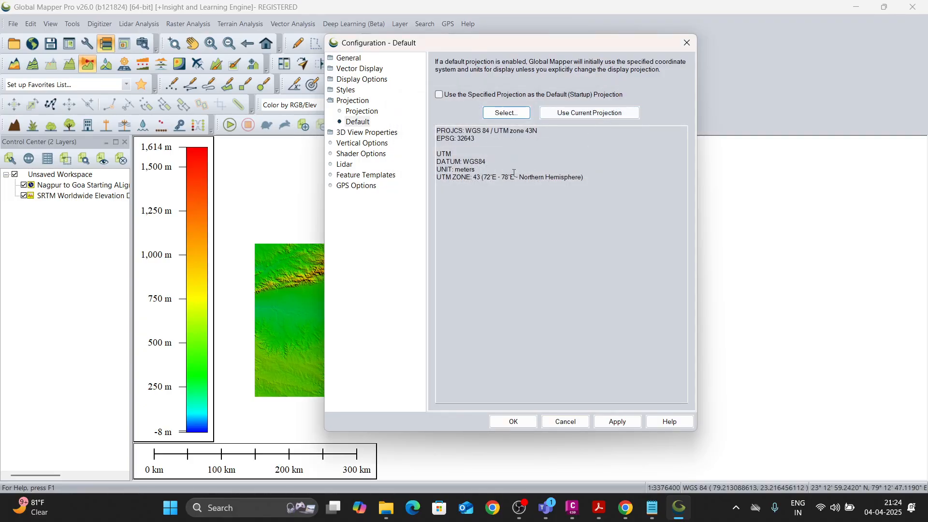
# Set the default projection to UTM zone 44 (78°E - 84°E, Northern Hemisphere) with WGS84 datum and metres, and confirm the configuration.
pyautogui.click(360, 123)
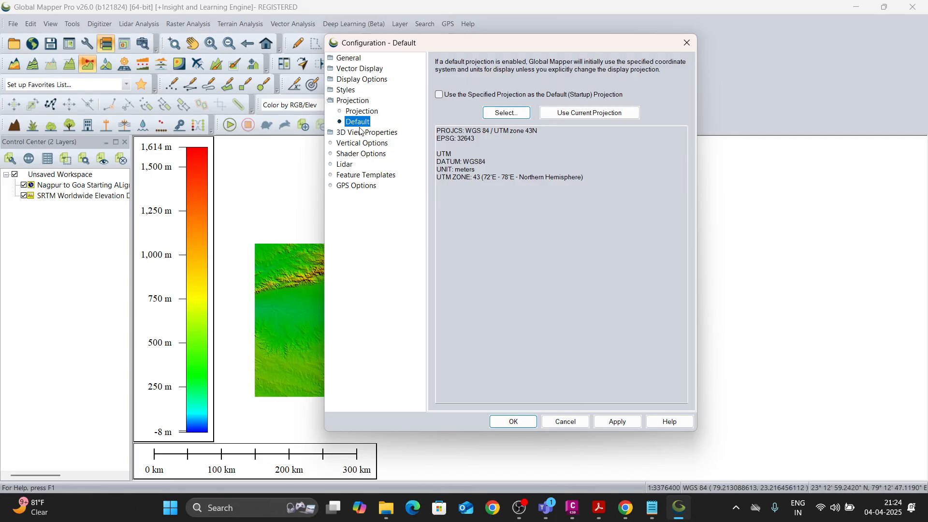
pyautogui.click(504, 114)
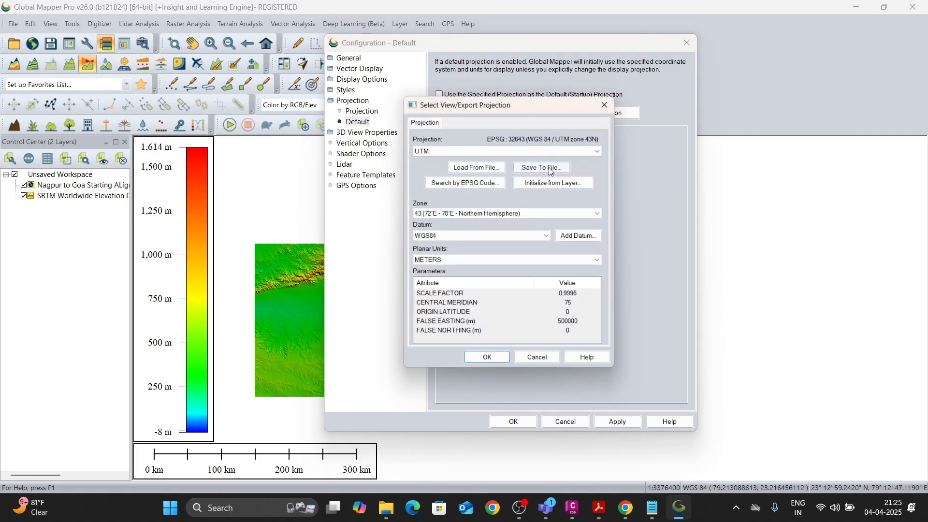
pyautogui.click(439, 149)
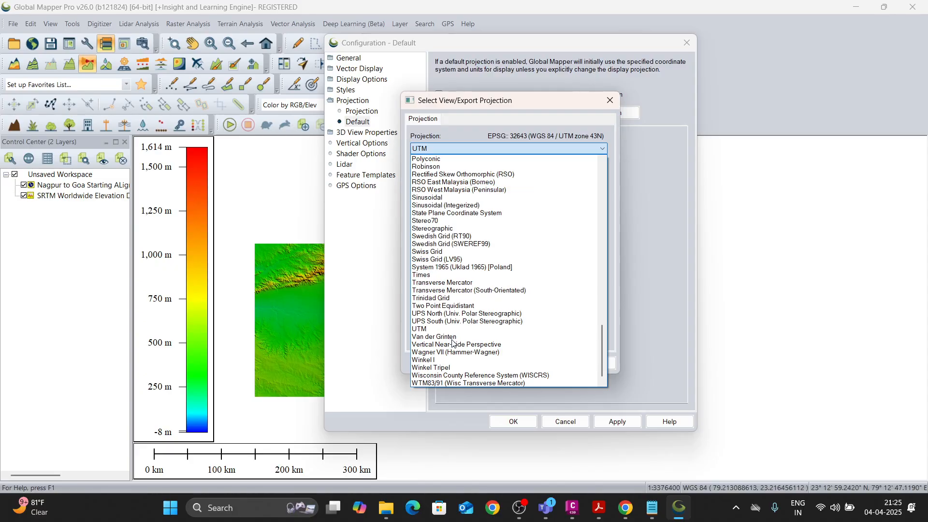
pyautogui.click(481, 274)
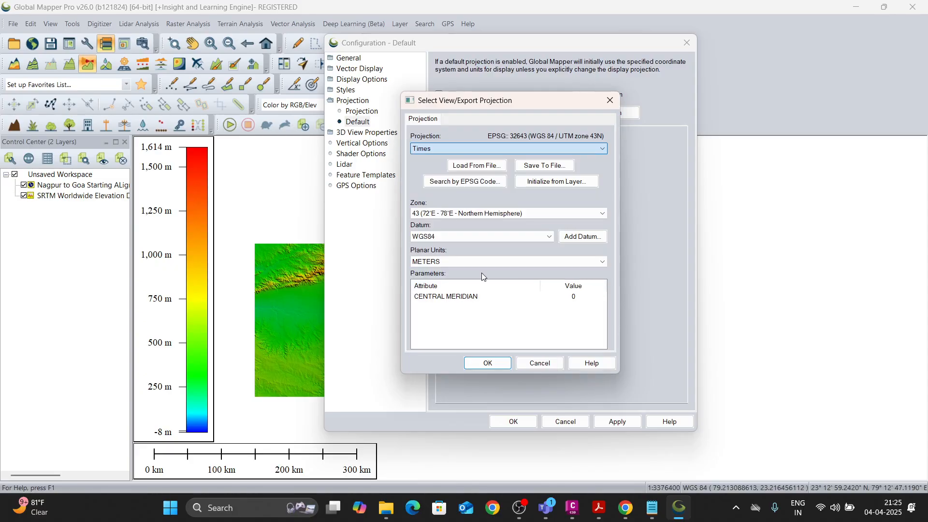
pyautogui.click(437, 147)
pyautogui.press('u')
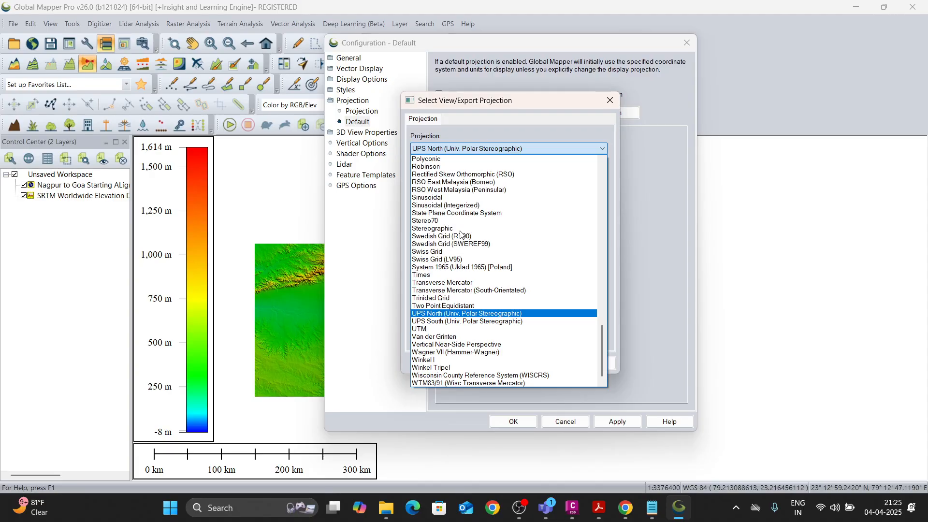
pyautogui.press('t')
pyautogui.click(438, 329)
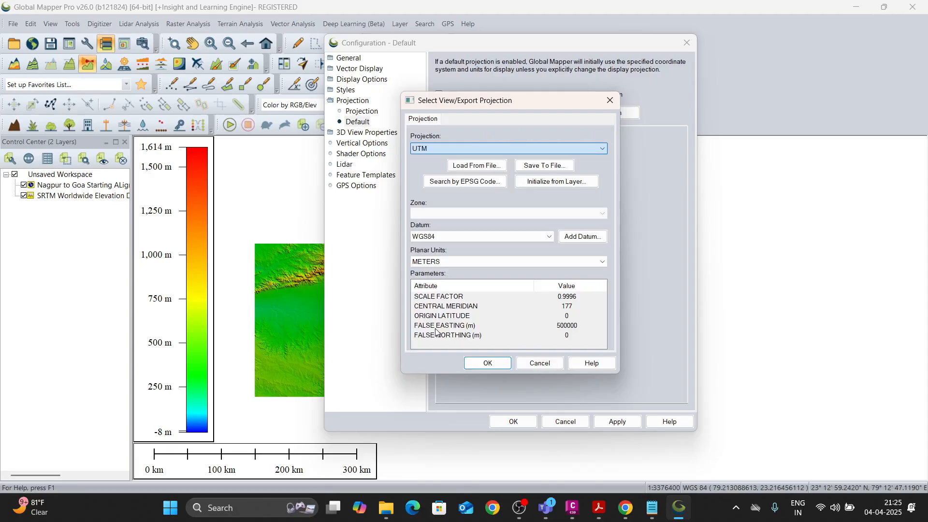
pyautogui.click(445, 214)
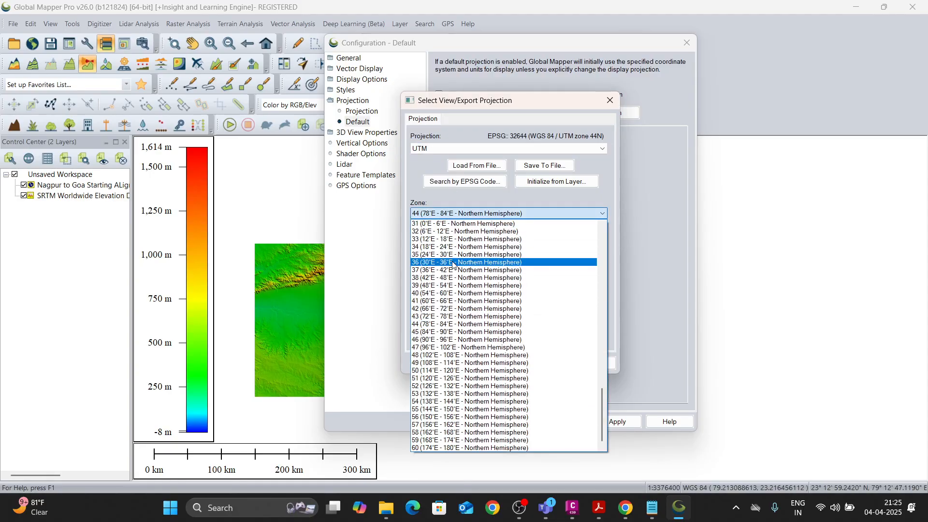
pyautogui.click(443, 325)
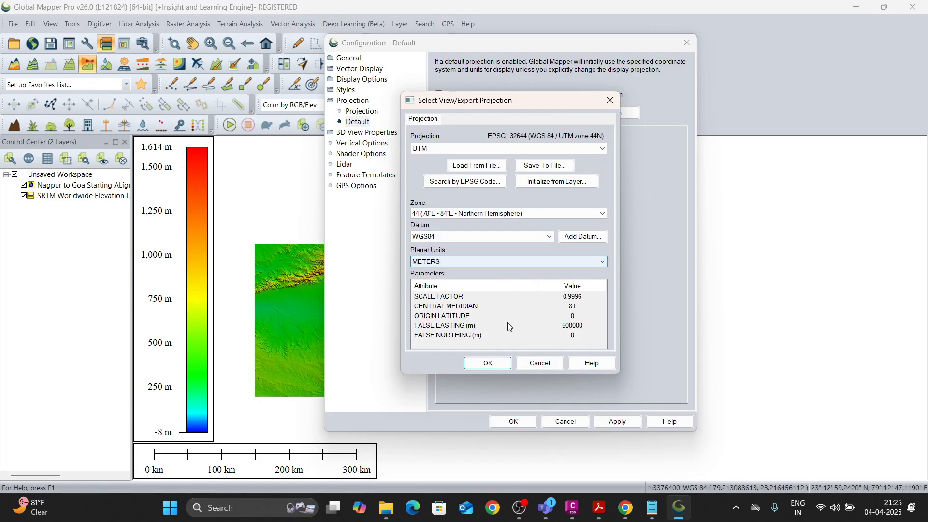
pyautogui.click(487, 362)
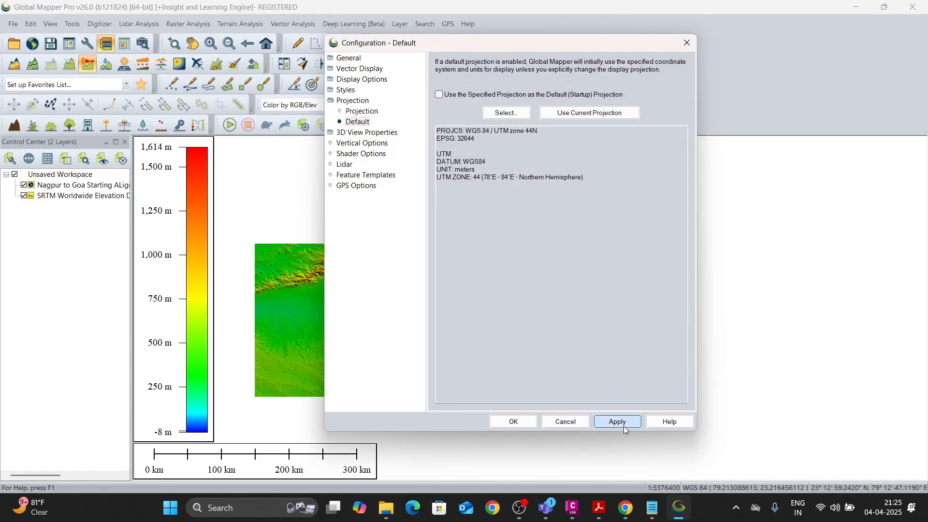
pyautogui.click(514, 422)
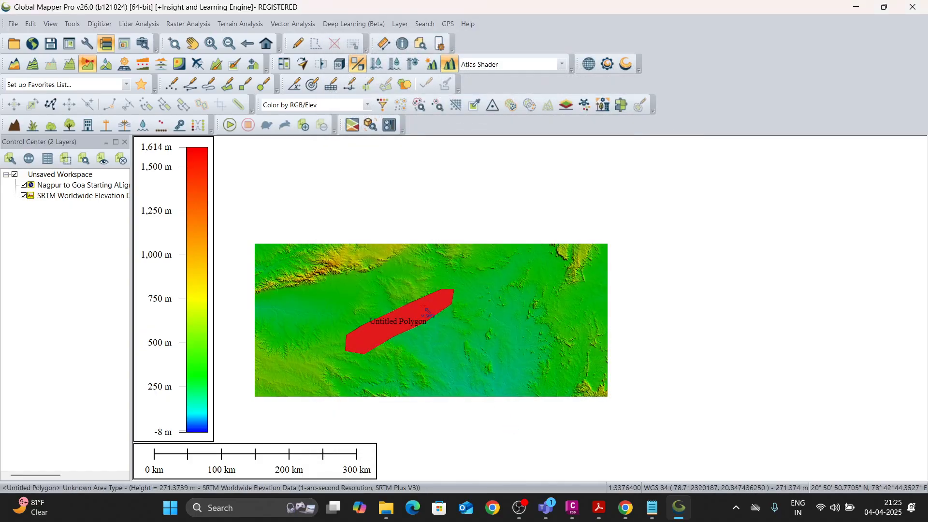
# Move the Nagpur to Goa KMZ layer below the SRTM elevation layer, accept drawing in layer order, and select the SRTM layer.
pyautogui.moveTo(58, 185); pyautogui.dragTo(63, 196)
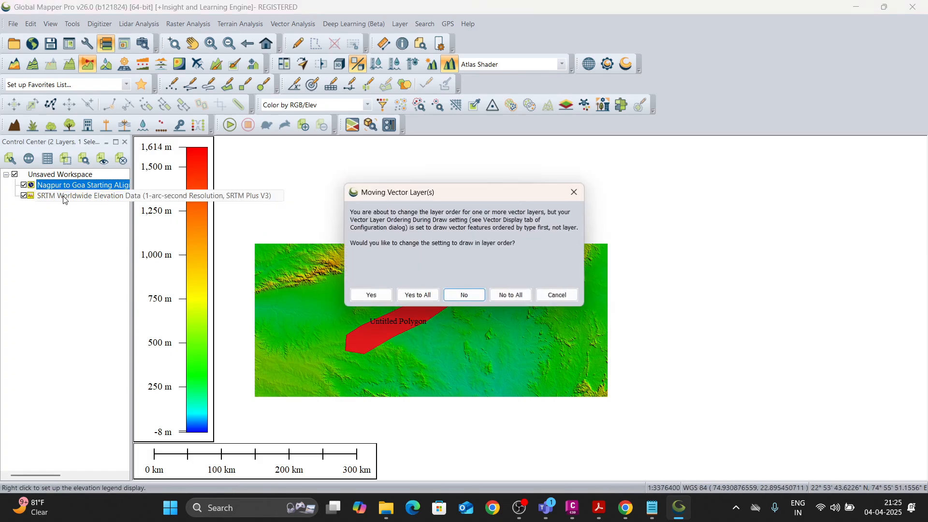
pyautogui.click(418, 295)
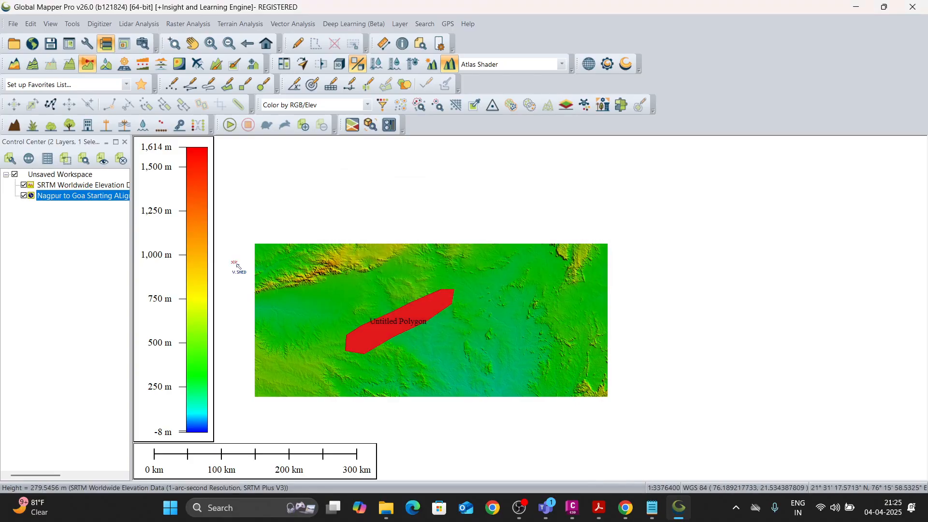
pyautogui.click(67, 196)
pyautogui.click(73, 185)
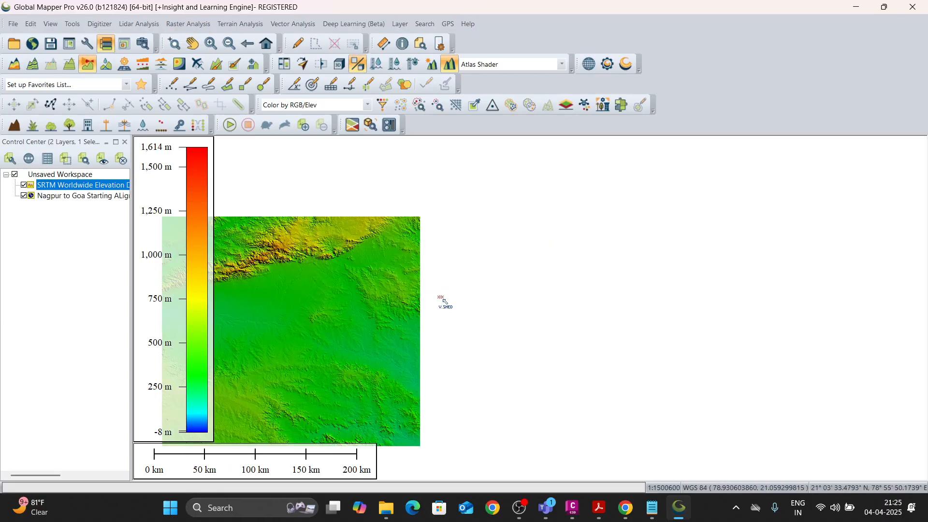
pyautogui.scroll(1, 441, 297)
pyautogui.scroll(-1, 445, 308)
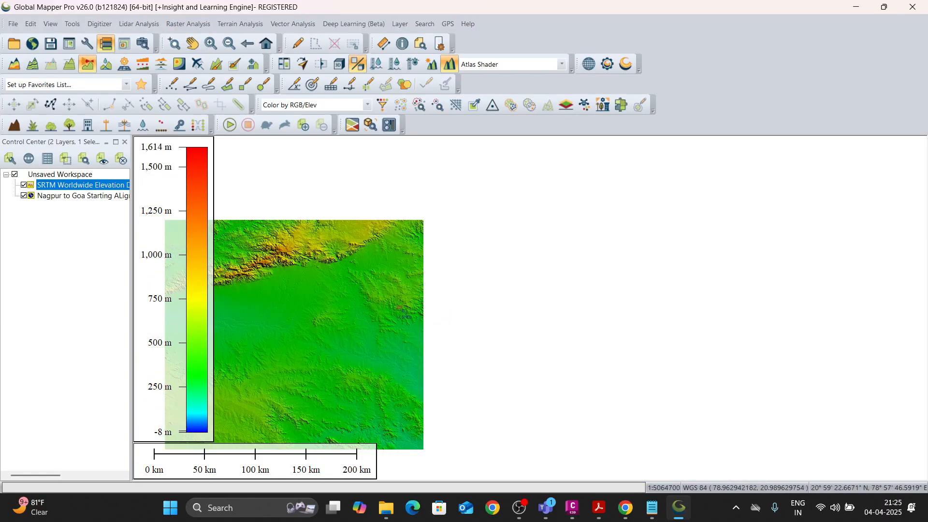
pyautogui.scroll(-2, 364, 309)
pyautogui.scroll(2, 494, 252)
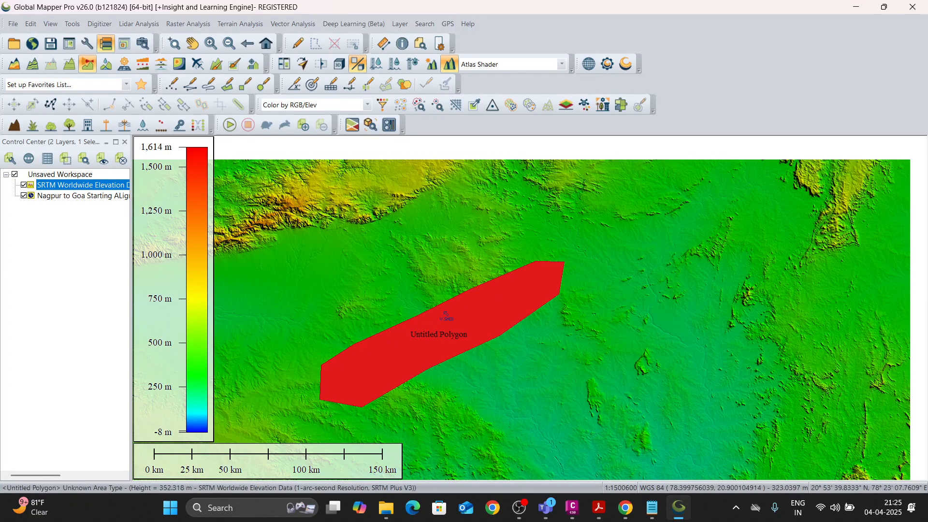
pyautogui.click(491, 248)
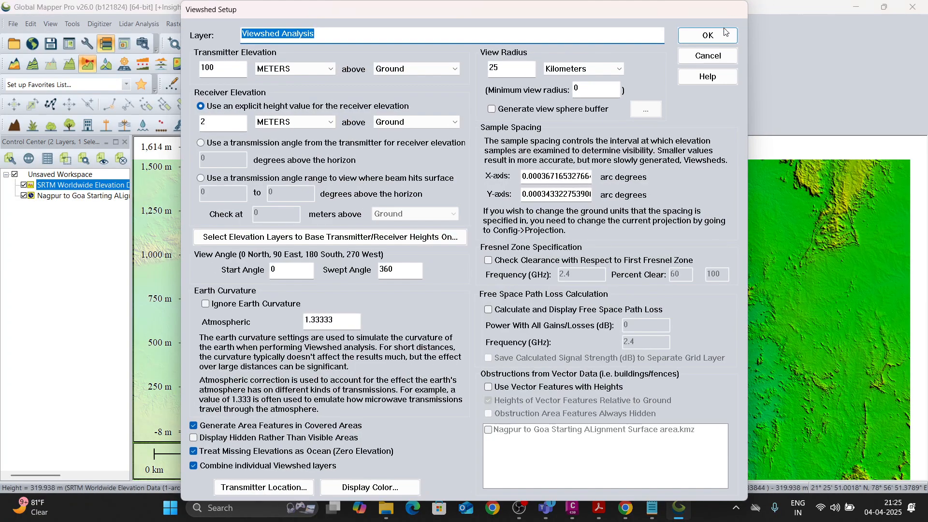
pyautogui.click(709, 35)
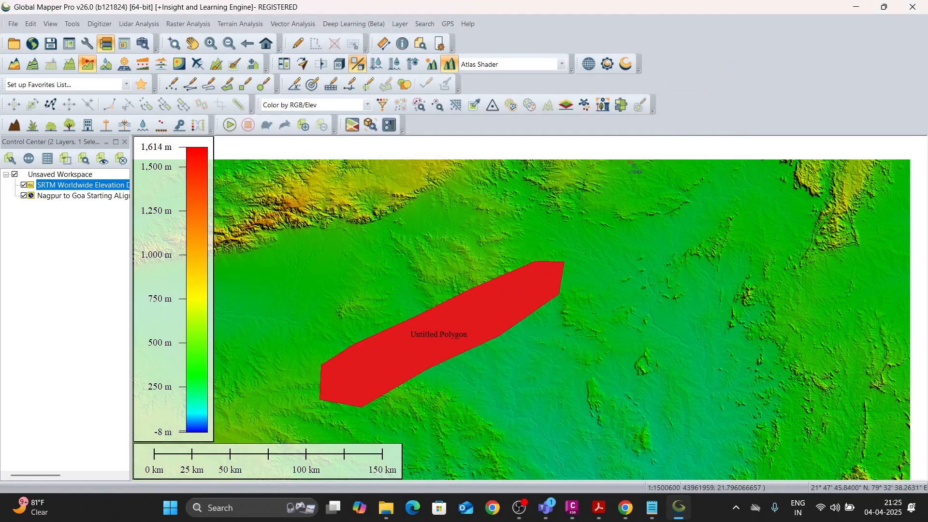
# Select the survey-area polygon on the map with the Digitizer tool.
pyautogui.scroll(-1, 488, 300)
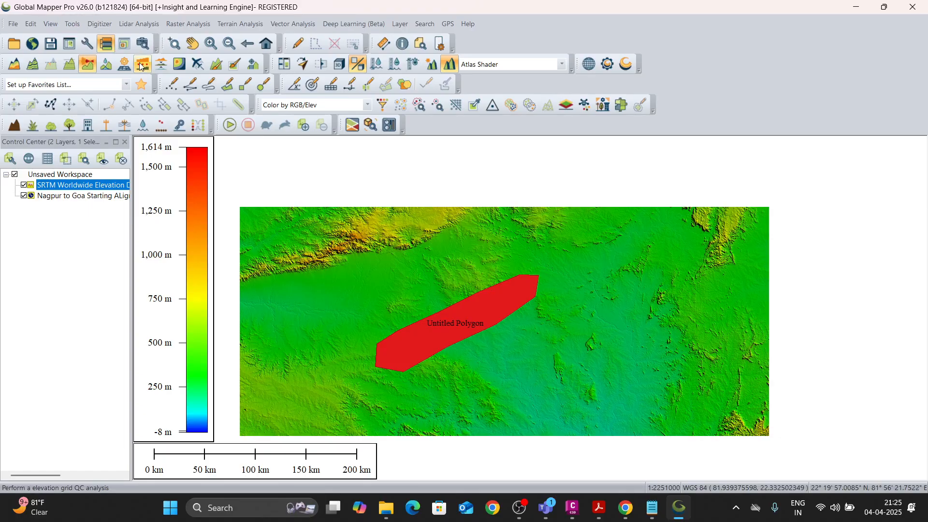
pyautogui.click(296, 44)
pyautogui.click(399, 342)
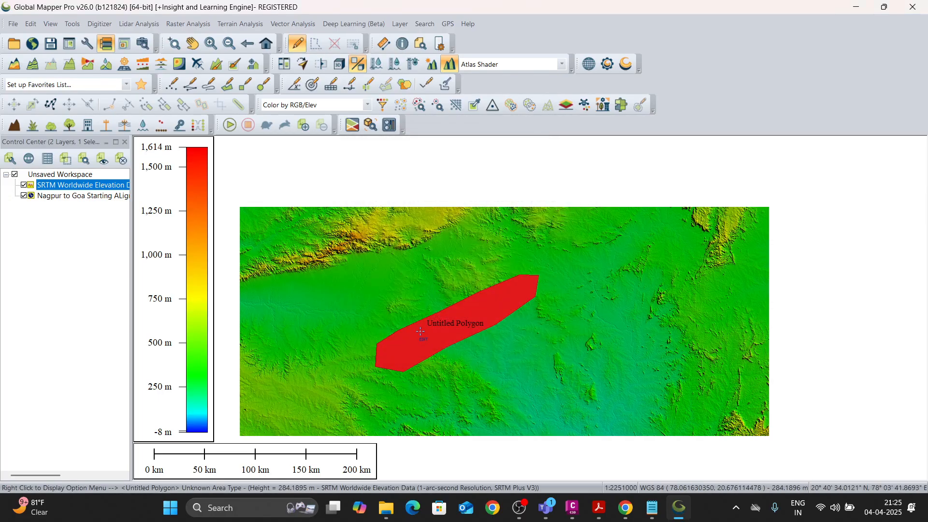
pyautogui.click(415, 347)
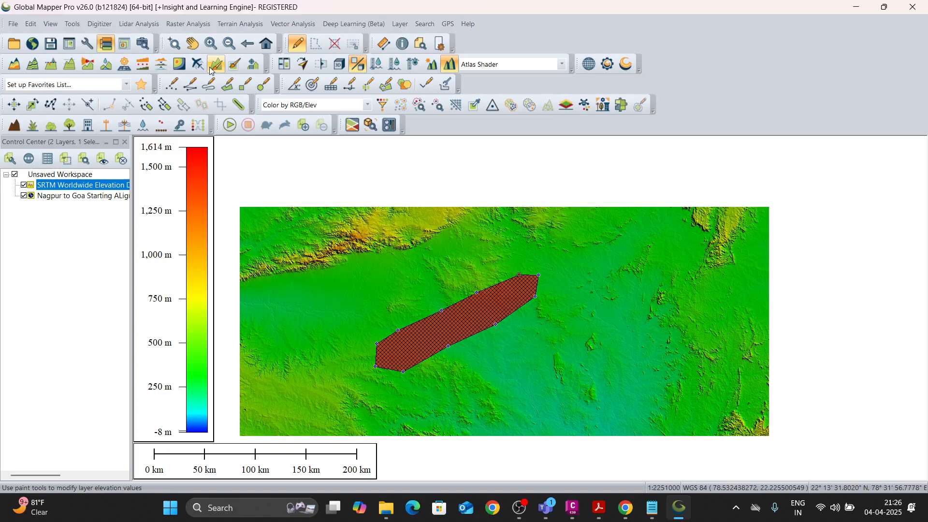
# Generate contours with the default 50 m interval, cropping their bounds to the selected area feature.
pyautogui.click(34, 65)
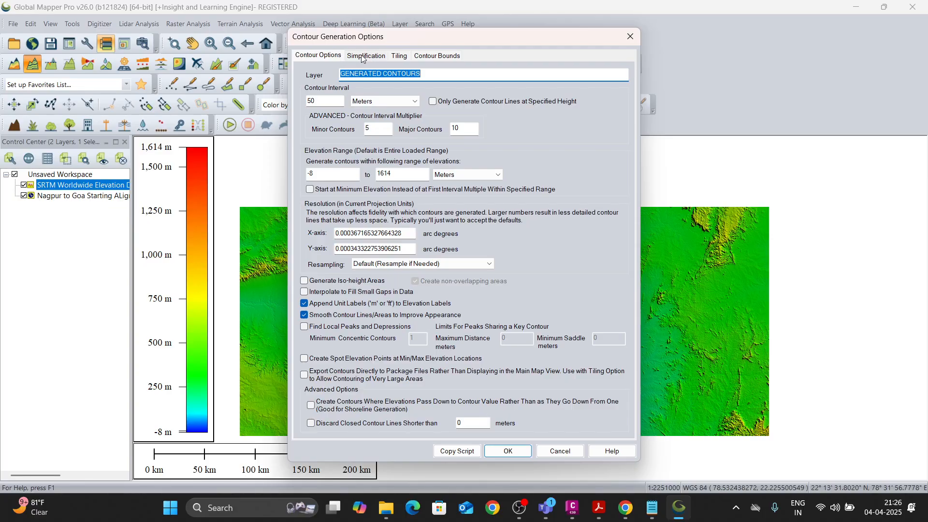
pyautogui.click(429, 57)
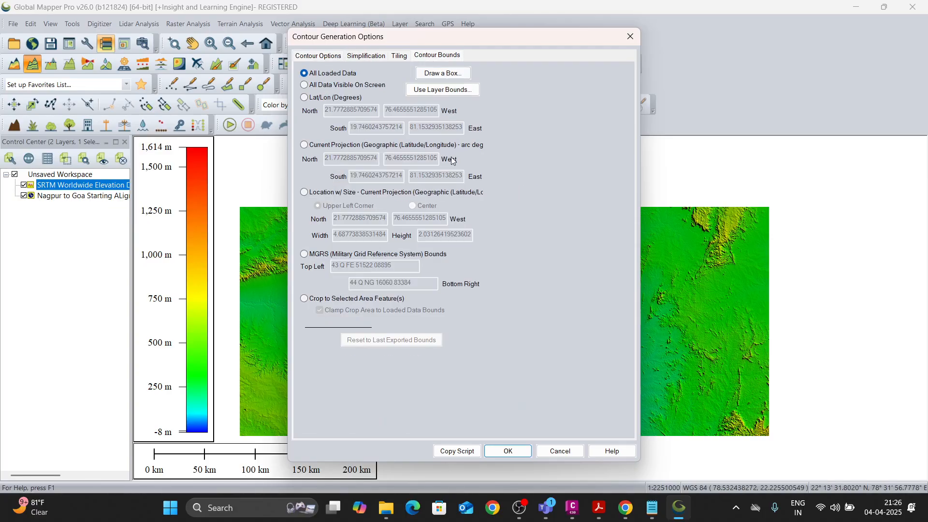
pyautogui.click(304, 299)
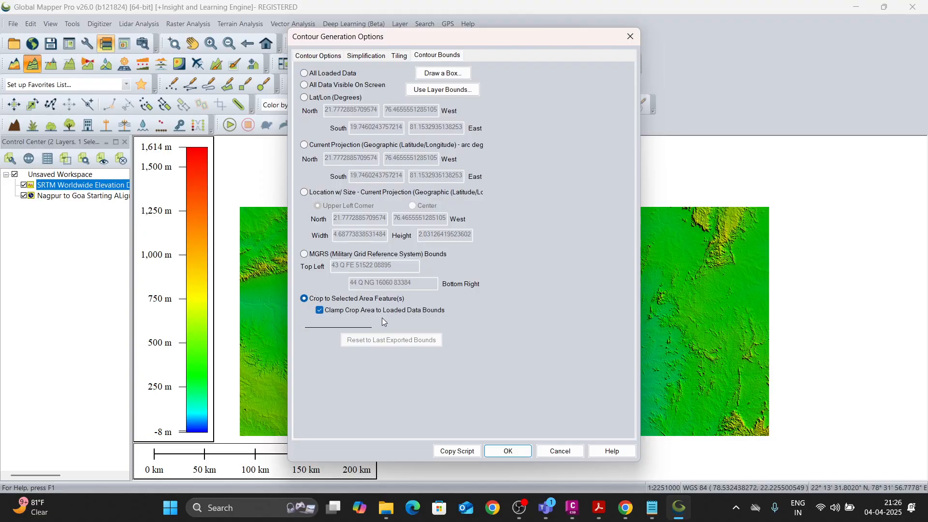
pyautogui.click(506, 451)
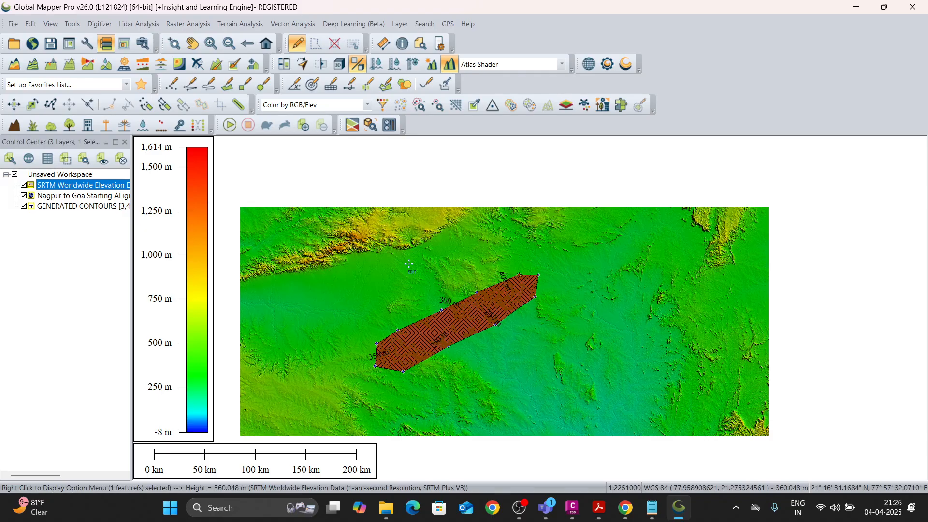
# Examine the generated contour lines and their elevation labels inside the survey polygon.
pyautogui.scroll(3, 409, 351)
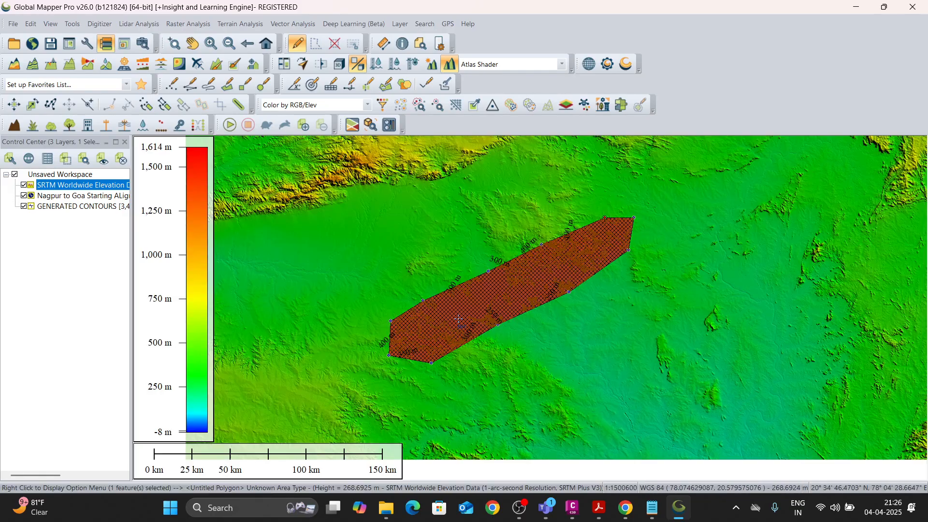
pyautogui.scroll(-3, 501, 315)
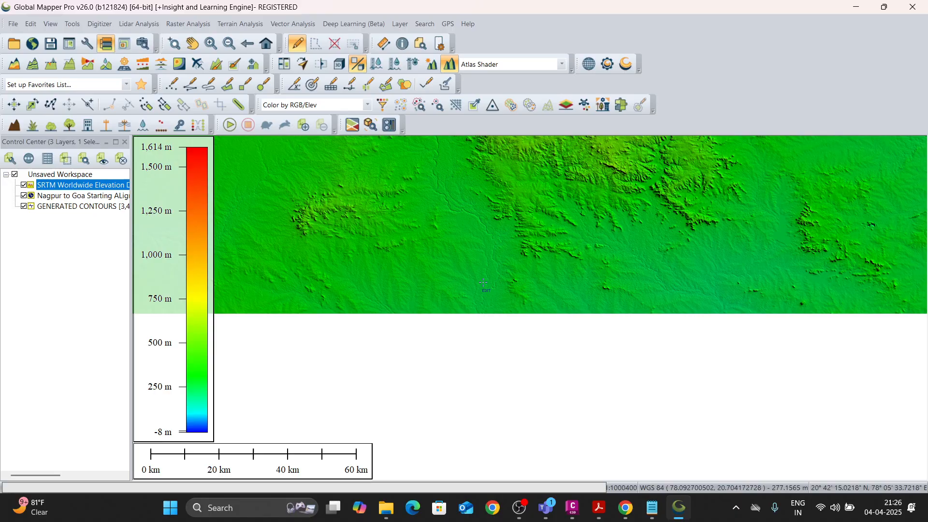
pyautogui.scroll(-3, 449, 308)
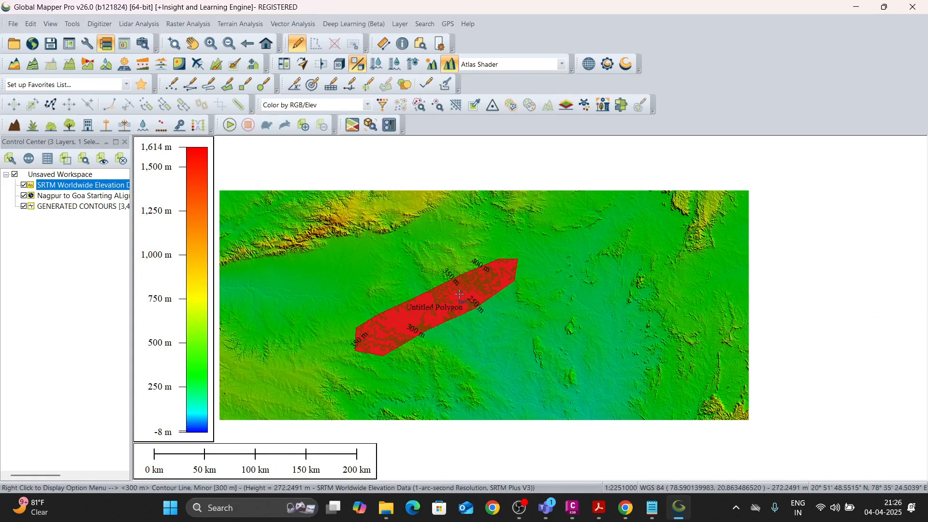
pyautogui.scroll(1, 449, 294)
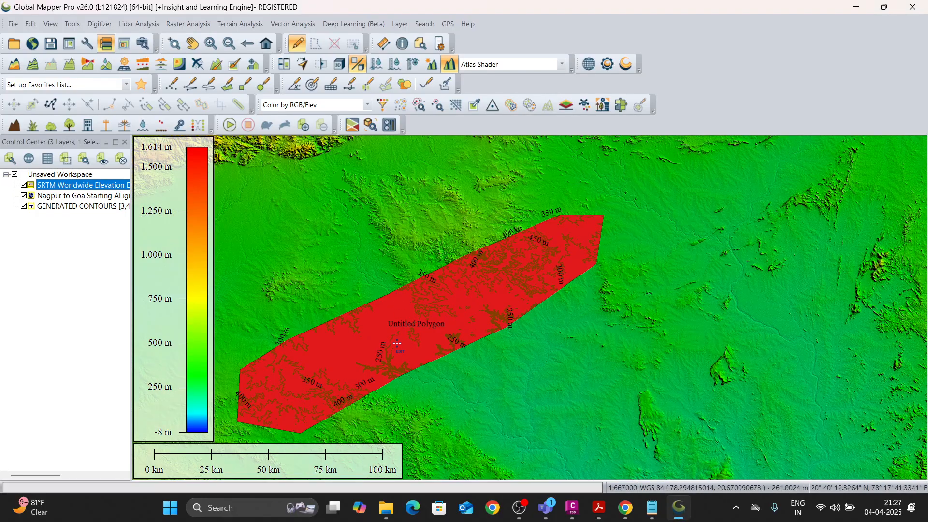
pyautogui.scroll(2, 433, 326)
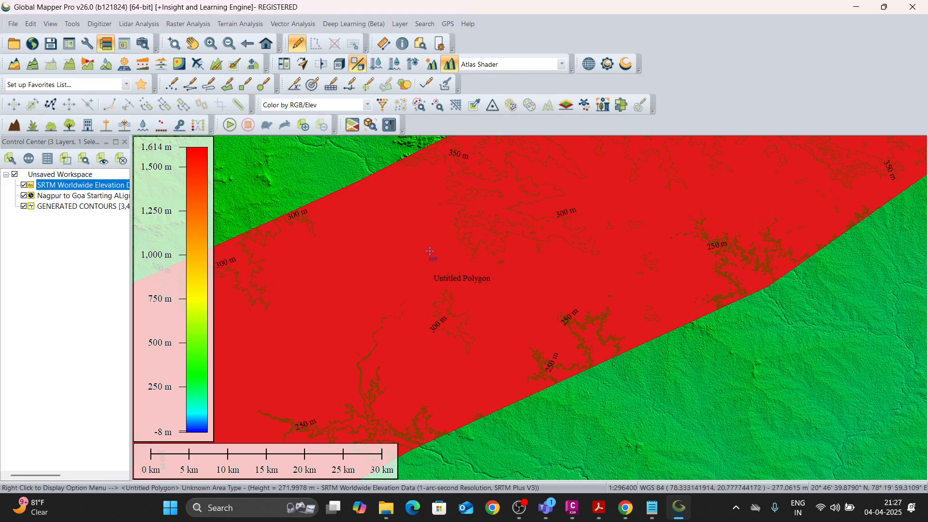
pyautogui.scroll(-1, 466, 303)
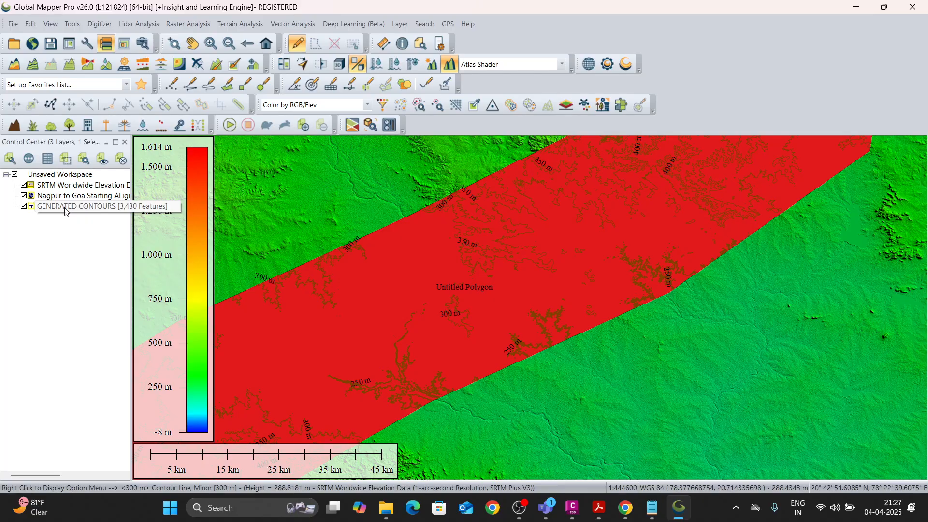
# Start exporting the generated contours layer to a new file, with only that layer included.
pyautogui.click(65, 207)
pyautogui.click(40, 249)
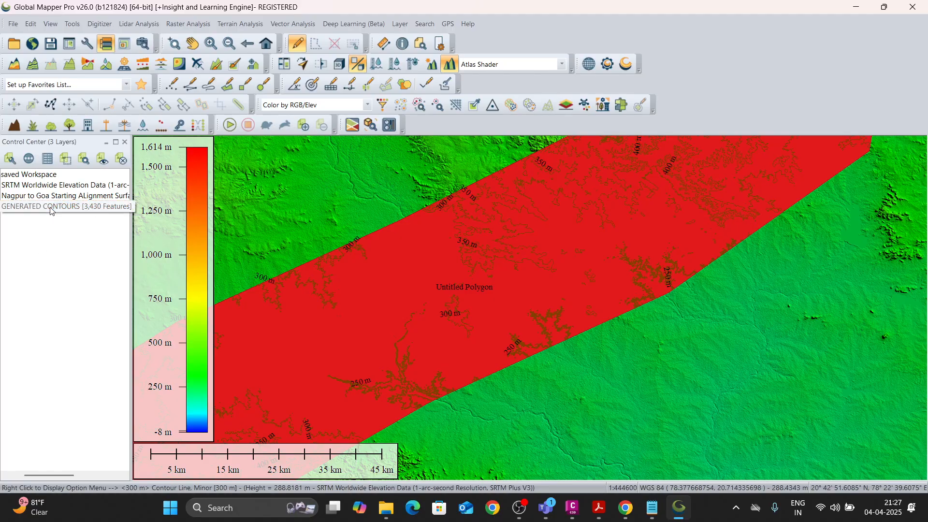
pyautogui.rightClick(50, 209)
pyautogui.moveTo(132, 340)
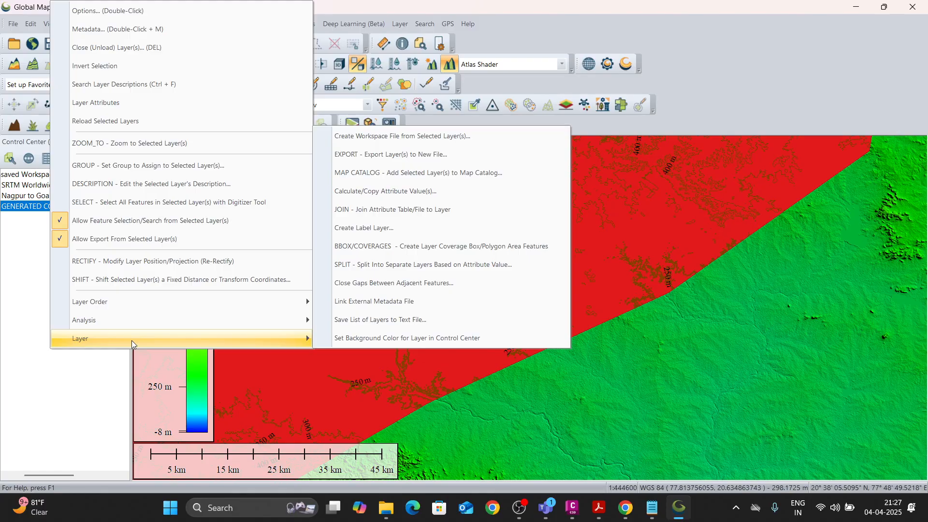
pyautogui.click(374, 155)
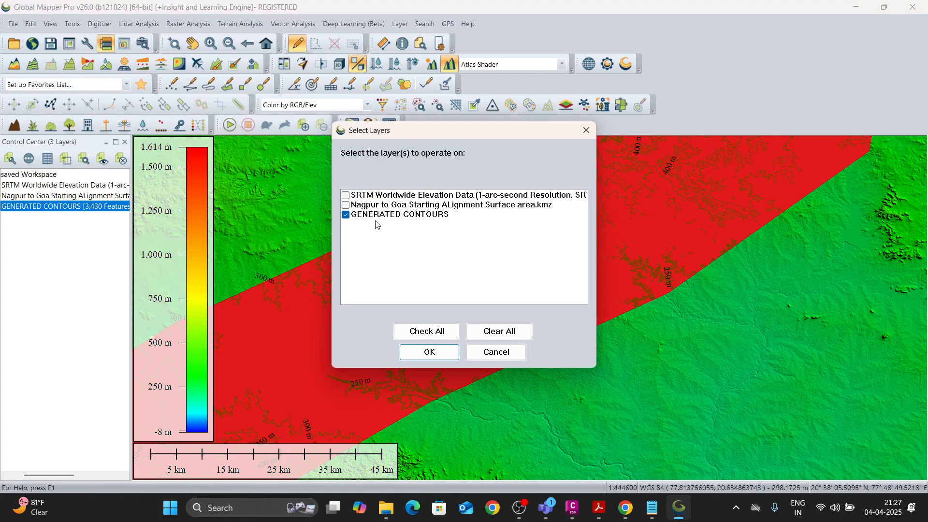
pyautogui.click(430, 353)
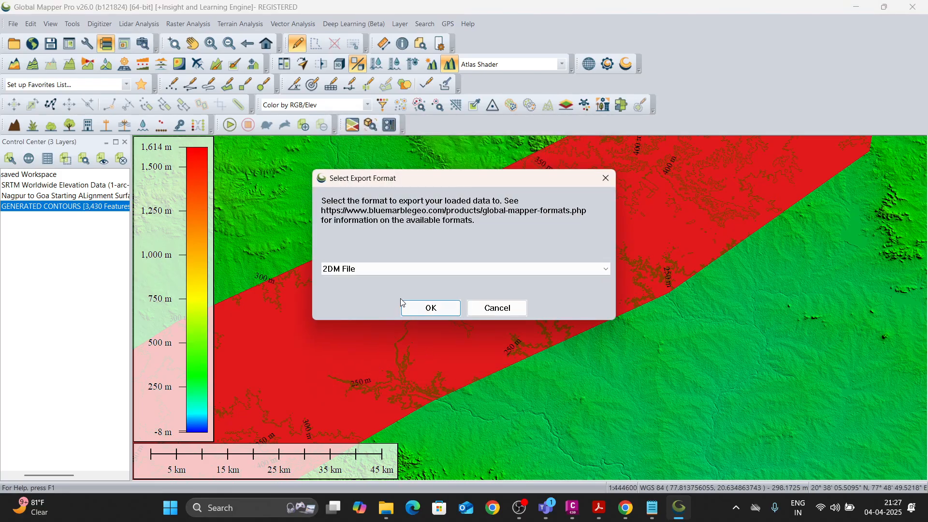
# Choose DWG as the export format and accept the tip about non-linear projection units.
pyautogui.click(358, 268)
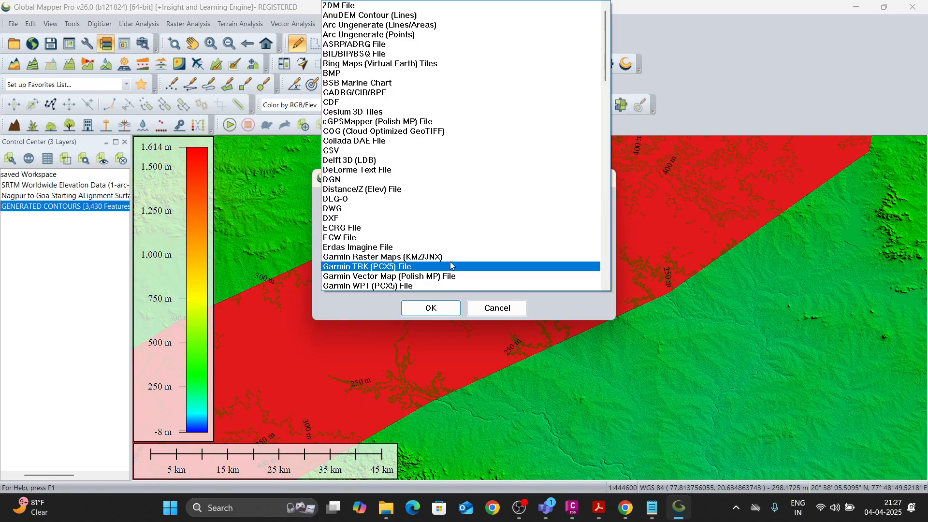
pyautogui.click(374, 208)
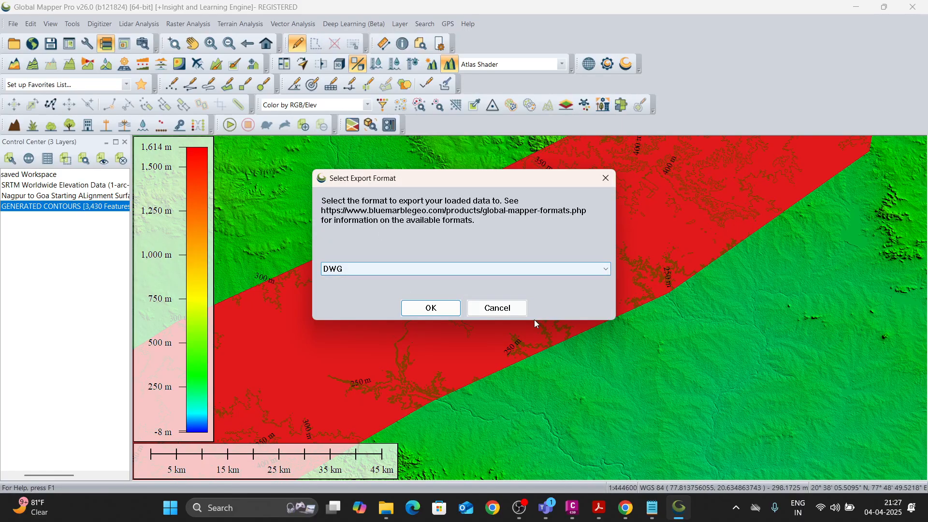
pyautogui.click(448, 310)
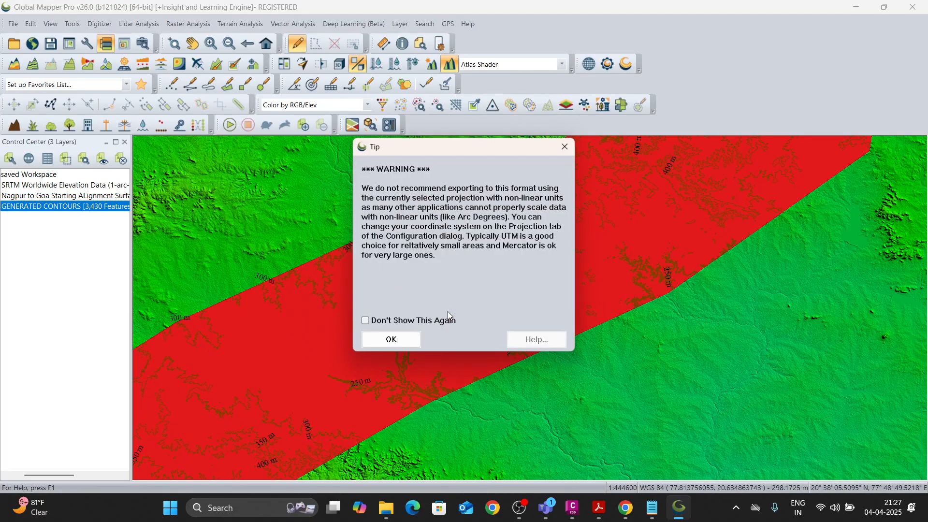
pyautogui.click(391, 340)
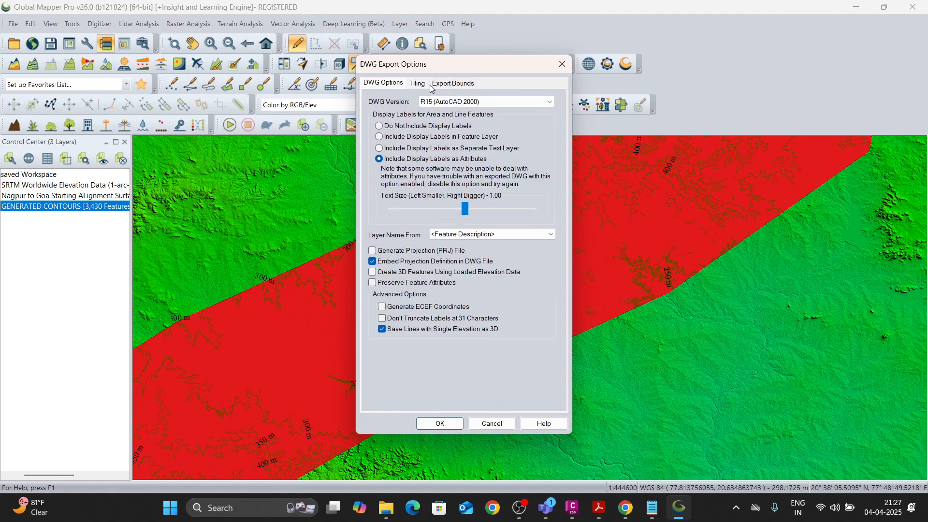
# Review the export bounds, keep the default DWG options, and save the export to the Desktop as Existing Contour Line.
pyautogui.click(454, 84)
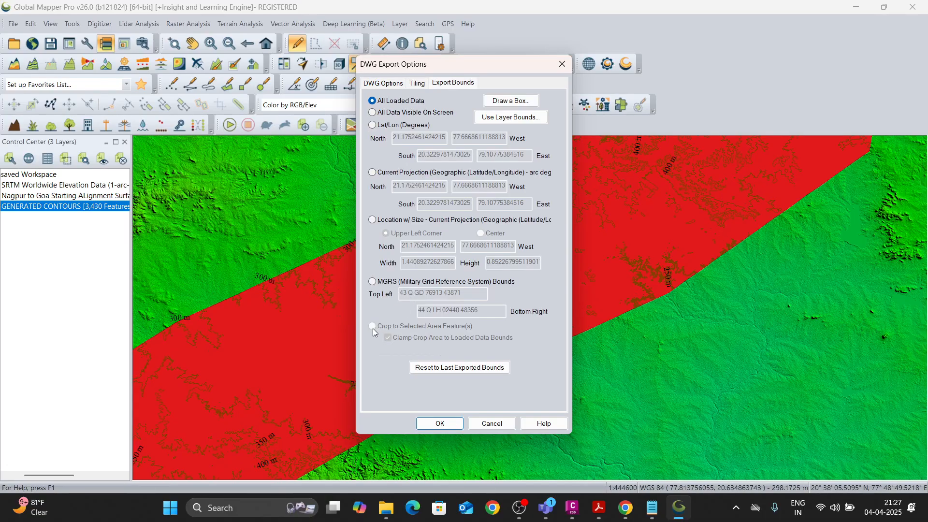
pyautogui.click(384, 84)
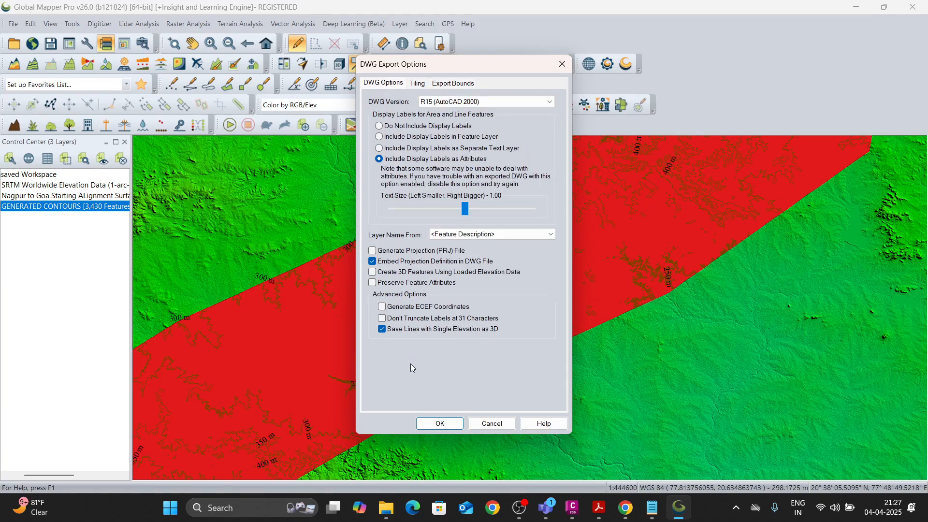
pyautogui.click(438, 423)
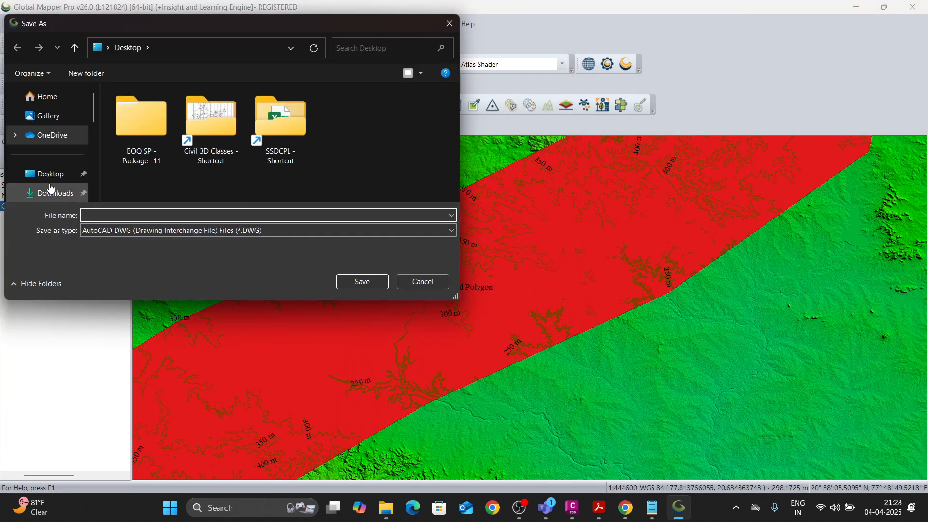
pyautogui.click(49, 174)
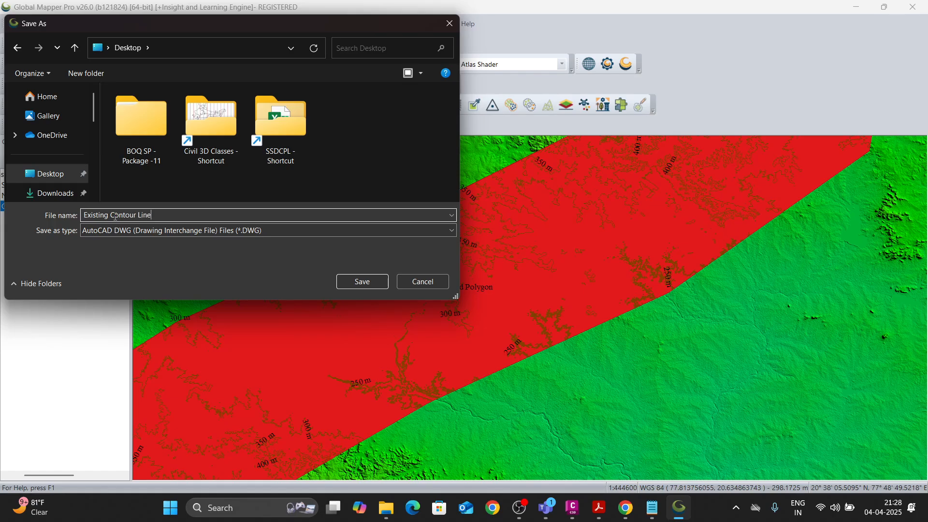
pyautogui.click(366, 282)
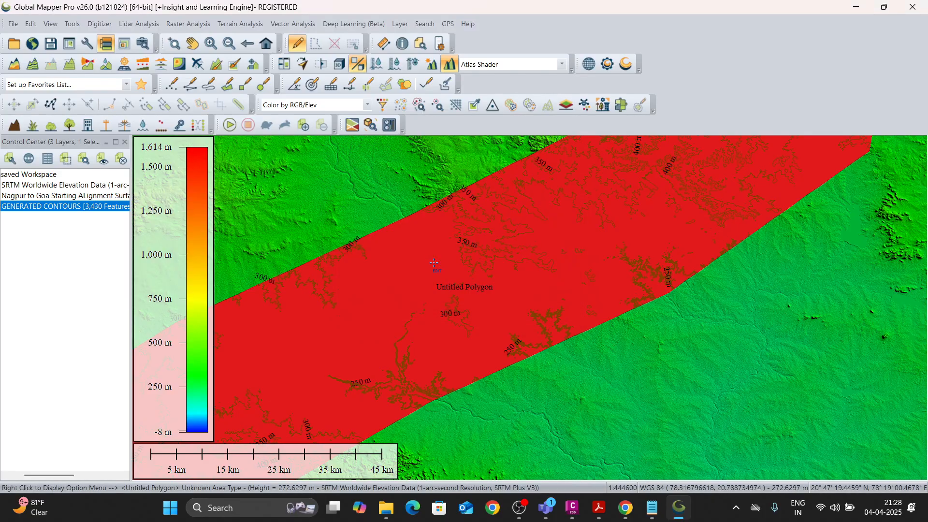
# Minimize the mapping window, switch to Civil 3D and start a new drawing from the _Autodesk Civil 3D (Metric) NCS.dwt template.
pyautogui.click(856, 7)
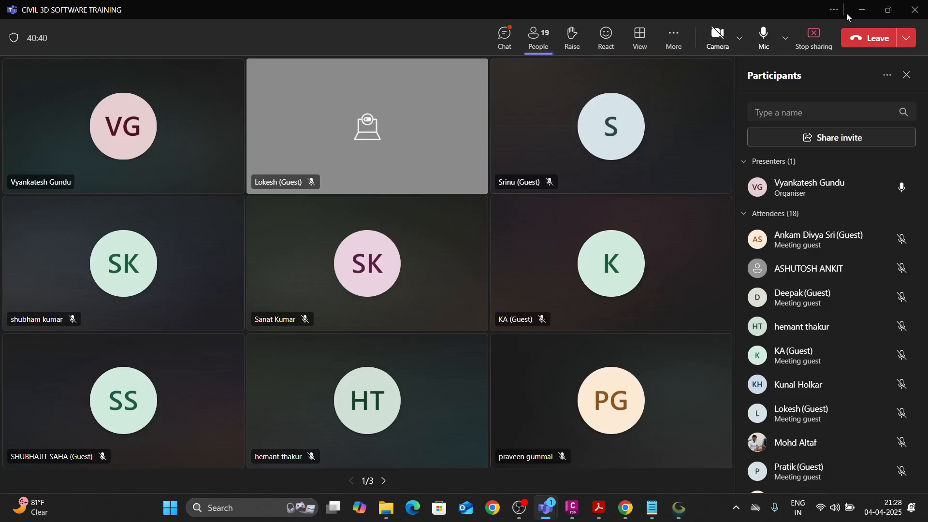
pyautogui.click(572, 507)
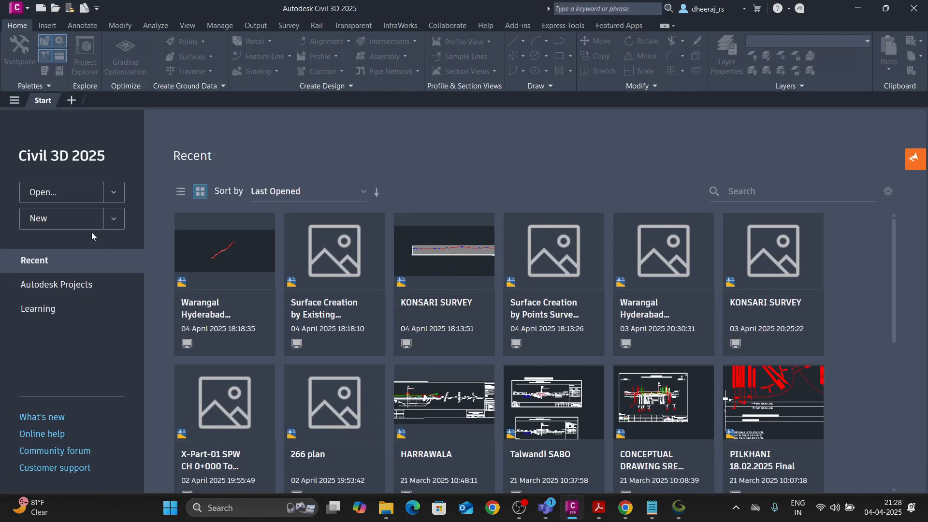
pyautogui.click(55, 222)
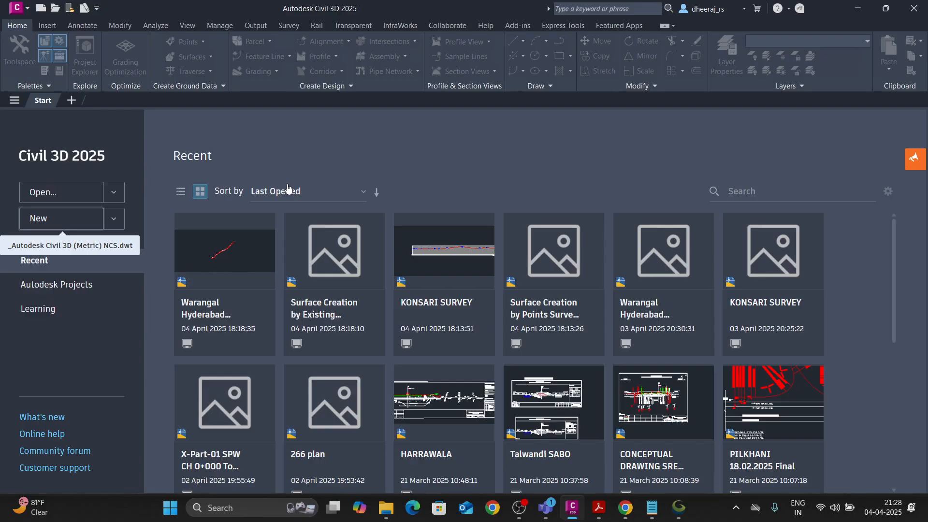
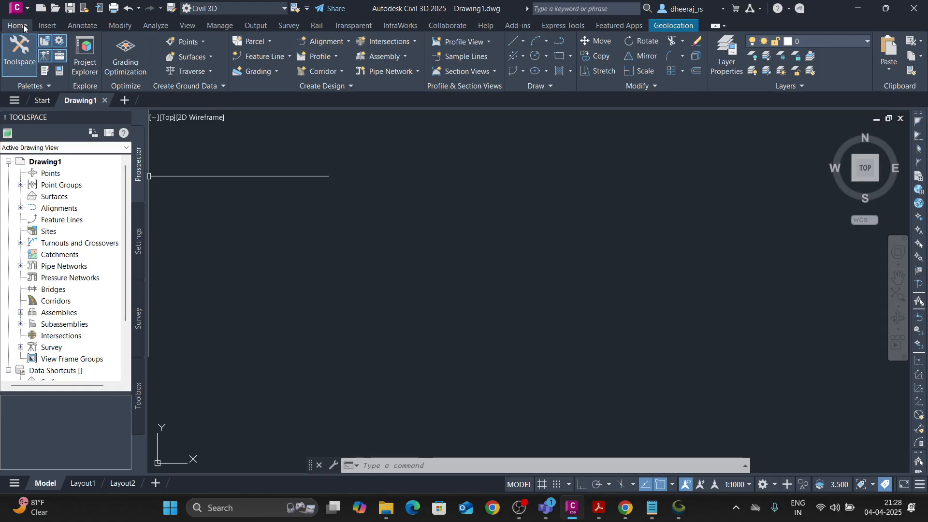
# Open the Existing Contour Line drawing from the Desktop and continue opening it despite its non-Autodesk origin.
pyautogui.click(19, 9)
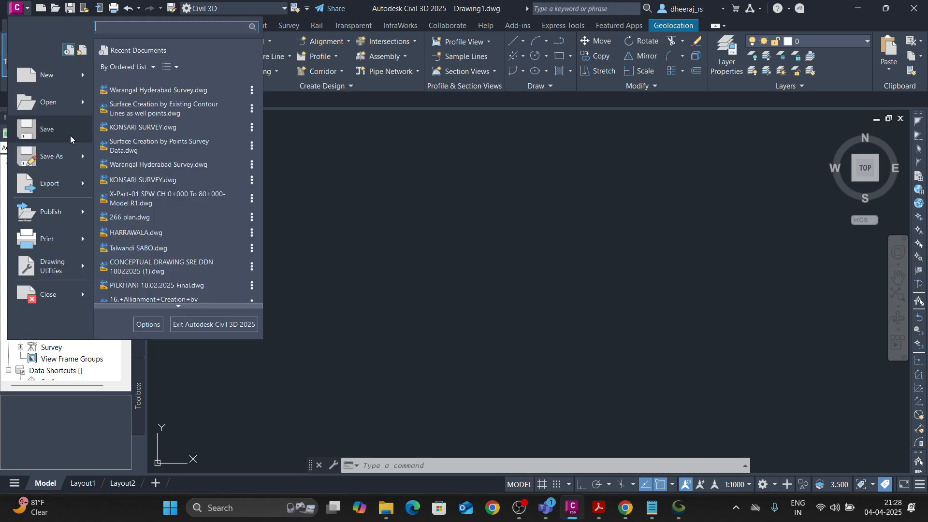
pyautogui.click(64, 110)
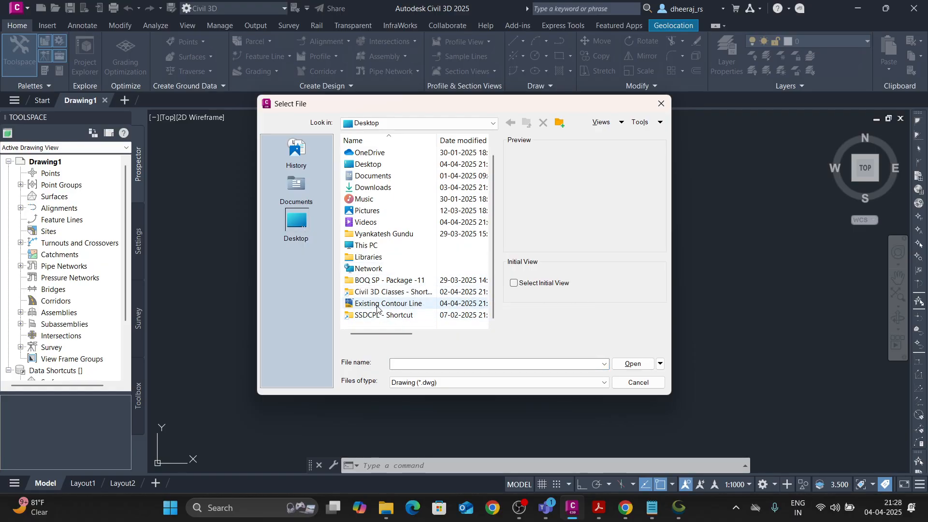
pyautogui.click(386, 303)
pyautogui.click(633, 364)
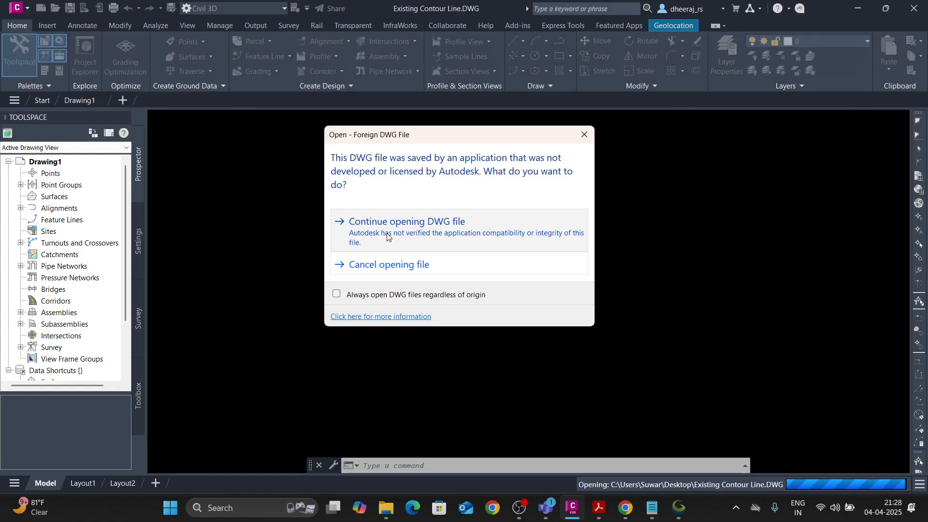
pyautogui.click(416, 239)
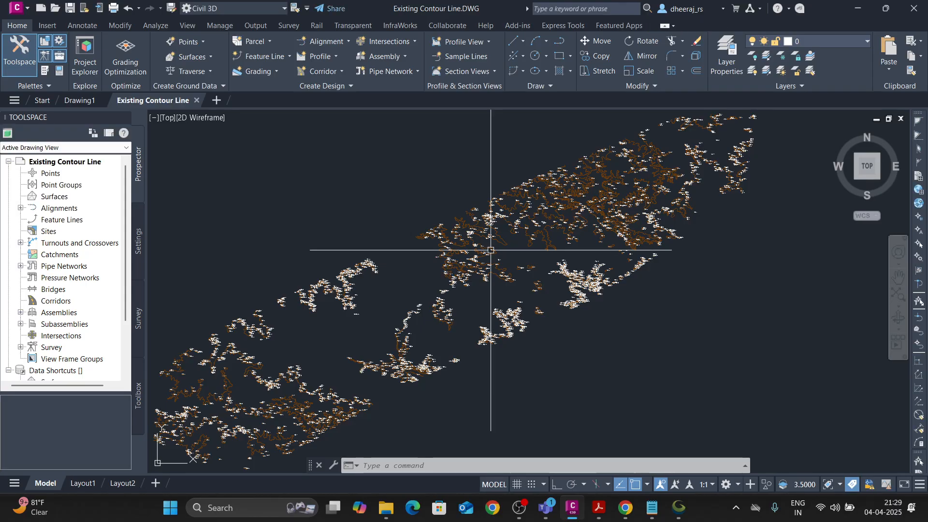
# Select all the contour lines and labels in the Existing Contour Line drawing and copy them to the clipboard.
pyautogui.scroll(4, 464, 263)
pyautogui.scroll(-6, 312, 247)
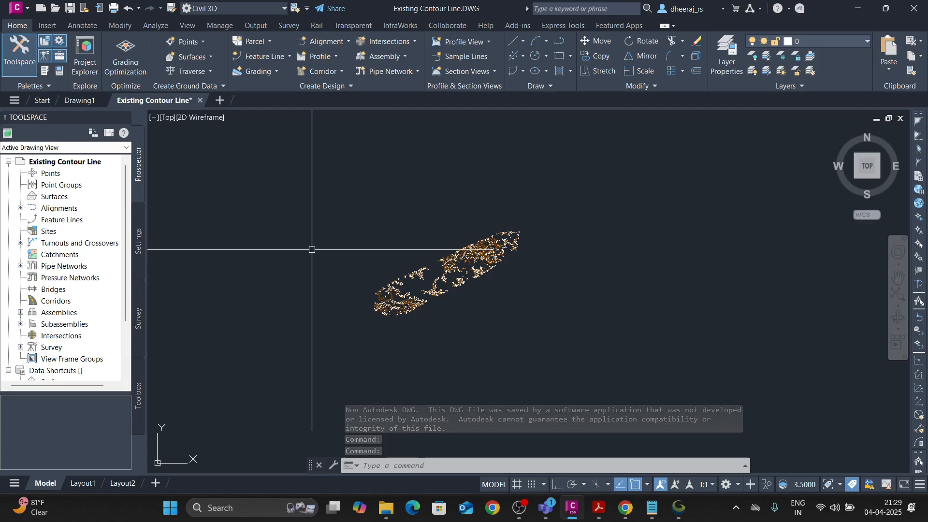
pyautogui.click(306, 215)
pyautogui.click(563, 331)
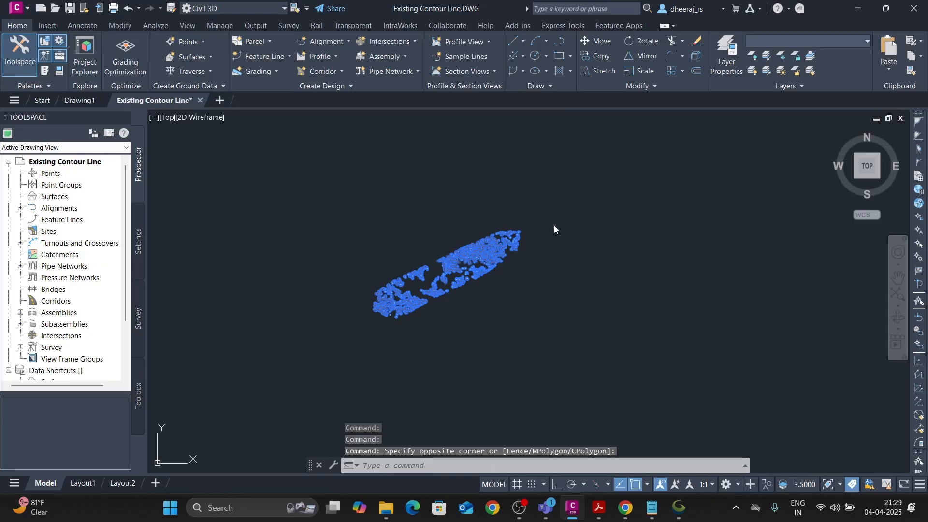
pyautogui.rightClick(556, 219)
pyautogui.moveTo(589, 262)
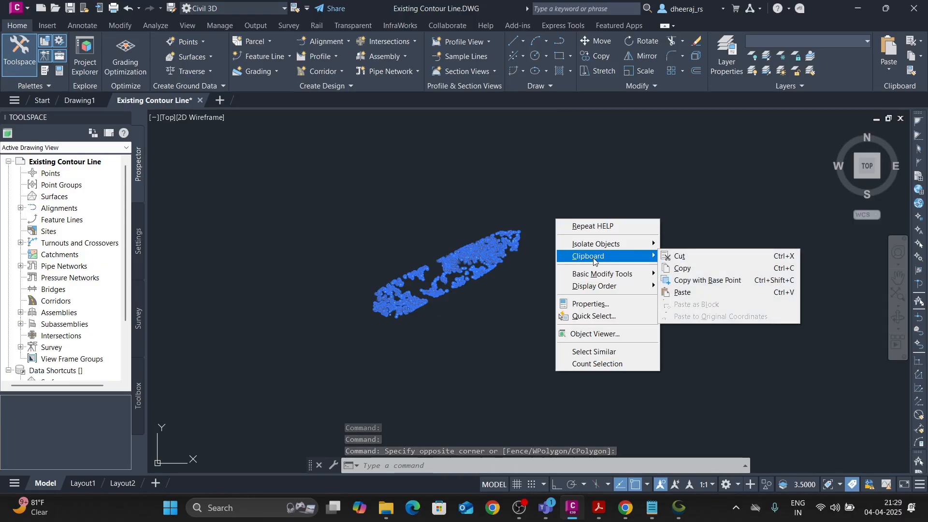
pyautogui.click(683, 266)
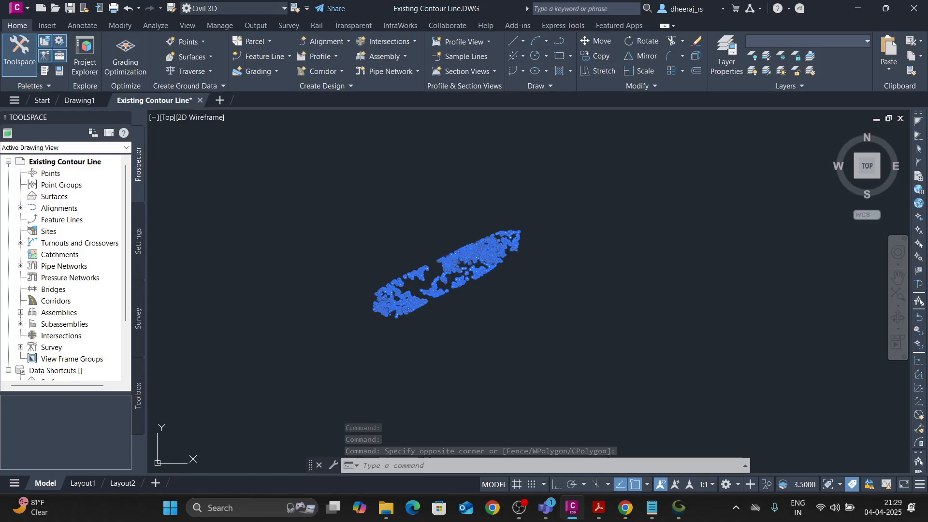
# Start another new drawing and paste the copied contours into it at their original coordinates.
pyautogui.click(221, 101)
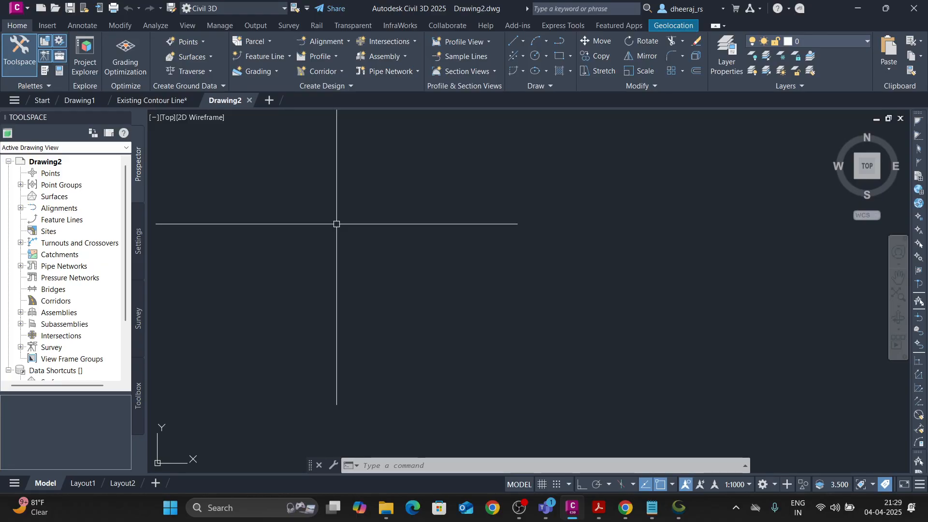
pyautogui.rightClick(324, 187)
pyautogui.moveTo(415, 224)
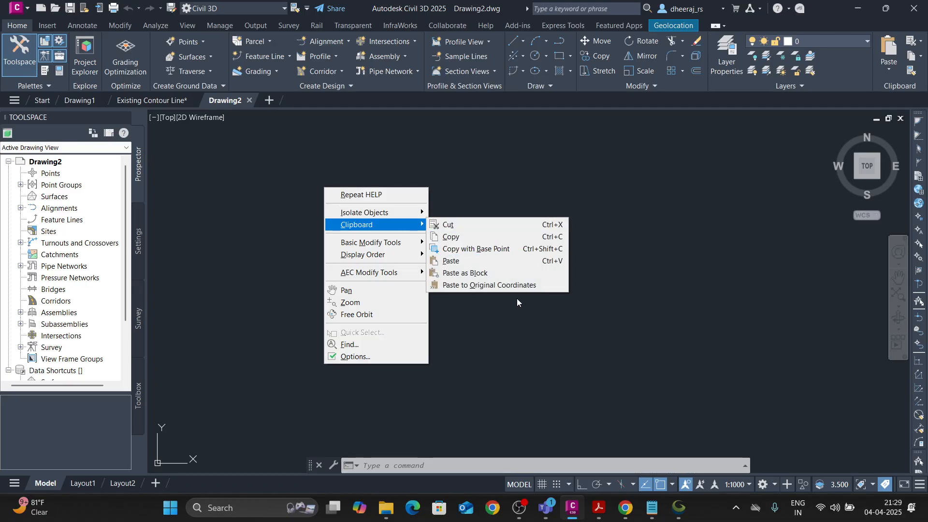
pyautogui.click(490, 285)
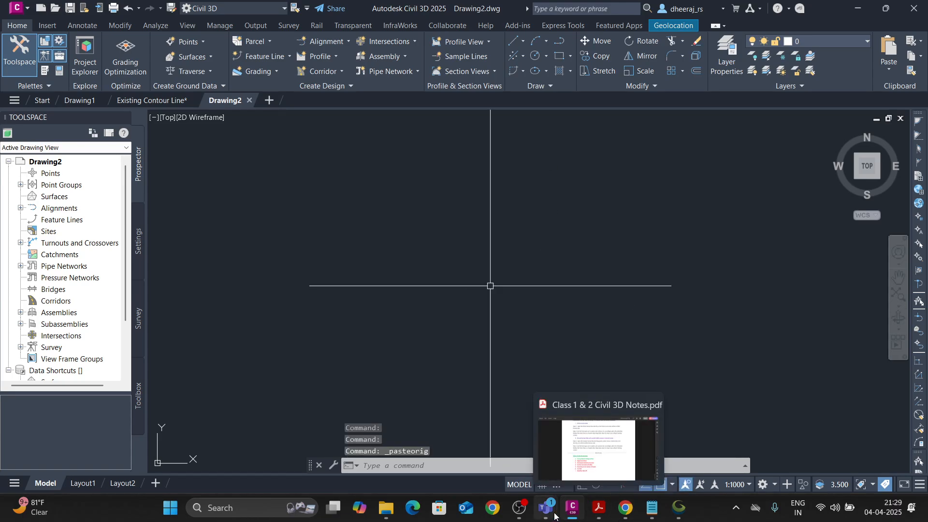
# Switch to the Teams meeting, admit the participant waiting in the lobby, and return to Civil 3D.
pyautogui.moveTo(546, 507)
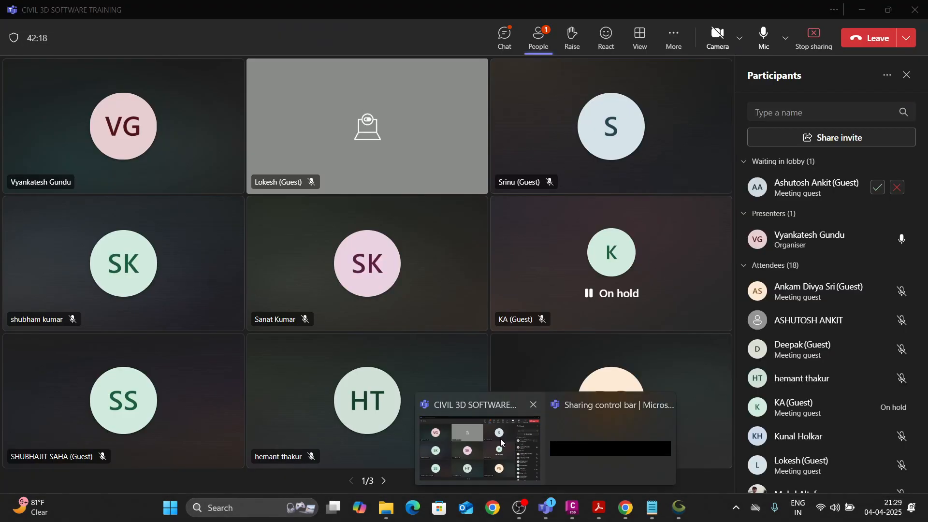
pyautogui.click(532, 435)
pyautogui.click(877, 188)
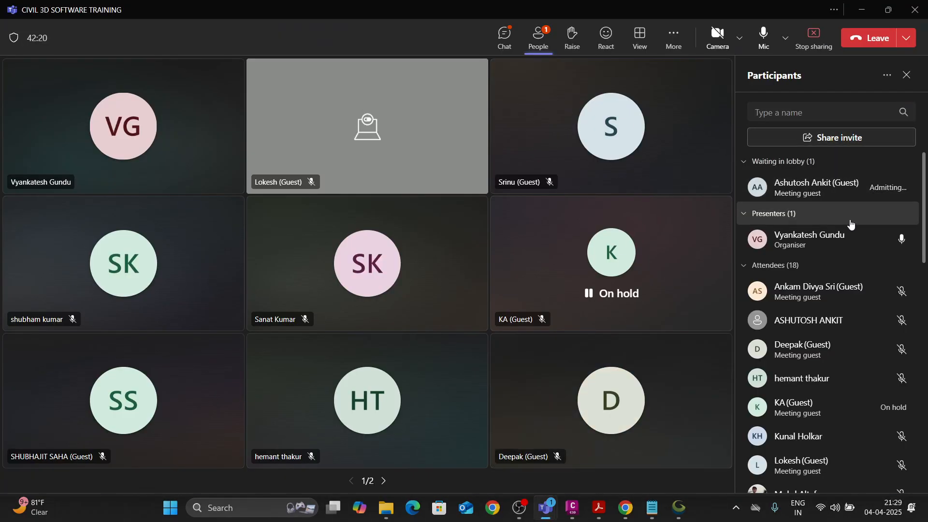
pyautogui.click(572, 507)
# Close the Existing Contour Line and Drawing1 drawings, keeping only Drawing2 with the pasted contours open.
pyautogui.scroll(-3, 486, 253)
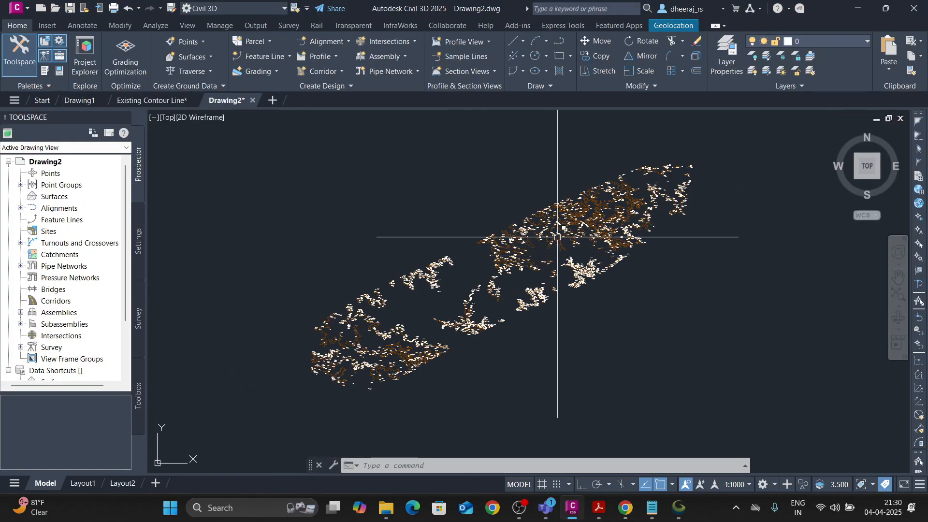
pyautogui.moveTo(514, 192); pyautogui.dragTo(511, 195, button='middle')
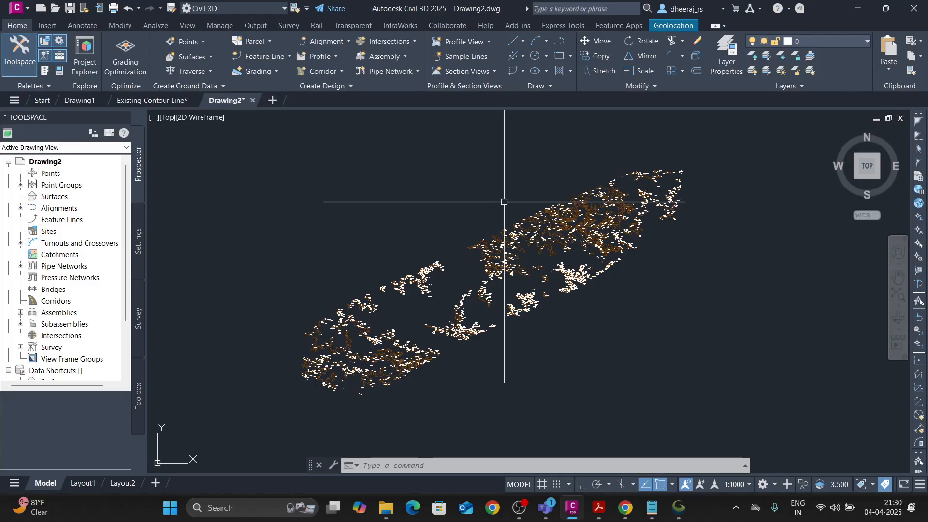
pyautogui.click(151, 100)
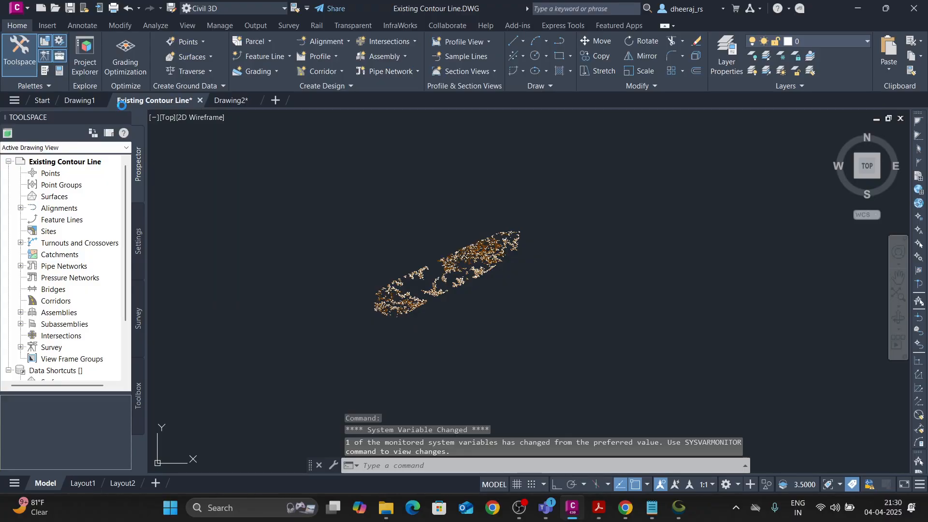
pyautogui.click(506, 276)
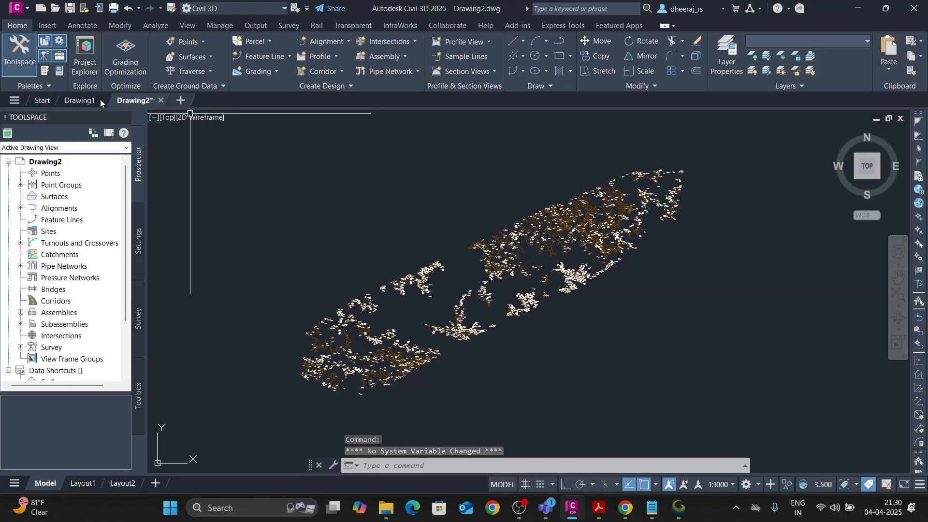
pyautogui.click(100, 99)
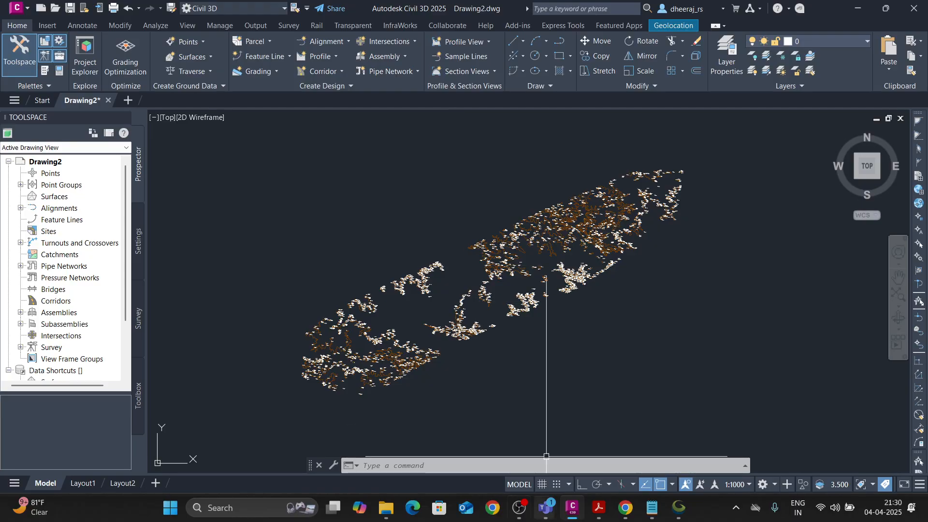
# Switch to File Explorer and create a folder named Nagpur Goa on the Desktop.
pyautogui.click(386, 507)
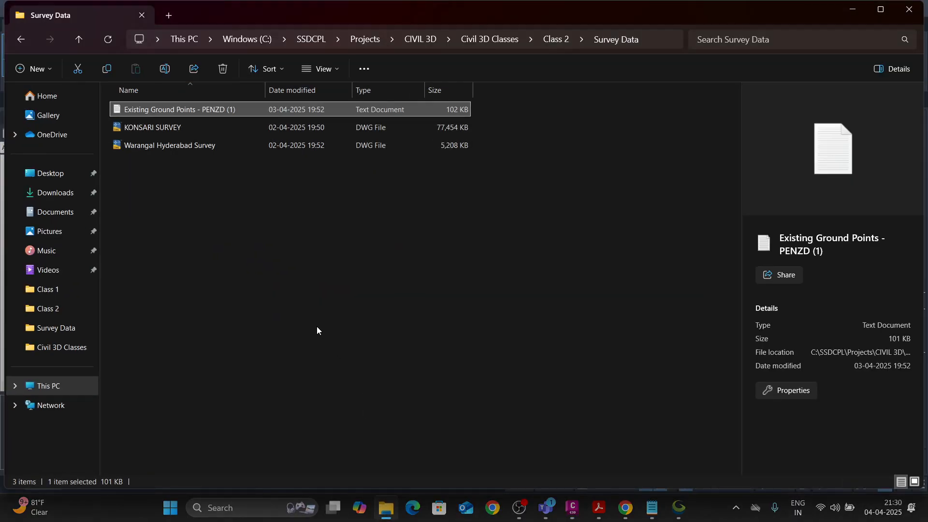
pyautogui.click(73, 174)
pyautogui.rightClick(282, 231)
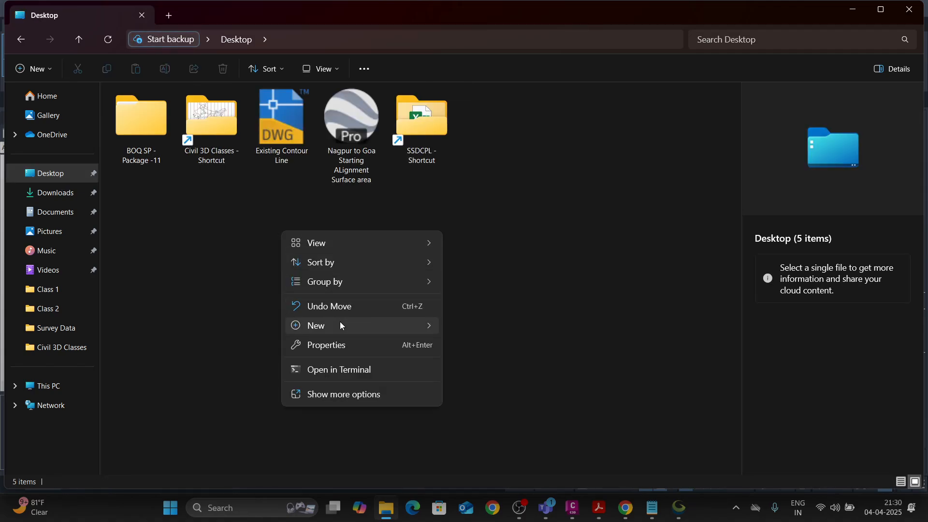
pyautogui.moveTo(341, 325)
pyautogui.click(499, 71)
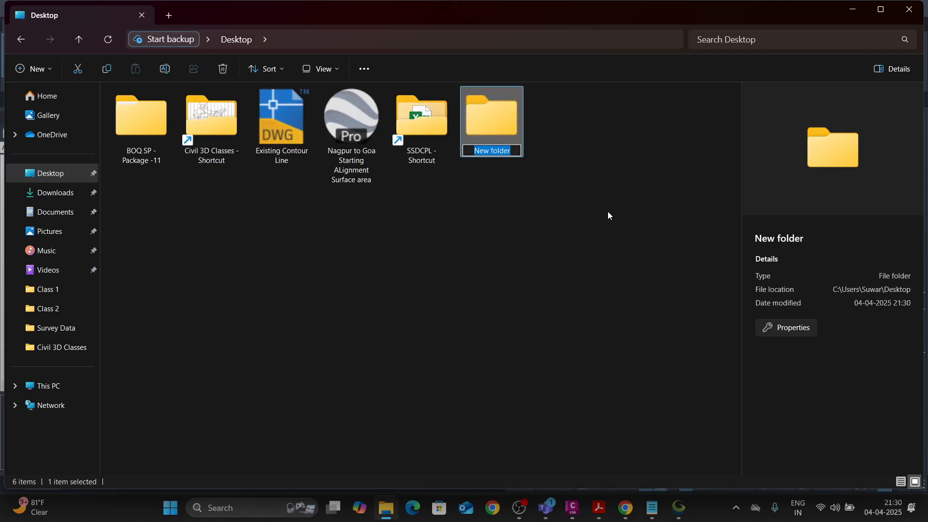
pyautogui.write('Nagpur Goa')
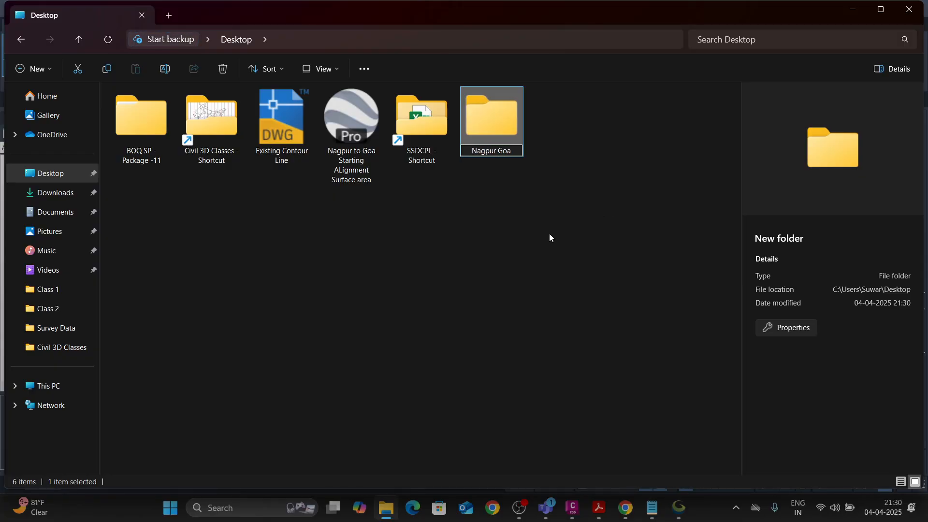
pyautogui.press('Return')
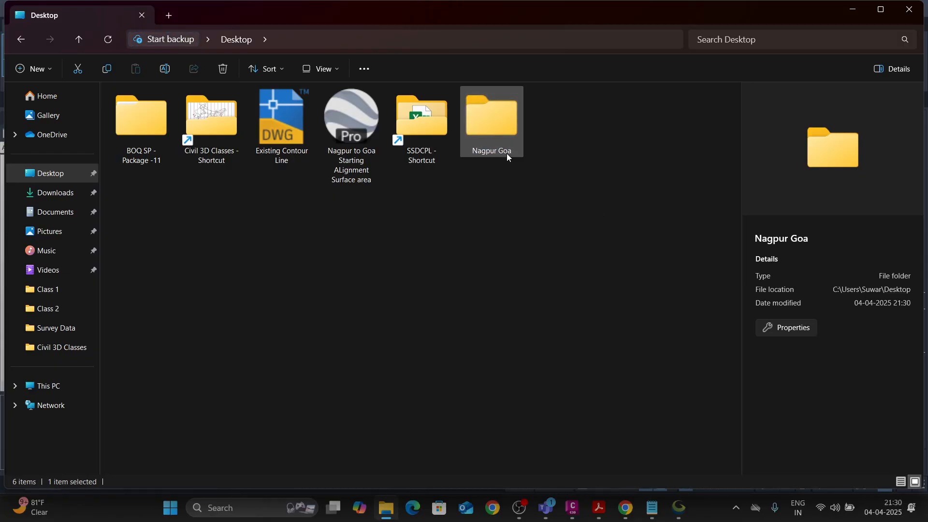
# Open the Nagpur Goa folder and create a subfolder named Survey Data in it.
pyautogui.doubleClick(496, 139)
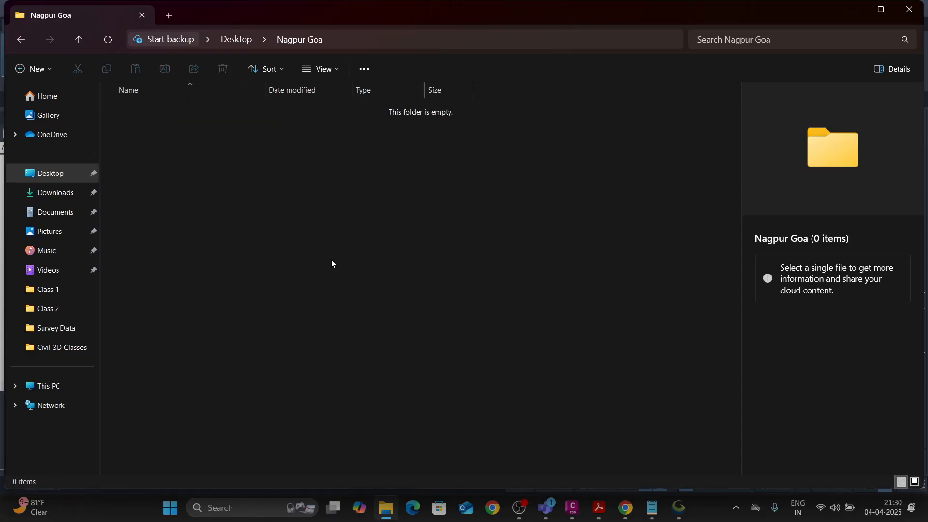
pyautogui.rightClick(250, 189)
pyautogui.moveTo(315, 280)
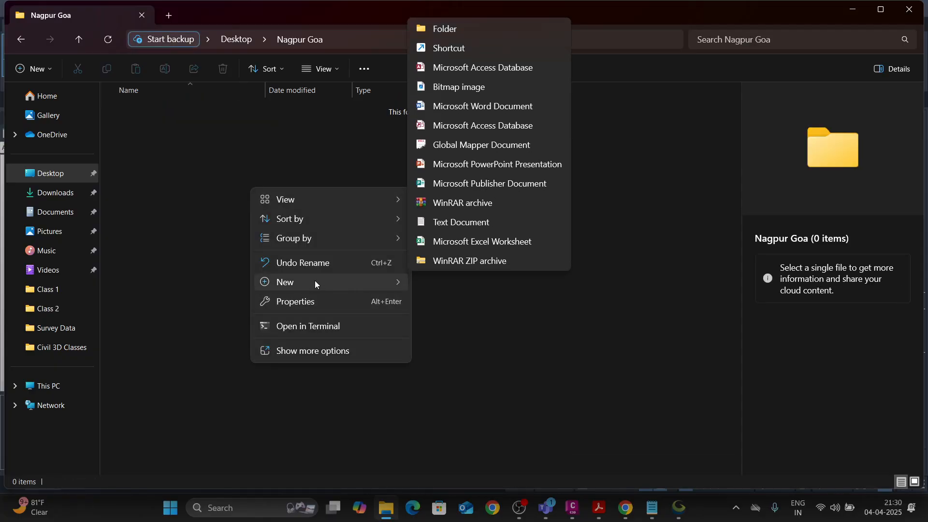
pyautogui.click(445, 32)
pyautogui.write('Surve')
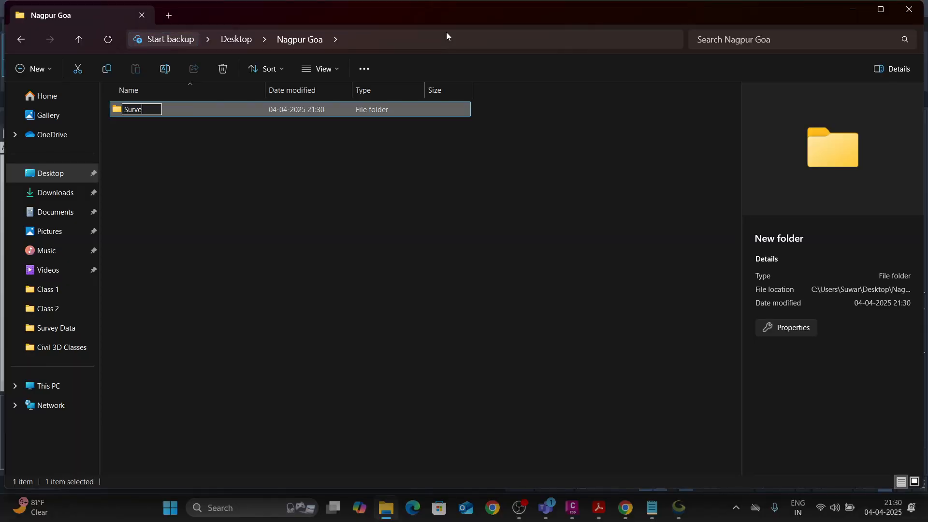
pyautogui.write('y Data')
pyautogui.press('Return')
pyautogui.click(318, 284)
# Add a second subfolder named Model inside the Nagpur Goa folder.
pyautogui.rightClick(306, 213)
pyautogui.moveTo(376, 296)
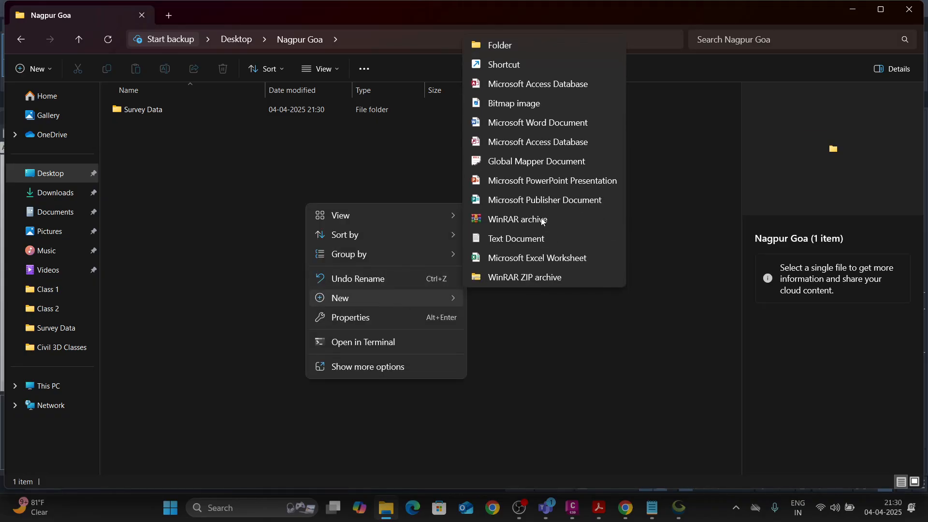
pyautogui.click(525, 46)
pyautogui.write('Model')
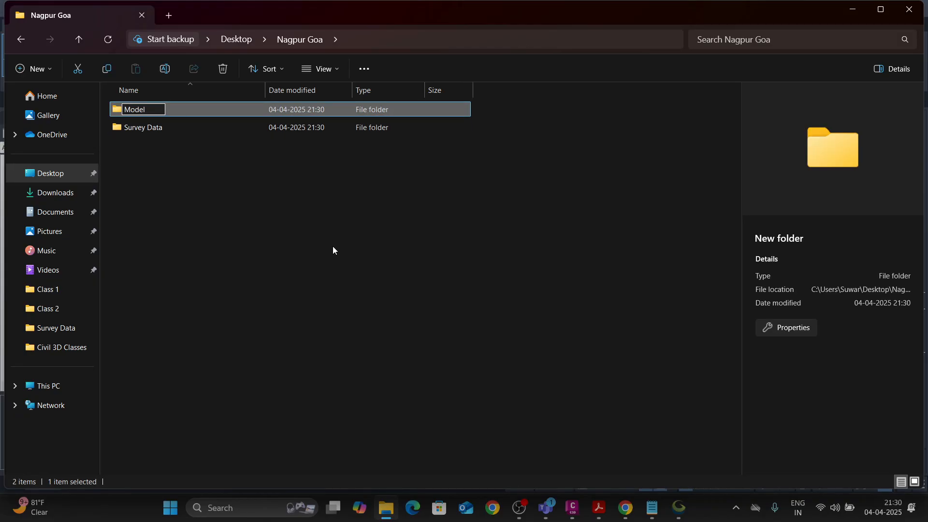
pyautogui.click(307, 233)
# Add a third subfolder named Templates to the Nagpur Goa folder and refresh the folder listing.
pyautogui.rightClick(306, 229)
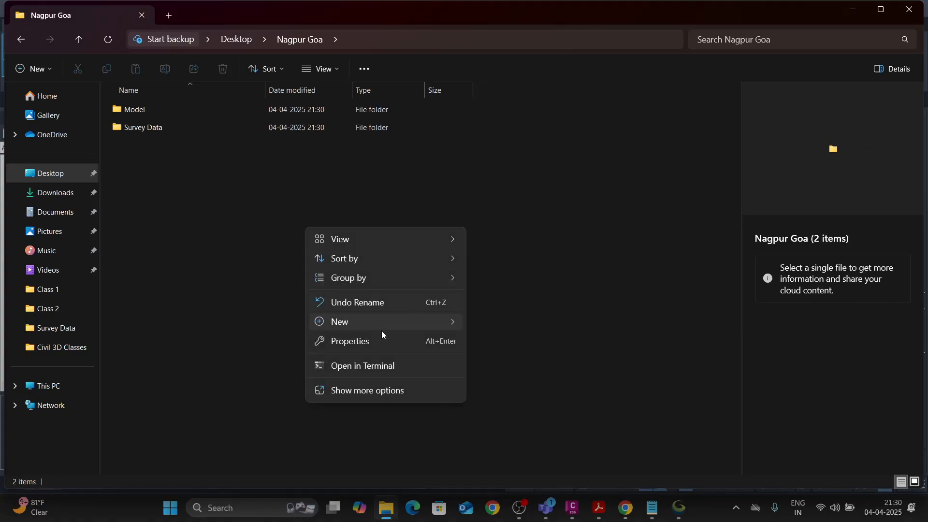
pyautogui.moveTo(375, 323)
pyautogui.click(507, 69)
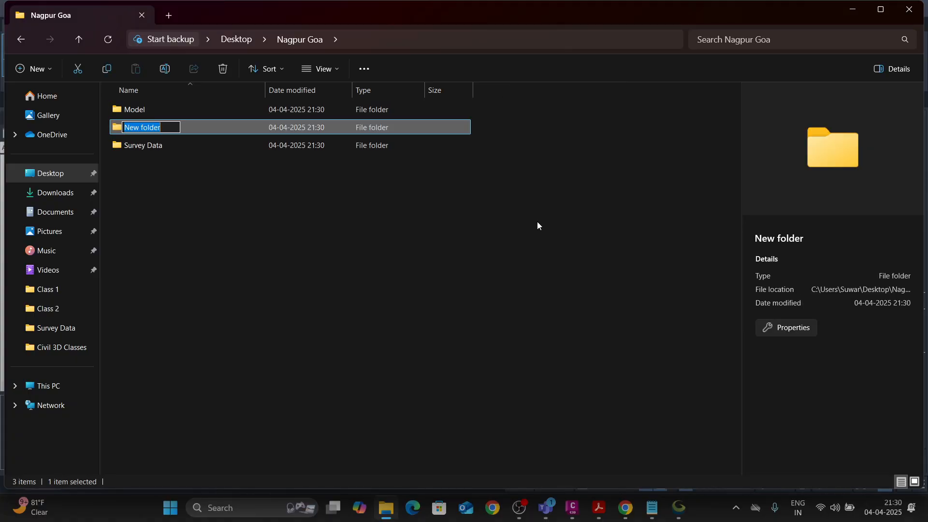
pyautogui.write('Tempolates')
pyautogui.rightClick(281, 243)
pyautogui.click(340, 408)
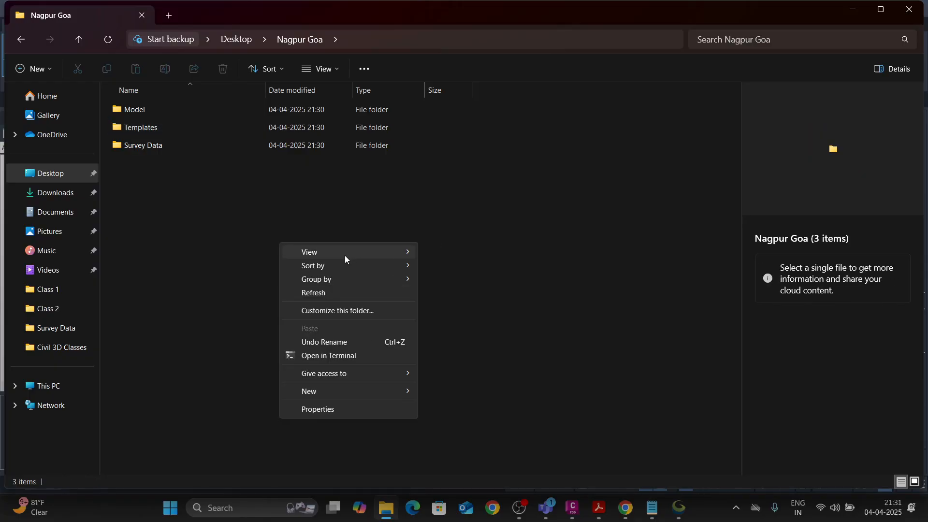
pyautogui.click(333, 292)
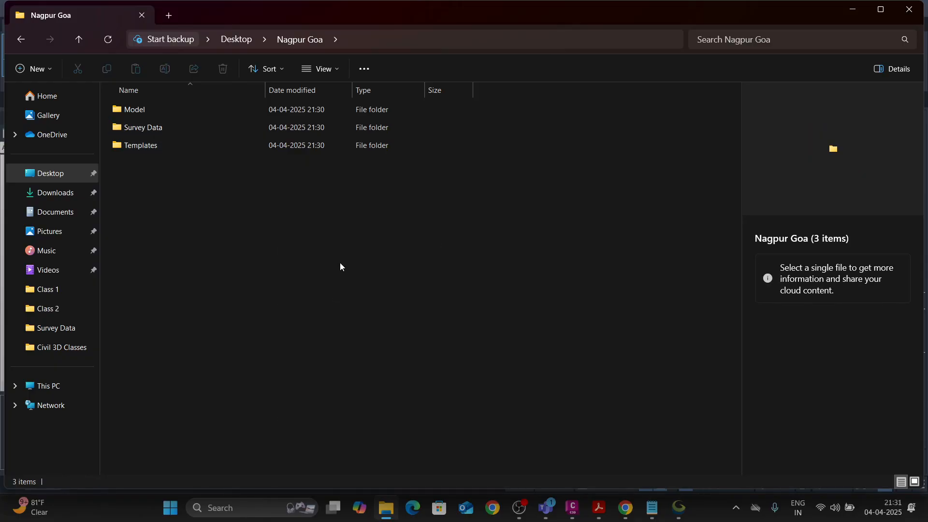
# Close the file browser and start saving the Civil 3D drawing as a new file in the Survey Data folder of Nagpur Goa.
pyautogui.click(908, 10)
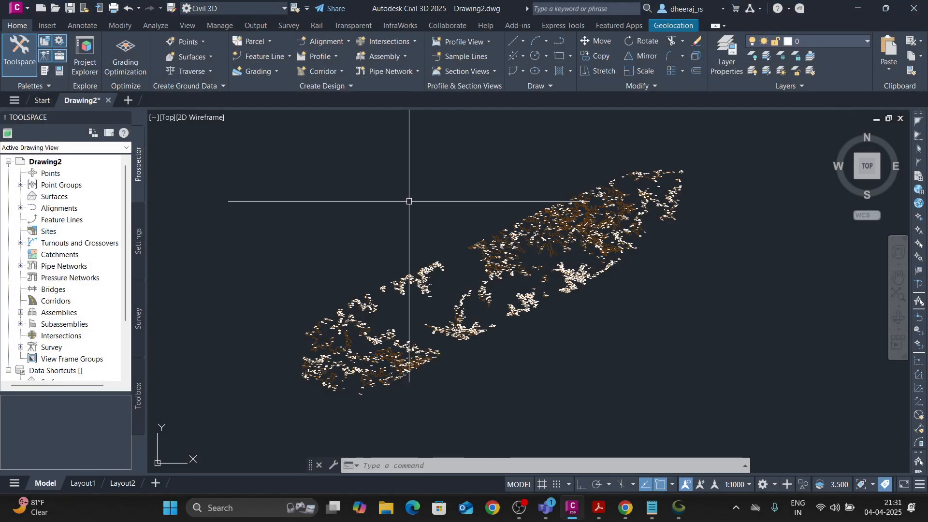
pyautogui.click(18, 9)
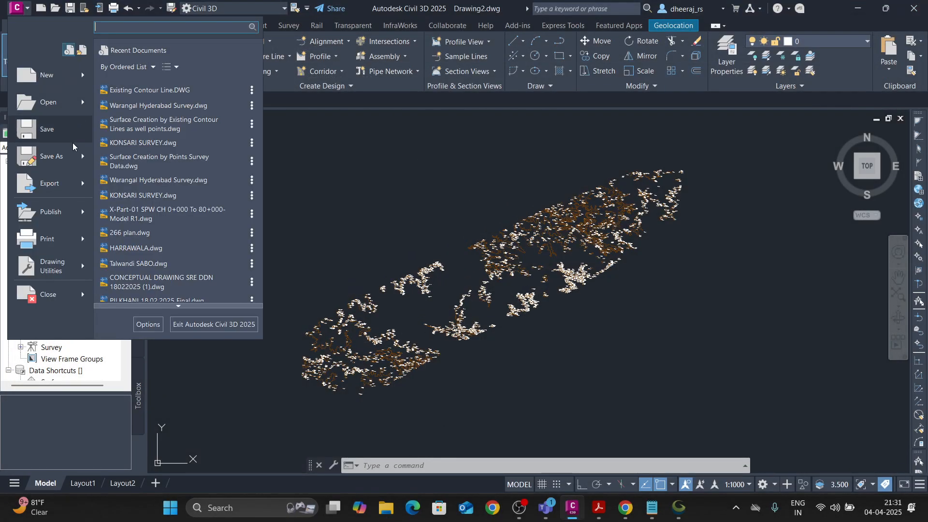
pyautogui.click(52, 157)
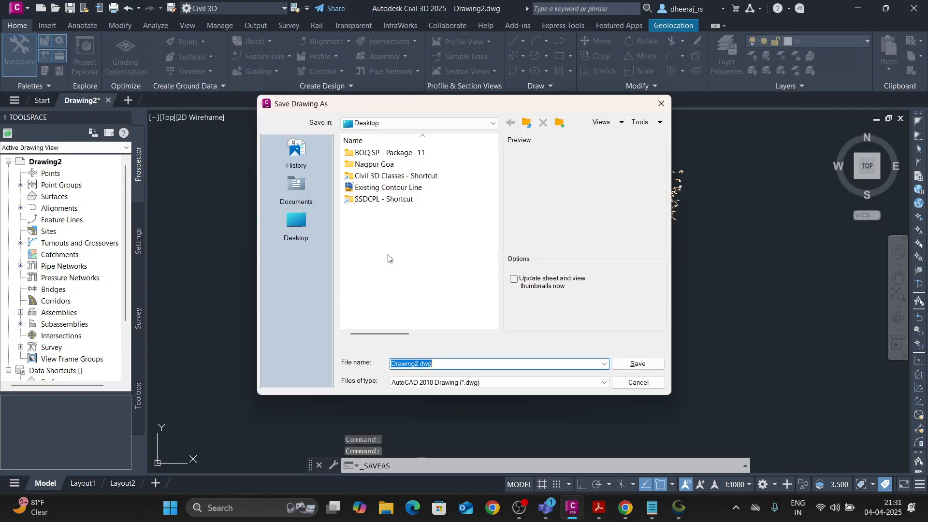
pyautogui.click(296, 223)
pyautogui.scroll(-1, 381, 280)
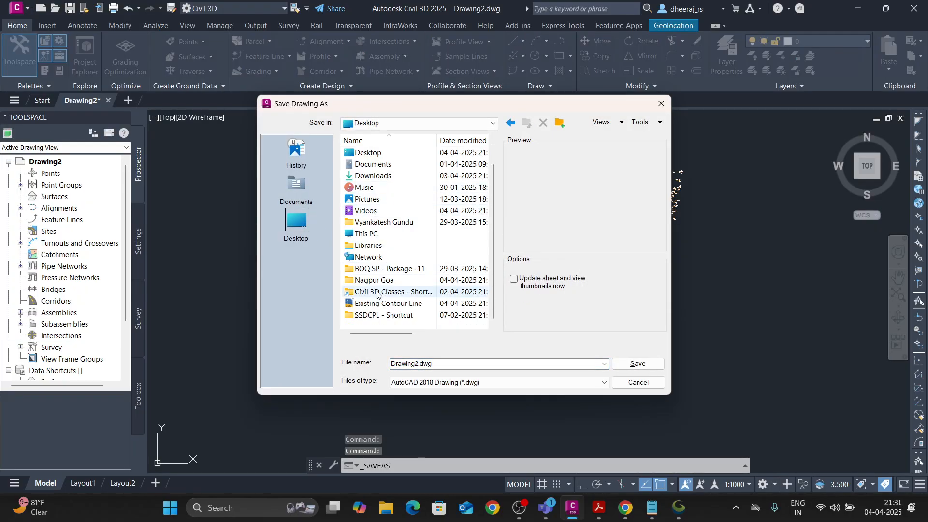
pyautogui.doubleClick(382, 283)
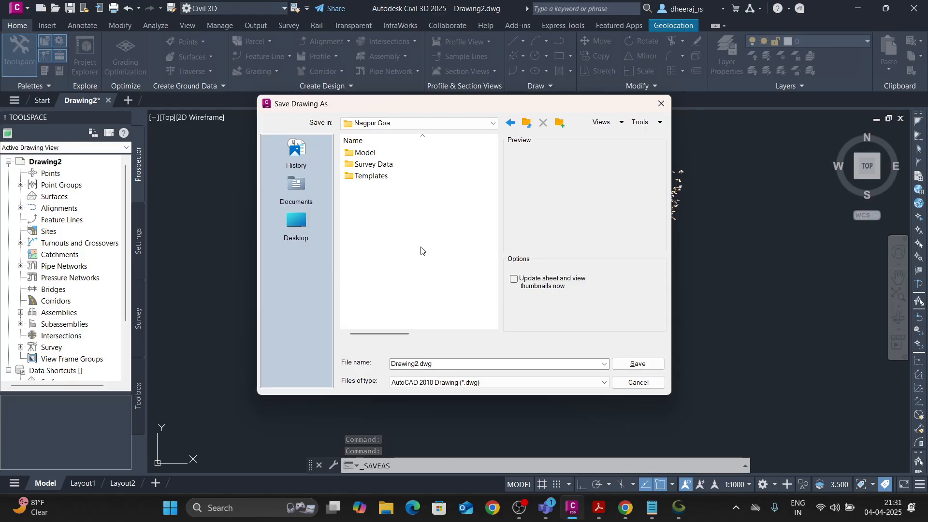
pyautogui.doubleClick(376, 166)
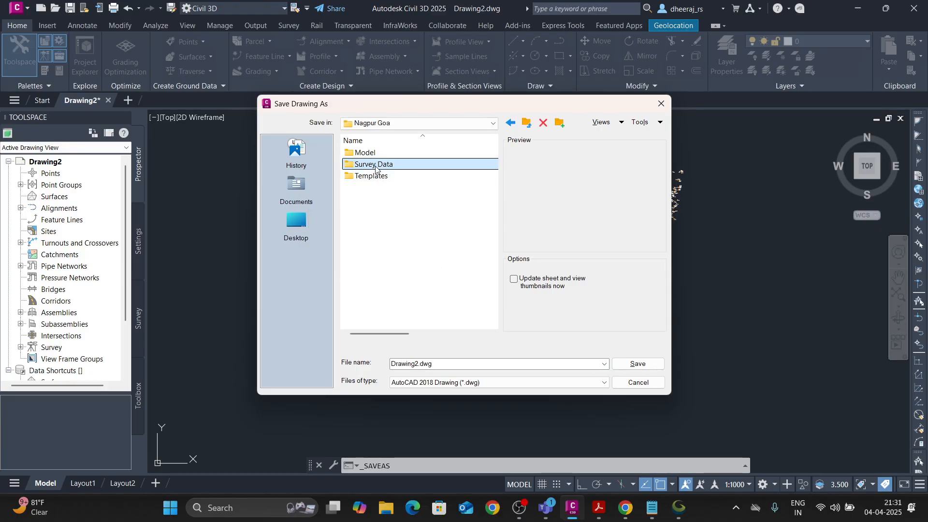
# Name the drawing Nagpur Goa Survey SRTM Data and save it as an AutoCAD 2018 drawing.
pyautogui.doubleClick(439, 365)
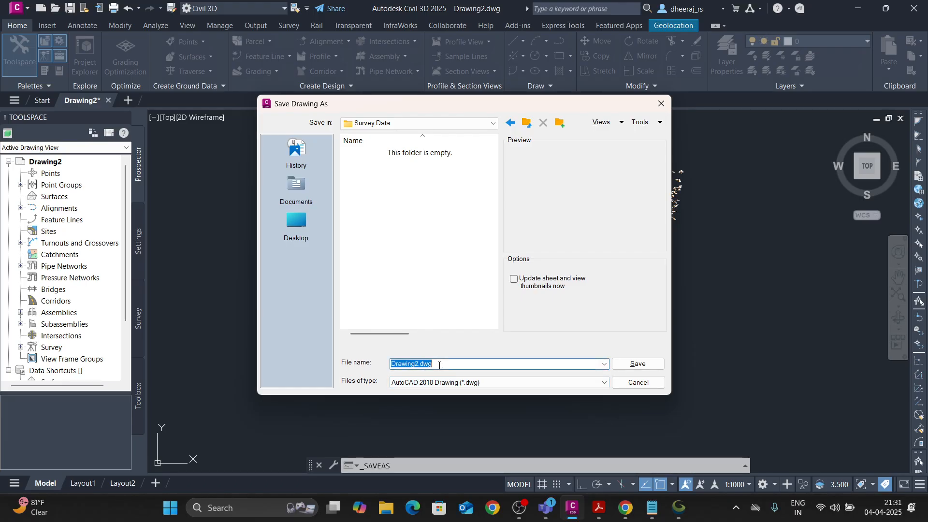
pyautogui.write('Nagpur Goa S')
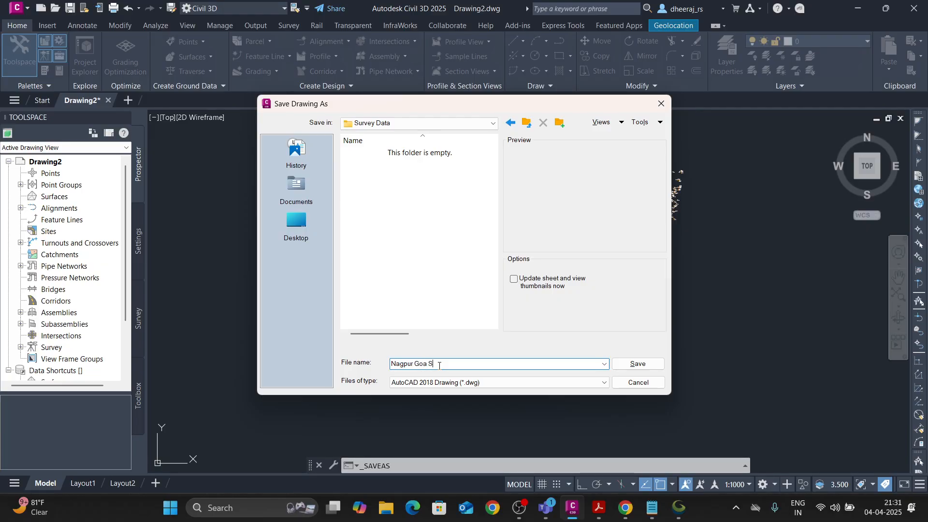
pyautogui.write('urvey')
pyautogui.write(' C')
pyautogui.write('ontour Da')
pyautogui.click(621, 369)
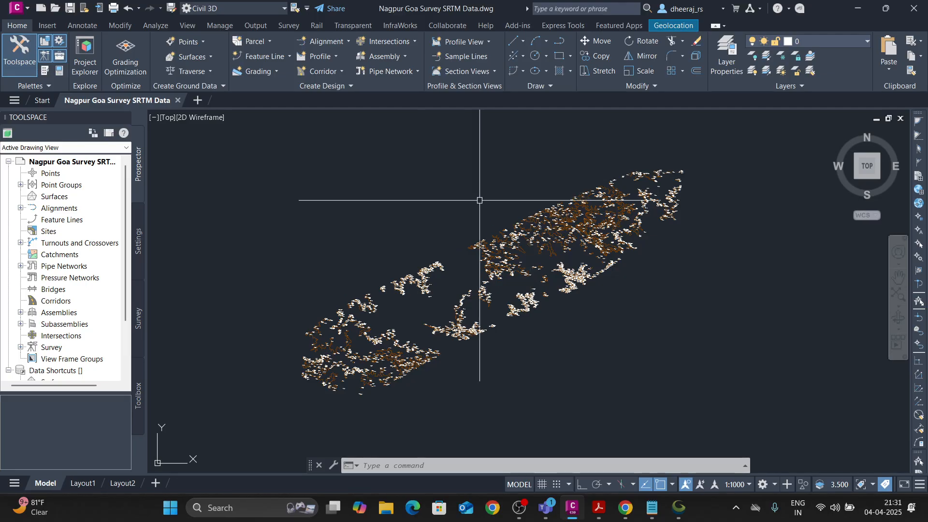
# Start saving another copy of the drawing, choosing the Model folder inside Nagpur Goa as its location.
pyautogui.moveTo(399, 242); pyautogui.dragTo(381, 238, button='middle')
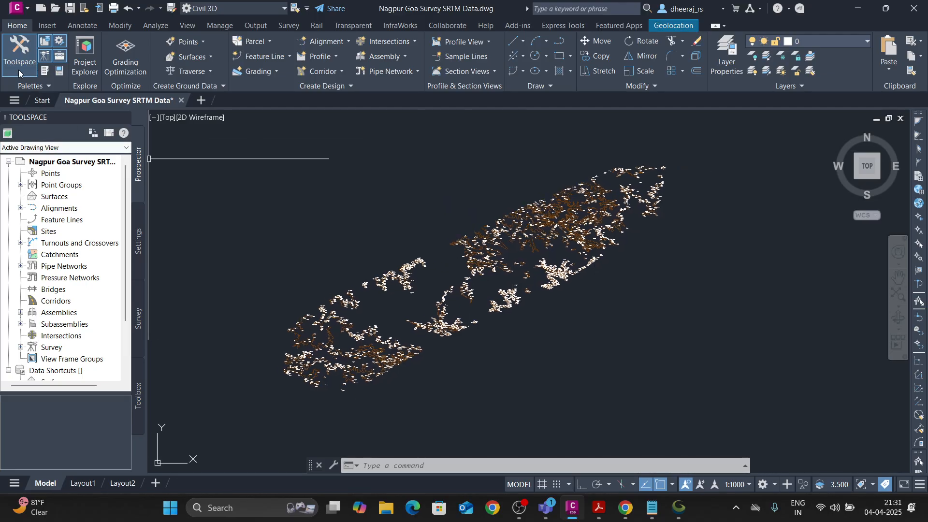
pyautogui.click(18, 8)
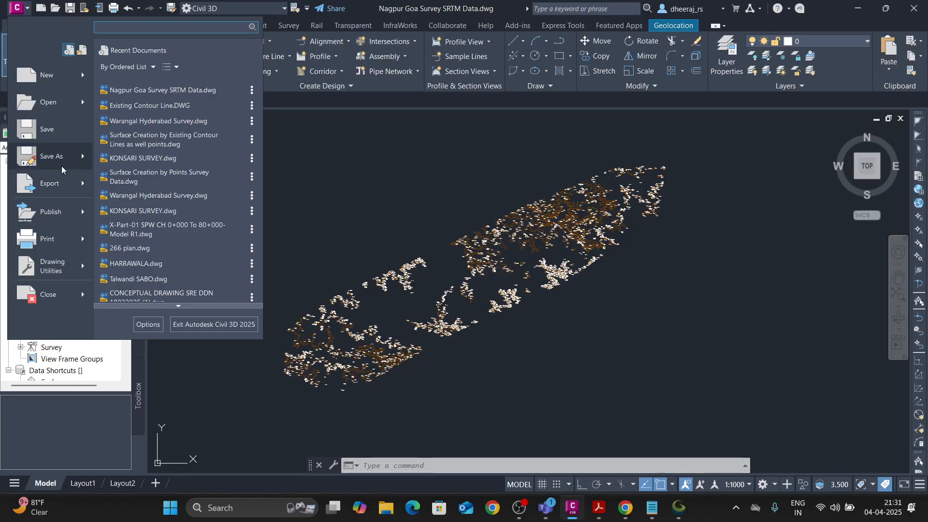
pyautogui.click(20, 155)
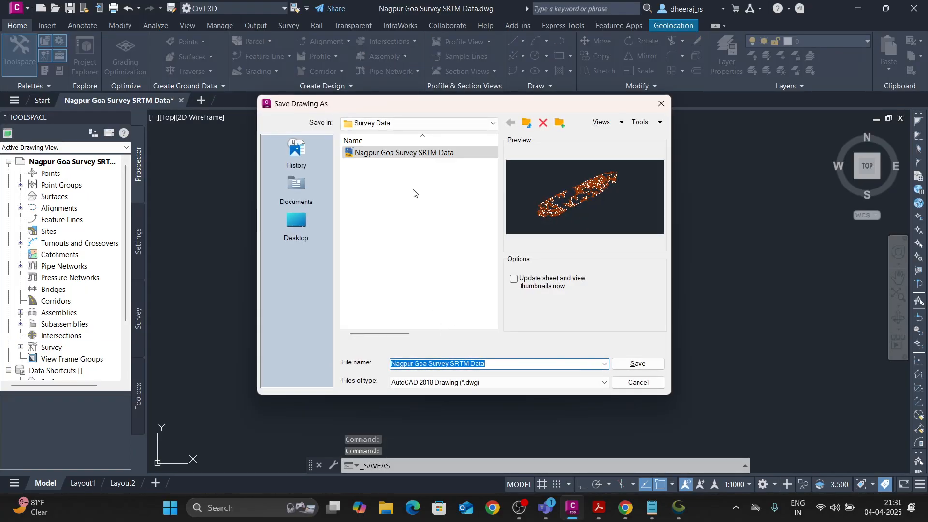
pyautogui.click(374, 127)
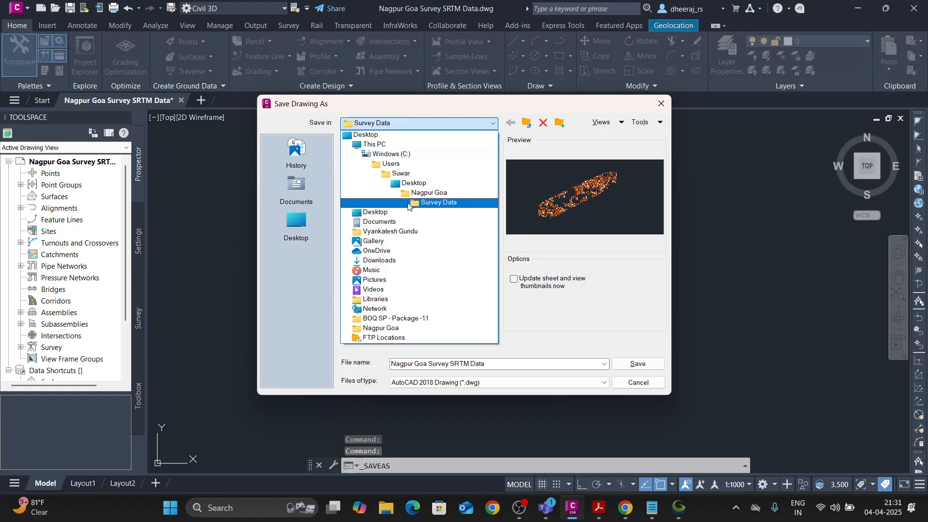
pyautogui.click(428, 202)
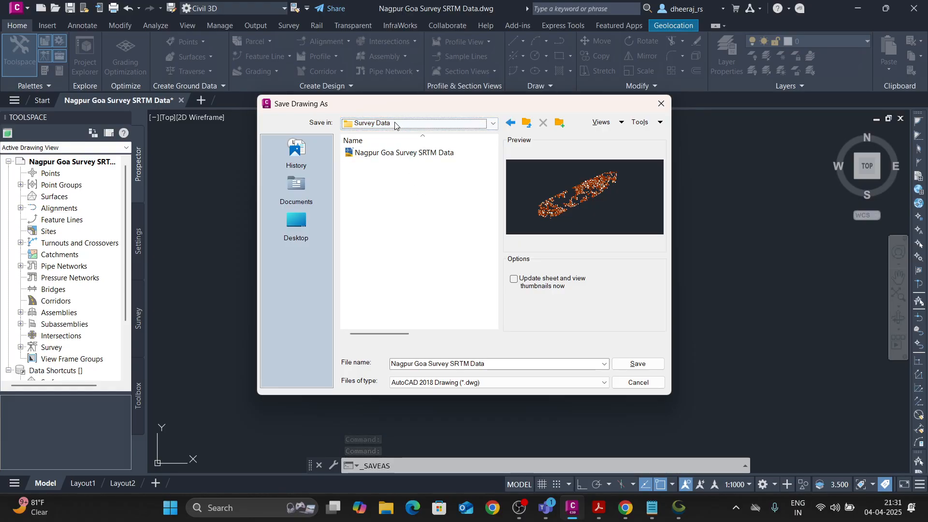
pyautogui.click(396, 123)
pyautogui.click(434, 194)
pyautogui.doubleClick(363, 152)
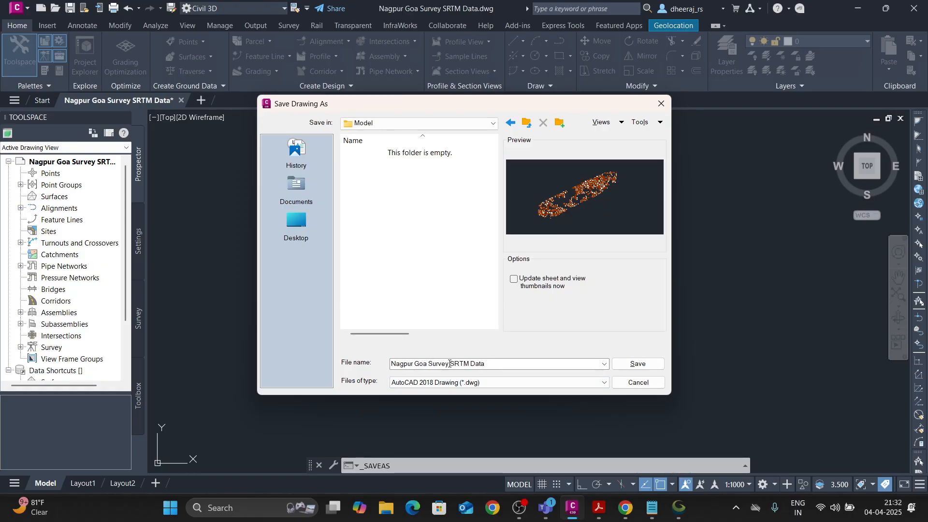
# Change the copy's file name to Nagpur Goa Alignment and save it.
pyautogui.doubleClick(429, 363)
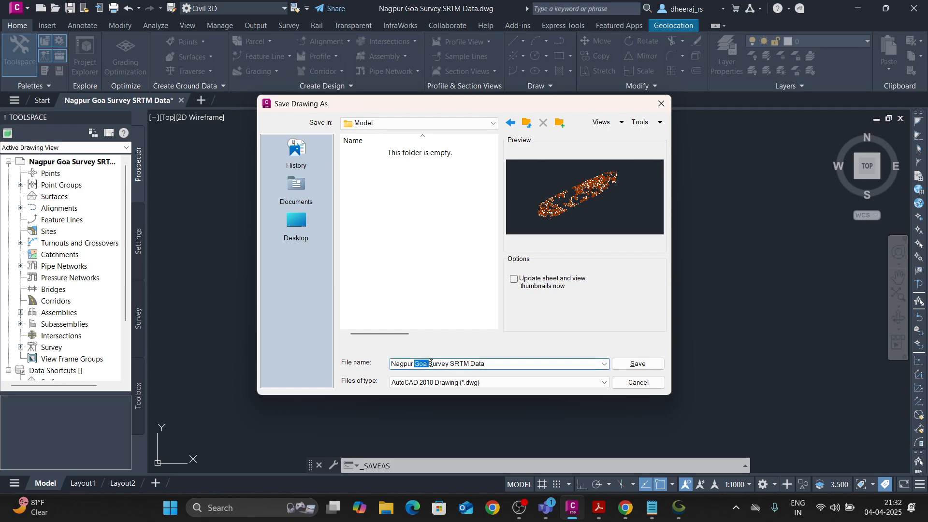
pyautogui.moveTo(431, 363); pyautogui.dragTo(486, 363)
pyautogui.click(489, 362)
pyautogui.press('BackSpace')
pyautogui.press('BackSpace')
pyautogui.press('BackSpace')
pyautogui.press('BackSpace')
pyautogui.press('BackSpace')
pyautogui.press('BackSpace')
pyautogui.press('BackSpace')
pyautogui.press('BackSpace')
pyautogui.press('BackSpace')
pyautogui.press('BackSpace')
pyautogui.press('BackSpace')
pyautogui.press('BackSpace')
pyautogui.press('BackSpace')
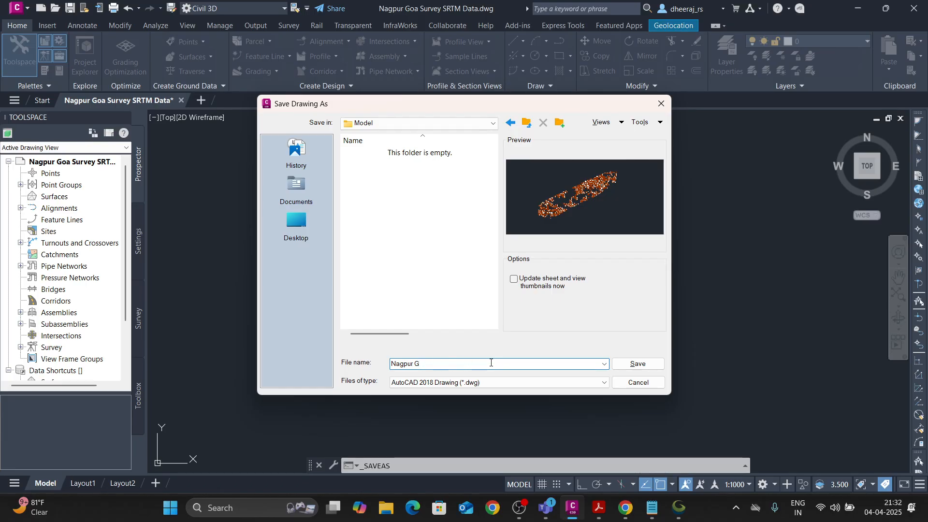
pyautogui.write('a Align')
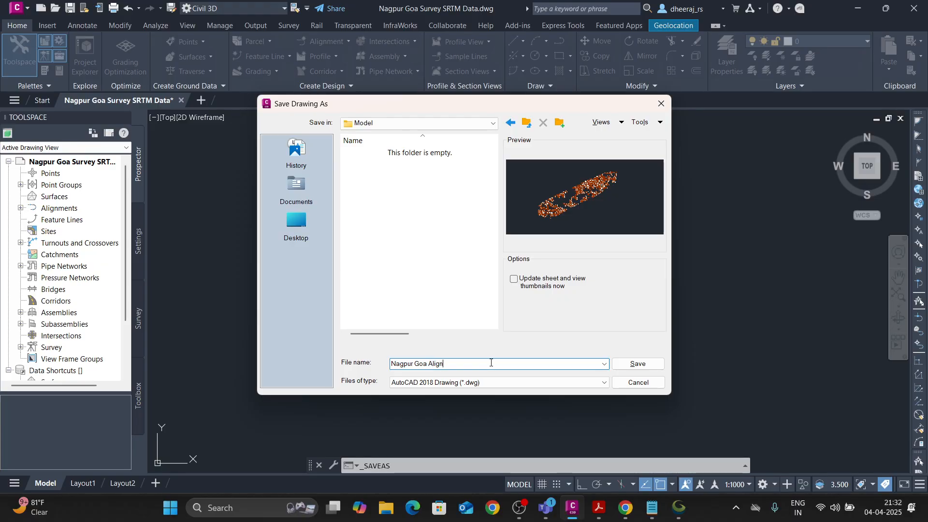
pyautogui.write('ment')
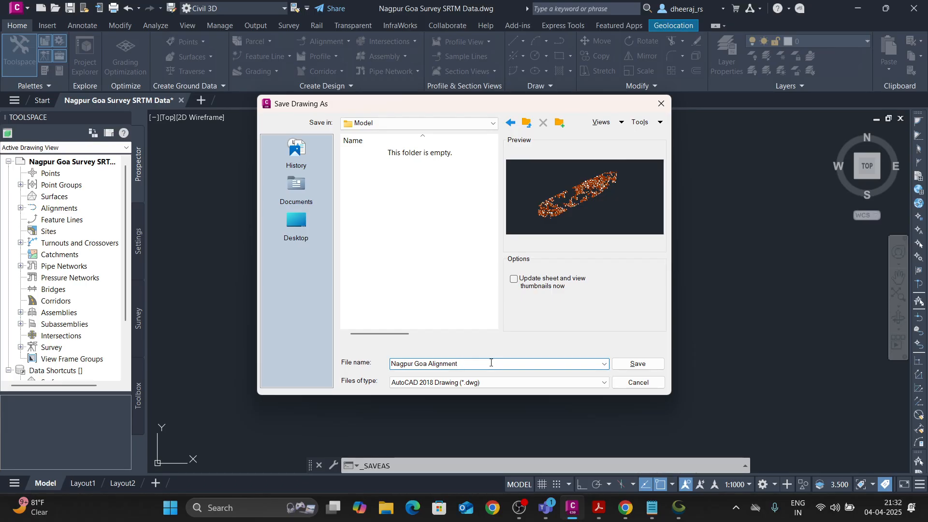
pyautogui.click(638, 364)
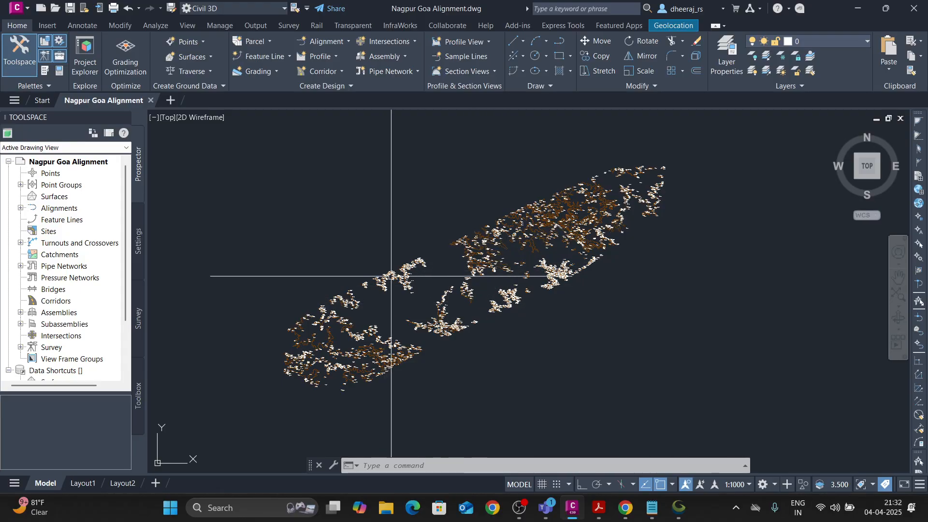
# Start creating a new TIN surface and name it Existing Surface.
pyautogui.click(54, 197)
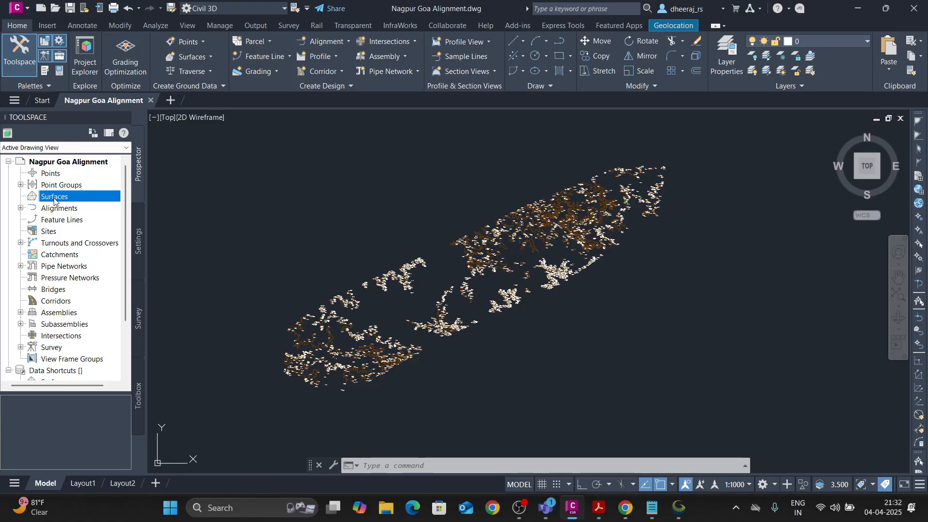
pyautogui.rightClick(54, 200)
pyautogui.click(96, 203)
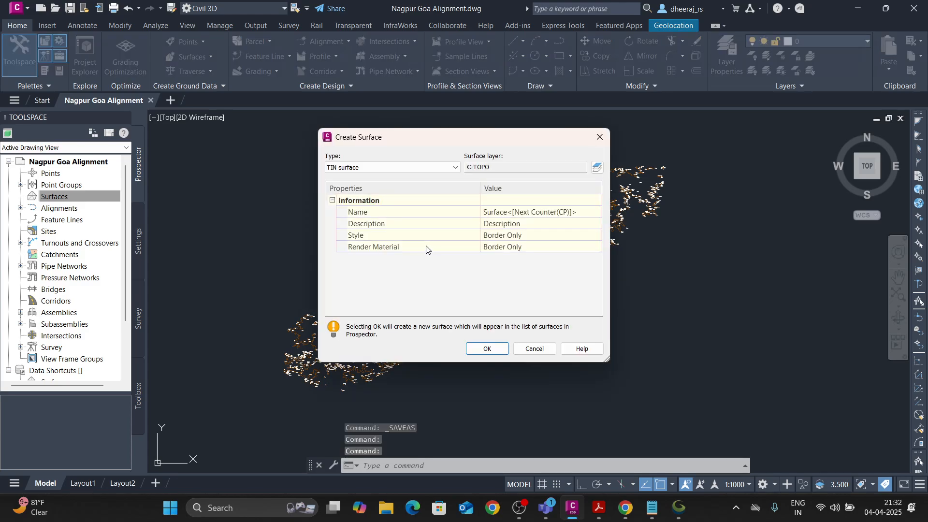
pyautogui.click(530, 215)
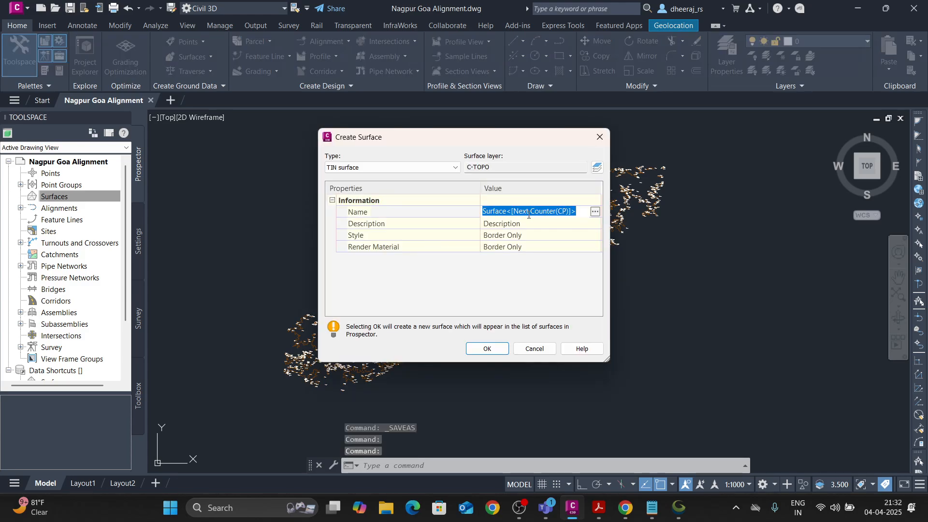
pyautogui.press('BackSpace')
pyautogui.write('Existi')
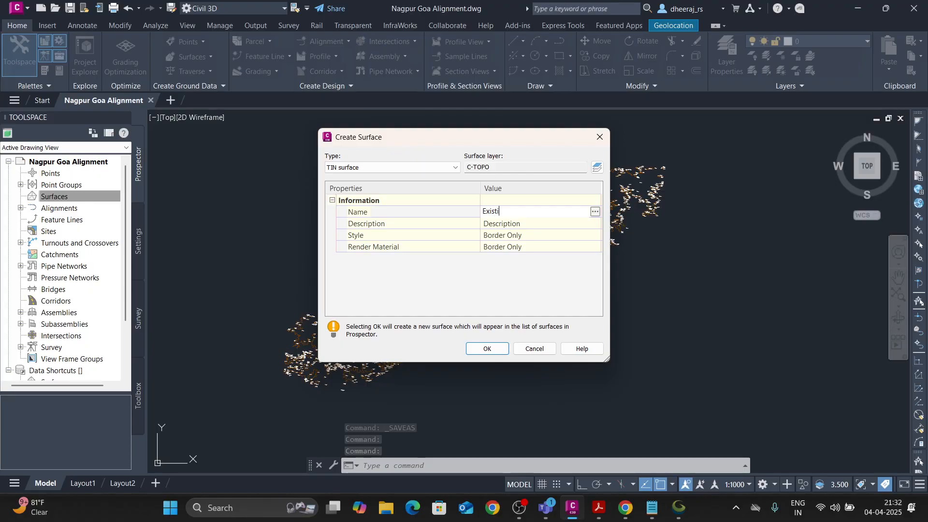
pyautogui.write('ng Surface')
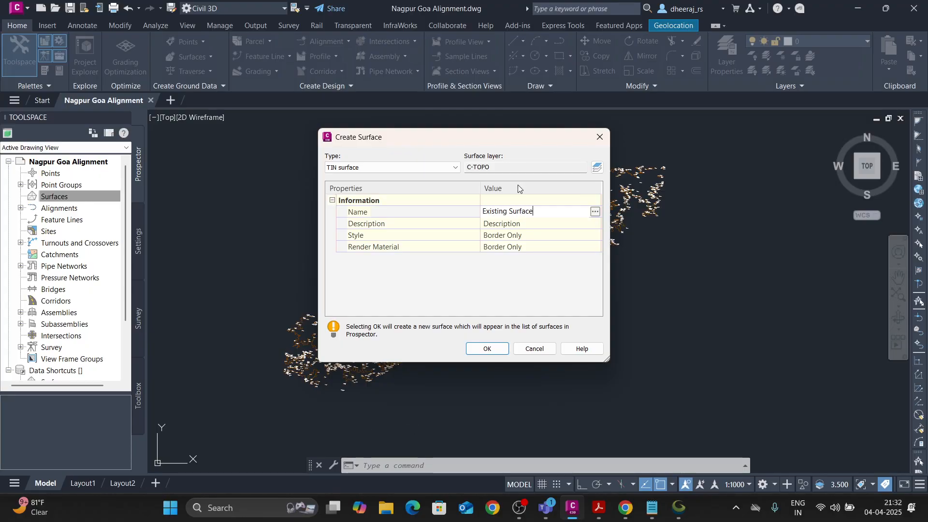
# Set the surface style to Contours 1m and 5m (Design) and create the surface.
pyautogui.click(521, 235)
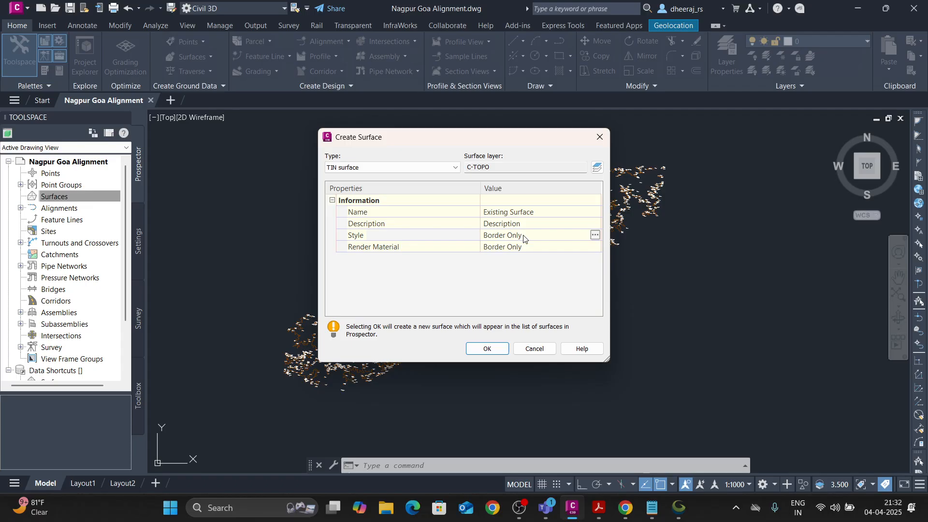
pyautogui.click(594, 236)
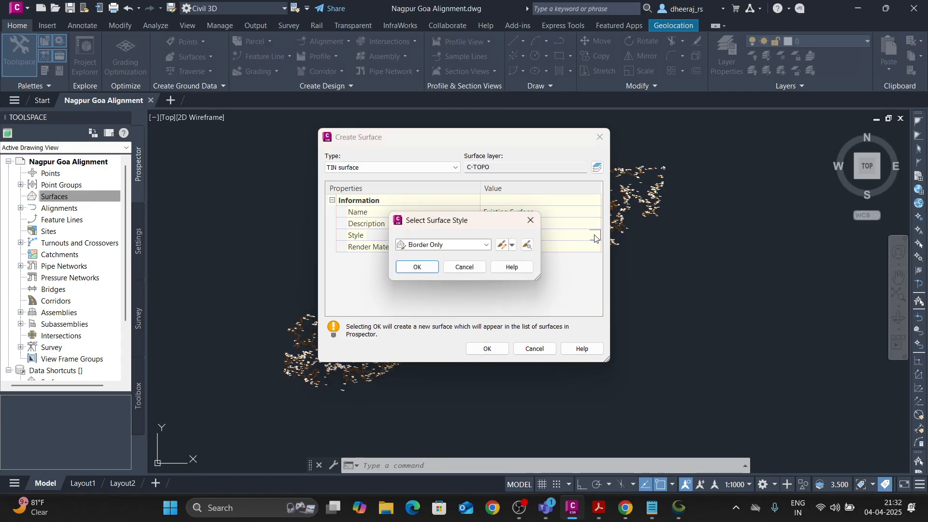
pyautogui.click(468, 249)
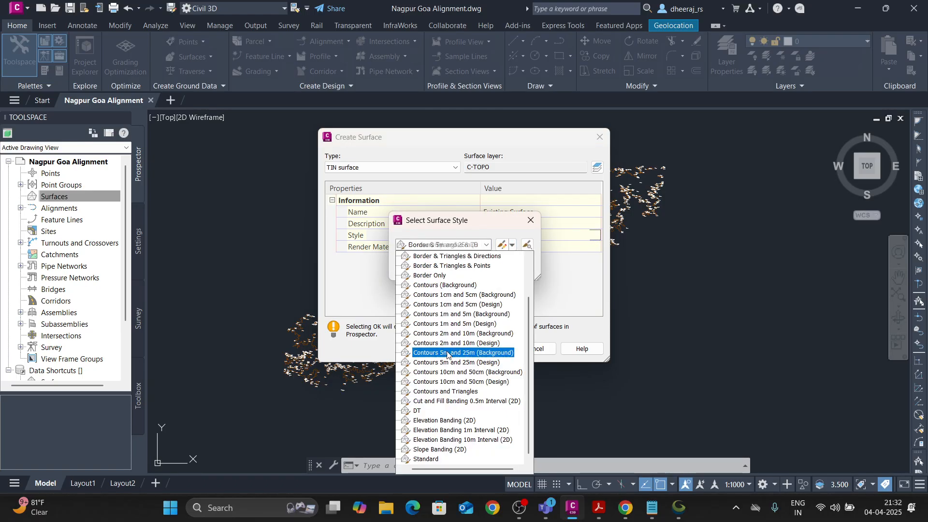
pyautogui.click(455, 324)
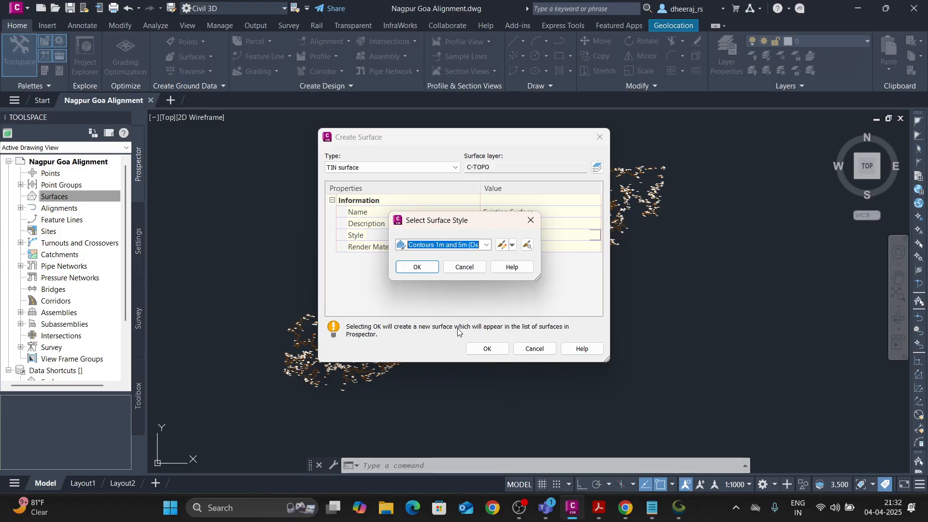
pyautogui.click(421, 266)
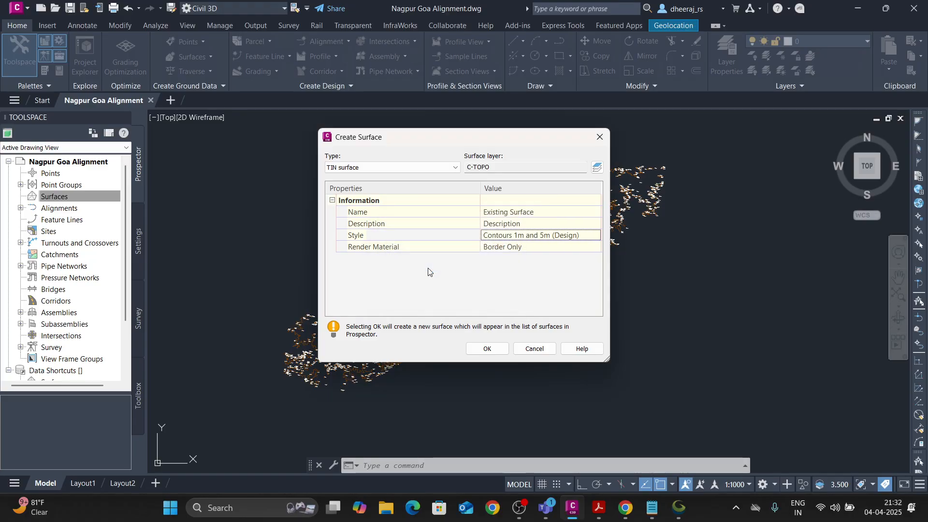
pyautogui.click(488, 348)
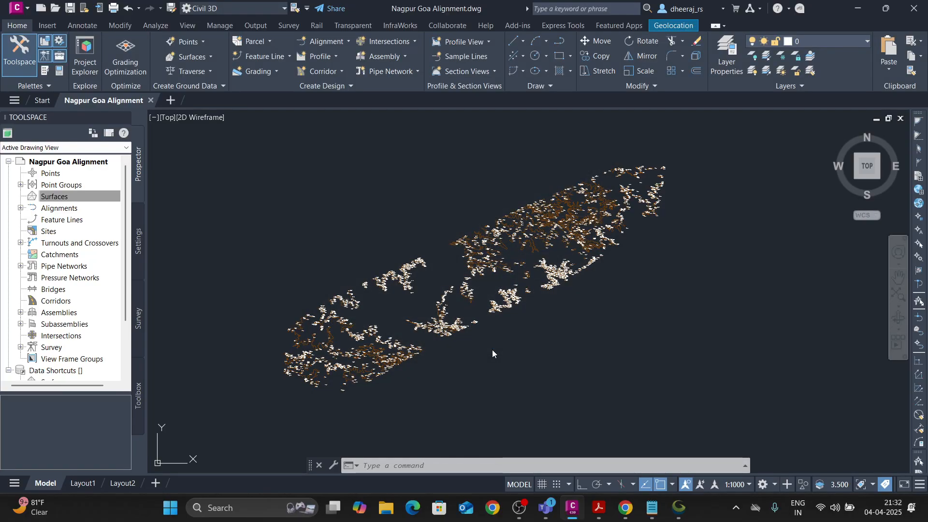
# Add all contours in the drawing as contour data to Existing Surface's definition, keeping the default weeding and supplementing factors.
pyautogui.click(20, 196)
pyautogui.click(33, 208)
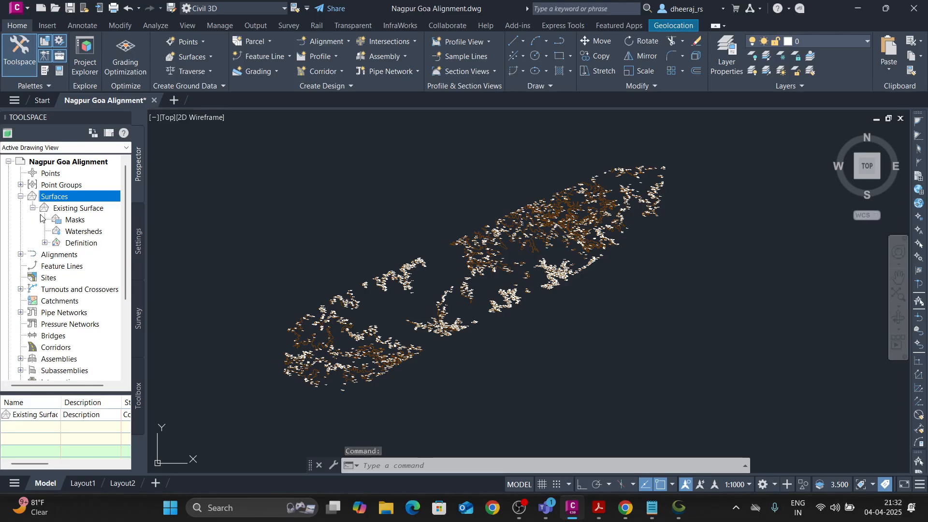
pyautogui.click(45, 243)
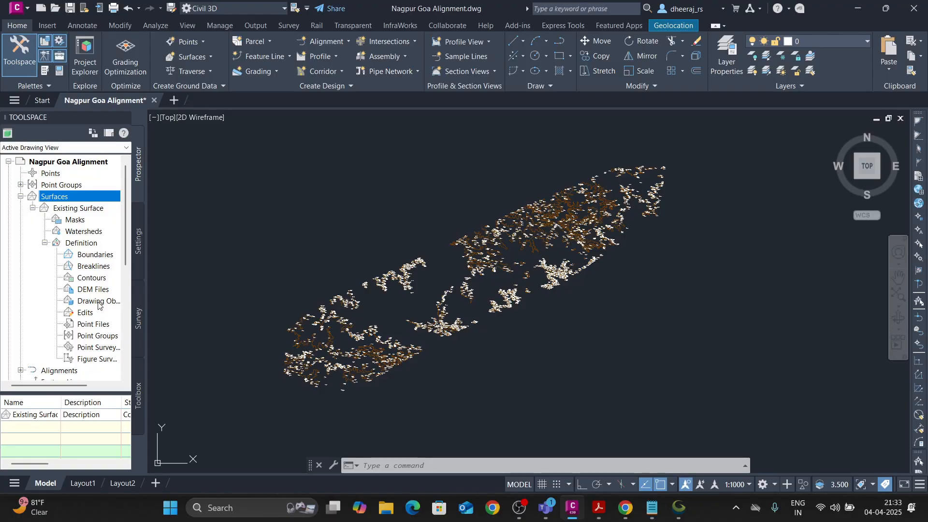
pyautogui.click(95, 279)
pyautogui.rightClick(95, 279)
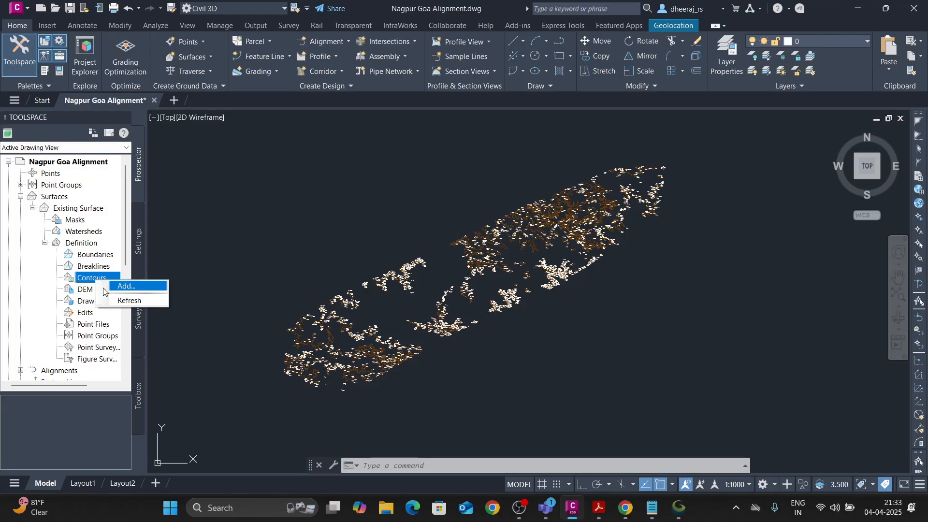
pyautogui.click(116, 285)
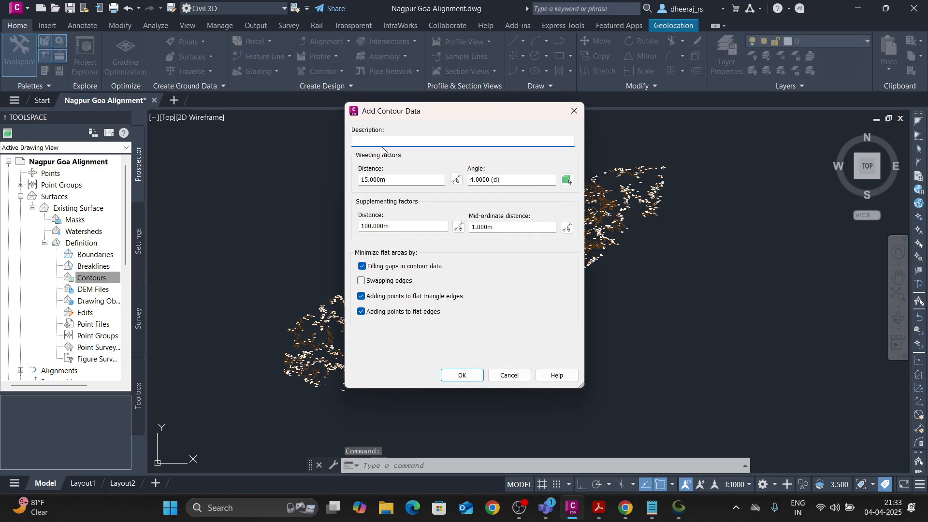
pyautogui.click(463, 375)
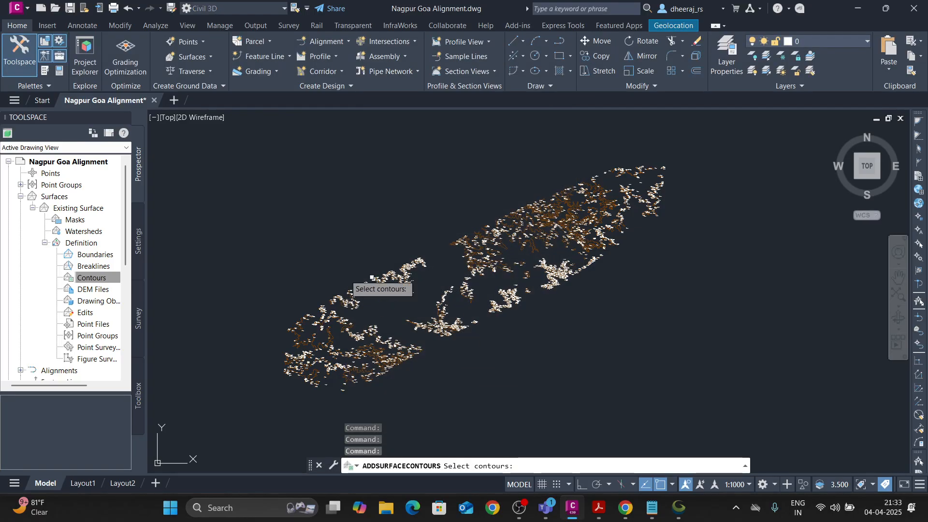
pyautogui.click(211, 166)
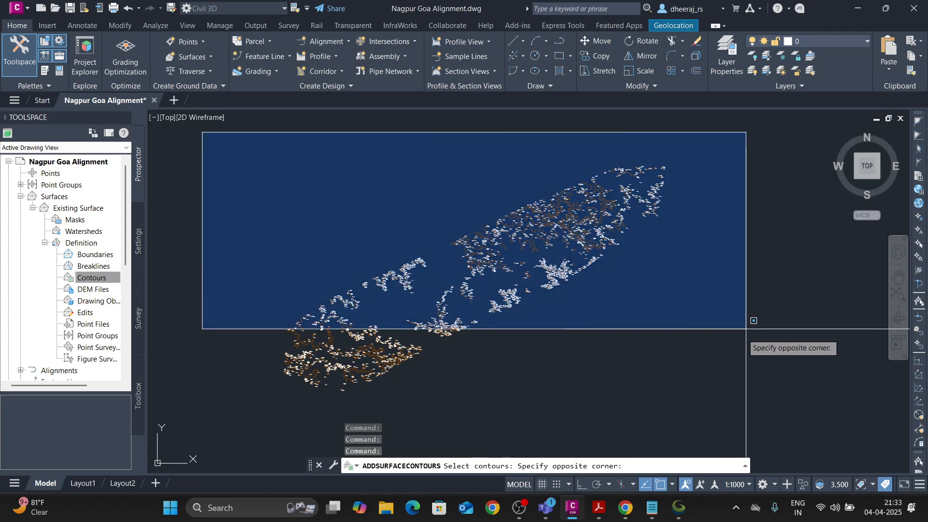
pyautogui.click(727, 406)
pyautogui.press('Return')
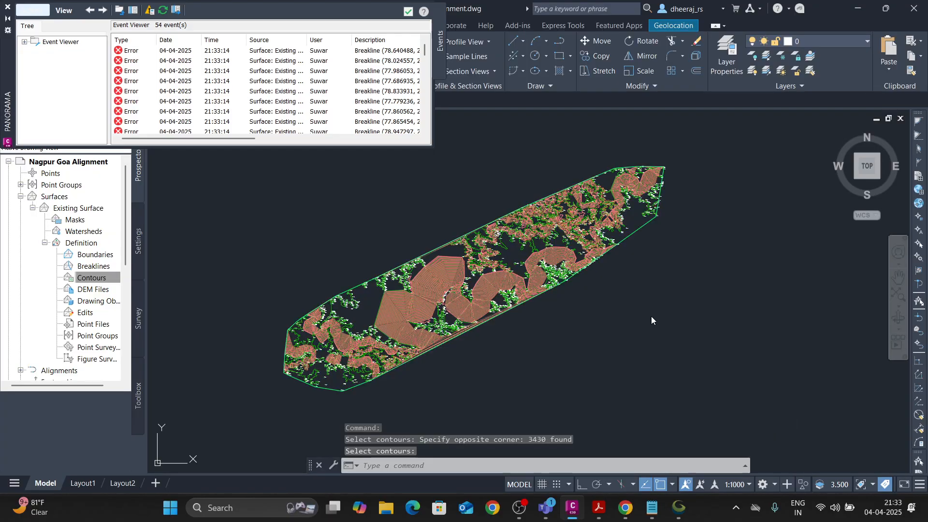
# Examine the generated surface contours up close and as a whole, and dismiss the event list.
pyautogui.scroll(8, 414, 326)
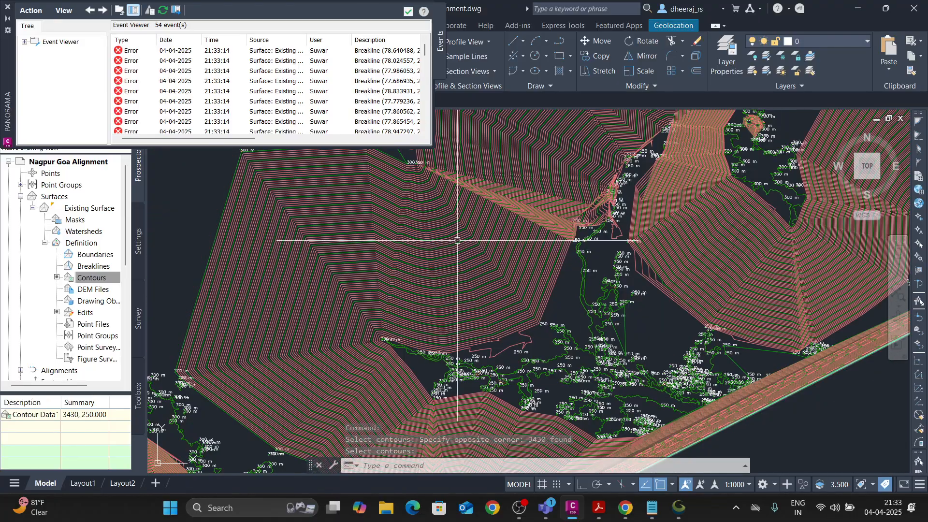
pyautogui.scroll(-10, 457, 241)
pyautogui.scroll(8, 621, 196)
pyautogui.scroll(8, 621, 196)
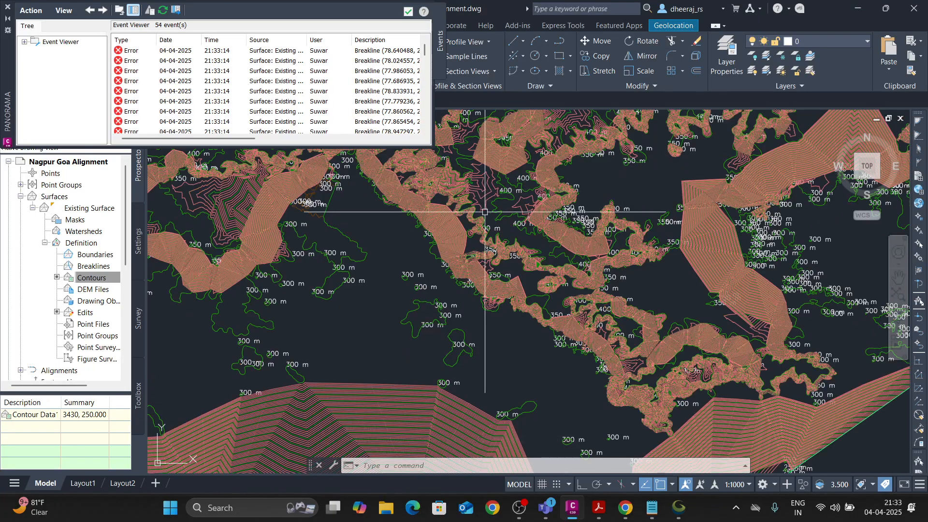
pyautogui.scroll(-6, 392, 328)
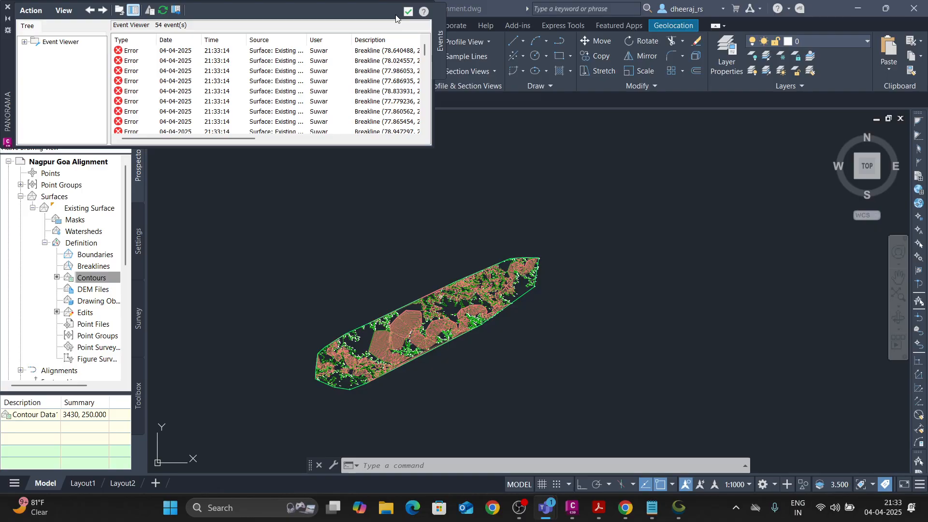
pyautogui.click(408, 11)
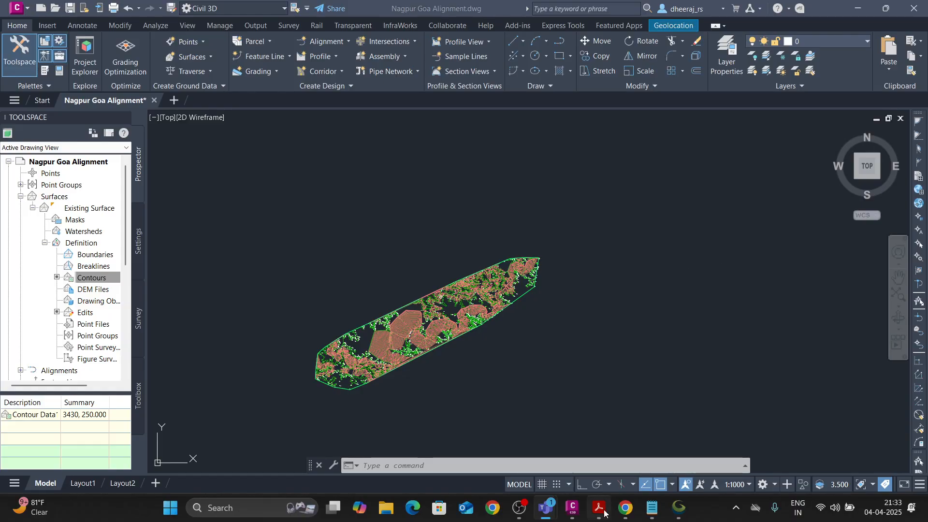
# Switch to the Teams meeting, admit the participant waiting in the lobby, and return to Civil 3D.
pyautogui.moveTo(551, 513)
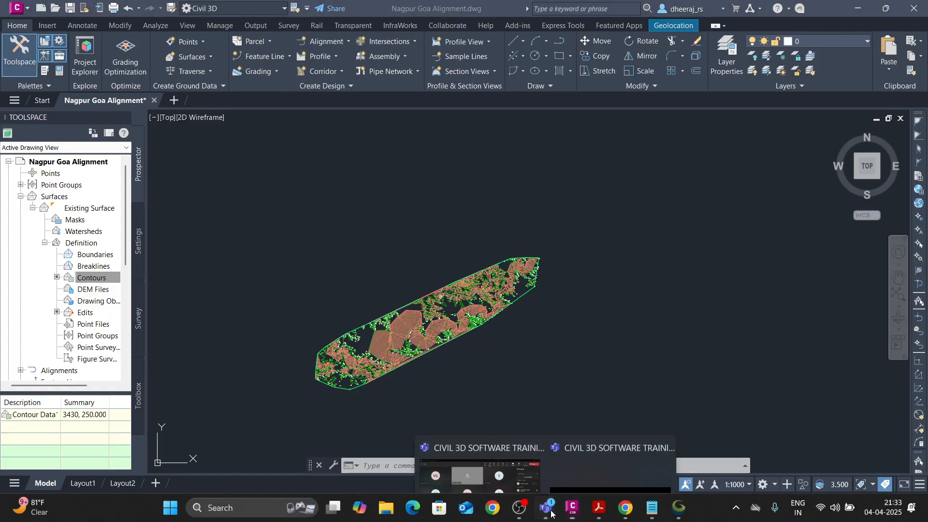
pyautogui.click(575, 428)
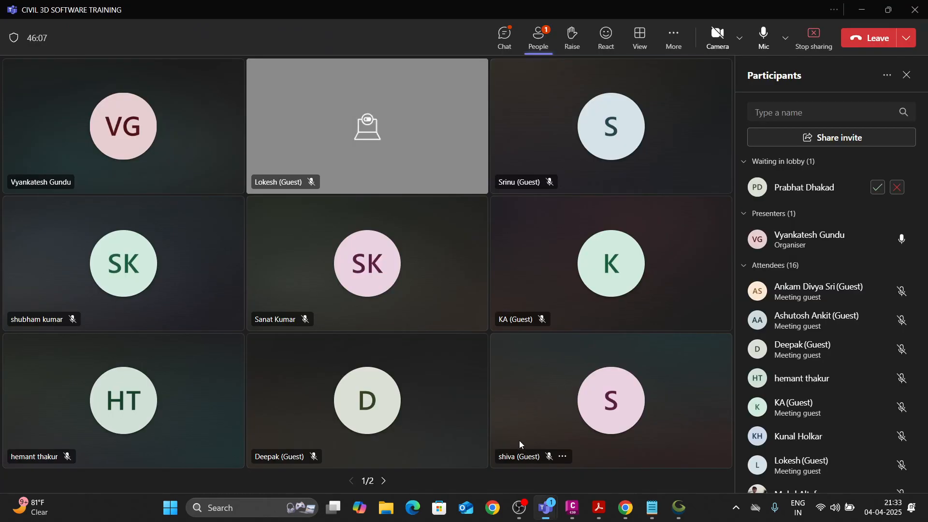
pyautogui.click(883, 190)
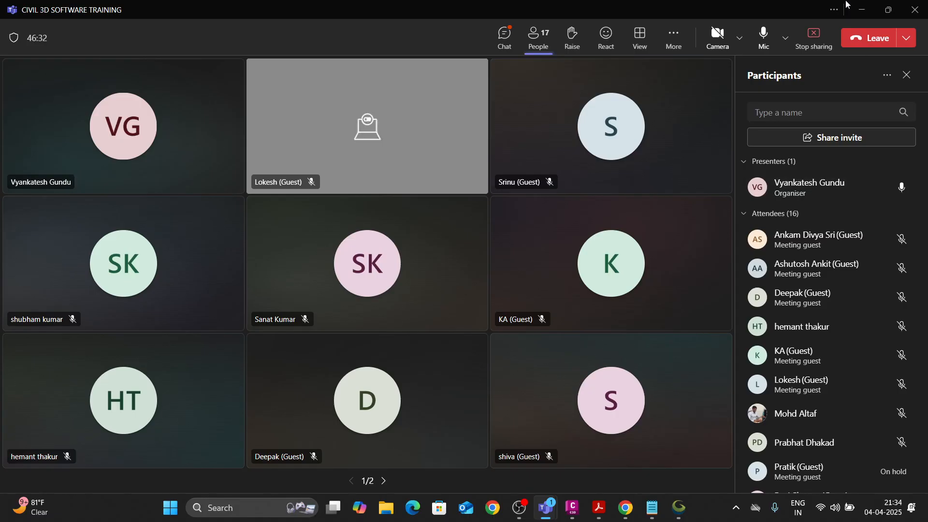
pyautogui.click(864, 10)
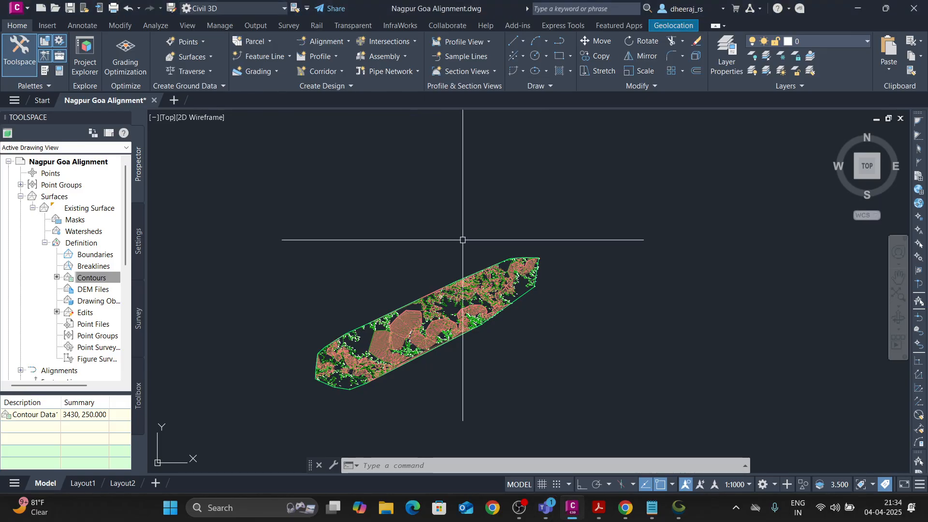
# Turn on the Bing Hybrid online map behind the surface.
pyautogui.click(672, 25)
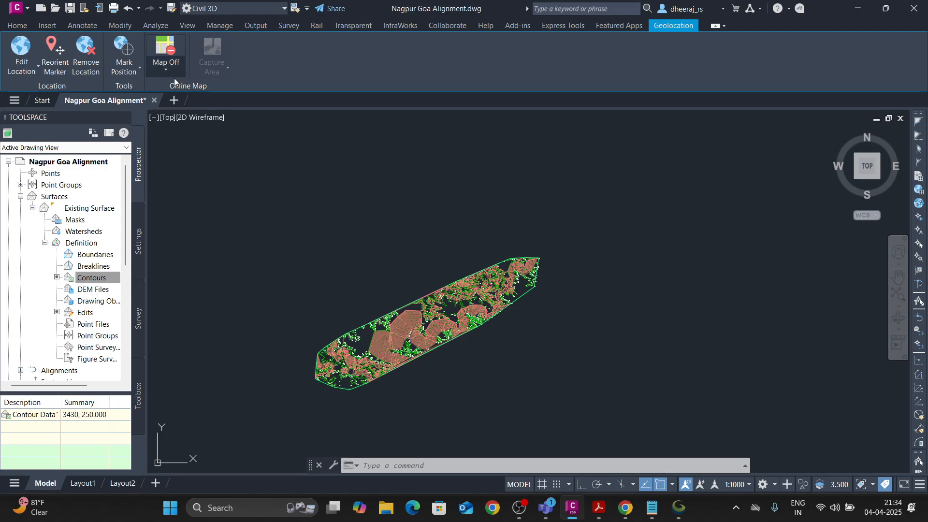
pyautogui.click(170, 70)
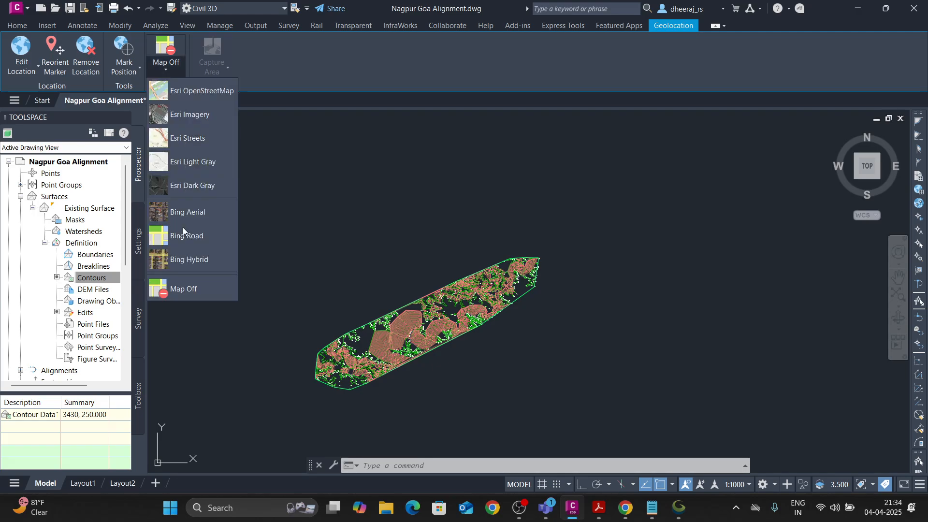
pyautogui.click(190, 260)
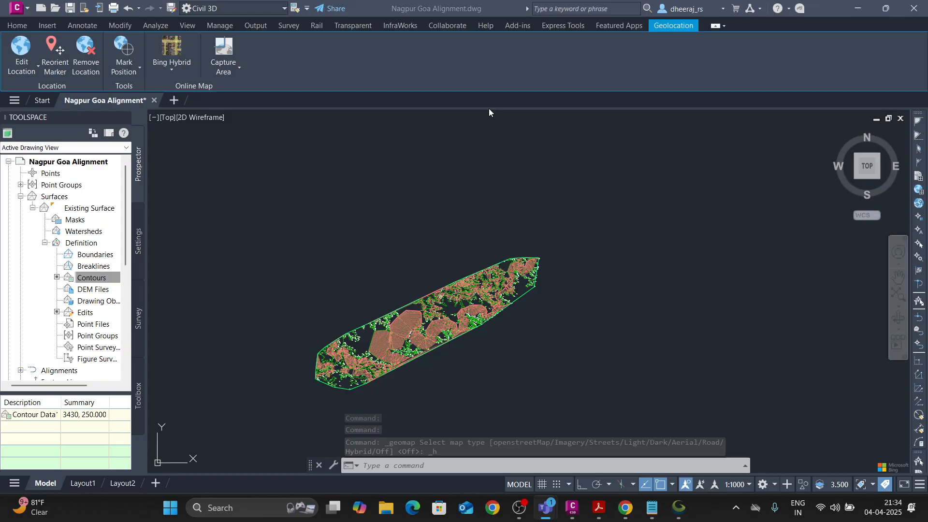
pyautogui.click(489, 87)
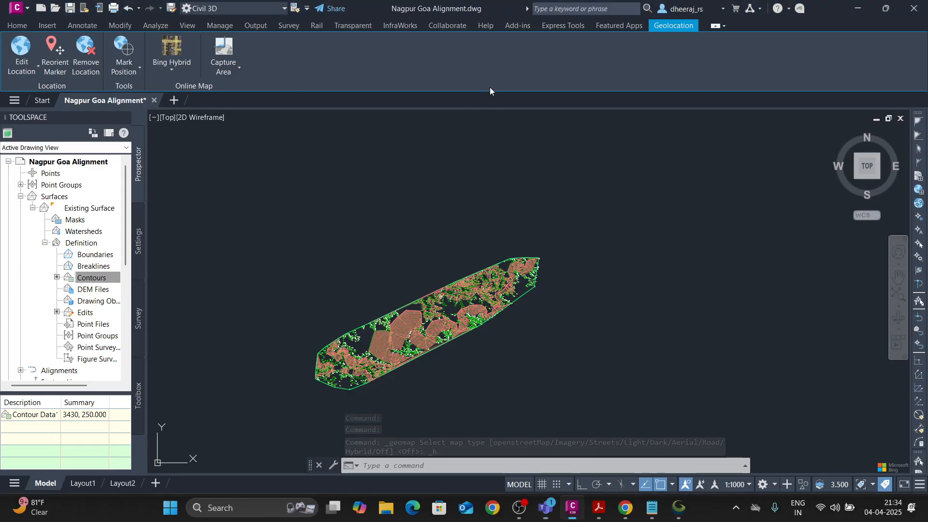
pyautogui.click(168, 68)
pyautogui.click(187, 260)
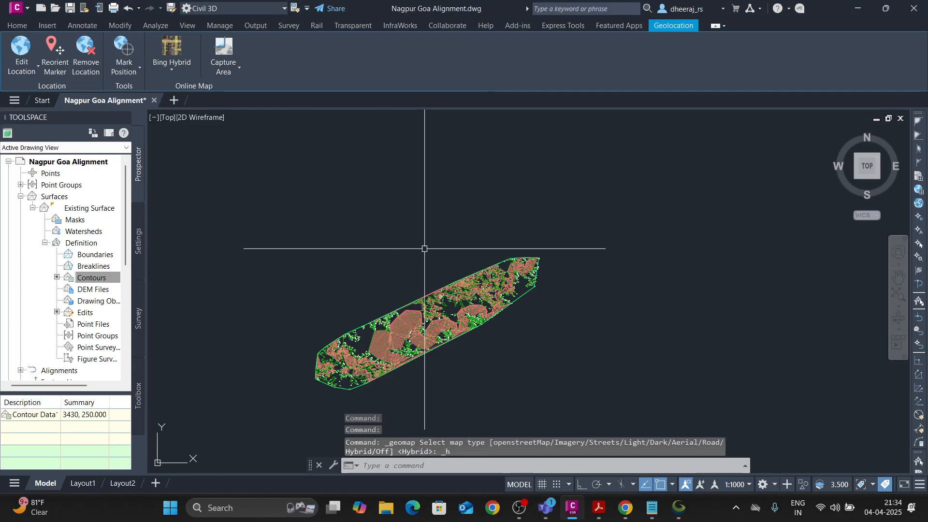
pyautogui.scroll(-5, 424, 242)
pyautogui.scroll(5, 425, 222)
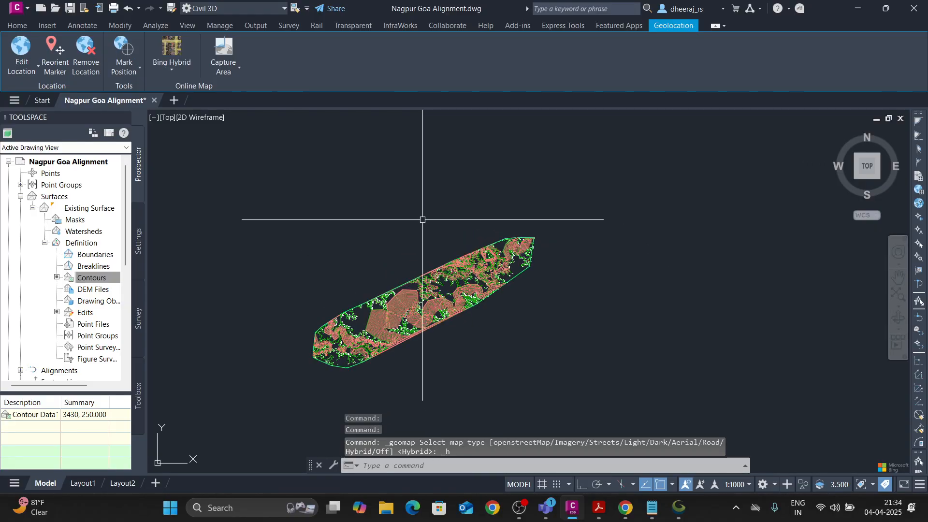
# Edit the UTM zone number in the drawing settings' coordinate system code, entering 4 as the digit, and accept the settings.
pyautogui.click(17, 25)
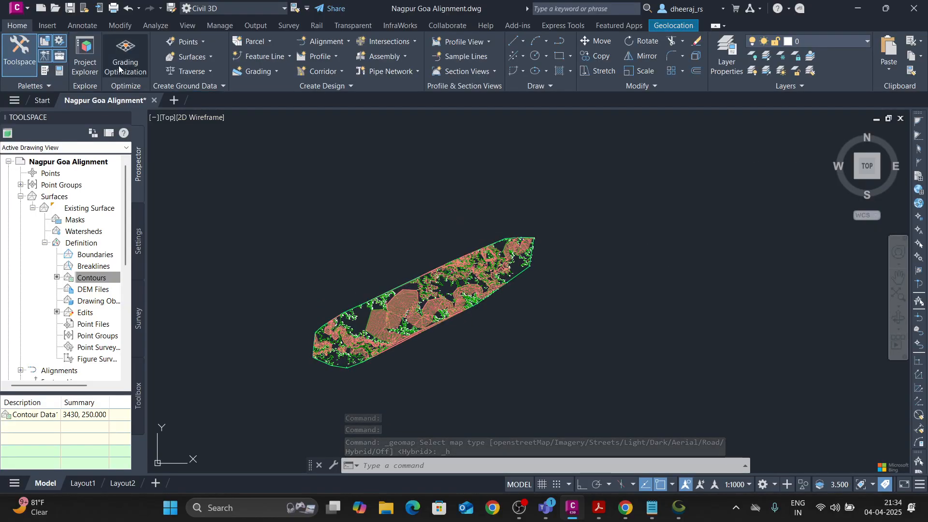
pyautogui.click(139, 244)
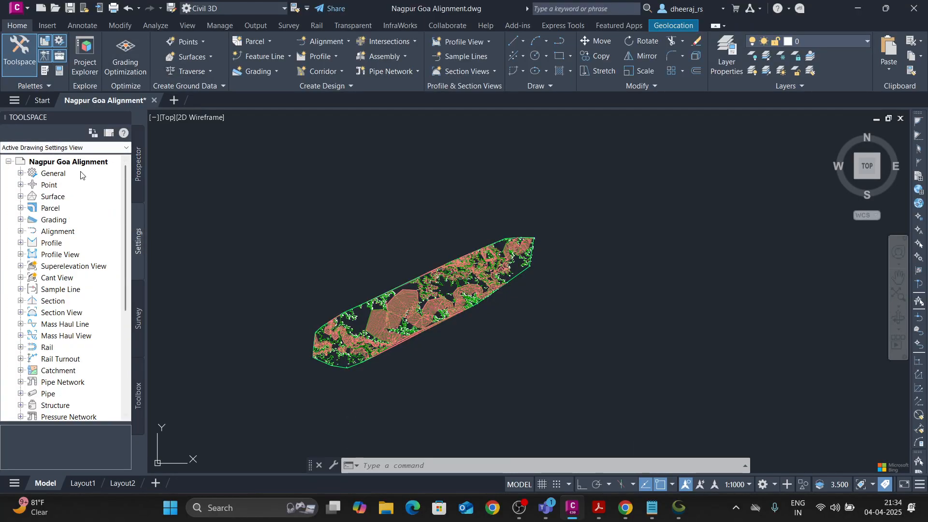
pyautogui.click(80, 164)
pyautogui.rightClick(81, 164)
pyautogui.click(126, 170)
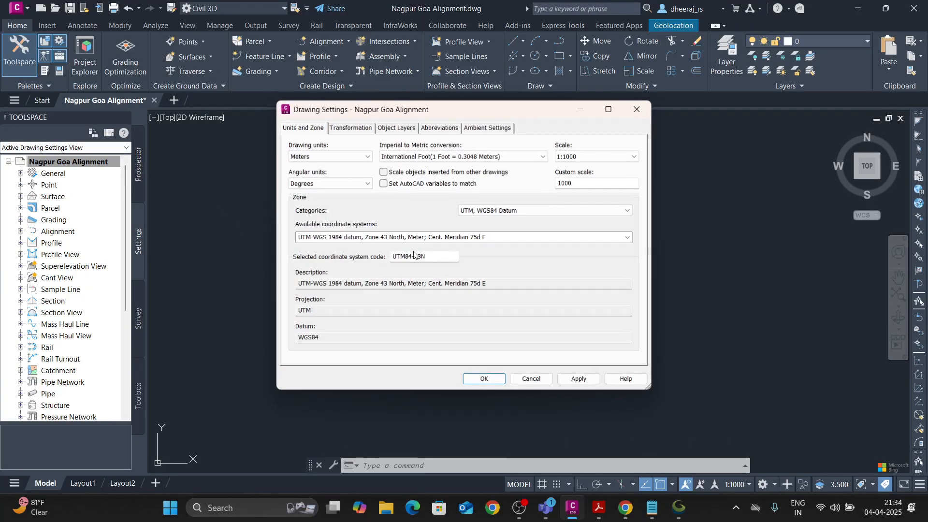
pyautogui.click(438, 256)
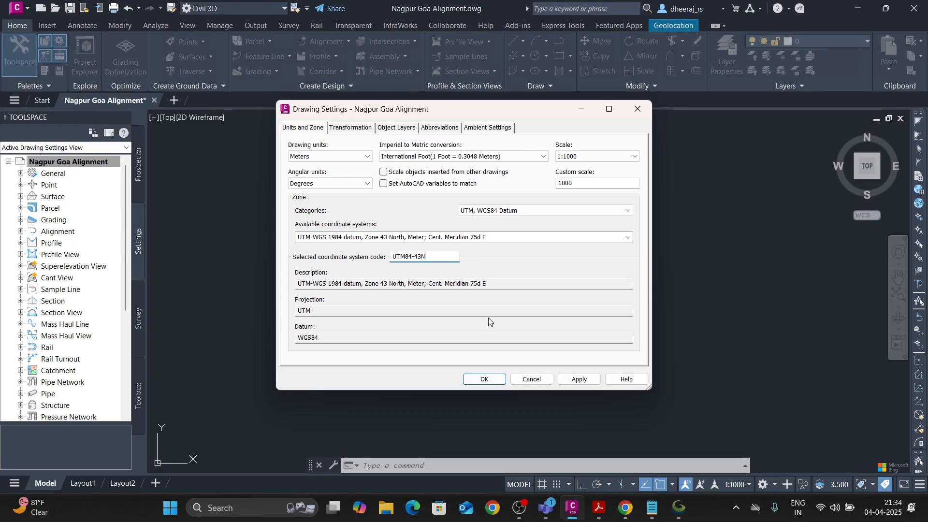
pyautogui.press('BackSpace')
pyautogui.write('4')
pyautogui.click(483, 379)
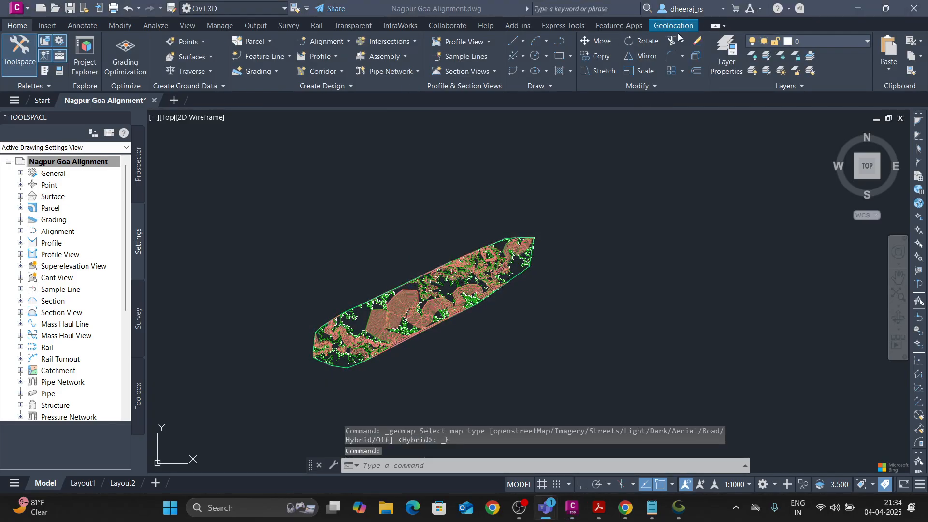
# Switch the online map to Bing Aerial and check the area around the surface.
pyautogui.click(644, 183)
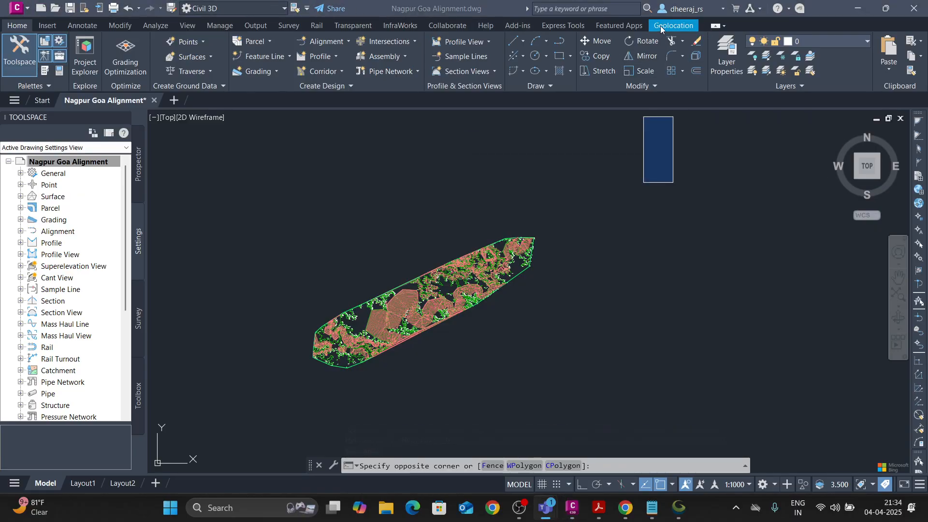
pyautogui.click(672, 25)
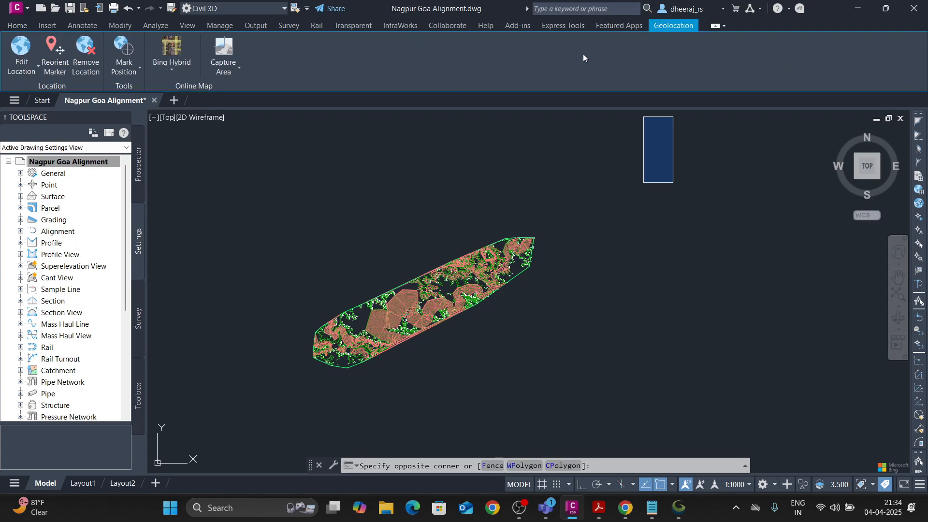
pyautogui.click(182, 71)
pyautogui.click(192, 208)
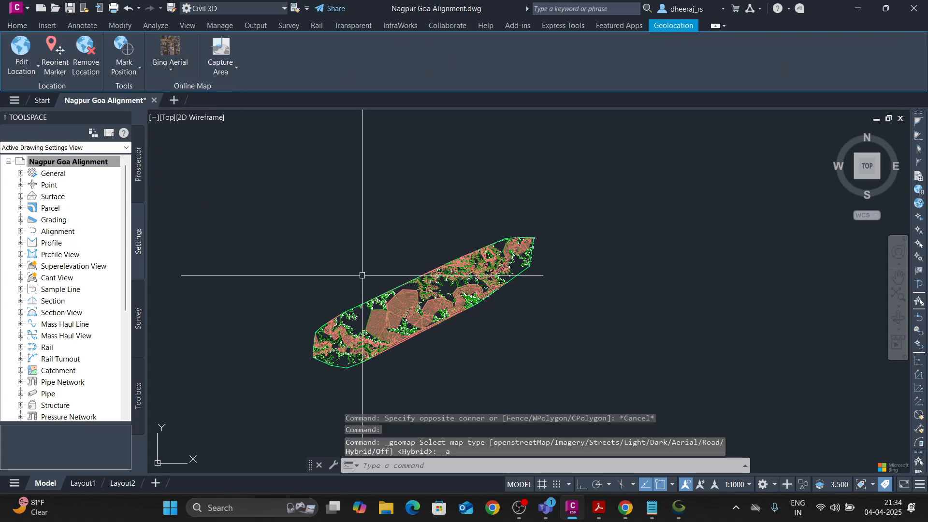
pyautogui.scroll(-6, 361, 256)
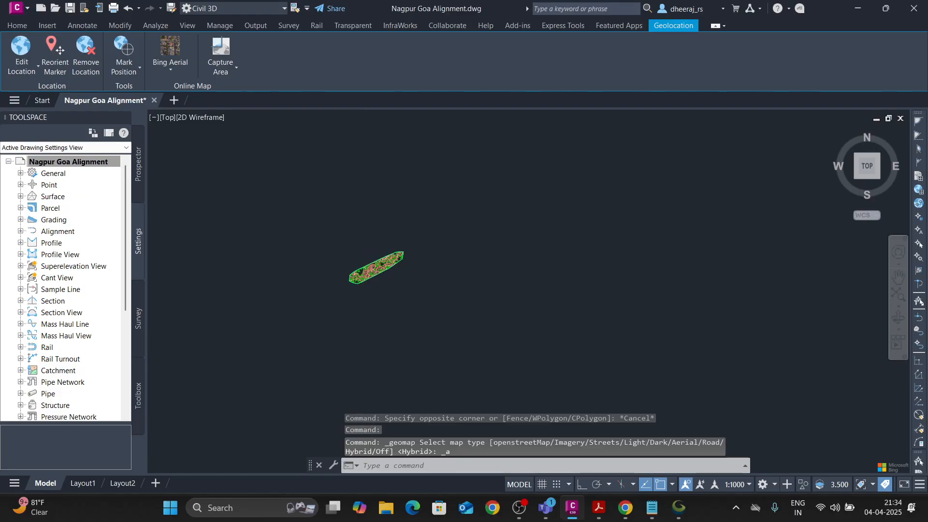
pyautogui.scroll(6, 362, 253)
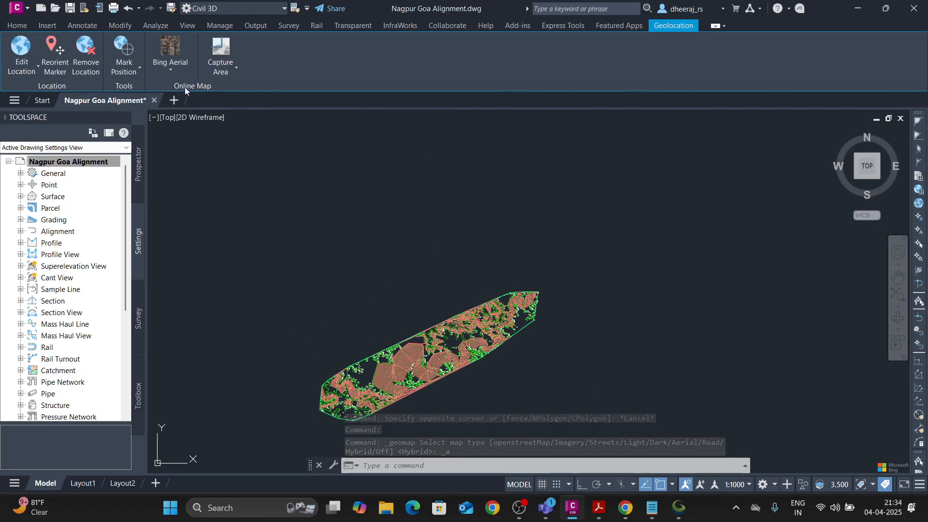
# Set the online map back to Bing Hybrid and check the area around the surface.
pyautogui.click(170, 68)
pyautogui.click(196, 262)
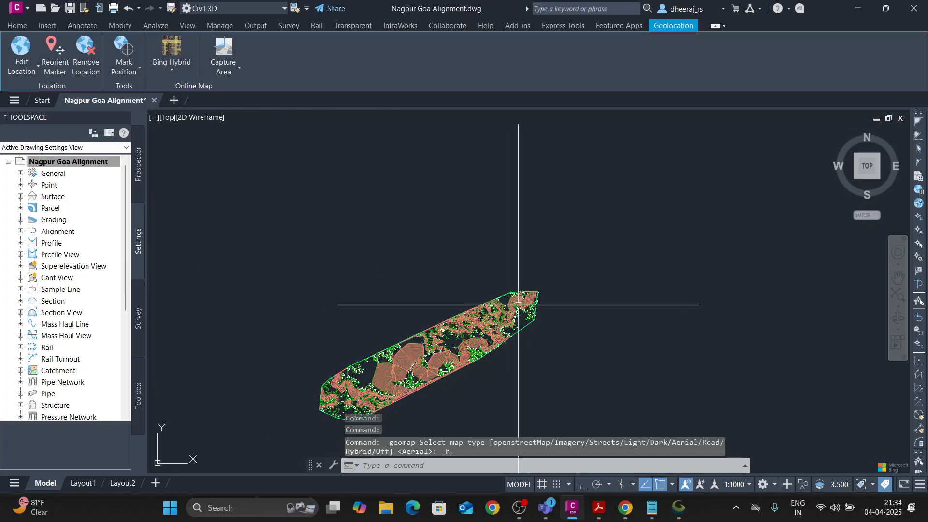
pyautogui.scroll(2, 518, 305)
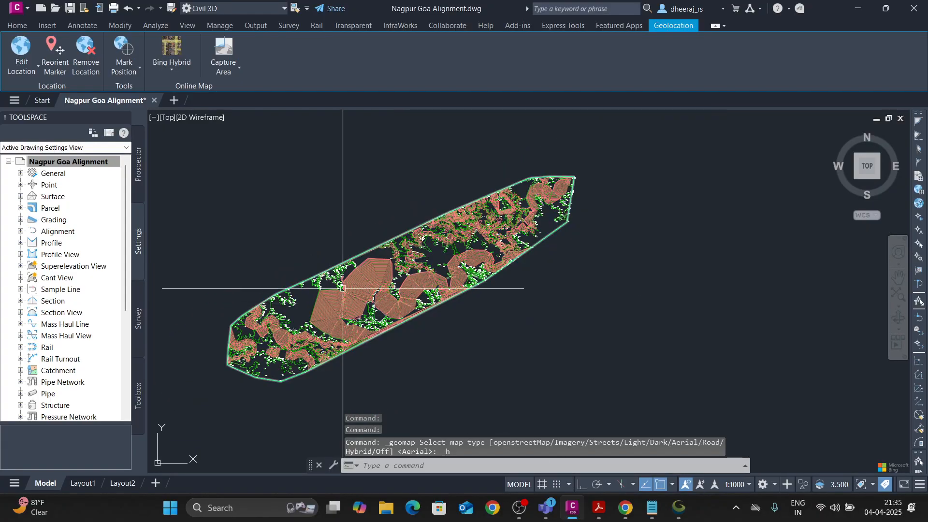
pyautogui.click(17, 25)
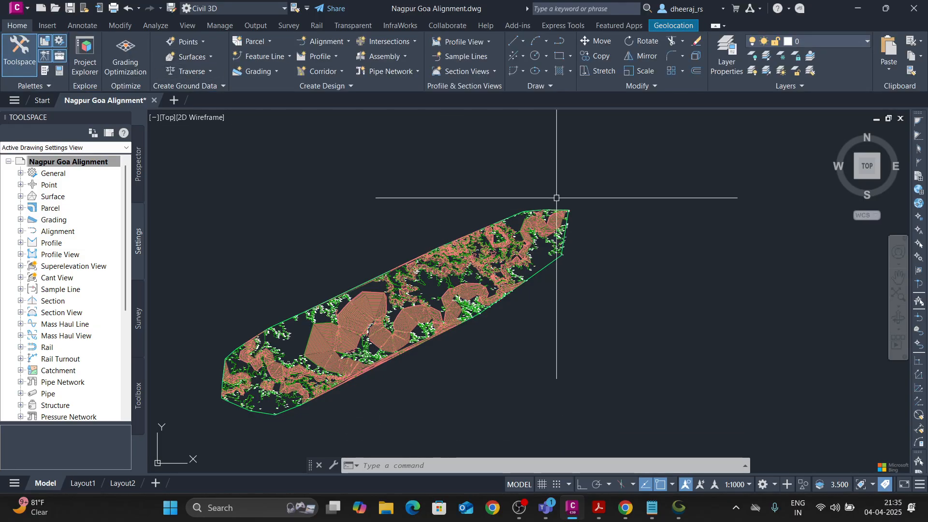
pyautogui.scroll(-10, 335, 321)
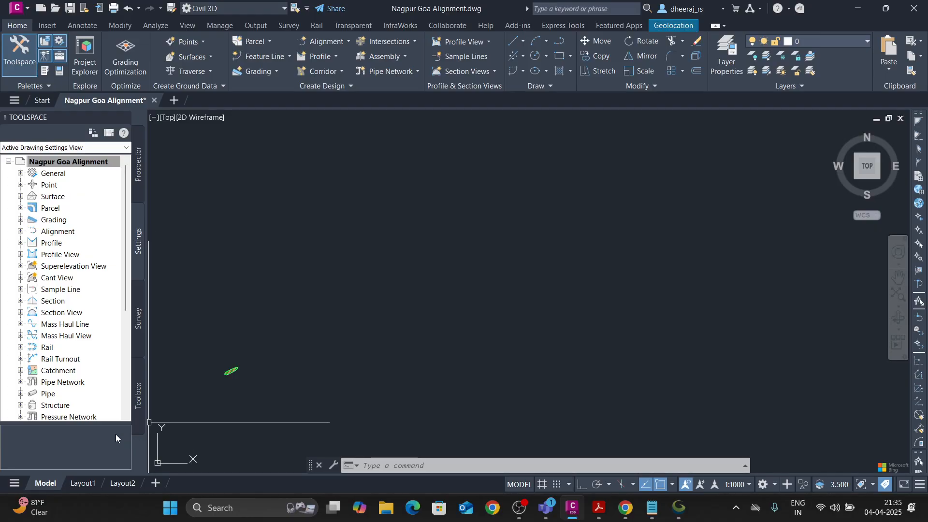
# Start a new centerline alignment layout for the surface and name it "Nagpur Goa CL".
pyautogui.moveTo(196, 398); pyautogui.dragTo(521, 303, button='middle')
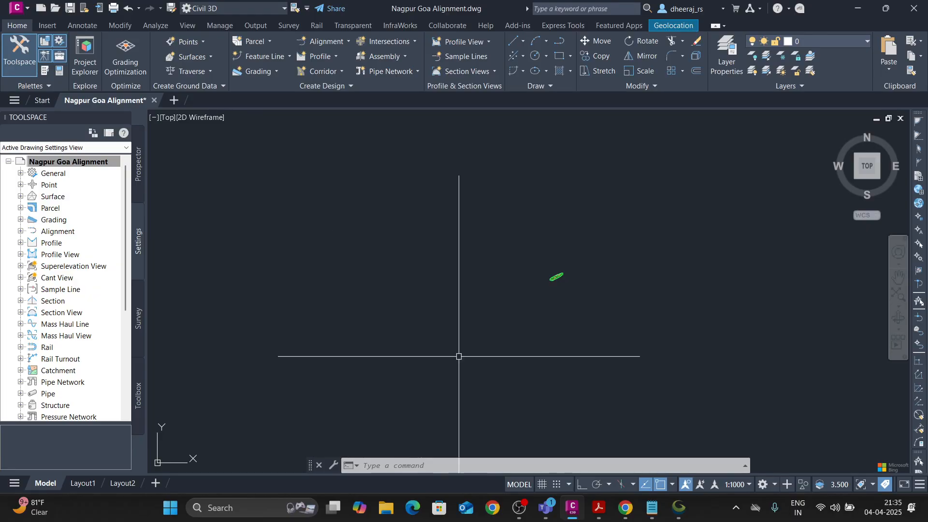
pyautogui.scroll(10, 454, 311)
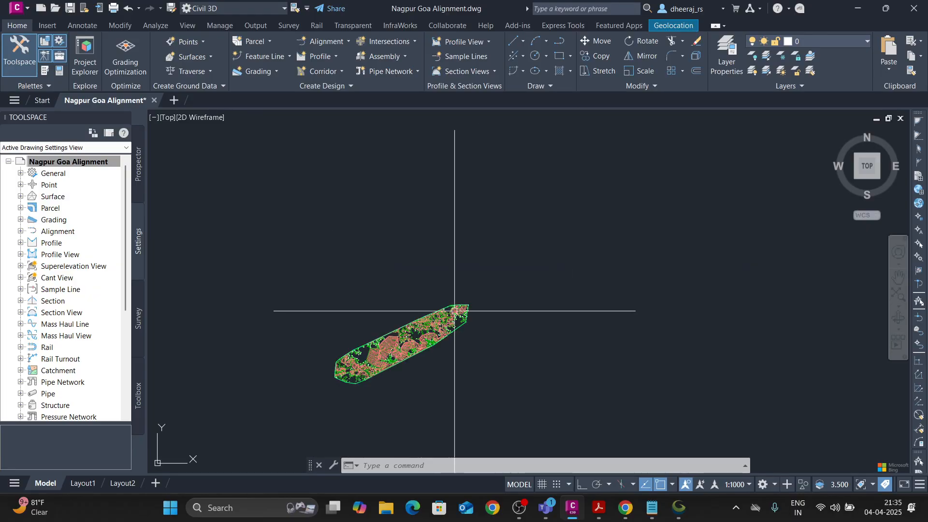
pyautogui.scroll(8, 438, 314)
pyautogui.moveTo(435, 323); pyautogui.dragTo(508, 245, button='middle')
pyautogui.moveTo(574, 232); pyautogui.dragTo(580, 197, button='middle')
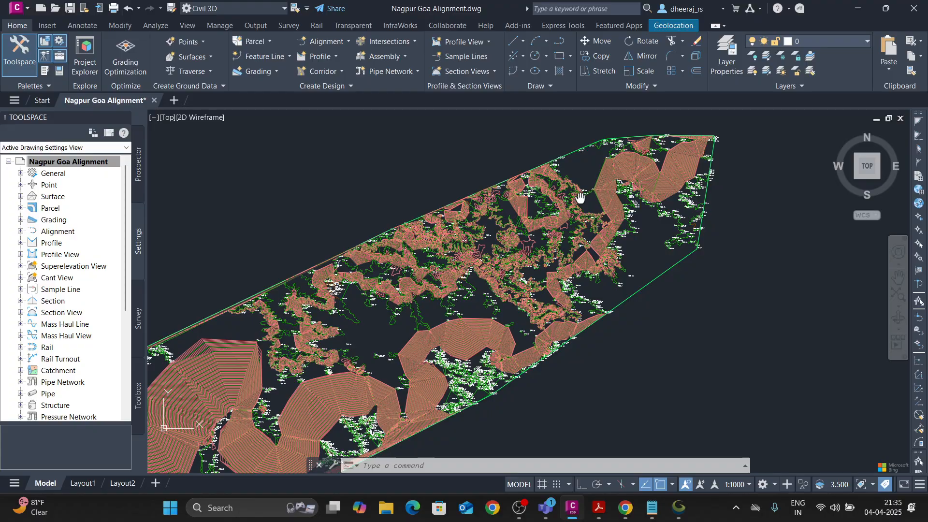
pyautogui.scroll(-3, 439, 283)
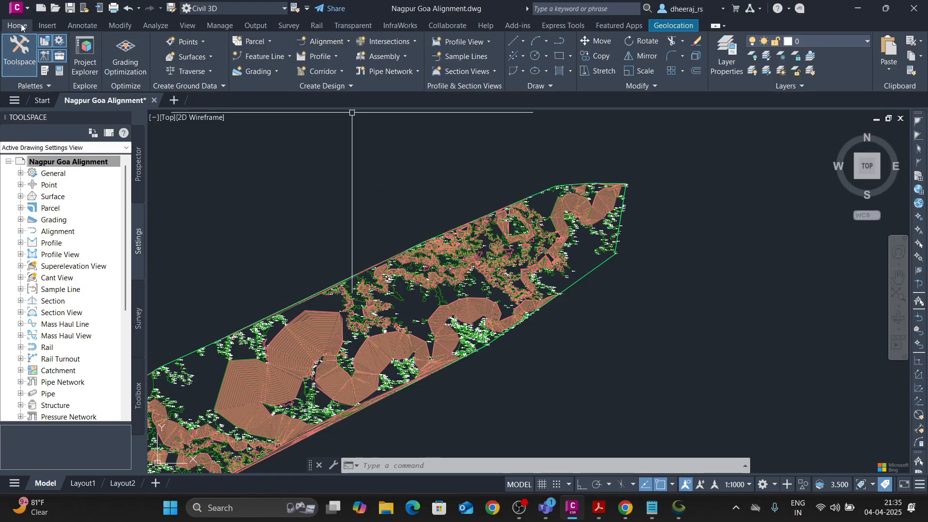
pyautogui.click(348, 42)
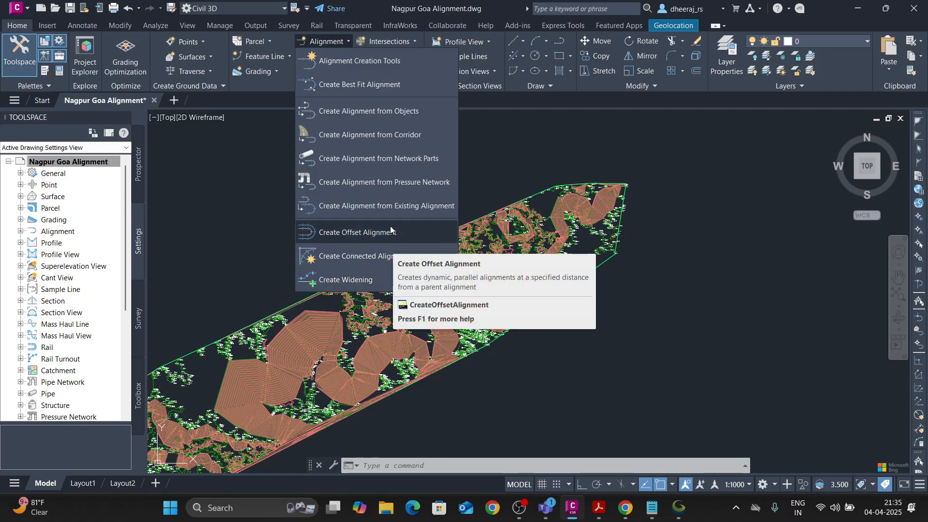
pyautogui.click(359, 64)
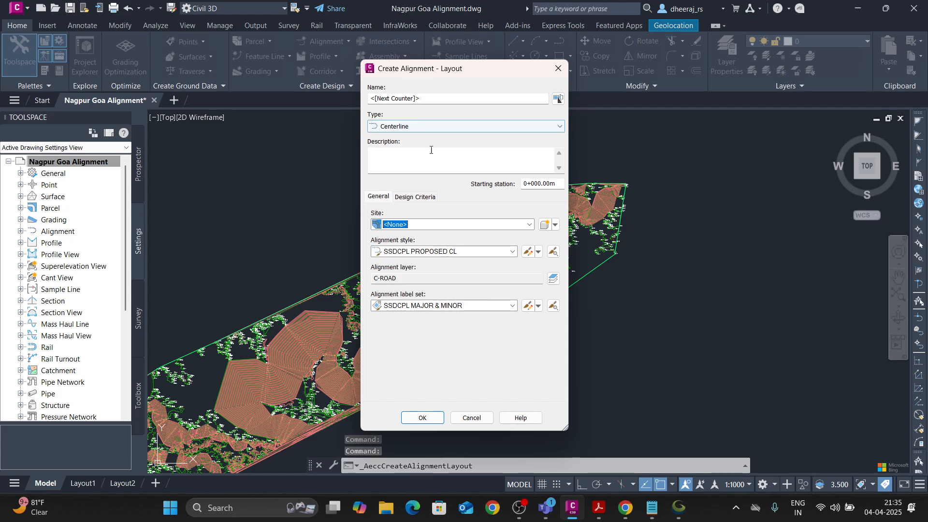
pyautogui.tripleClick(422, 99)
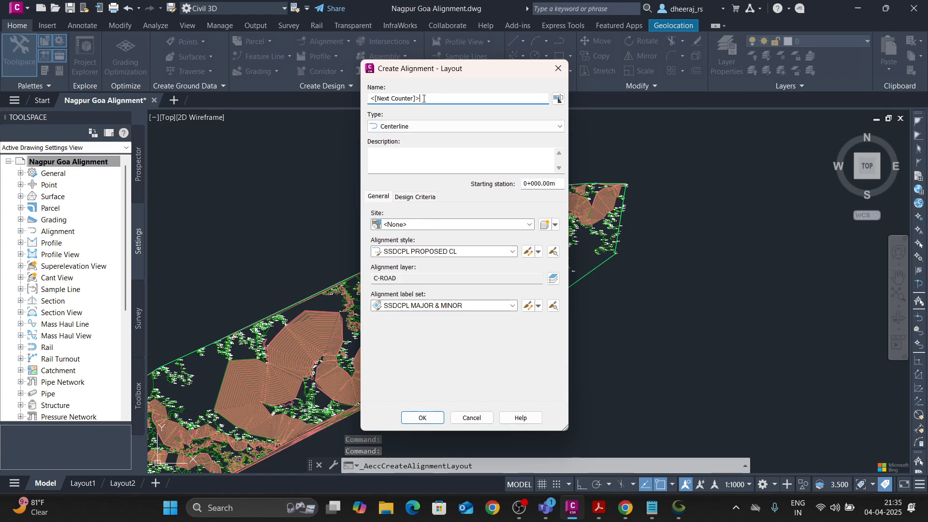
pyautogui.write('Nagpur Goa')
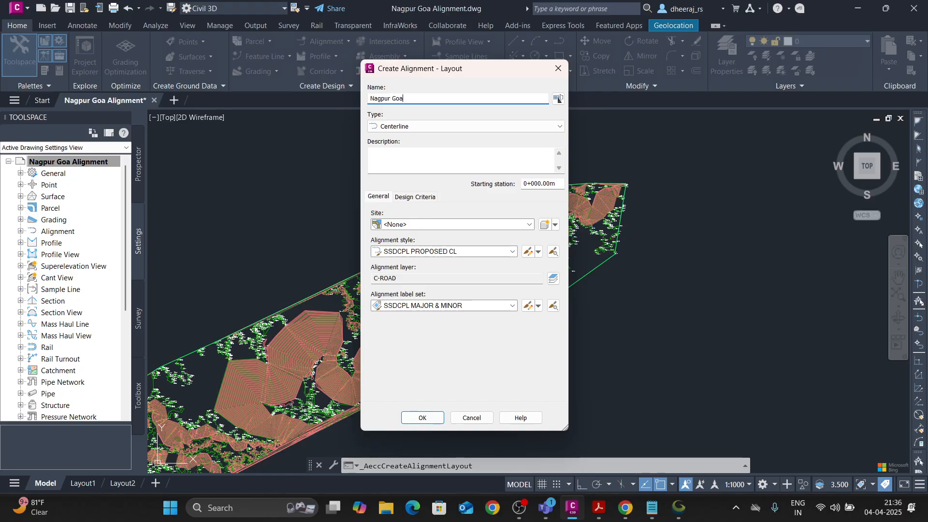
pyautogui.write(' CL')
# Choose SSDCPL PROPOSED CL as the alignment style for the new alignment.
pyautogui.click(512, 251)
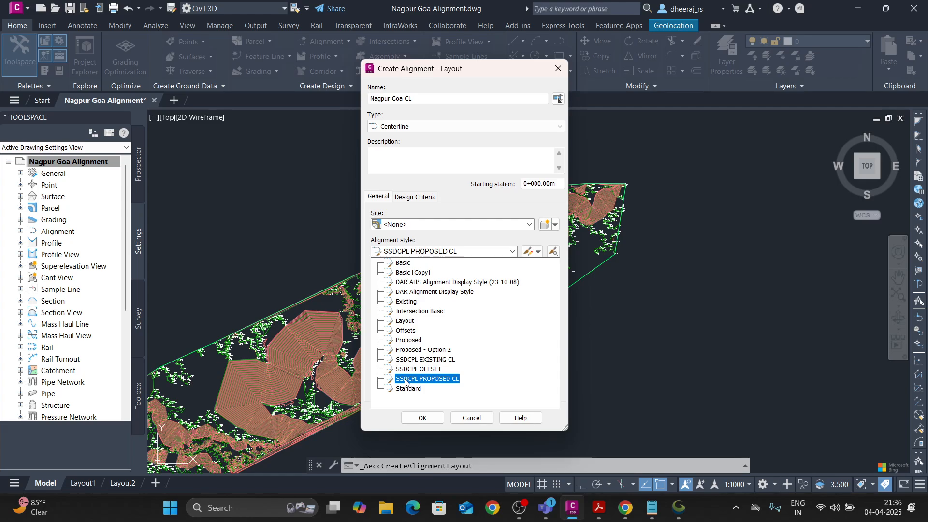
pyautogui.click(433, 380)
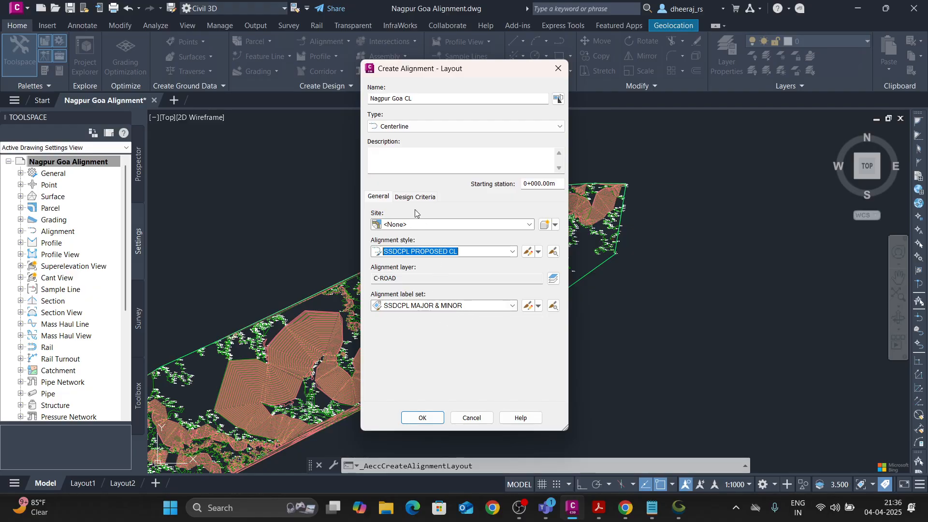
pyautogui.click(382, 196)
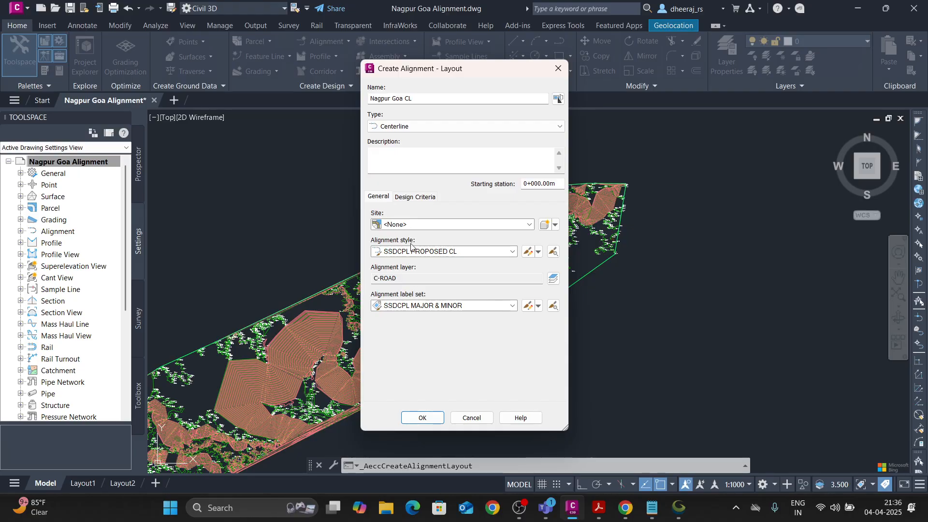
# Set the alignment's starting design speed to 100 km/h and keep criteria-based design enabled.
pyautogui.click(412, 199)
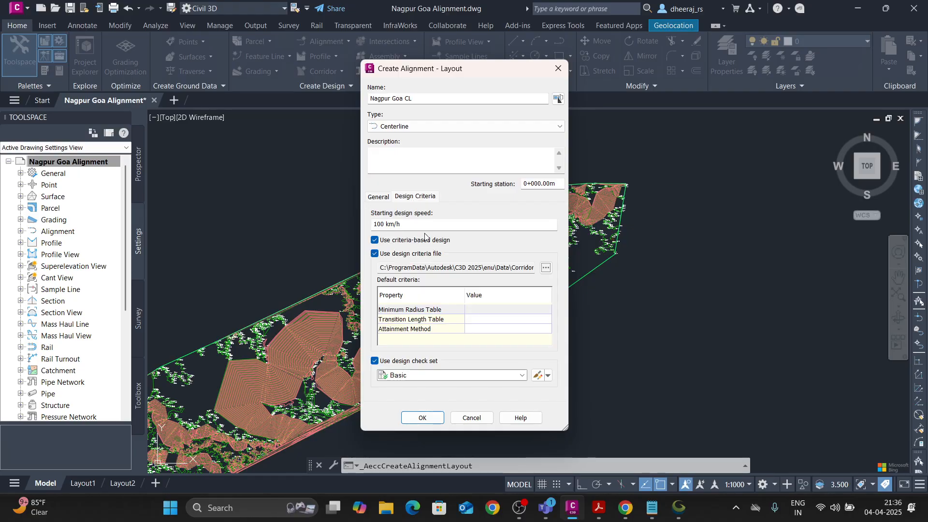
pyautogui.click(381, 225)
pyautogui.press('BackSpace')
pyautogui.write('0')
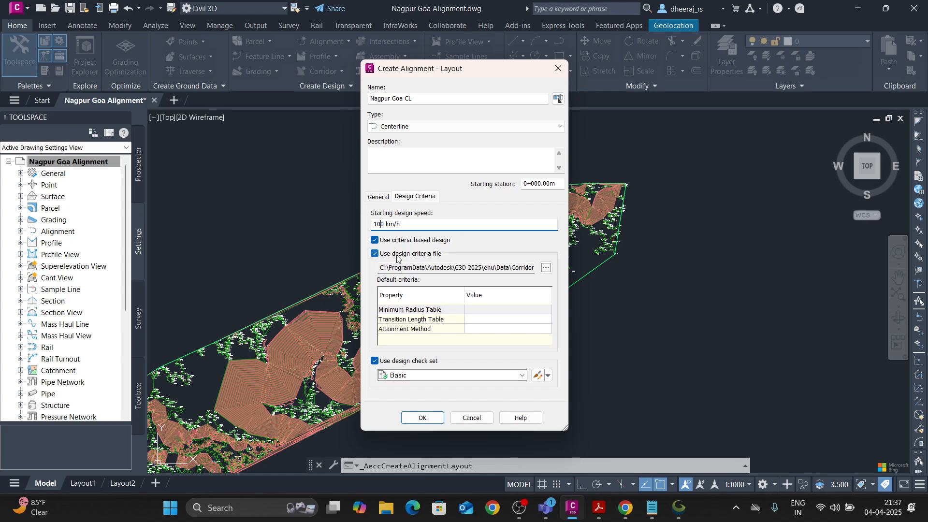
pyautogui.click(375, 241)
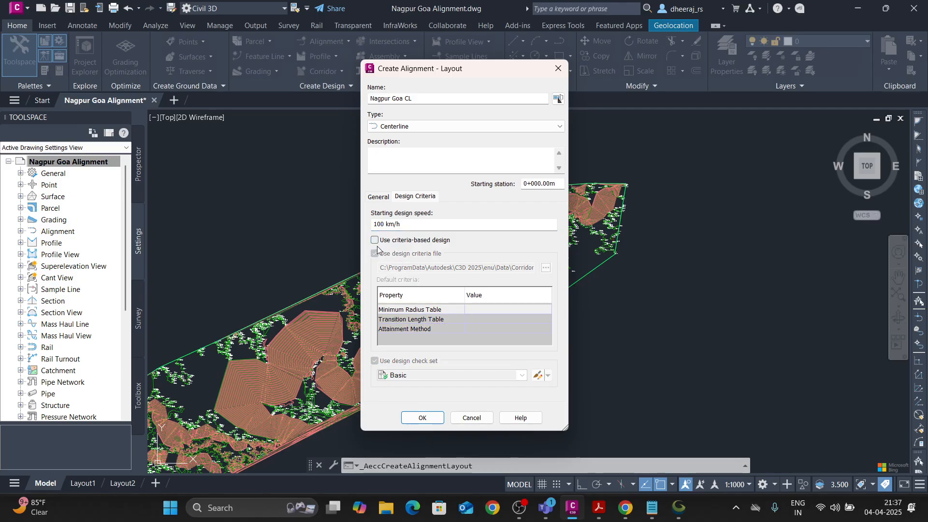
pyautogui.click(375, 240)
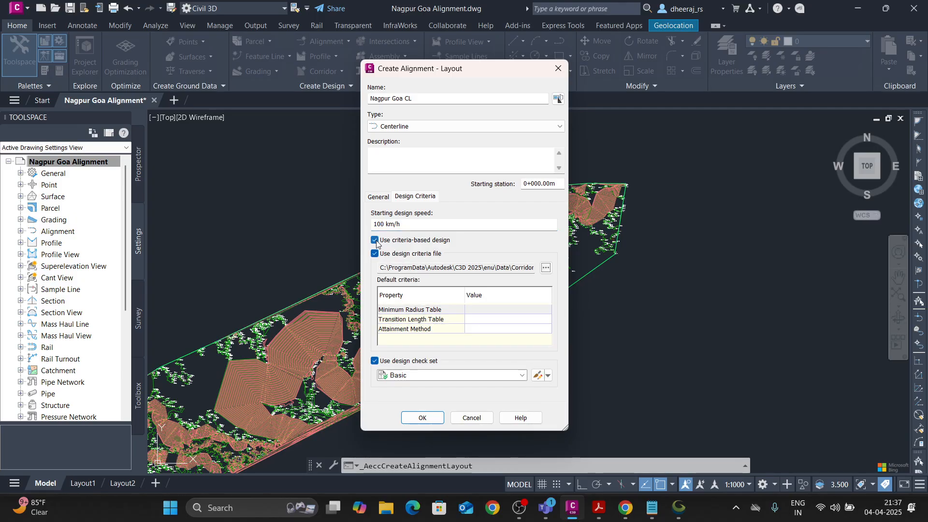
# Load IRC Road Standards from the Metric folder as the alignment's design criteria file.
pyautogui.click(545, 267)
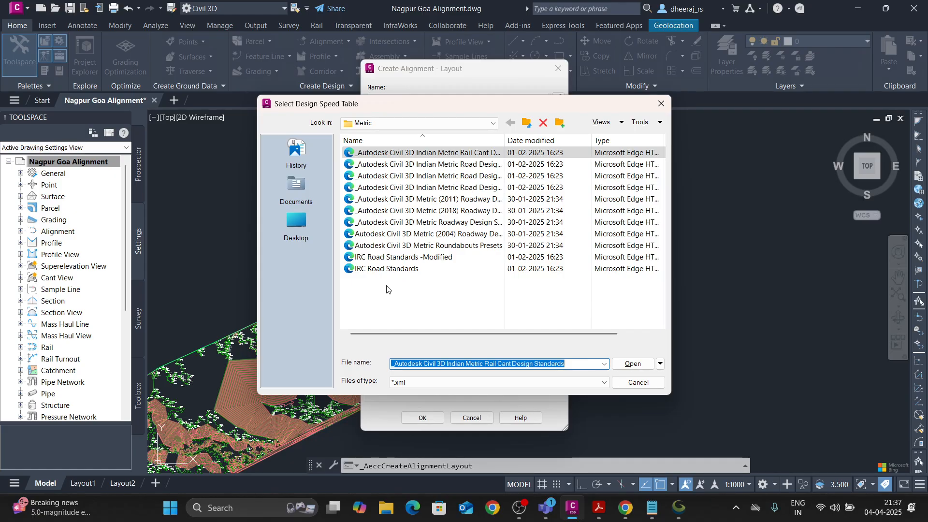
pyautogui.click(395, 270)
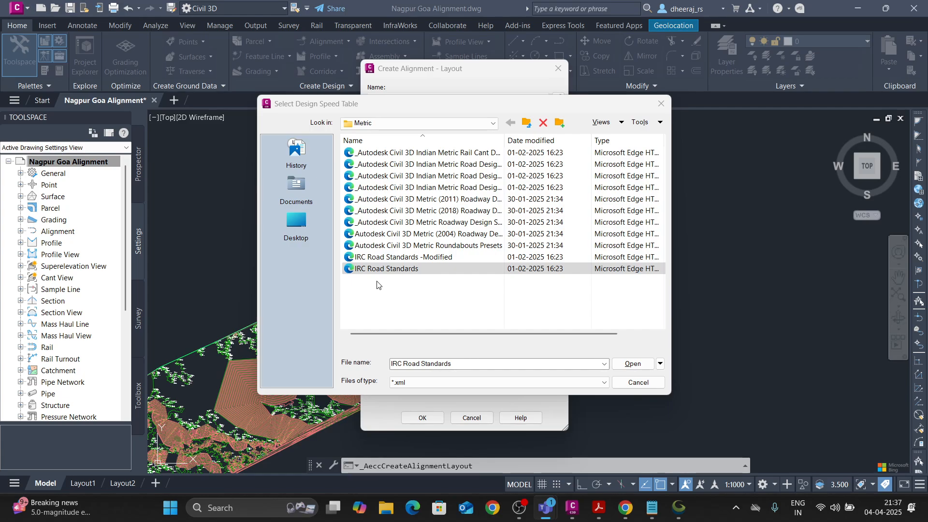
pyautogui.click(398, 273)
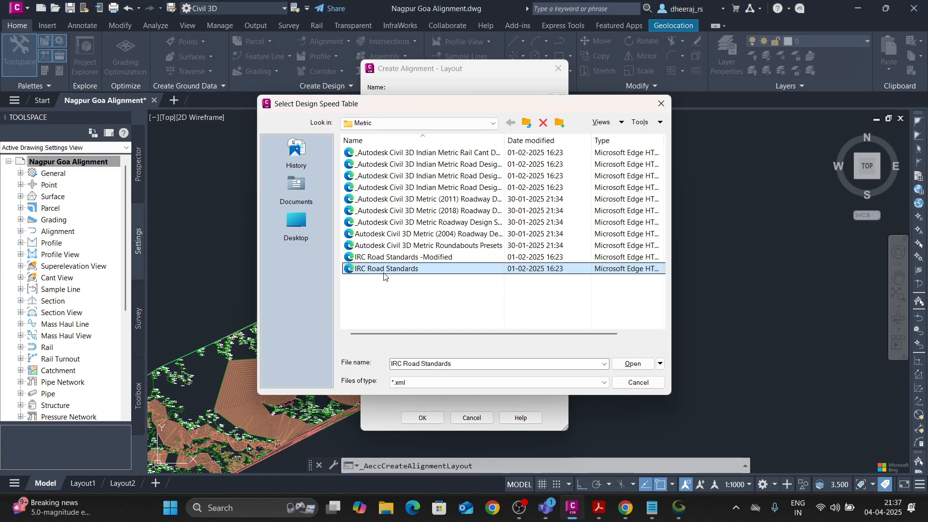
pyautogui.click(627, 365)
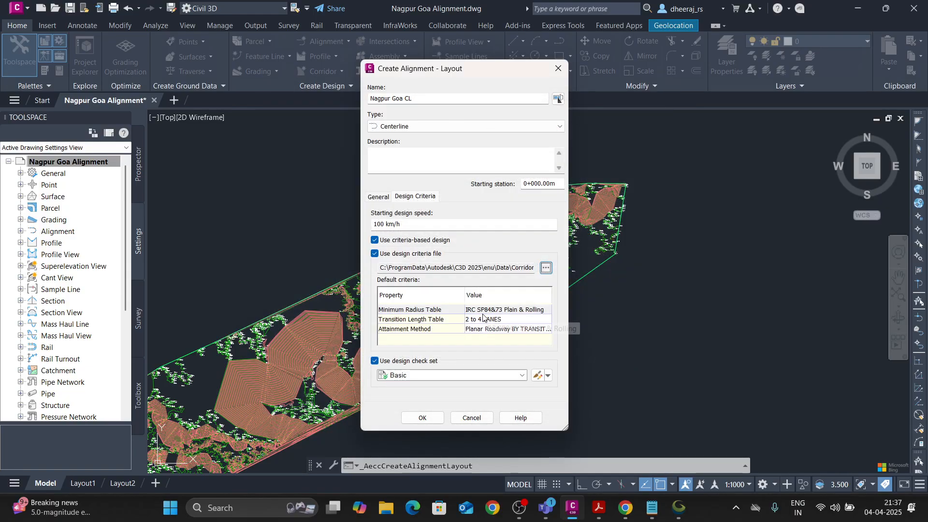
# Set the minimum radius table in the default criteria to IRC SP99 Expressways.
pyautogui.click(501, 310)
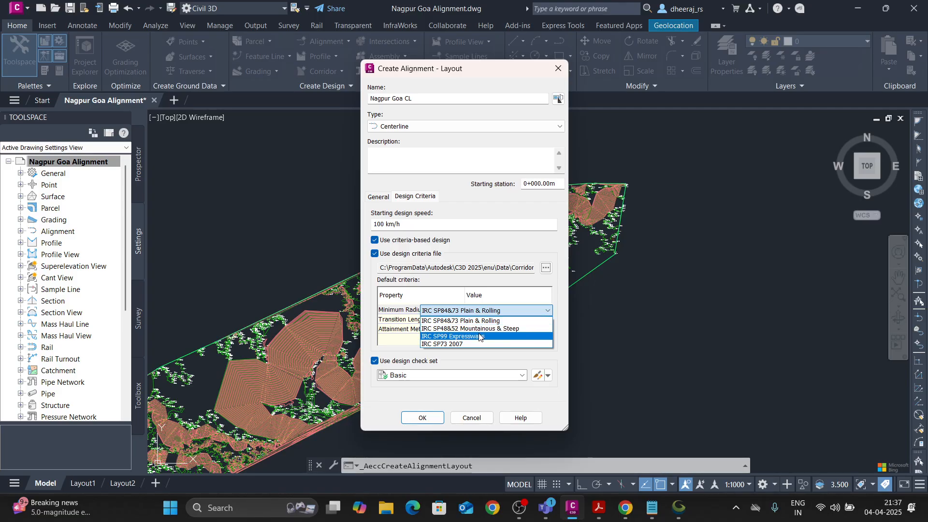
pyautogui.click(385, 343)
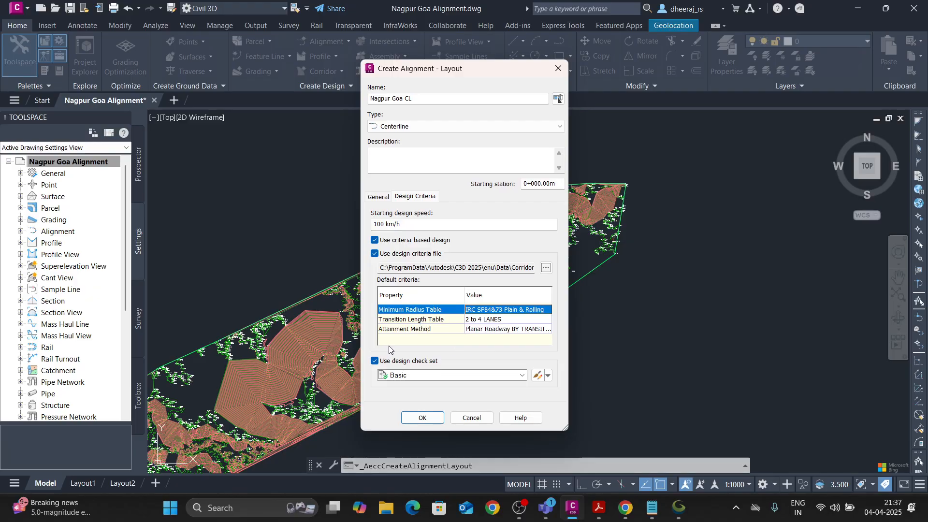
pyautogui.click(498, 311)
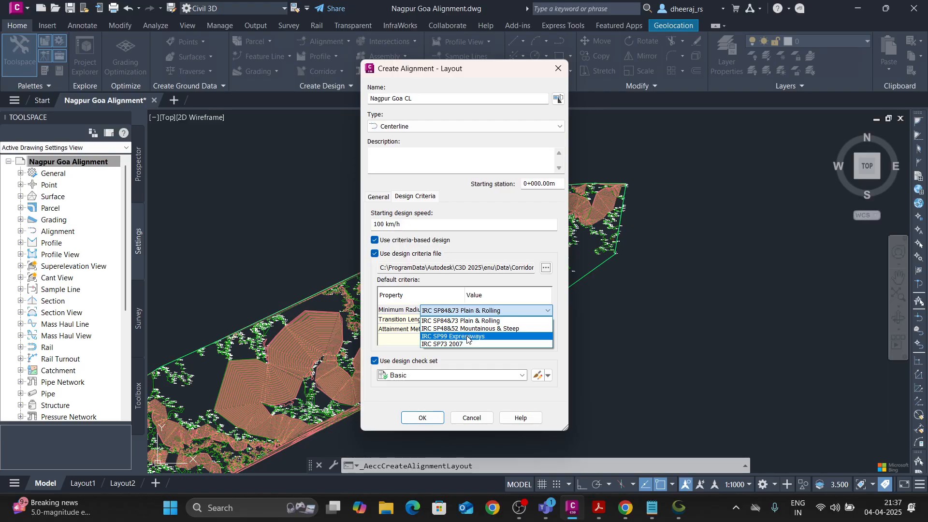
pyautogui.click(468, 337)
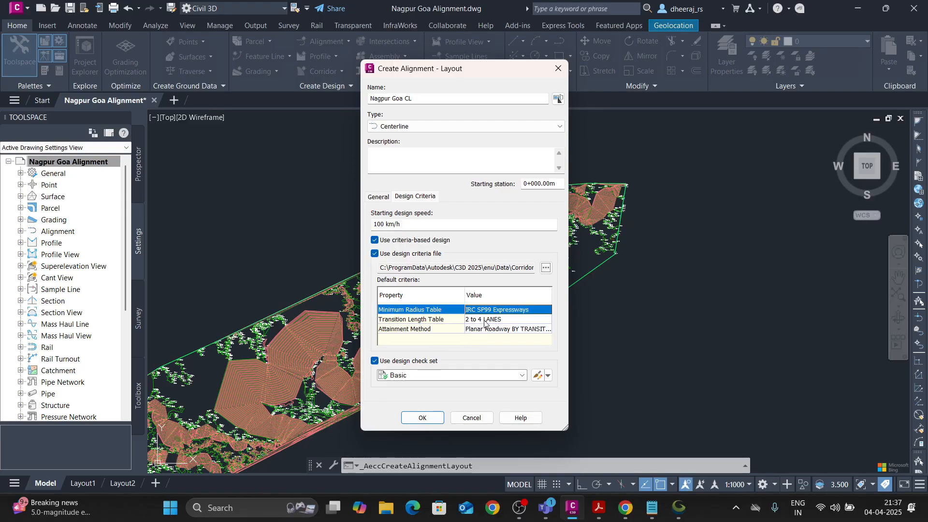
# Set the transition length table to ALL LANES and accept the alignment settings.
pyautogui.click(483, 321)
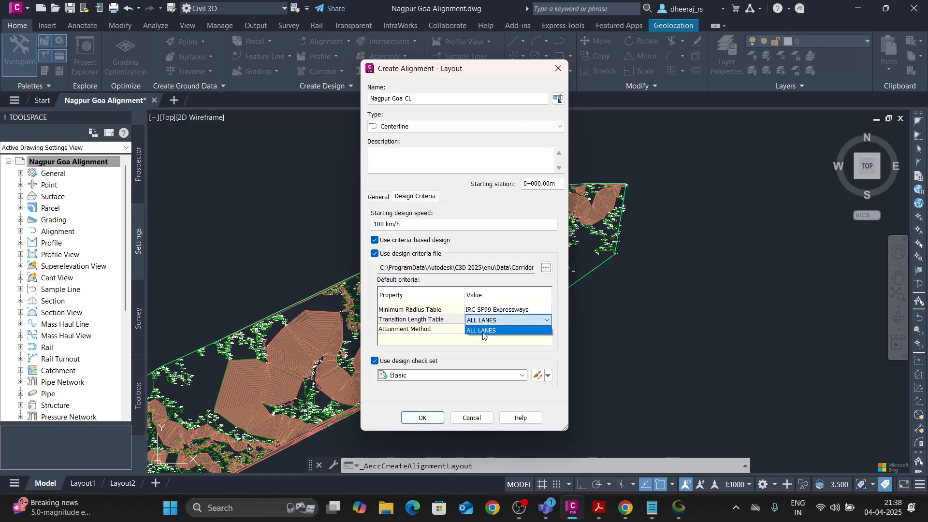
pyautogui.click(483, 331)
pyautogui.click(484, 320)
pyautogui.click(484, 333)
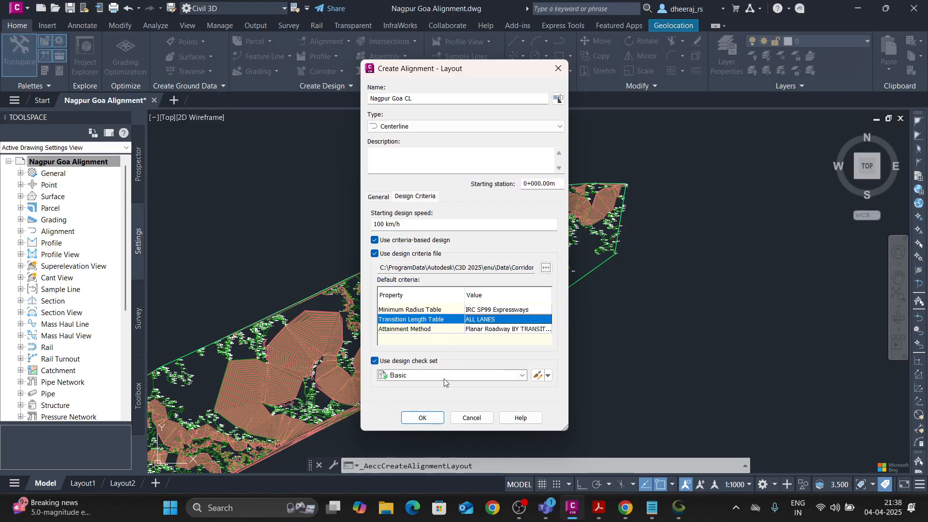
pyautogui.click(382, 197)
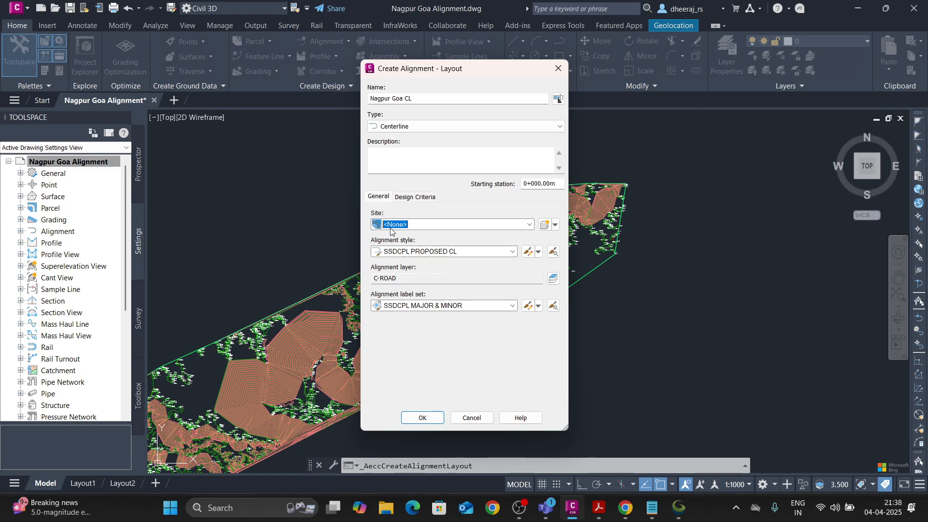
pyautogui.click(417, 418)
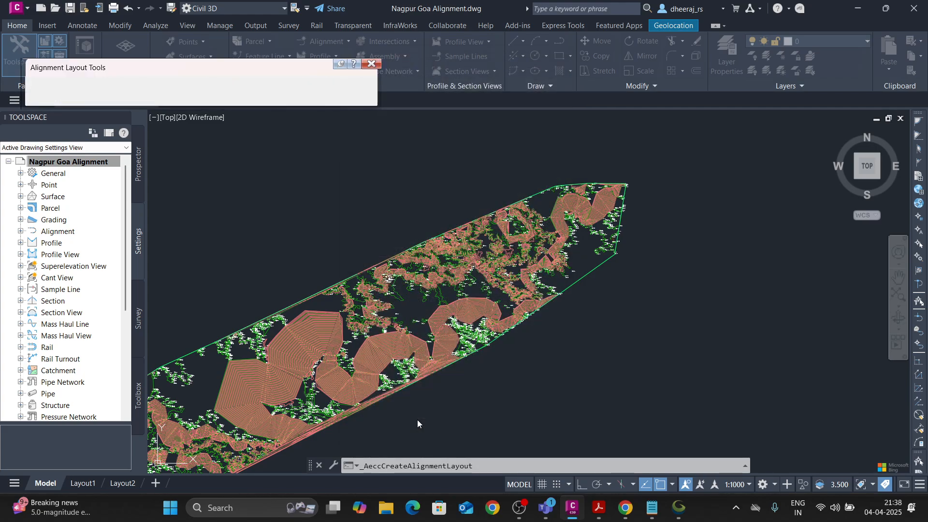
# Begin laying out the Nagpur Goa CL alignment with Tangent-Tangent (No curves), placing its start point near the surface's northeast corner.
pyautogui.moveTo(212, 69)
pyautogui.mouseDown()
pyautogui.moveTo(349, 114)
pyautogui.moveTo(329, 114)
pyautogui.moveTo(320, 137)
pyautogui.mouseUp()
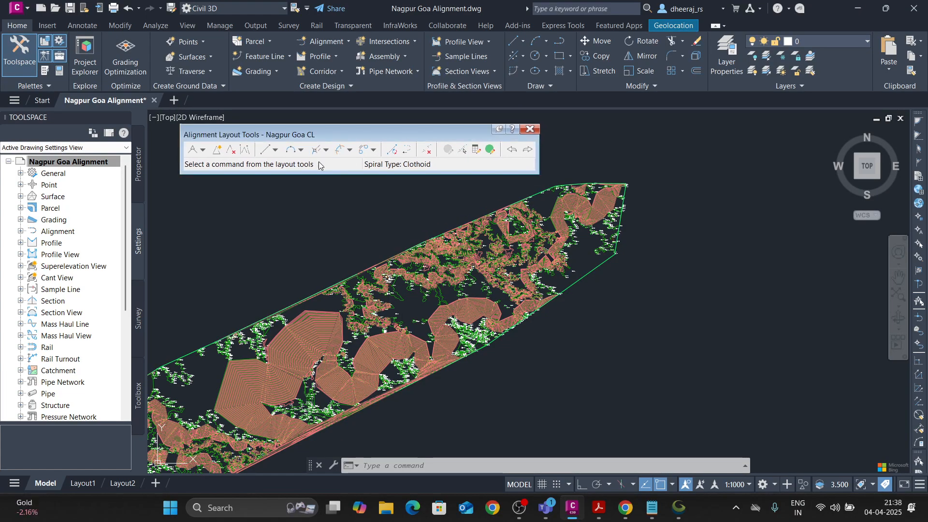
pyautogui.moveTo(340, 136); pyautogui.dragTo(326, 137)
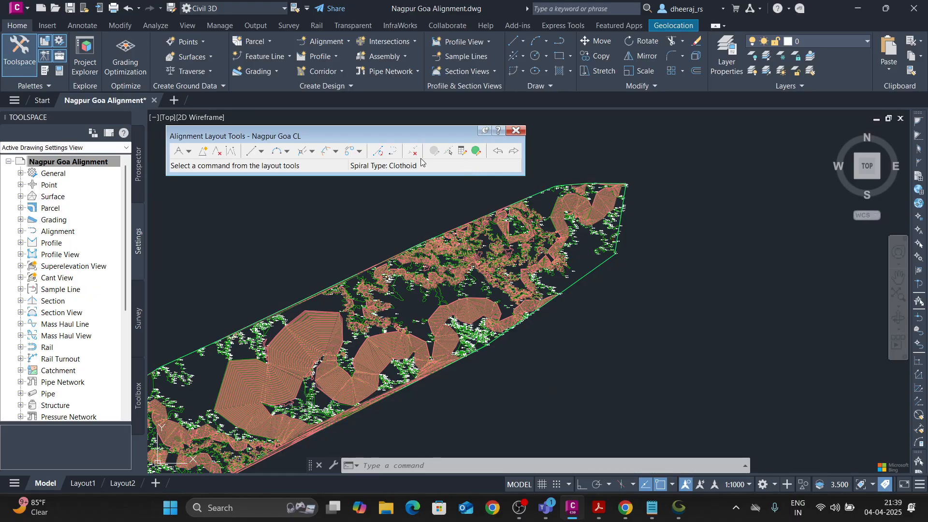
pyautogui.click(189, 152)
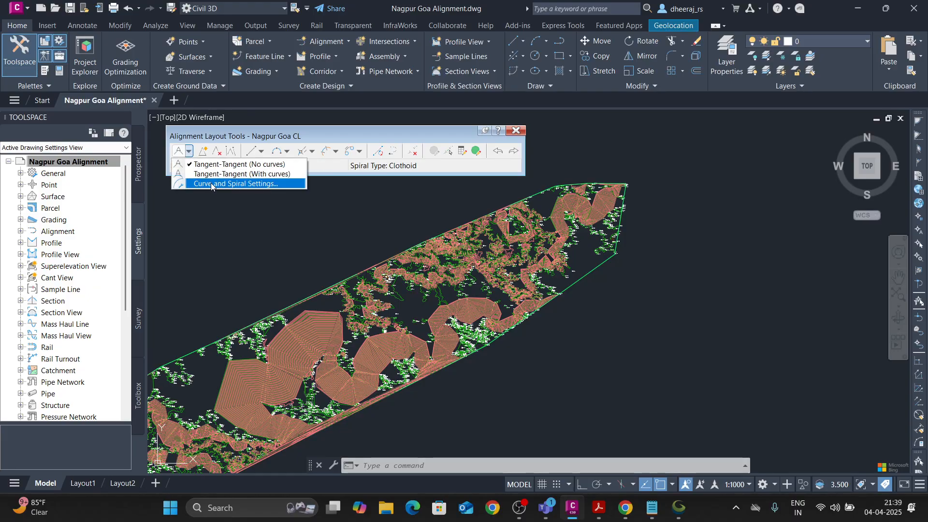
pyautogui.click(244, 165)
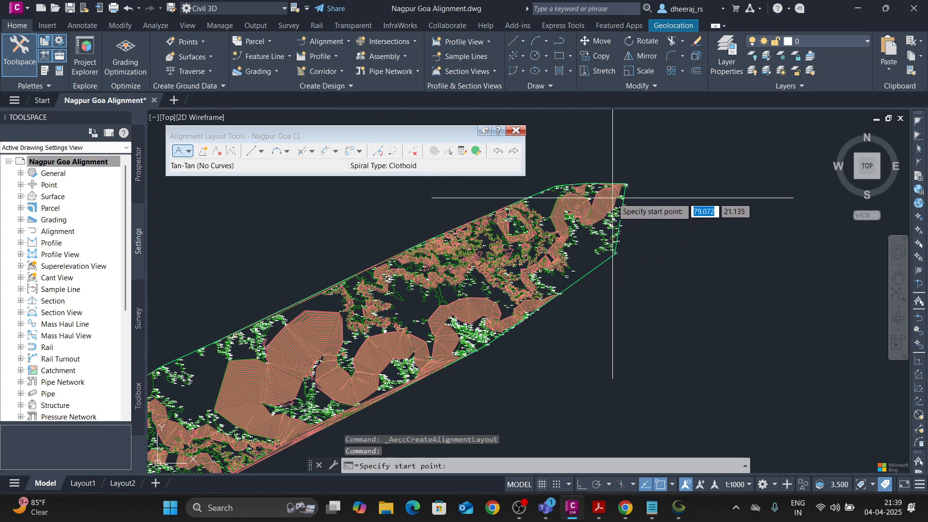
pyautogui.scroll(5, 615, 192)
pyautogui.scroll(8, 615, 193)
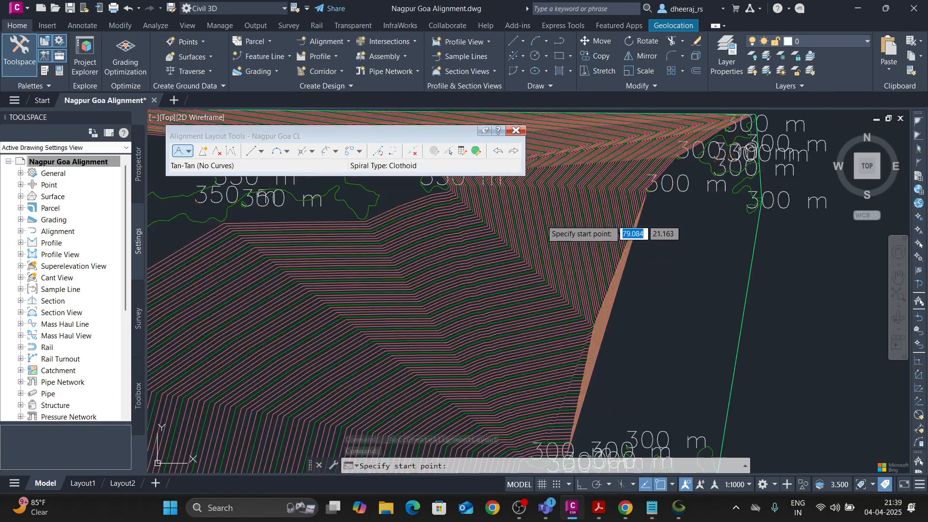
pyautogui.scroll(-5, 559, 232)
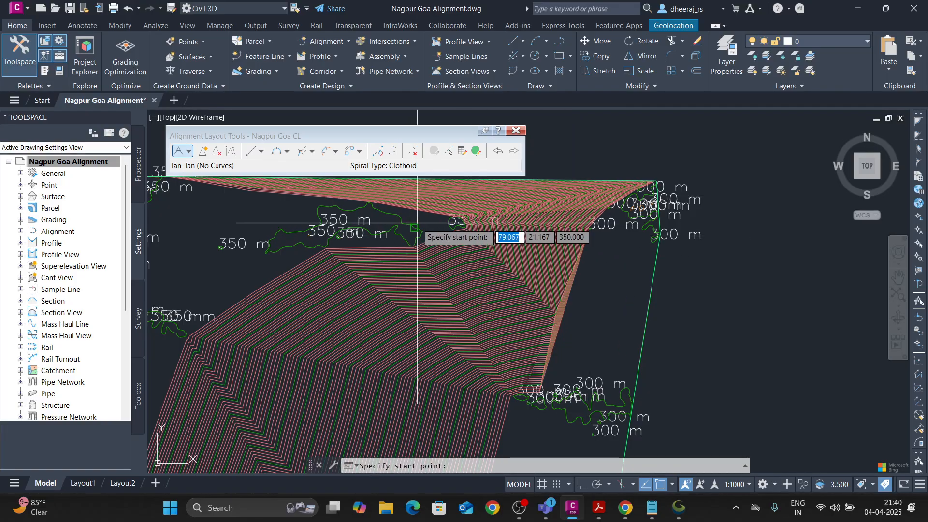
pyautogui.click(434, 222)
pyautogui.scroll(-6, 341, 267)
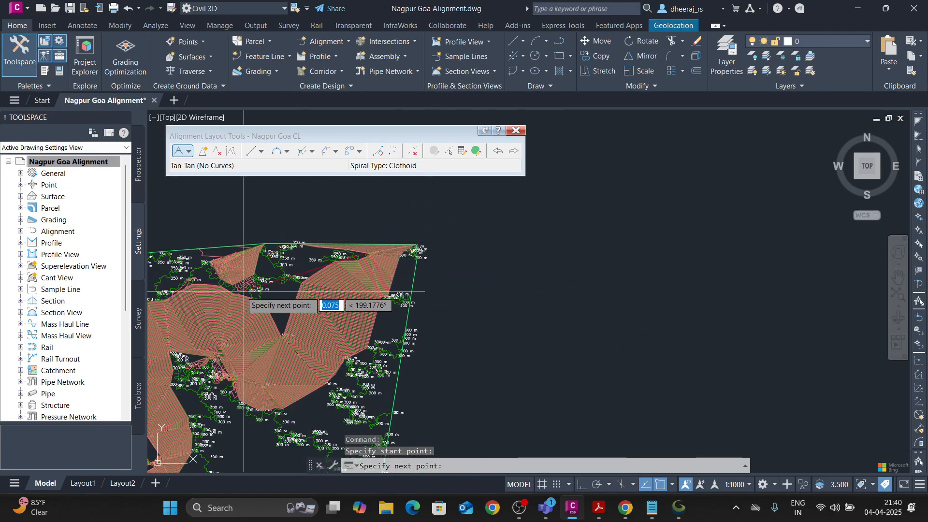
# Continue the alignment's tangents southwest through four intermediate PIs to the surface's southwest end and finish the layout.
pyautogui.moveTo(238, 289); pyautogui.dragTo(475, 290, button='middle')
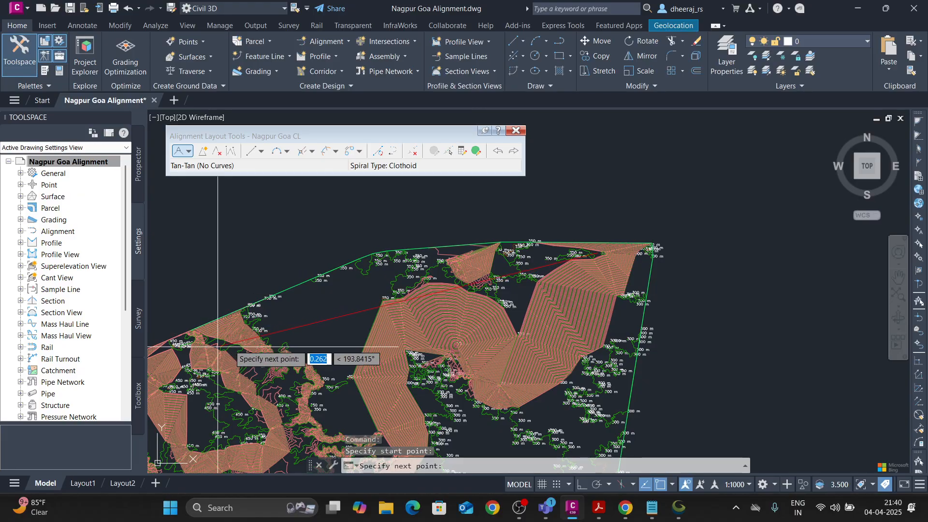
pyautogui.moveTo(412, 323); pyautogui.dragTo(602, 230, button='middle')
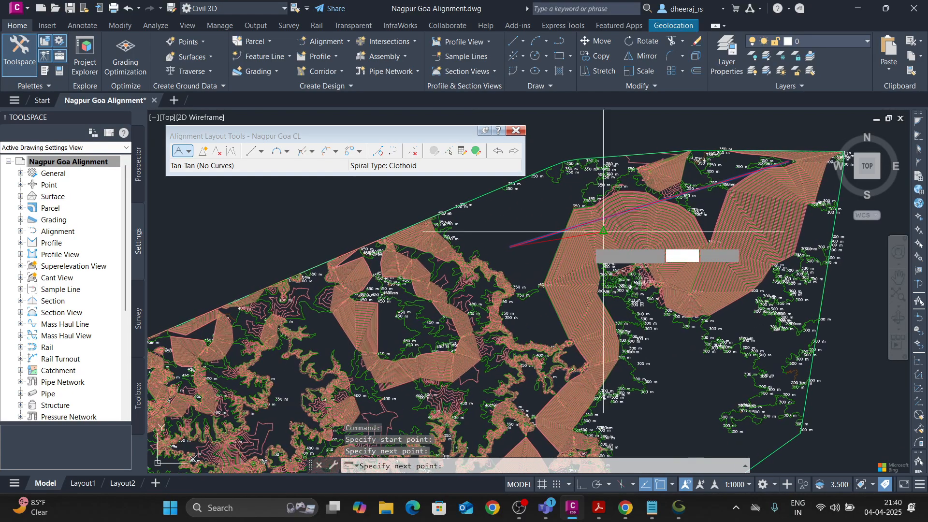
pyautogui.scroll(-4, 386, 328)
pyautogui.click(335, 361)
pyautogui.press('Return')
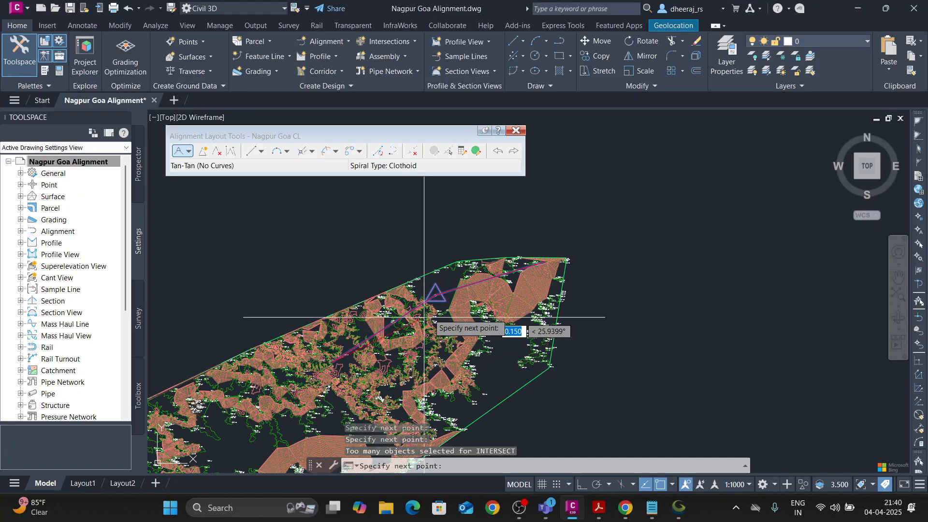
pyautogui.moveTo(424, 317); pyautogui.dragTo(564, 238, button='middle')
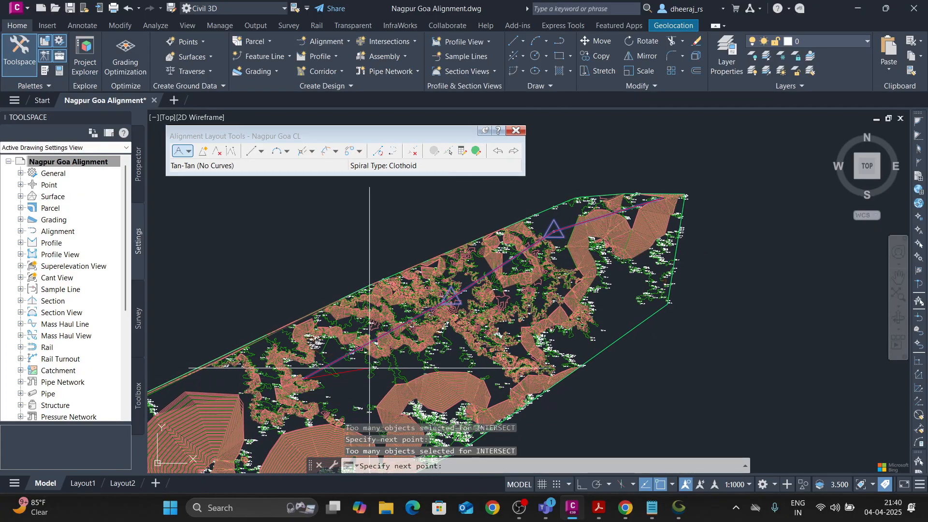
pyautogui.scroll(2, 370, 368)
pyautogui.scroll(-5, 251, 351)
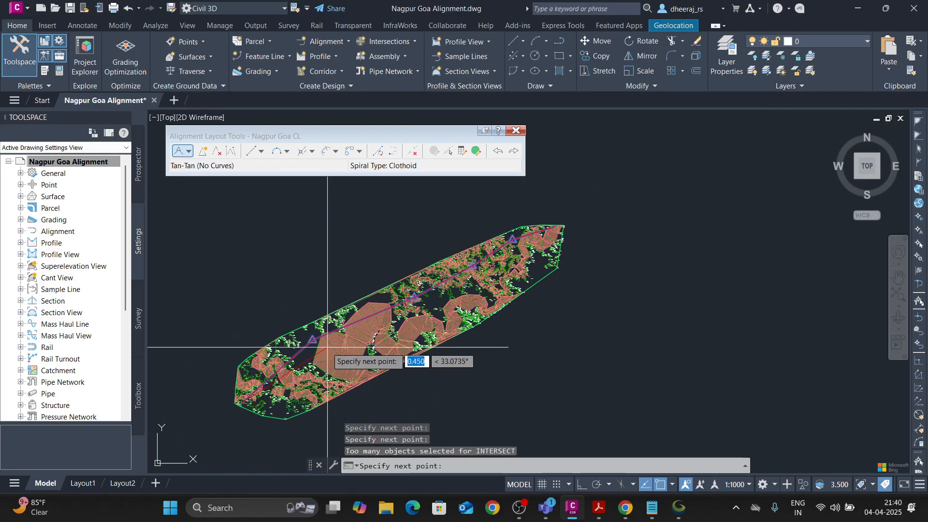
pyautogui.press('Escape')
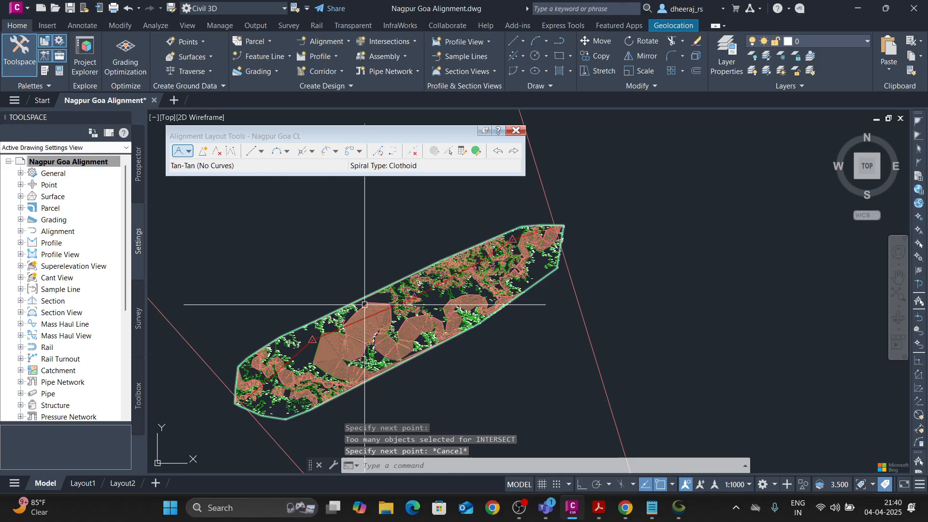
# Select the Nagpur Goa CL alignment to examine its tangents and PIs across the surface, and clear the selection.
pyautogui.scroll(-6, 447, 265)
pyautogui.scroll(8, 438, 314)
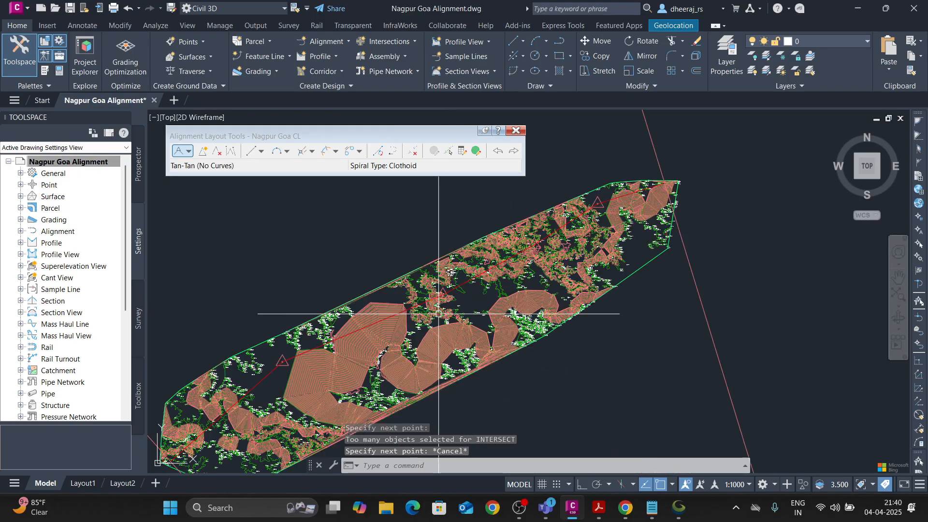
pyautogui.scroll(2, 438, 313)
pyautogui.click(380, 316)
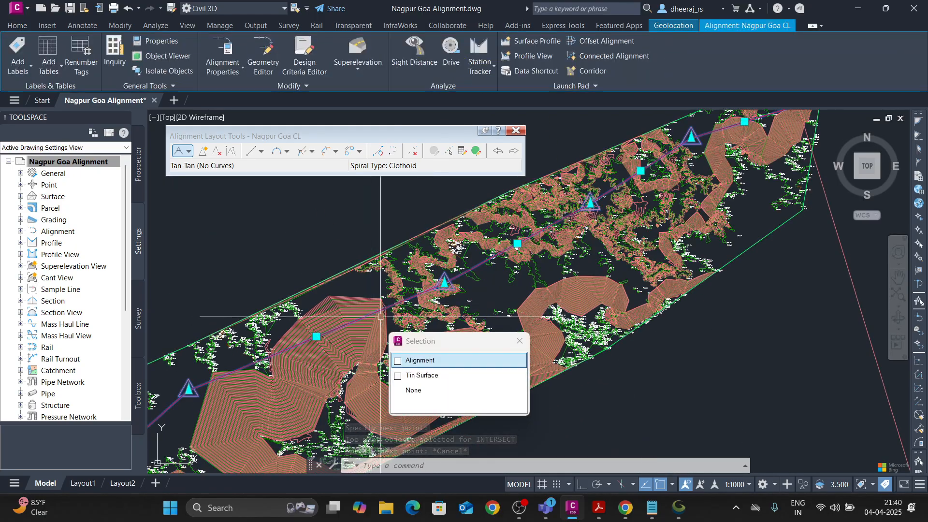
pyautogui.click(433, 364)
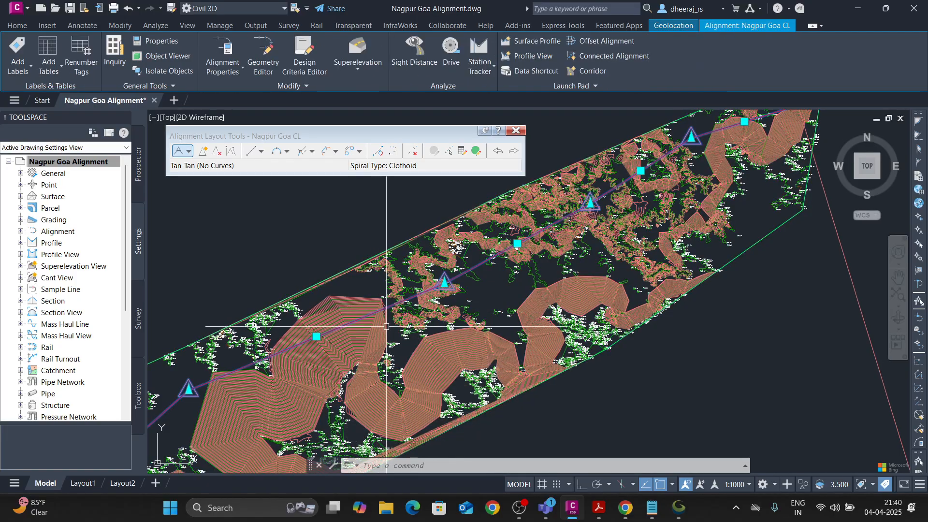
pyautogui.press('Escape')
pyautogui.press('Escape')
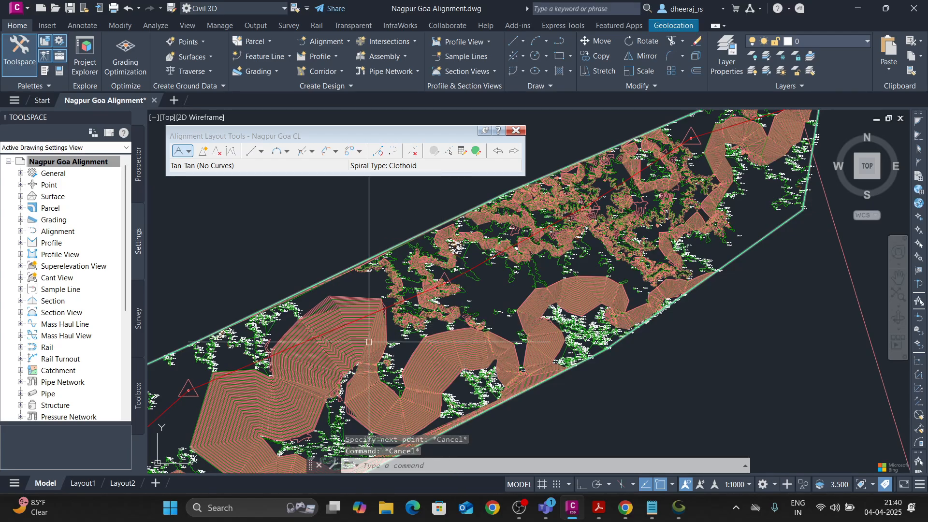
pyautogui.scroll(-4, 369, 342)
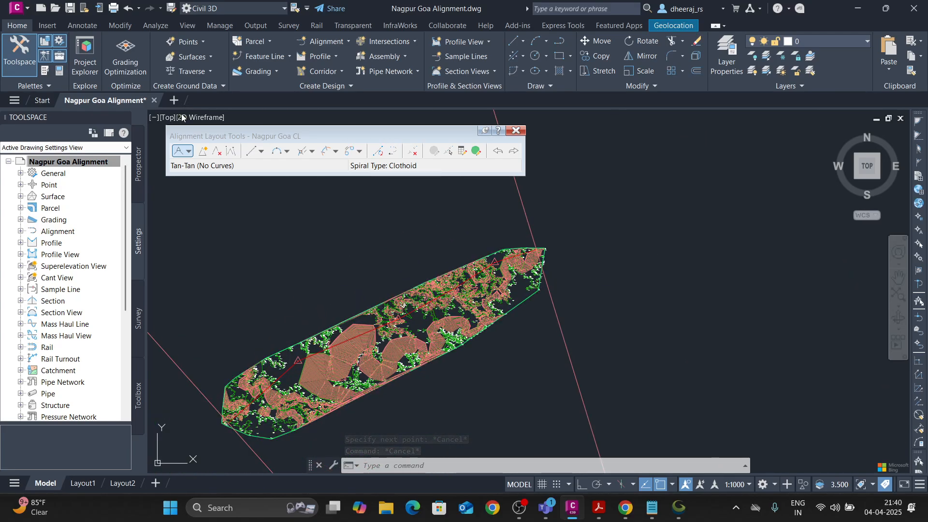
pyautogui.moveTo(154, 100)
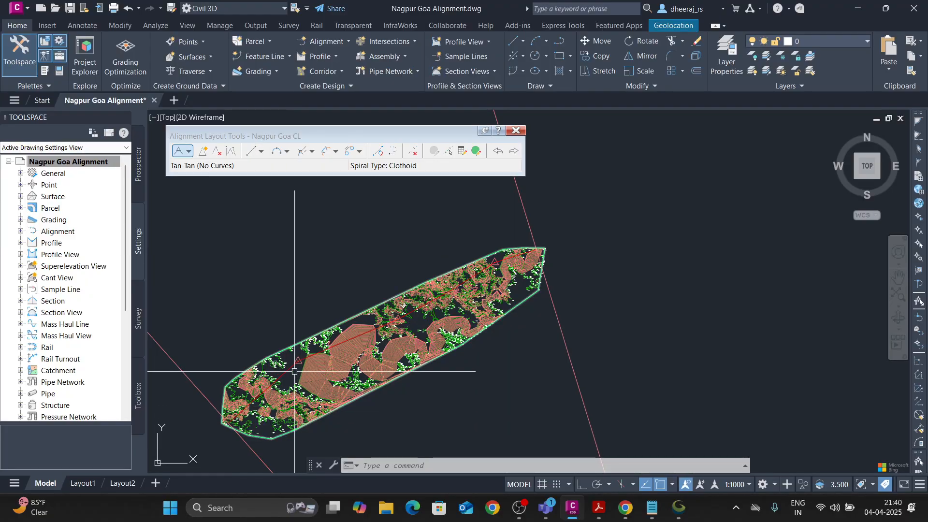
pyautogui.scroll(6, 294, 371)
pyautogui.scroll(-2, 309, 334)
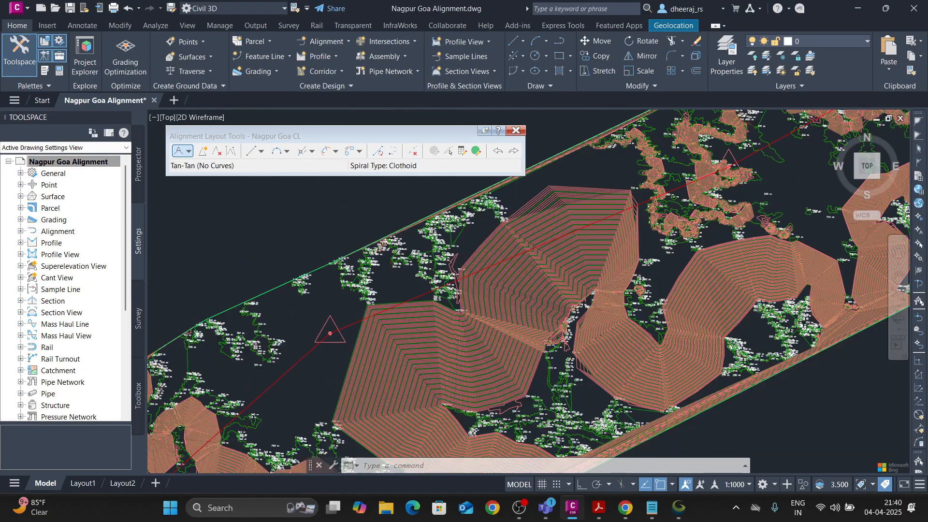
pyautogui.scroll(-5, 526, 271)
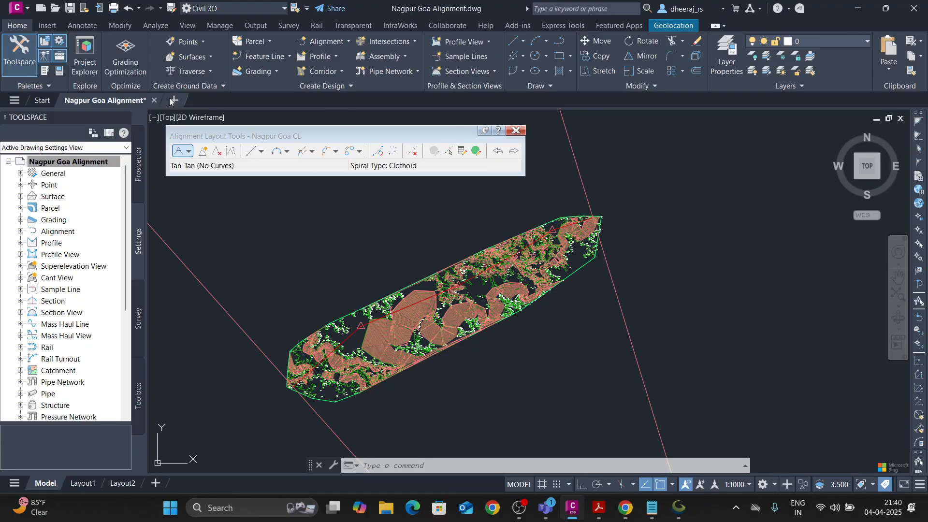
# Create a blank drawing and open Surface Creation by Points Survey Data from the Class 2 folder, ignoring unresolved reference files.
pyautogui.click(172, 100)
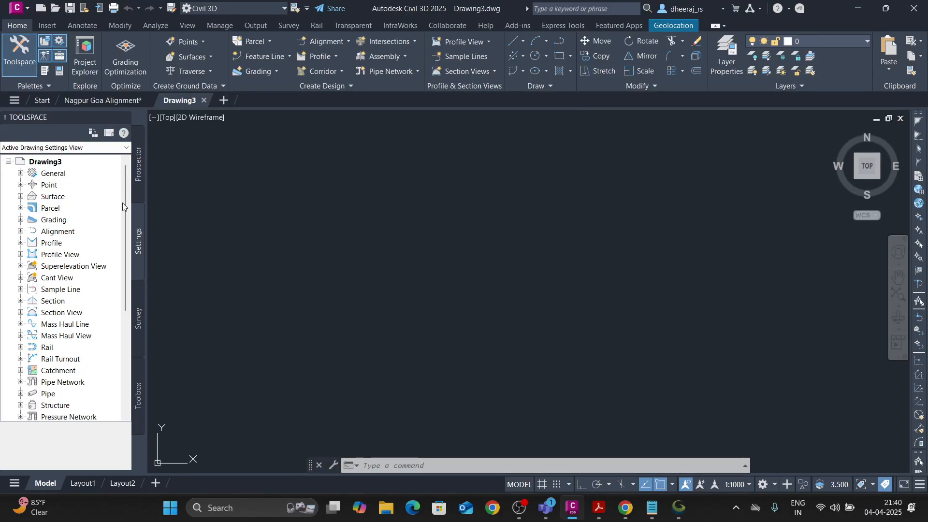
pyautogui.click(27, 9)
pyautogui.click(58, 103)
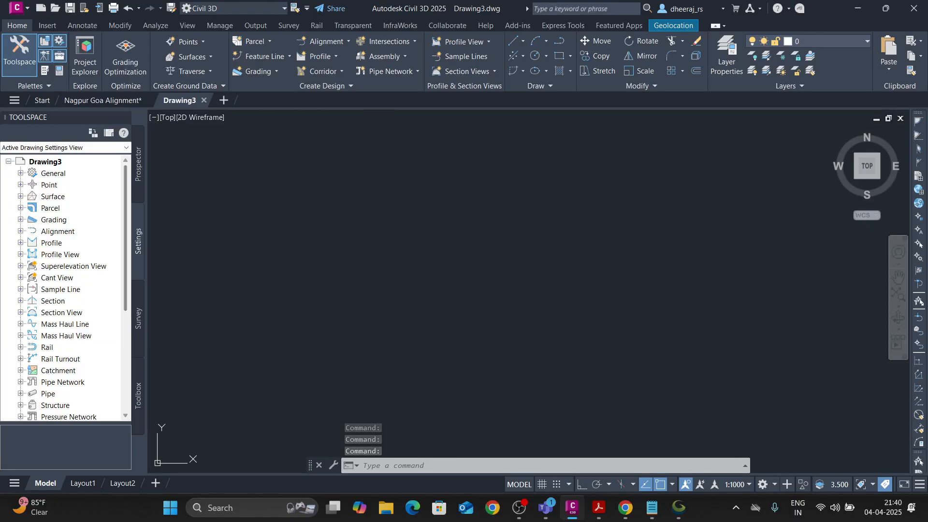
pyautogui.click(297, 223)
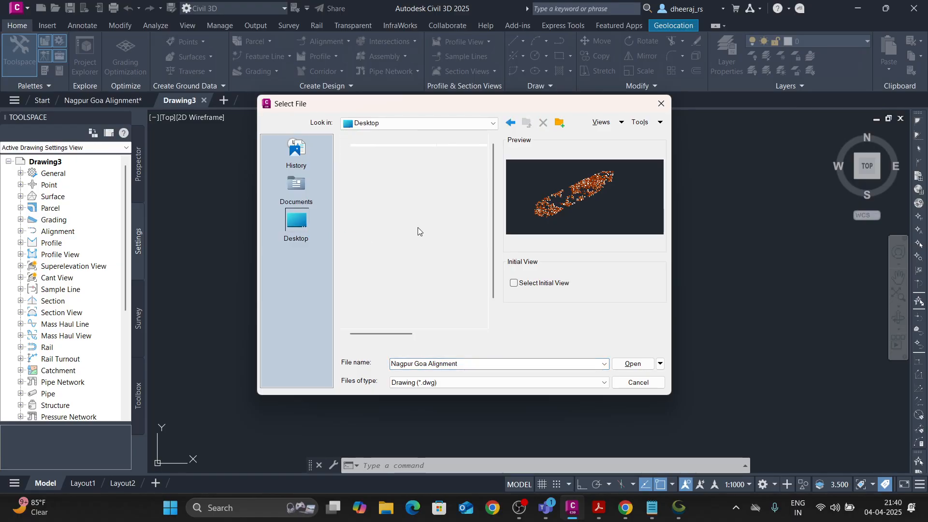
pyautogui.scroll(-1, 386, 270)
pyautogui.doubleClick(388, 292)
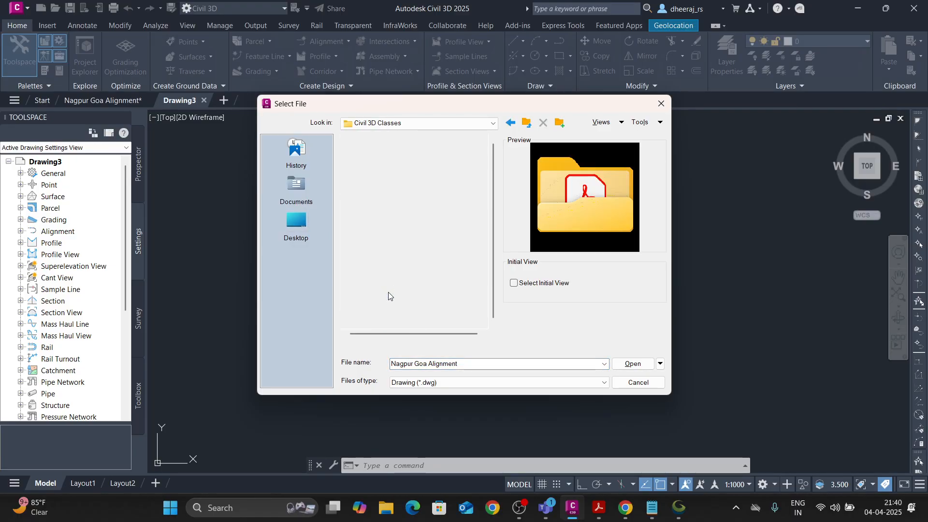
pyautogui.doubleClick(381, 164)
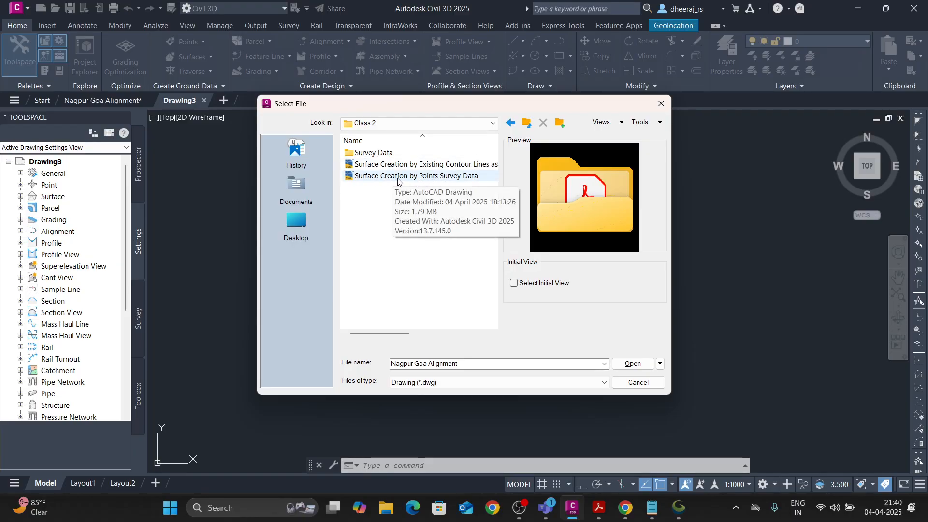
pyautogui.click(442, 176)
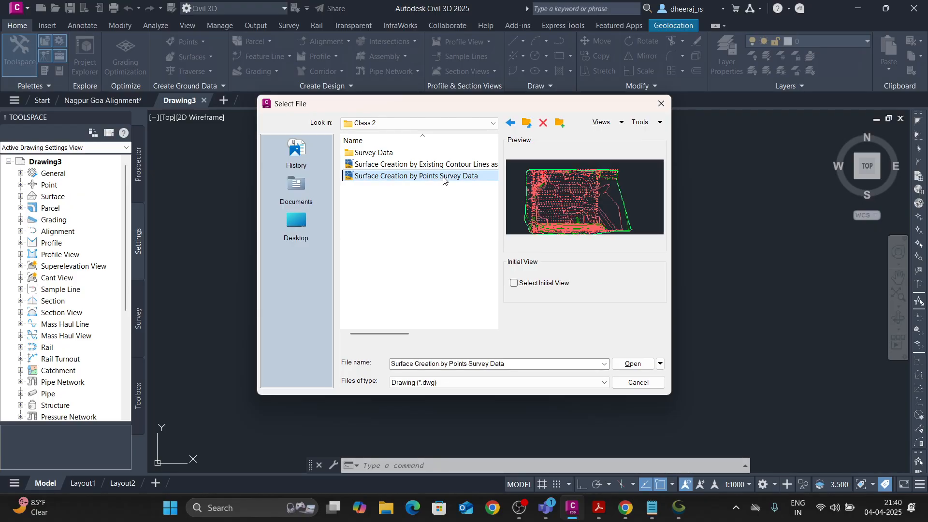
pyautogui.click(629, 363)
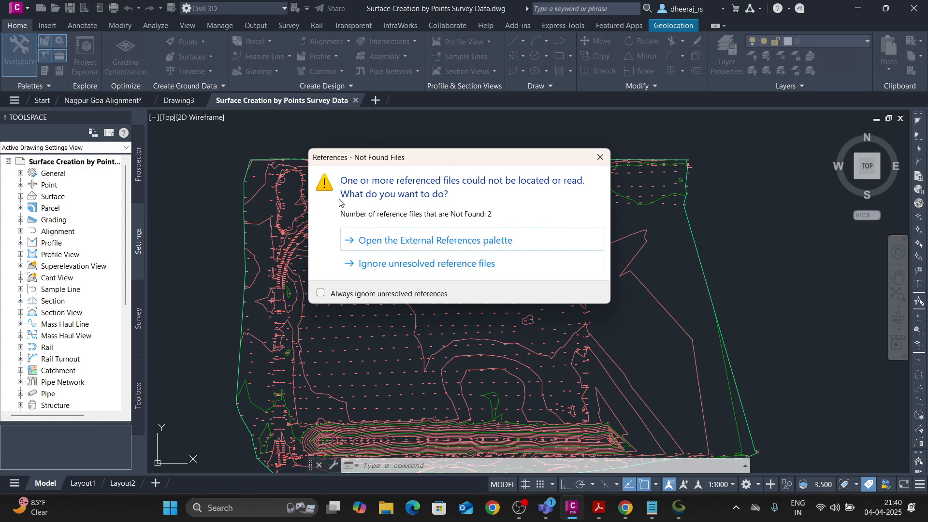
pyautogui.click(391, 264)
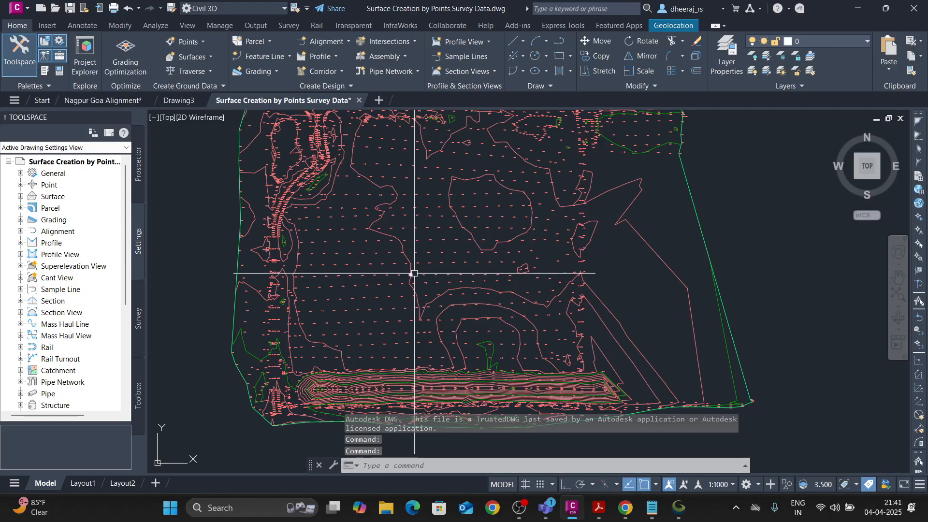
pyautogui.moveTo(383, 256); pyautogui.dragTo(384, 283, button='middle')
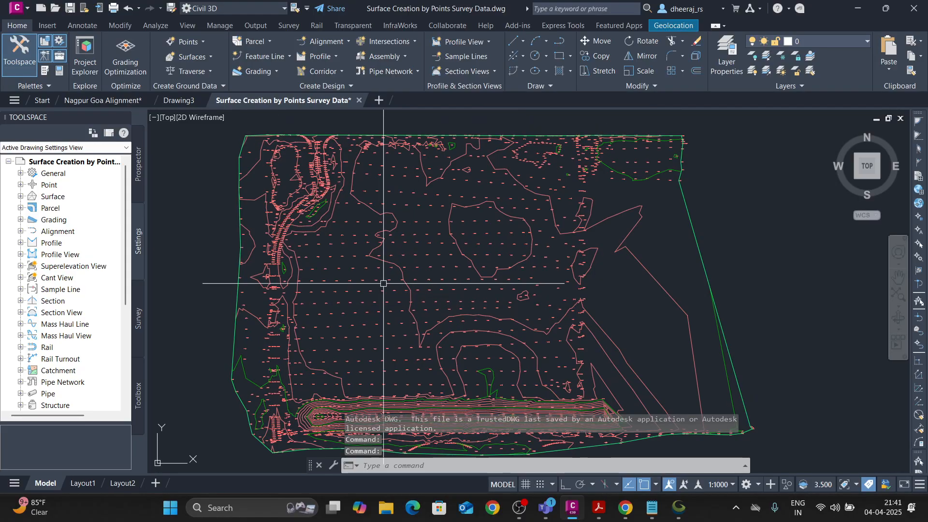
# Examine the centerline around its northeasternmost PI in the Nagpur Goa Alignment drawing, and return to the Surface Creation by Points Survey Data drawing.
pyautogui.click(114, 99)
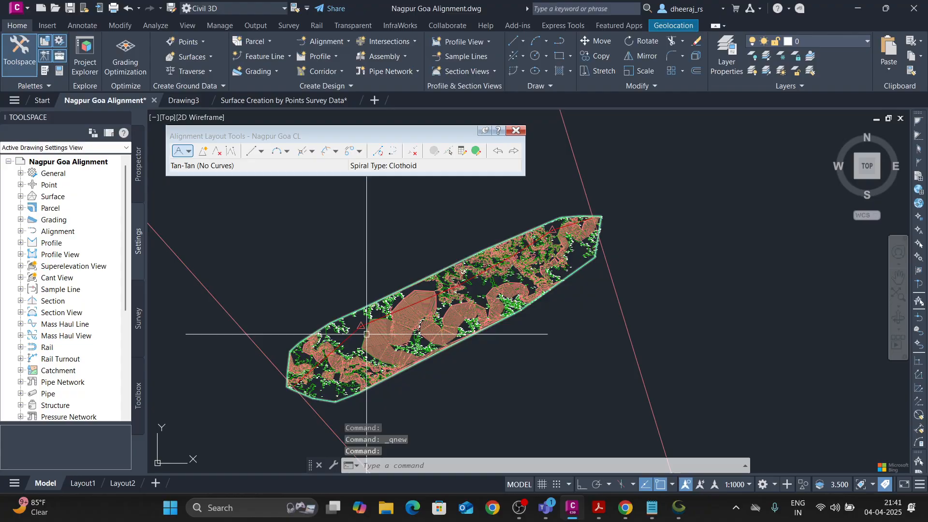
pyautogui.scroll(8, 368, 333)
pyautogui.scroll(-6, 306, 292)
pyautogui.moveTo(468, 251); pyautogui.dragTo(393, 300, button='middle')
pyautogui.moveTo(537, 203); pyautogui.dragTo(498, 237, button='middle')
pyautogui.scroll(2, 506, 224)
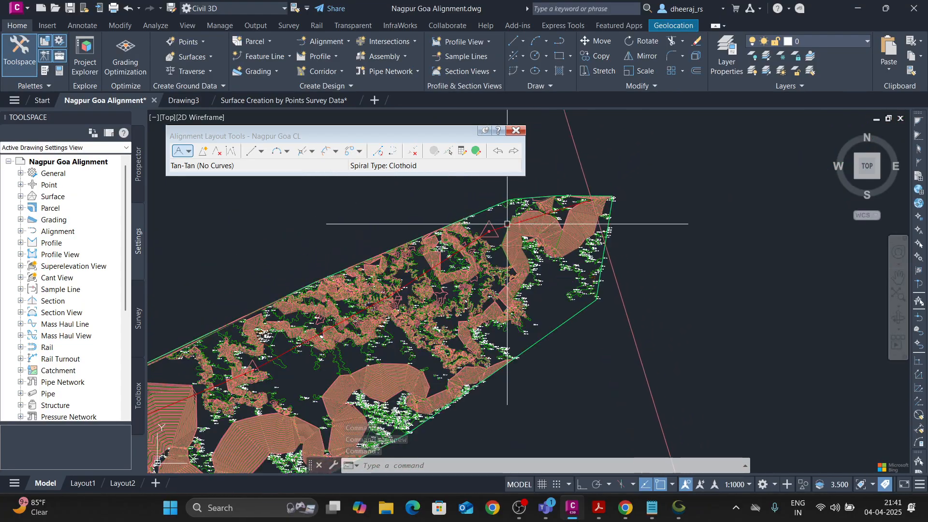
pyautogui.scroll(2, 507, 224)
pyautogui.scroll(5, 449, 241)
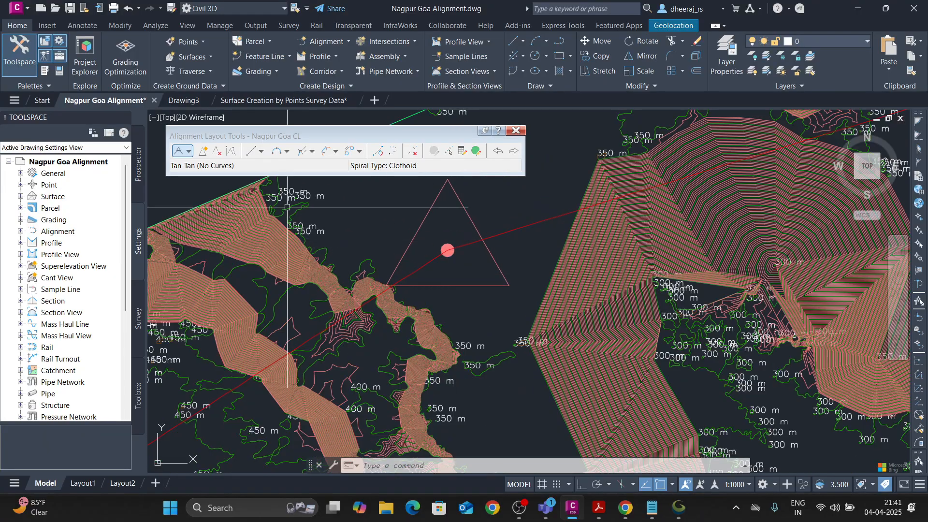
pyautogui.click(264, 100)
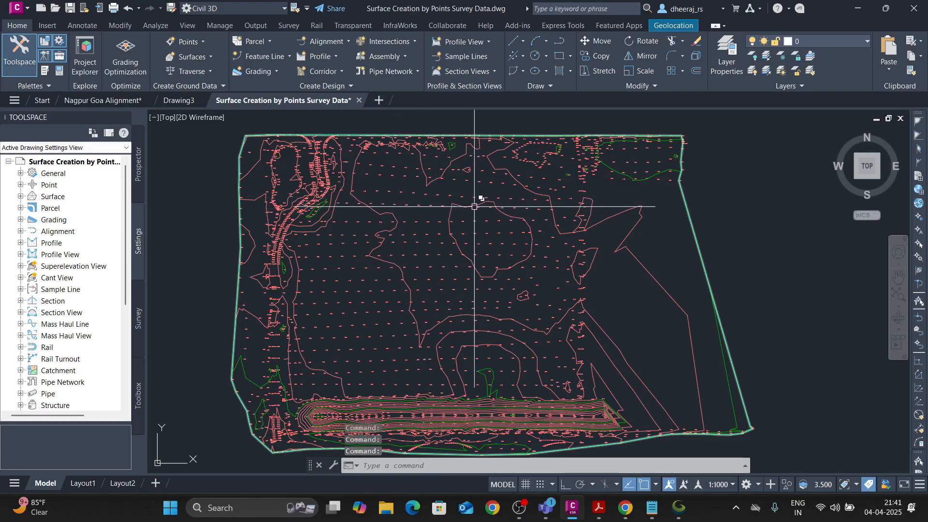
pyautogui.moveTo(534, 228); pyautogui.dragTo(451, 259, button='middle')
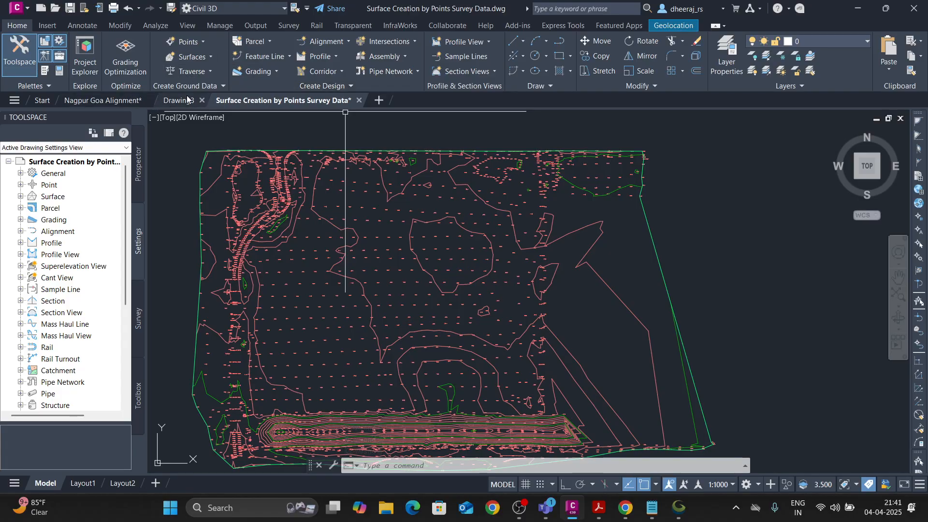
# Start a new centerline alignment layout named Nagpur Goa and load the IRC Road Standards file as its design criteria.
pyautogui.click(333, 42)
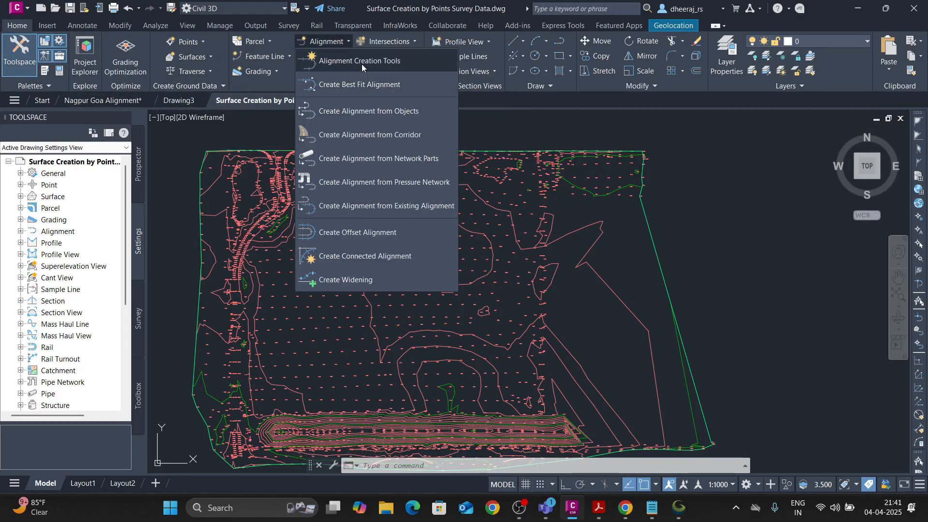
pyautogui.click(362, 64)
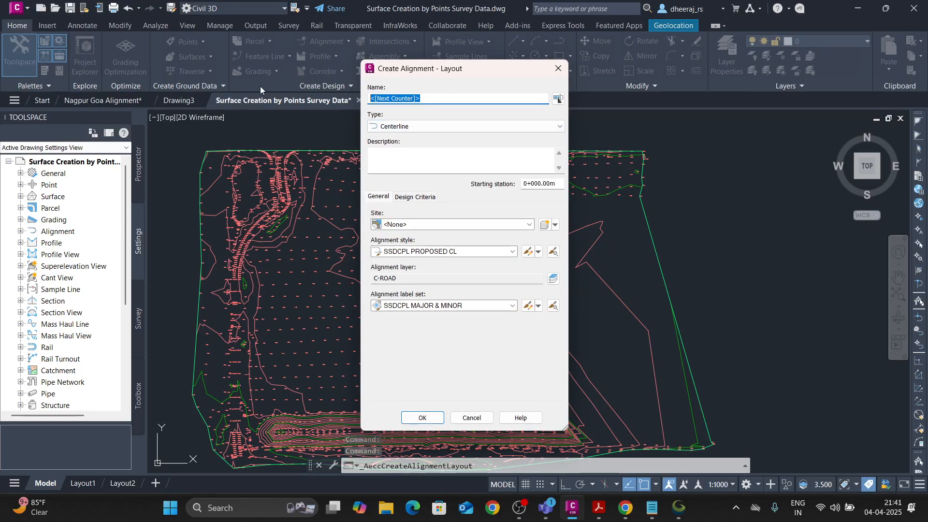
pyautogui.write('Nagpur Goa')
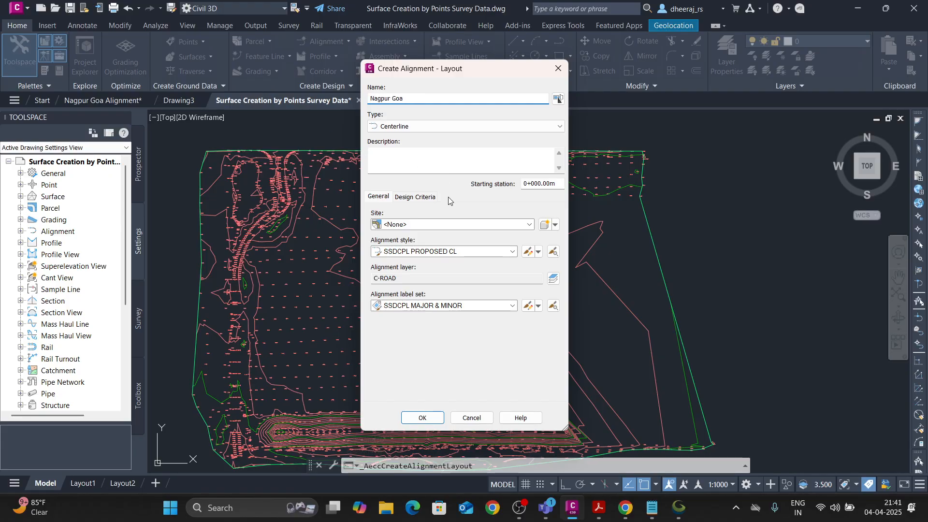
pyautogui.click(416, 199)
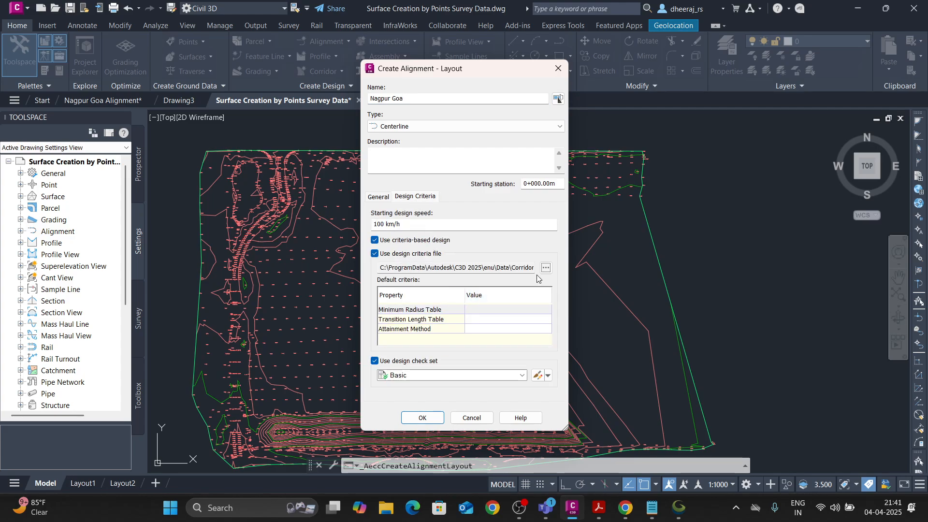
pyautogui.click(414, 269)
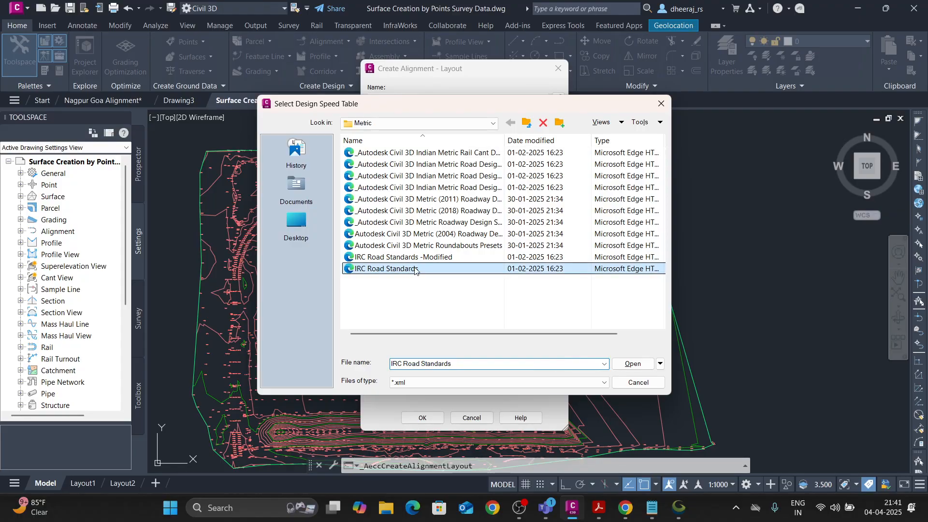
pyautogui.click(633, 364)
# Set the minimum radius table to IRC SP84&73 Plain & Rolling and the transition length table to 6 LANES, and create the alignment.
pyautogui.click(493, 313)
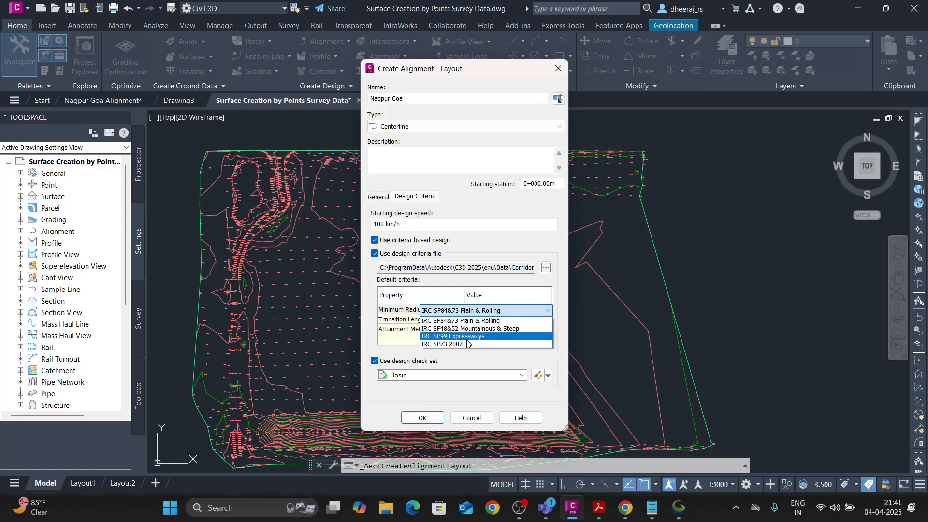
pyautogui.click(467, 341)
pyautogui.click(493, 322)
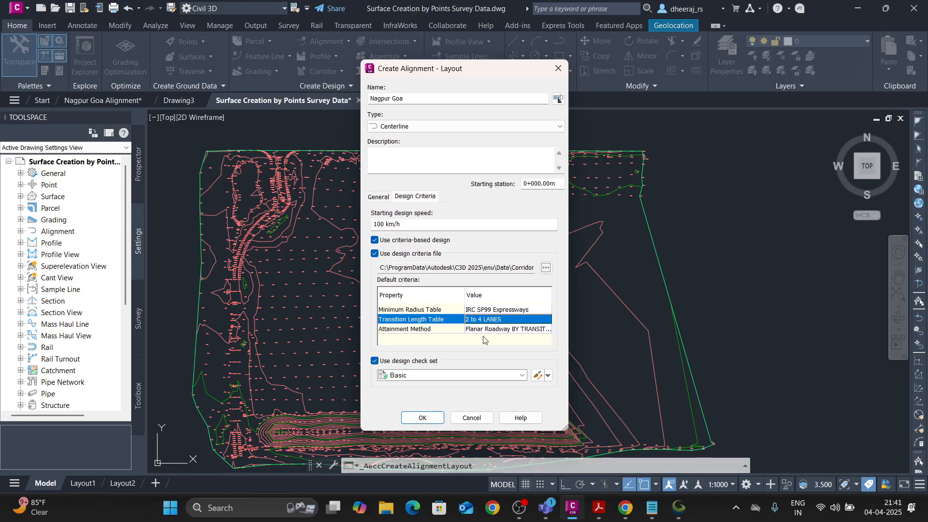
pyautogui.click(485, 313)
pyautogui.click(492, 321)
pyautogui.click(491, 320)
pyautogui.click(484, 329)
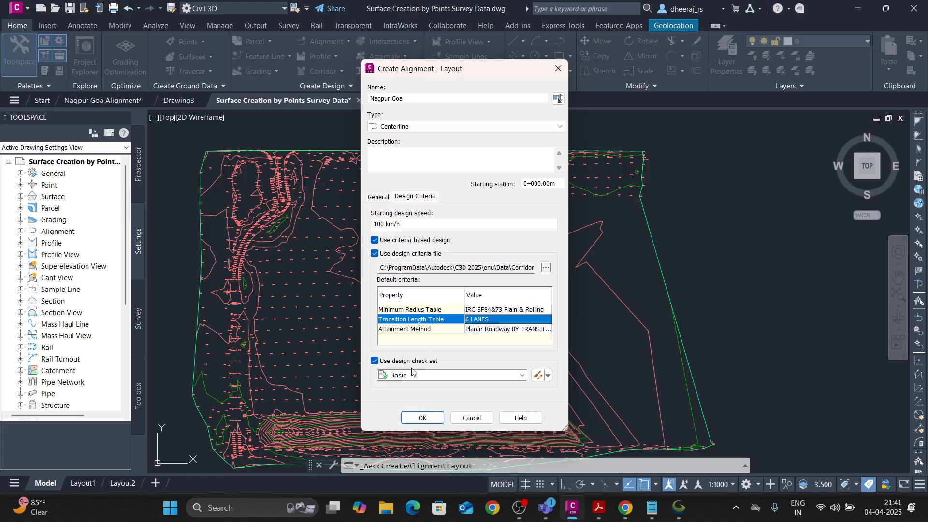
pyautogui.click(421, 417)
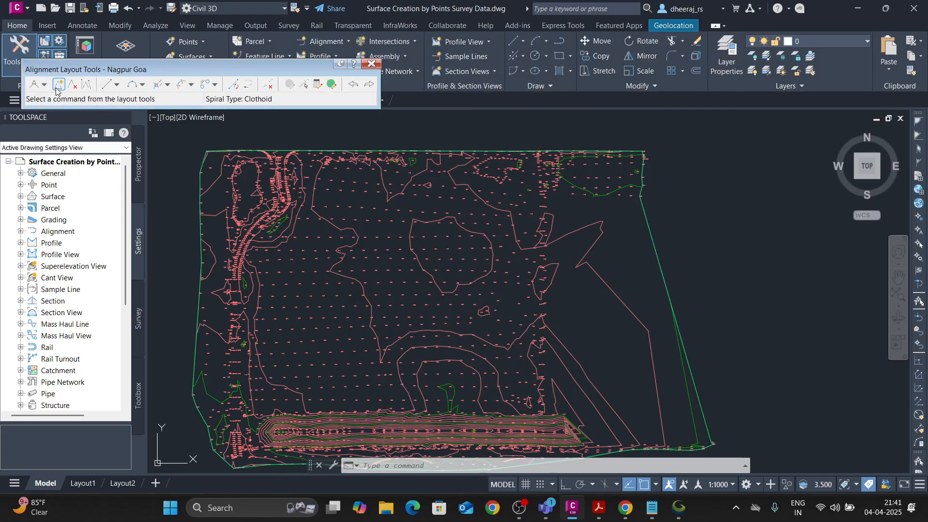
# Lay out tangents without curves from the surface's northeast corner through three intermediate PIs to its west side, and finish the layout.
pyautogui.click(45, 85)
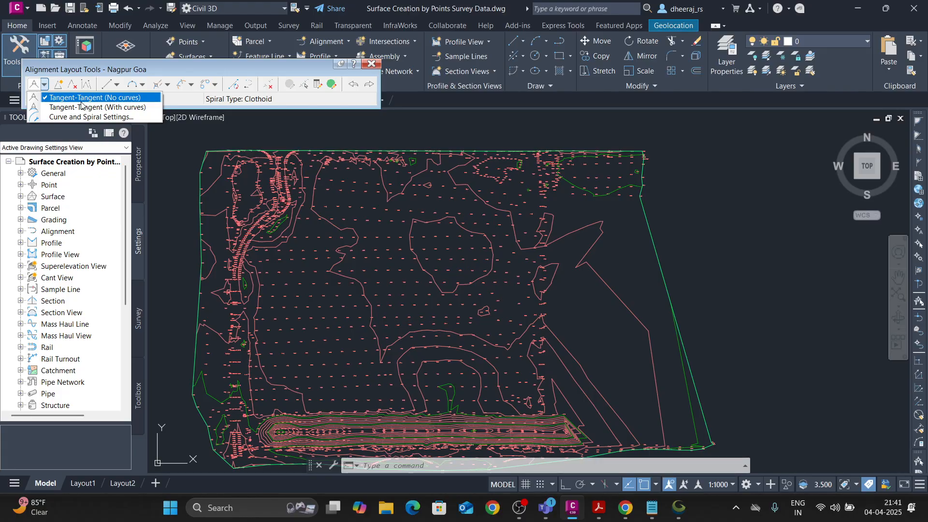
pyautogui.click(82, 98)
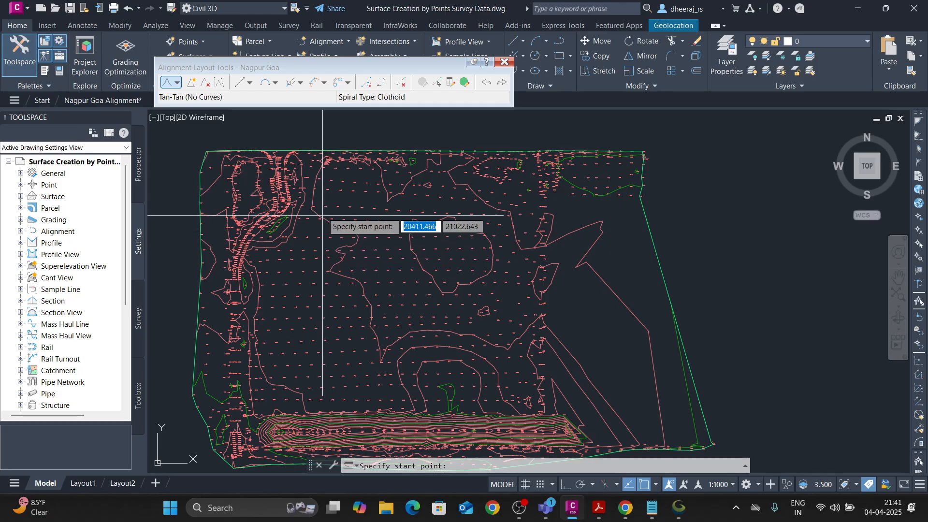
pyautogui.scroll(2, 309, 173)
pyautogui.scroll(-2, 386, 247)
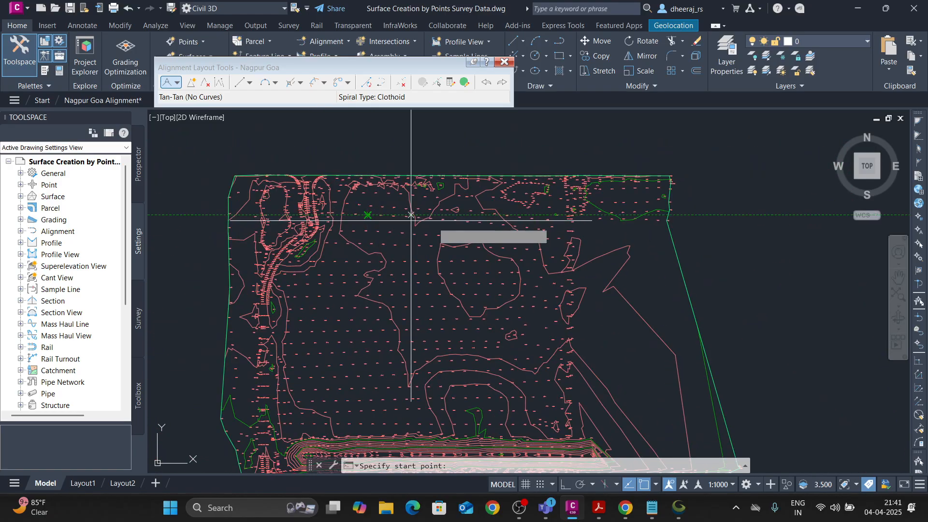
pyautogui.click(620, 195)
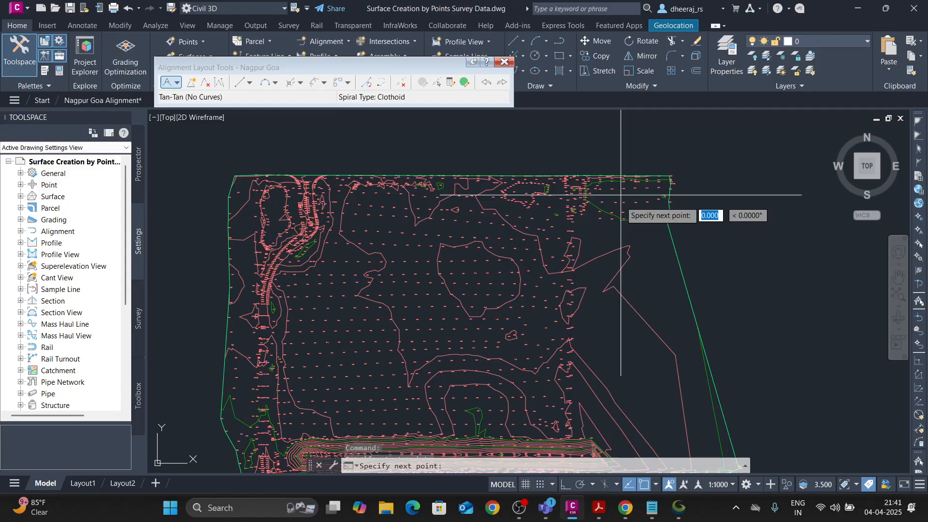
pyautogui.moveTo(557, 339); pyautogui.dragTo(547, 291, button='middle')
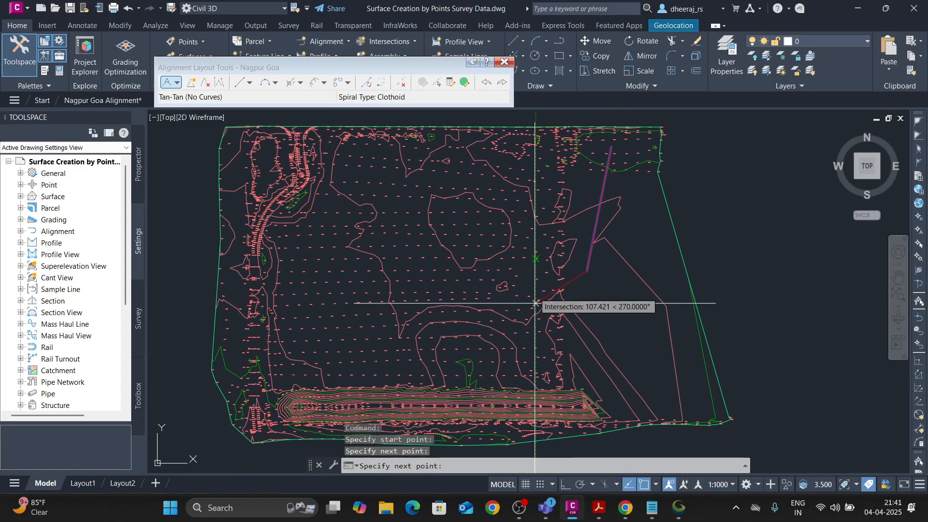
pyautogui.click(517, 375)
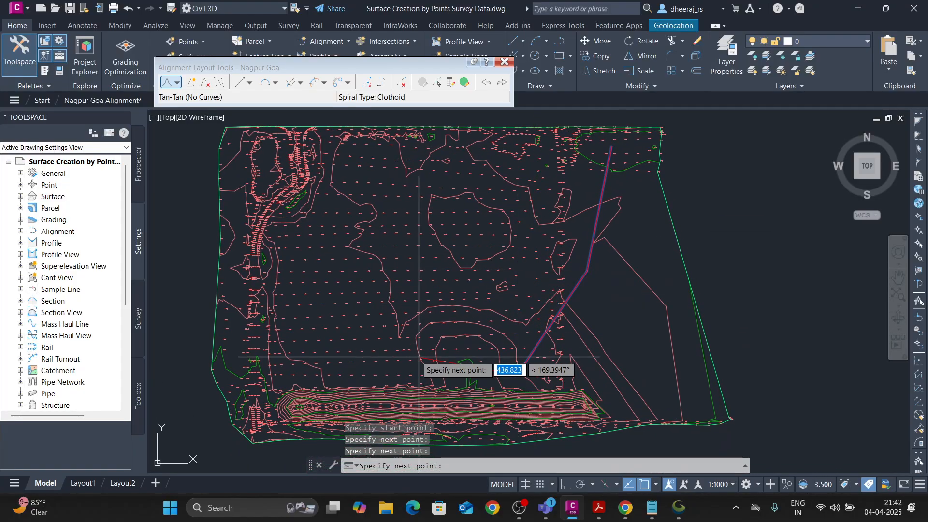
pyautogui.click(271, 324)
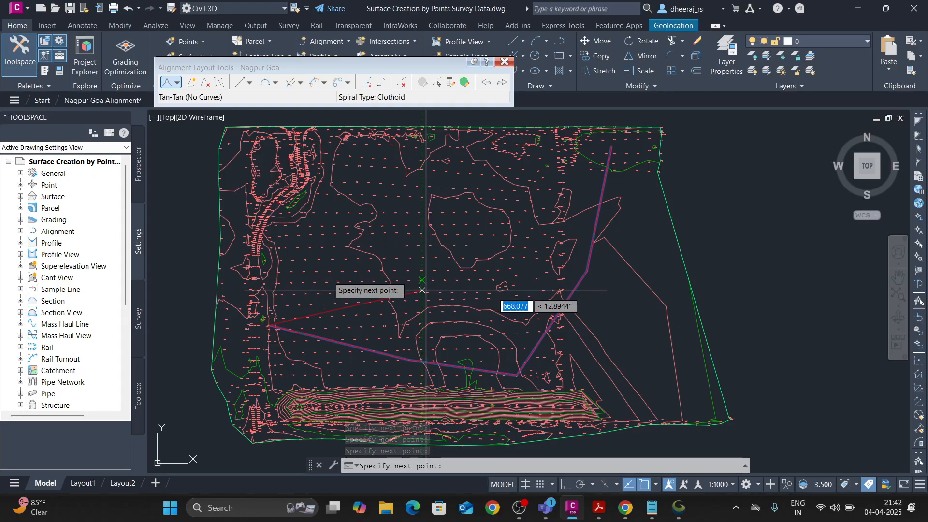
pyautogui.press('Escape')
# Examine the chainage labels and ticks along the Nagpur Goa alignment's first tangent, from its northeast start point.
pyautogui.scroll(-3, 384, 280)
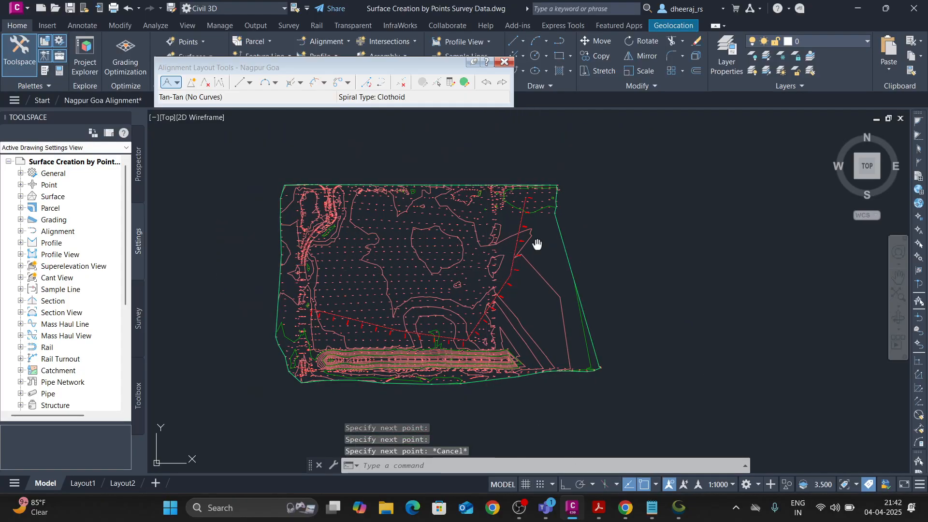
pyautogui.scroll(2, 488, 234)
pyautogui.scroll(5, 477, 226)
pyautogui.scroll(10, 444, 214)
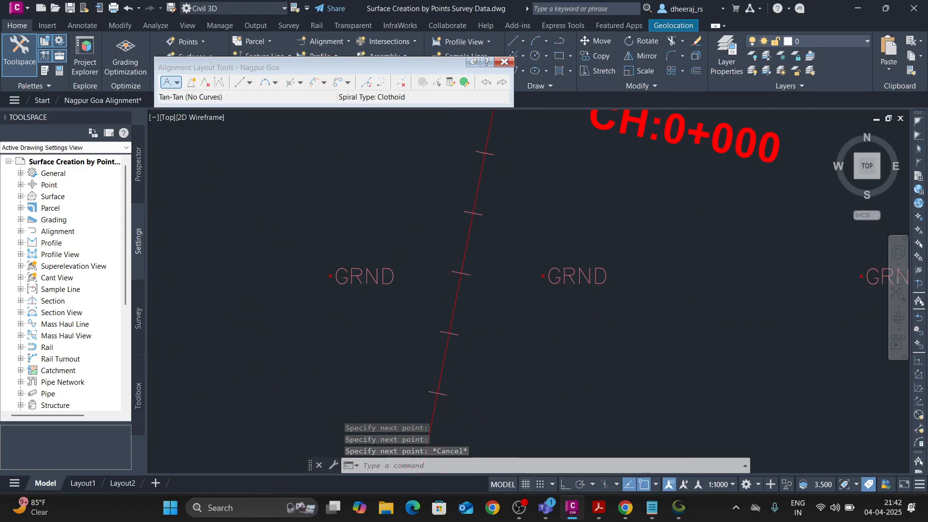
pyautogui.scroll(-8, 485, 234)
pyautogui.moveTo(496, 227); pyautogui.dragTo(496, 223, button='middle')
pyautogui.scroll(-5, 465, 293)
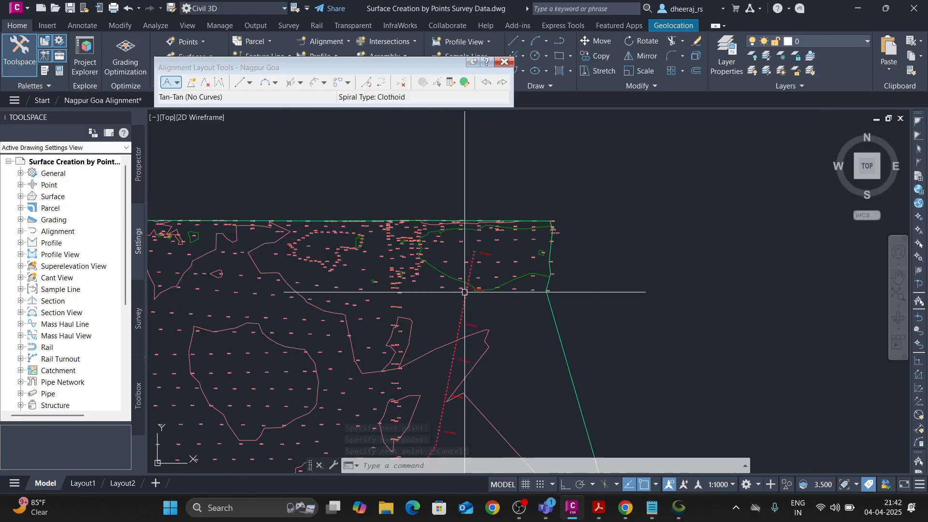
pyautogui.scroll(6, 441, 404)
pyautogui.scroll(-4, 461, 287)
pyautogui.scroll(-3, 460, 224)
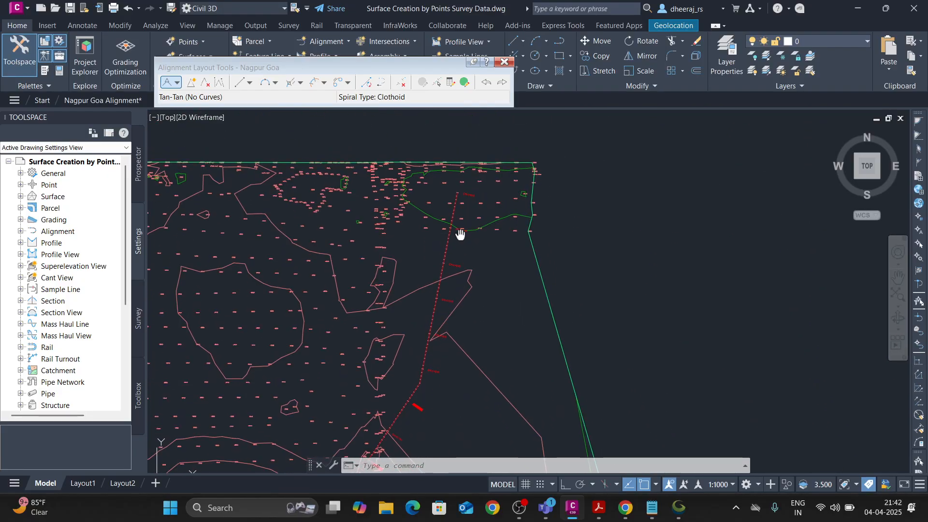
pyautogui.scroll(3, 476, 212)
pyautogui.scroll(-5, 476, 211)
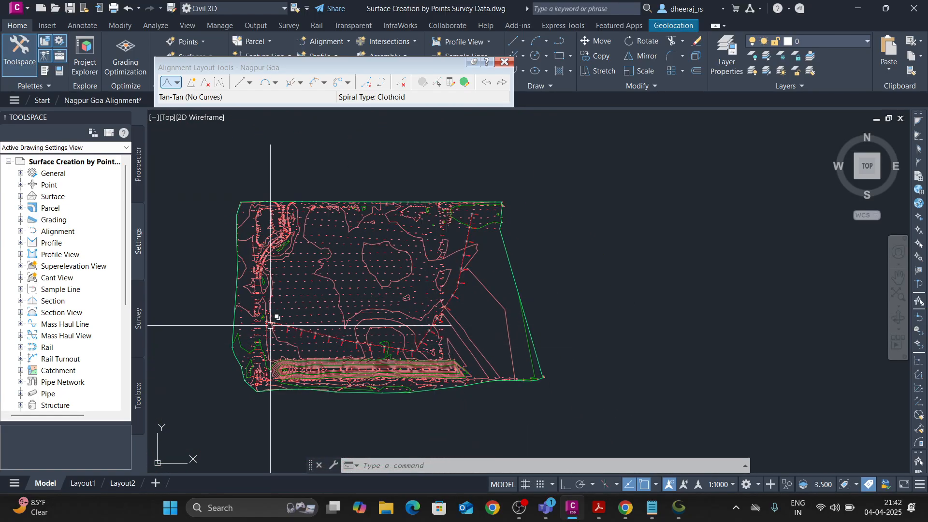
pyautogui.scroll(6, 478, 206)
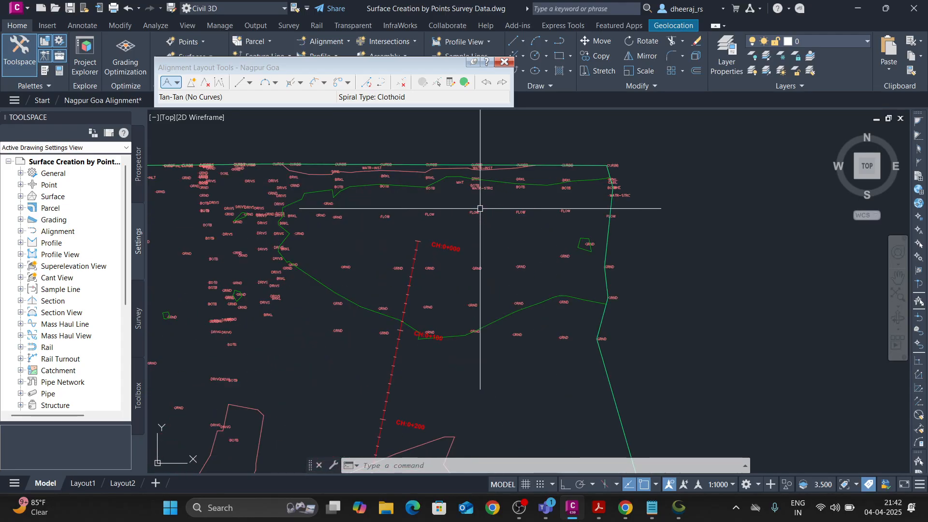
pyautogui.scroll(-4, 420, 333)
pyautogui.scroll(10, 415, 328)
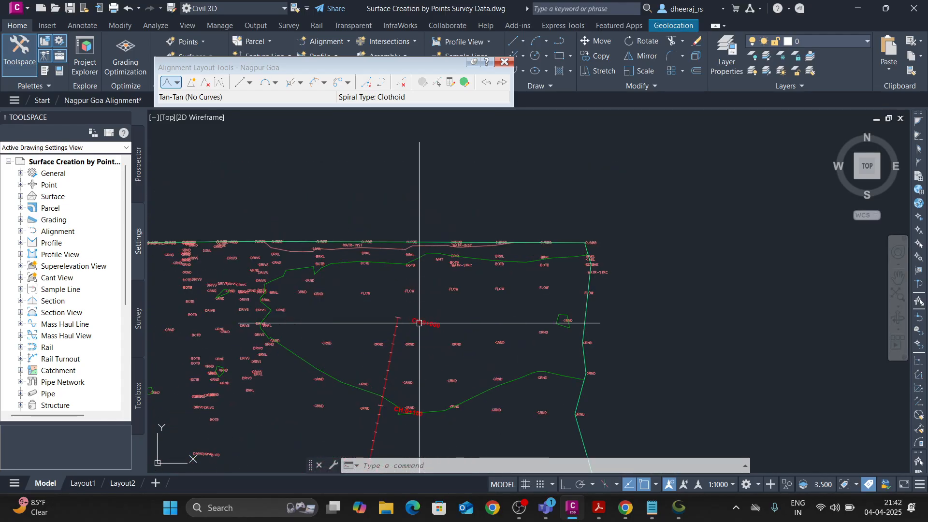
pyautogui.scroll(-5, 444, 295)
pyautogui.moveTo(454, 297); pyautogui.dragTo(471, 252, button='middle')
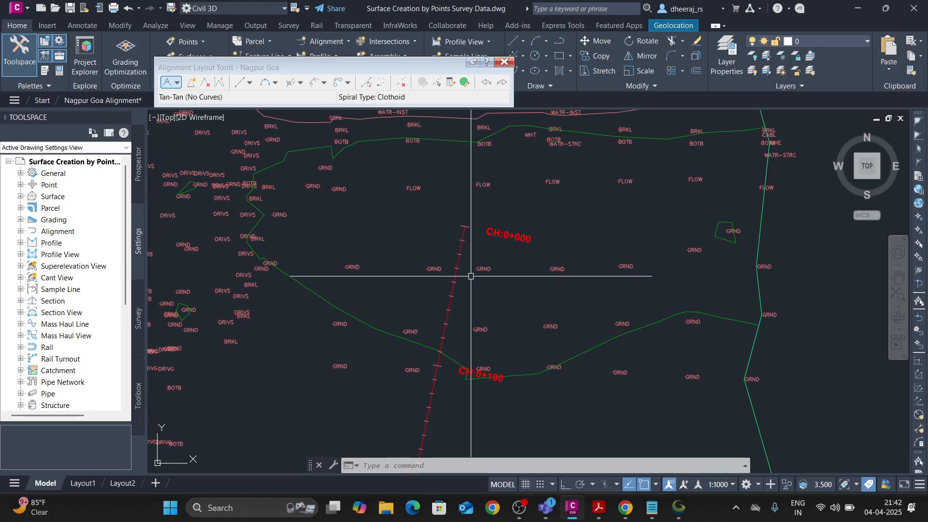
pyautogui.scroll(-7, 470, 279)
pyautogui.moveTo(473, 356); pyautogui.dragTo(513, 316, button='middle')
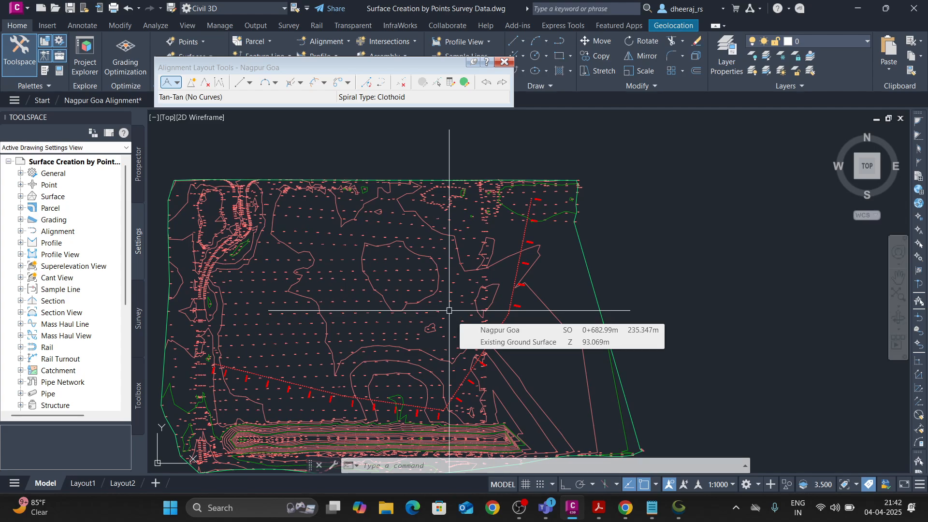
# Examine the chainage labels at the alignment's west end, and follow its tangents from the northeast start across all PIs.
pyautogui.scroll(8, 251, 344)
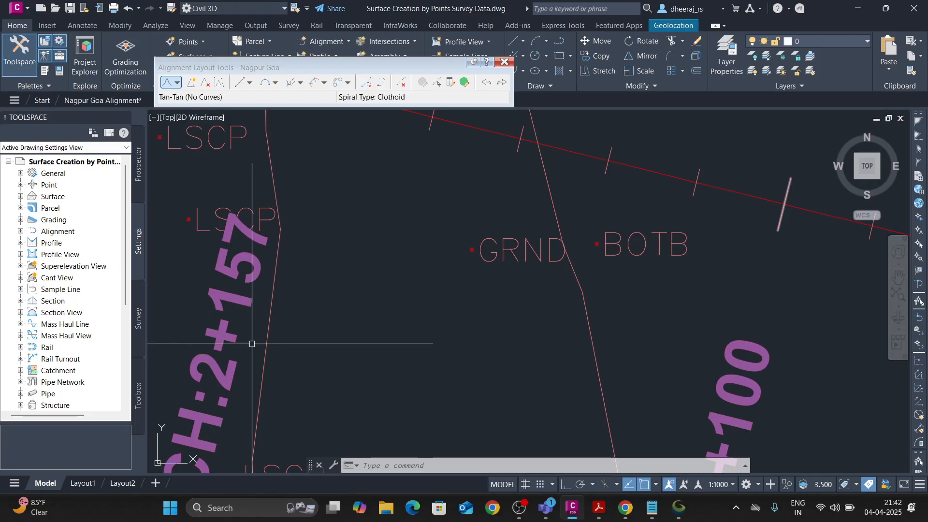
pyautogui.scroll(-4, 271, 329)
pyautogui.scroll(-8, 264, 329)
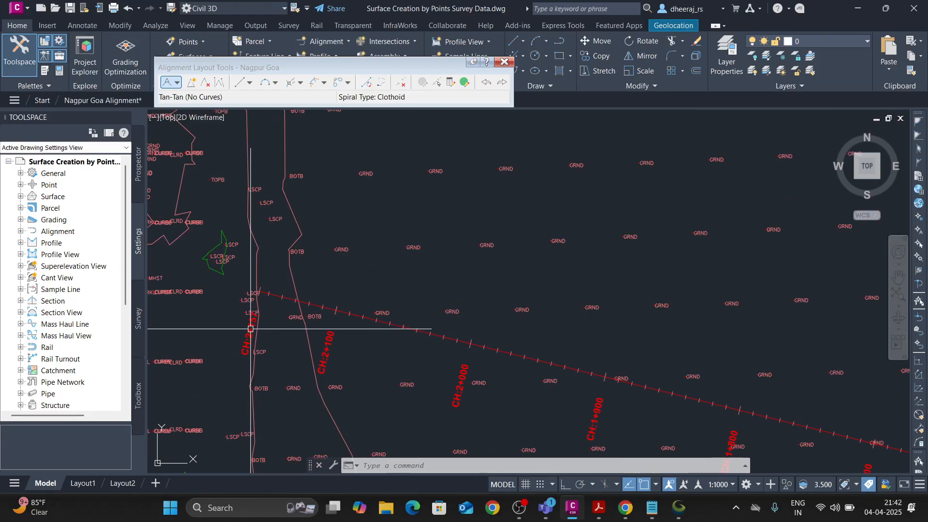
pyautogui.scroll(2, 429, 288)
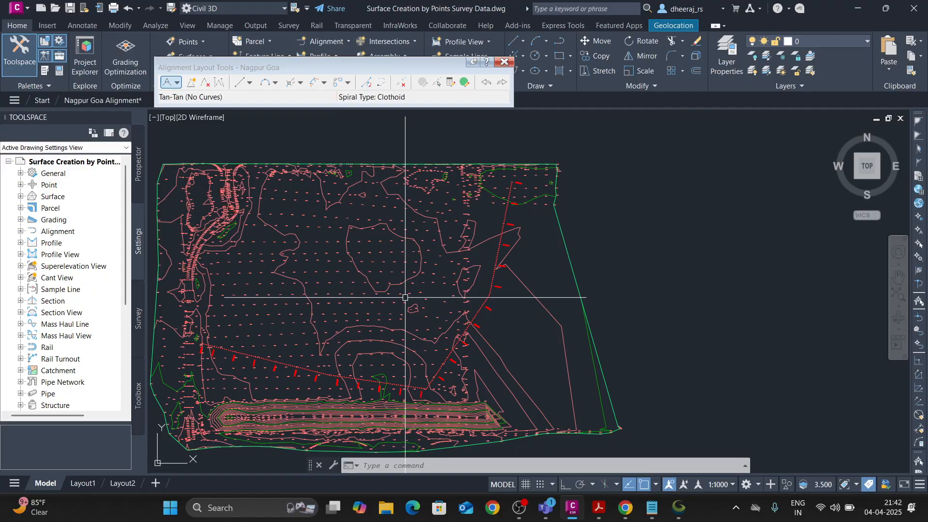
pyautogui.scroll(10, 519, 185)
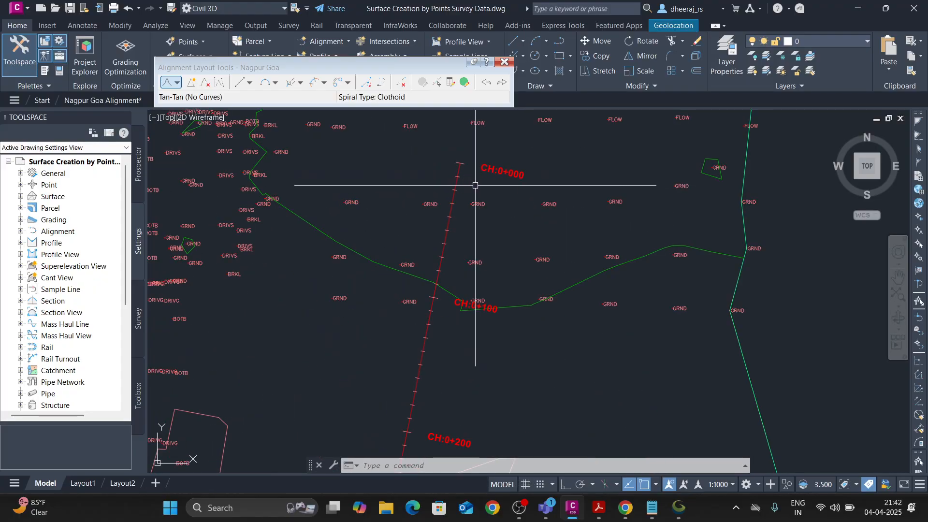
pyautogui.scroll(-2, 475, 185)
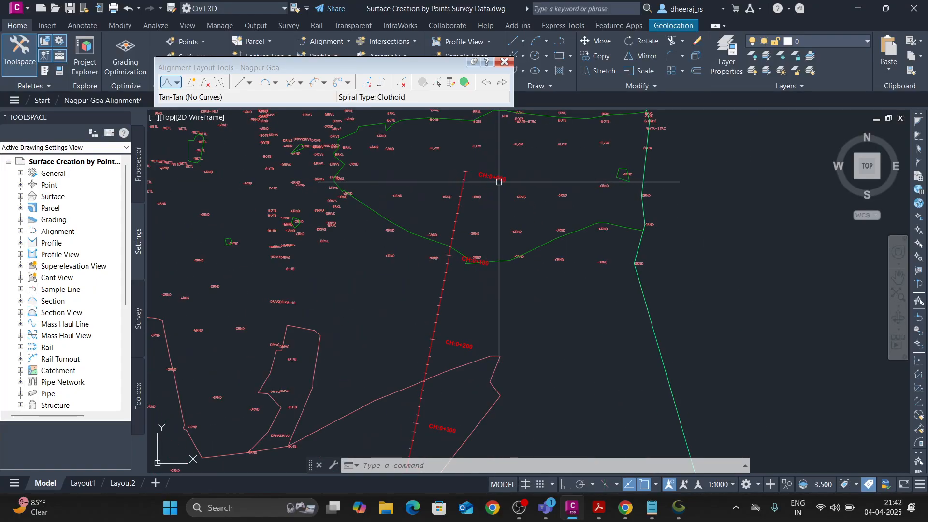
pyautogui.scroll(-5, 477, 265)
pyautogui.scroll(5, 471, 293)
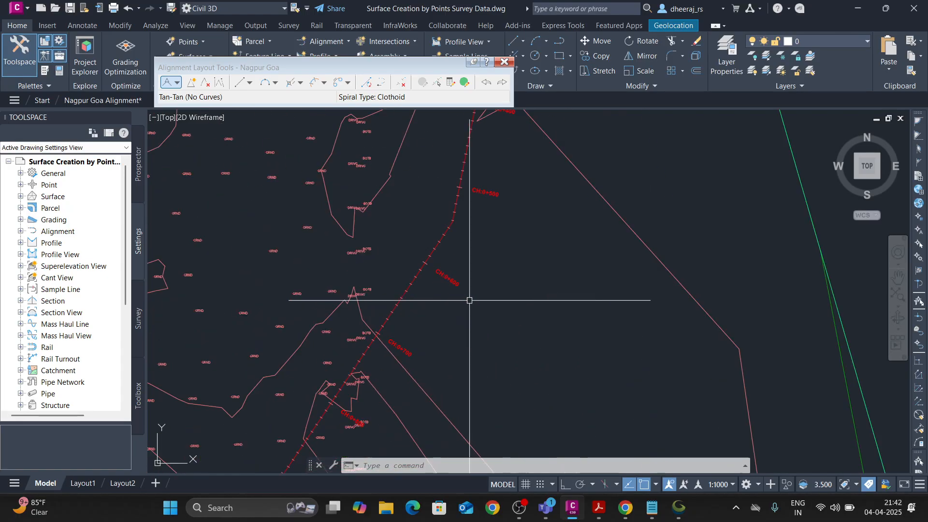
pyautogui.scroll(-3, 485, 235)
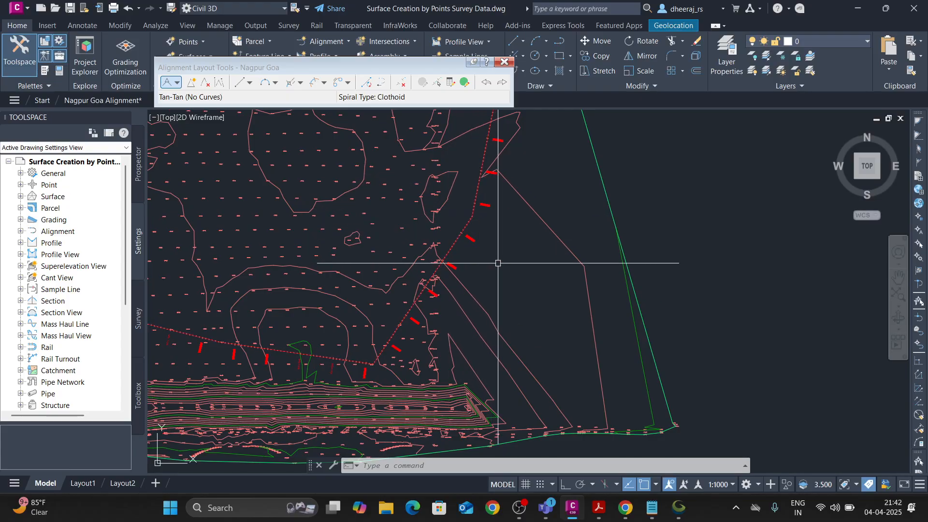
pyautogui.moveTo(410, 312); pyautogui.dragTo(492, 270, button='middle')
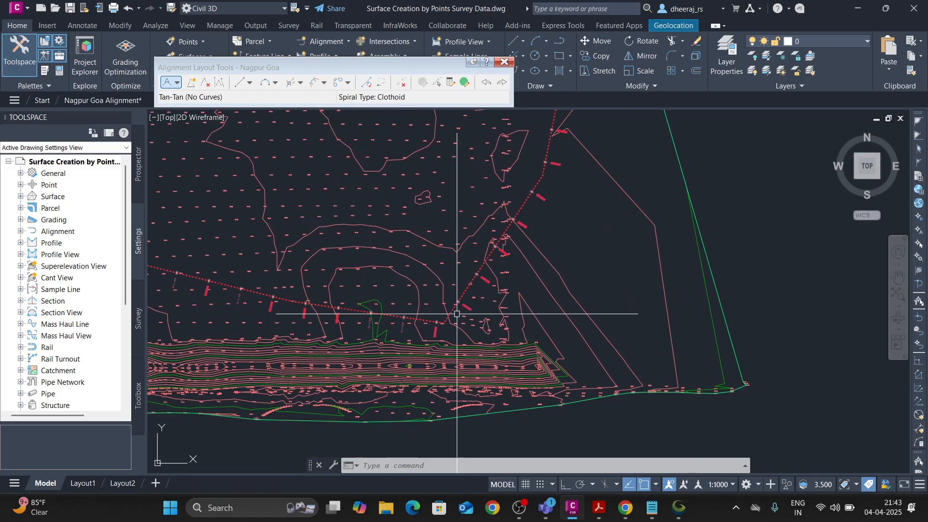
pyautogui.moveTo(415, 318); pyautogui.dragTo(527, 313, button='middle')
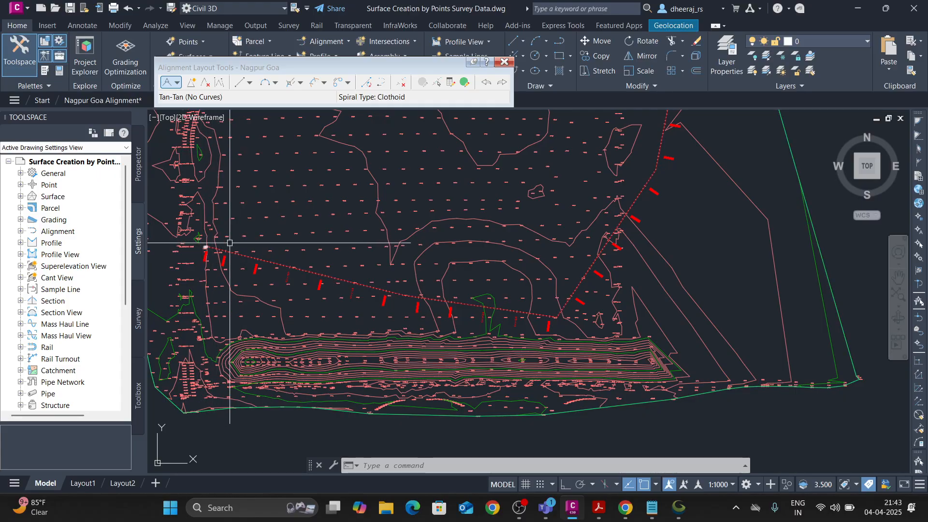
pyautogui.scroll(-5, 475, 244)
pyautogui.scroll(2, 514, 242)
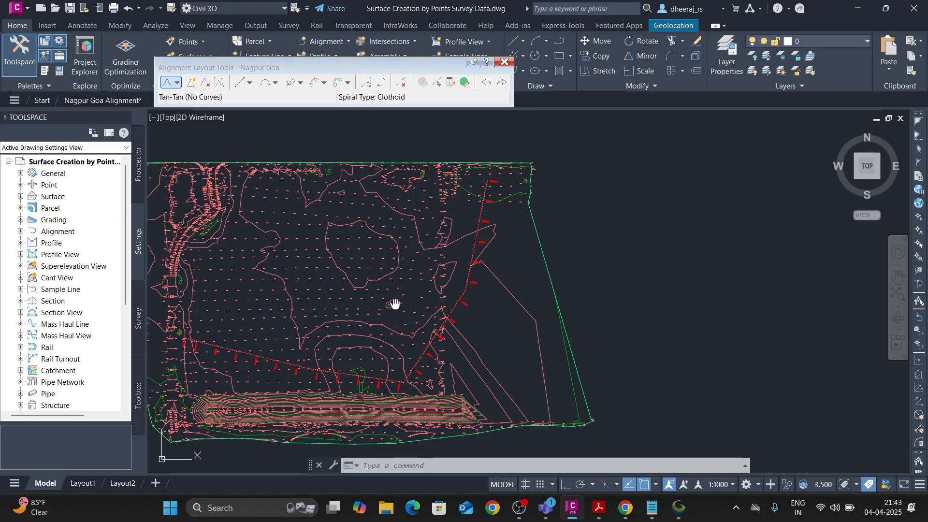
# Select the Nagpur Goa alignment at the western PI and examine its PI and tangent grips along the whole route.
pyautogui.moveTo(340, 332); pyautogui.dragTo(408, 281, button='middle')
pyautogui.scroll(2, 343, 321)
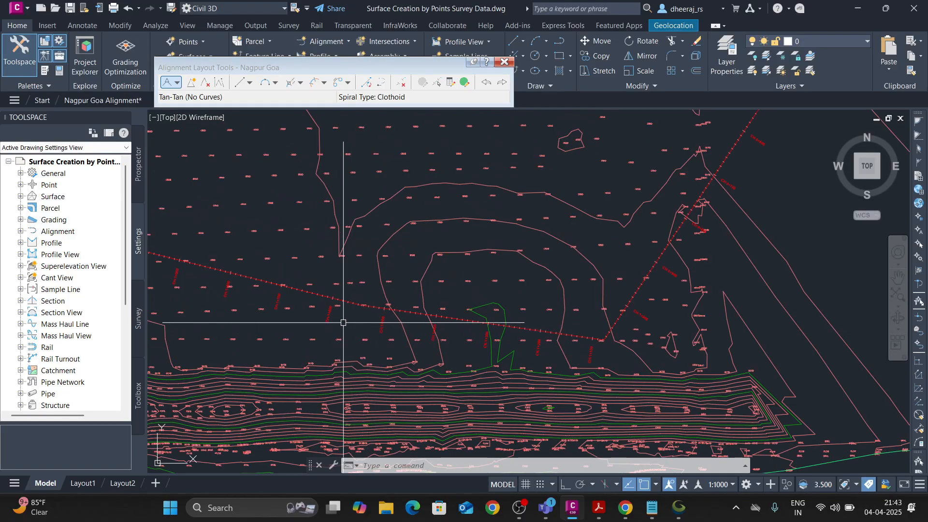
pyautogui.scroll(3, 355, 307)
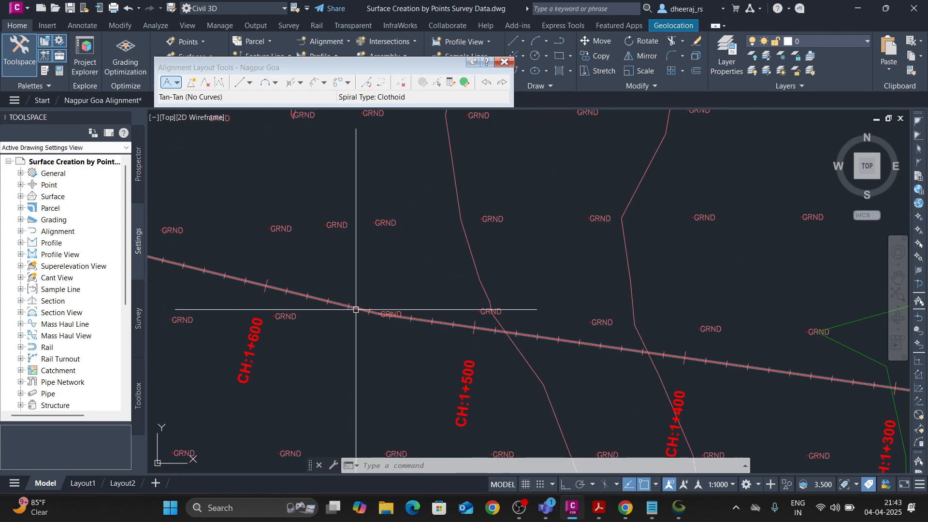
pyautogui.click(357, 296)
pyautogui.scroll(-4, 386, 350)
pyautogui.scroll(1, 390, 313)
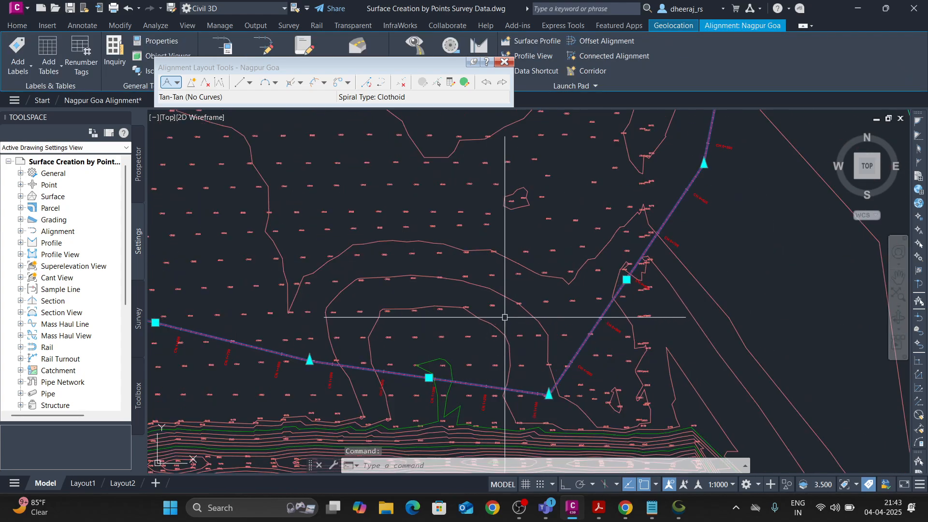
pyautogui.scroll(-2, 390, 312)
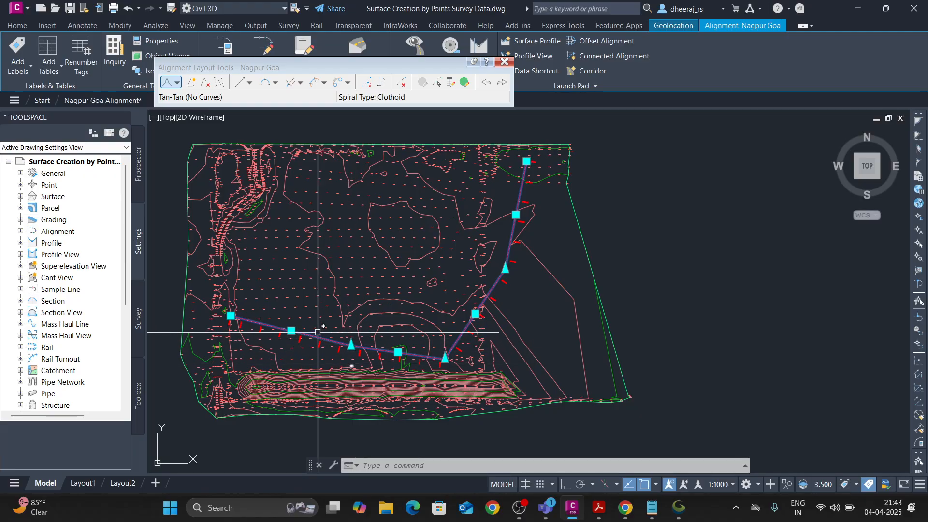
# Insert three PIs, offsetting the westernmost tangent southward, the tangent between the two eastern PIs southeastward, and the northeast tangent eastward.
pyautogui.click(192, 83)
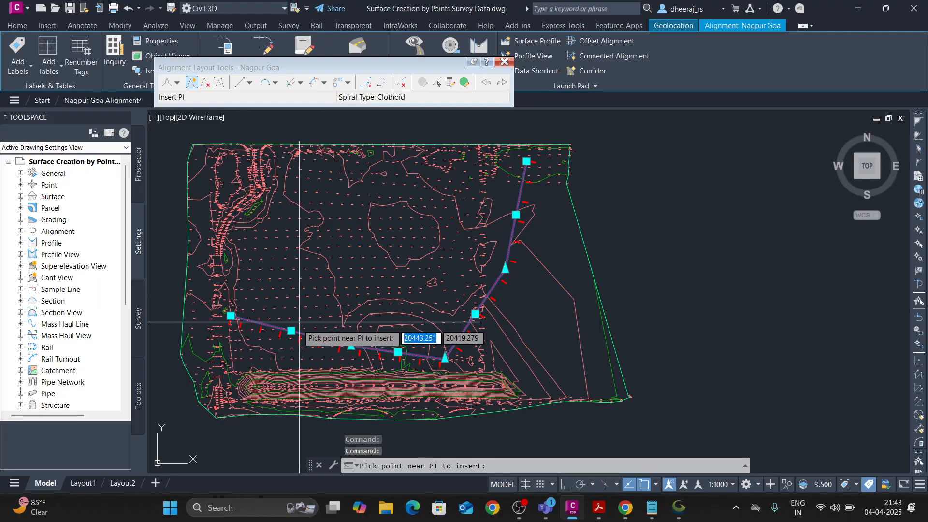
pyautogui.click(292, 347)
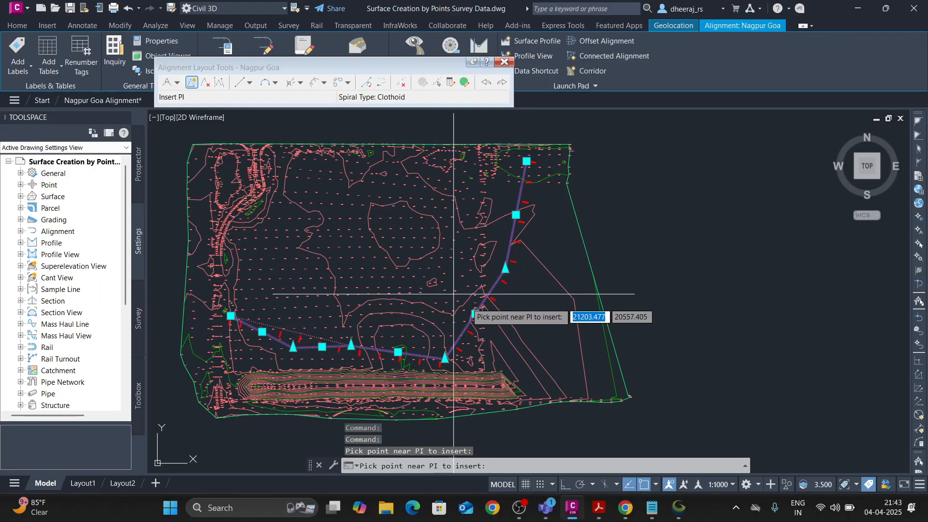
pyautogui.click(553, 215)
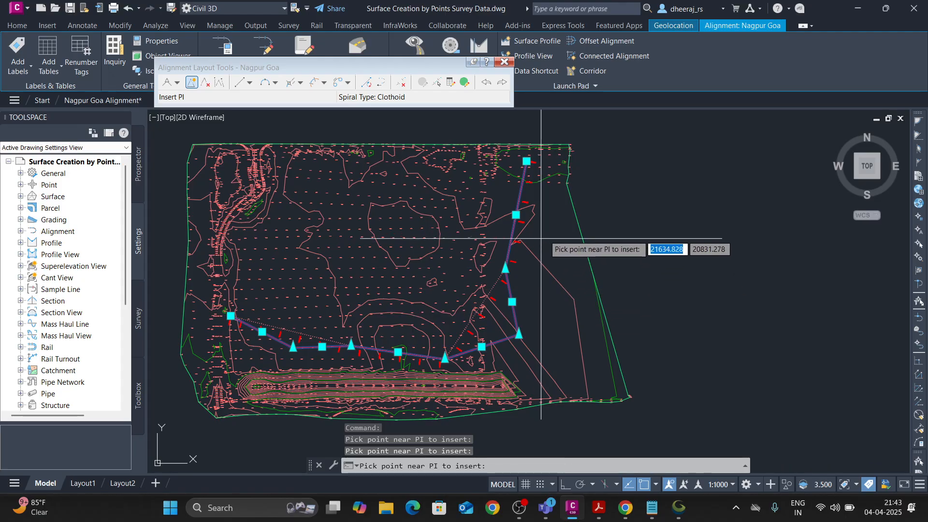
pyautogui.click(518, 333)
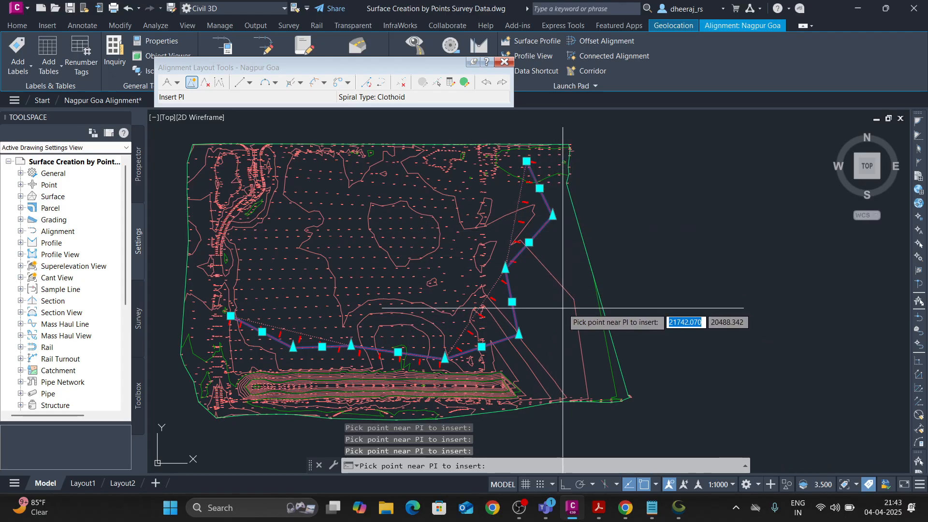
pyautogui.press('Escape')
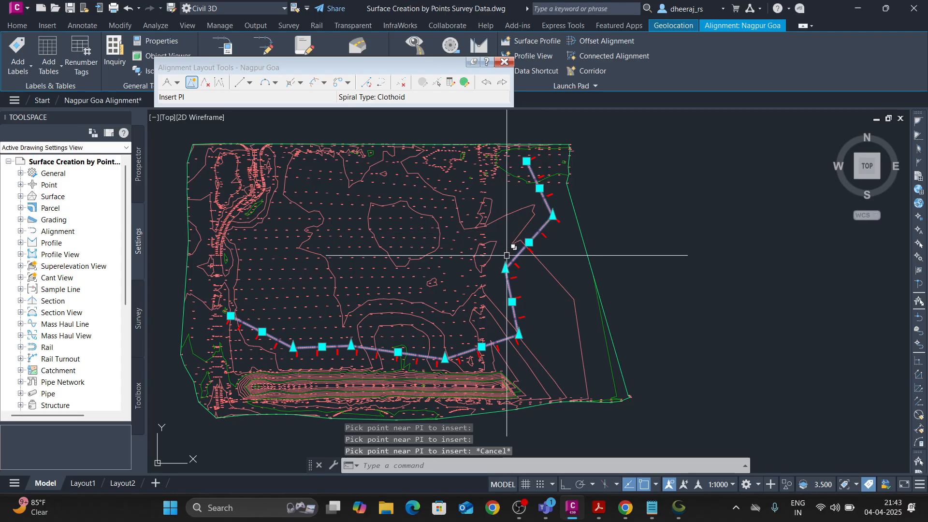
# Delete the three added PIs from the northeast, eastern and westernmost tangents of the alignment.
pyautogui.click(205, 82)
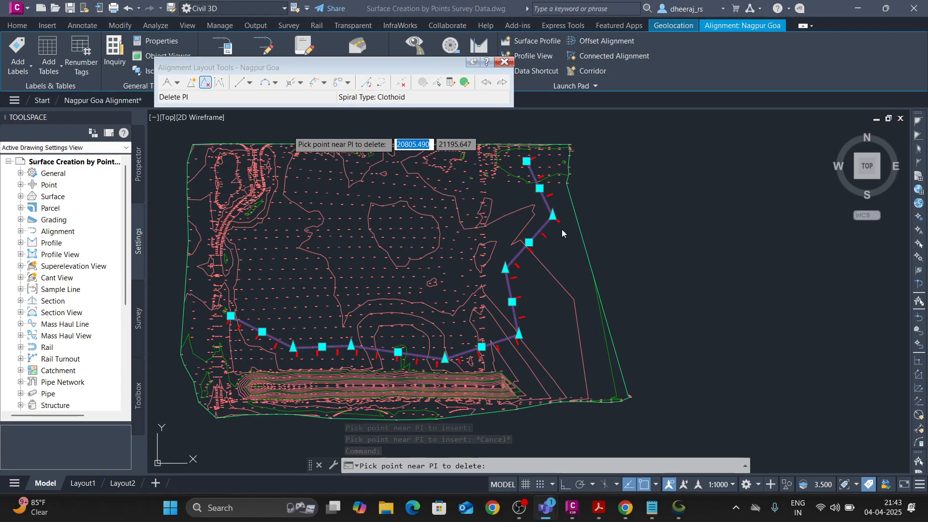
pyautogui.click(502, 81)
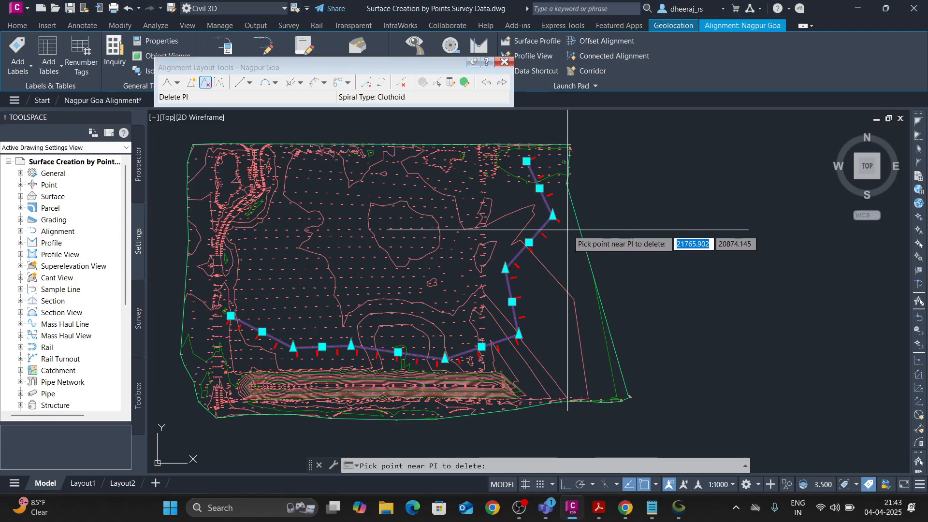
pyautogui.click(563, 238)
pyautogui.click(522, 348)
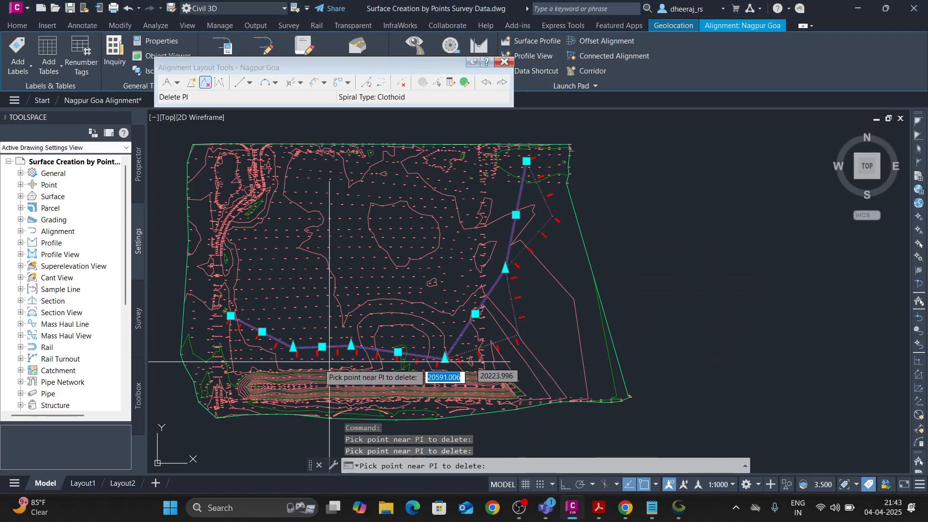
pyautogui.click(312, 358)
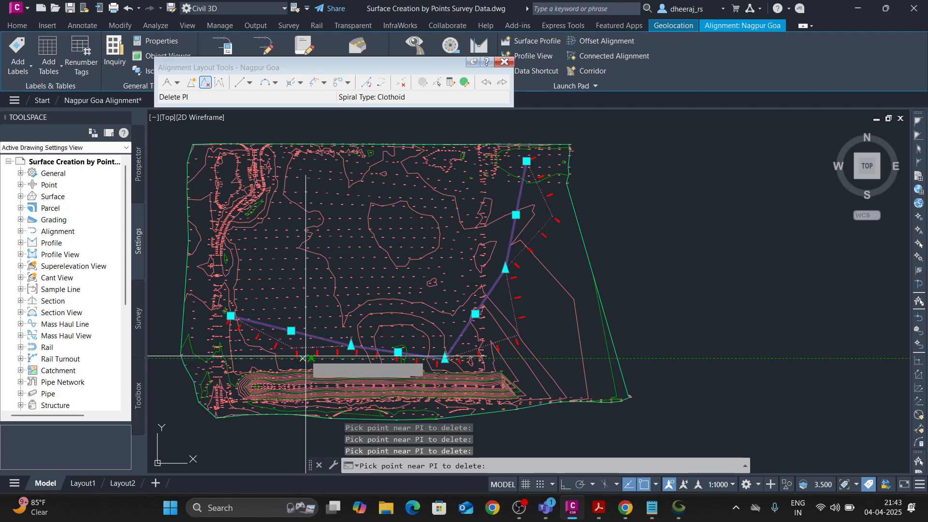
pyautogui.press('Escape')
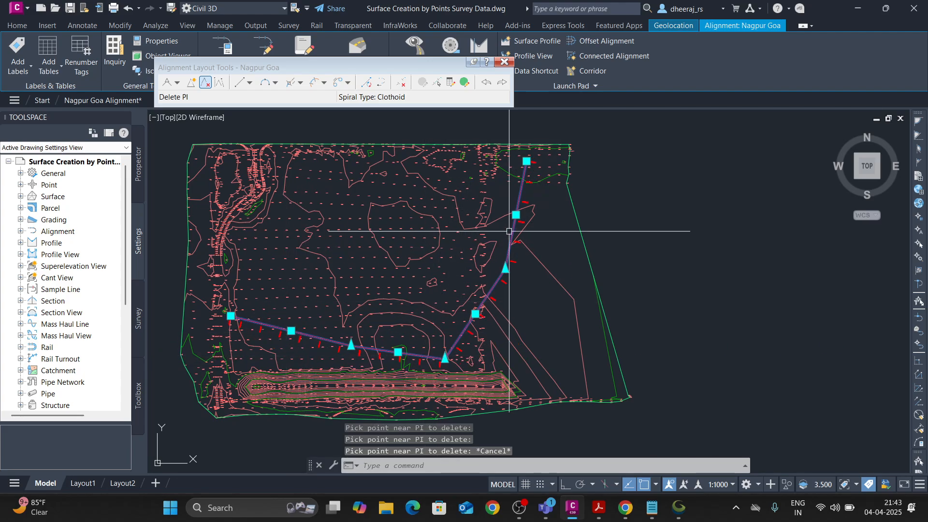
# Examine the alignment's intermediate PIs, looking closely at the PI just past chainage 0+500.
pyautogui.moveTo(524, 224); pyautogui.dragTo(510, 245, button='middle')
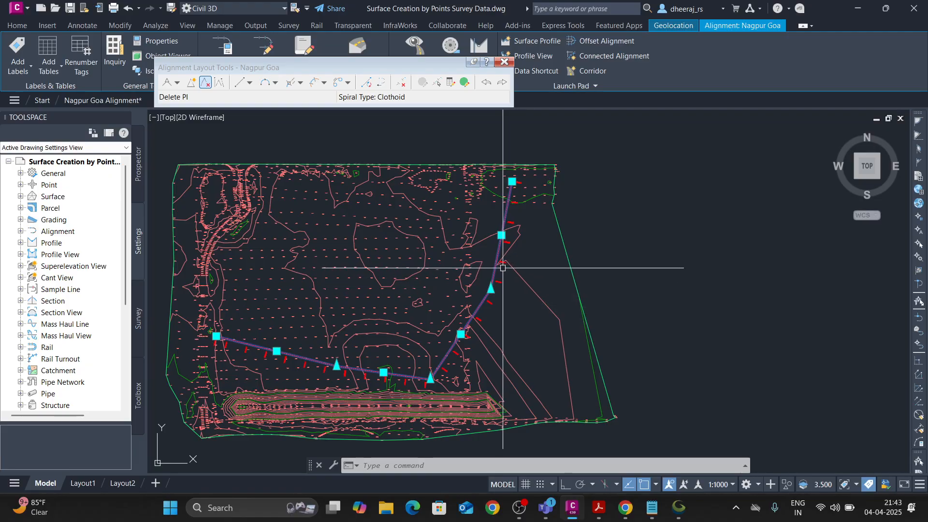
pyautogui.moveTo(512, 302); pyautogui.dragTo(502, 307, button='middle')
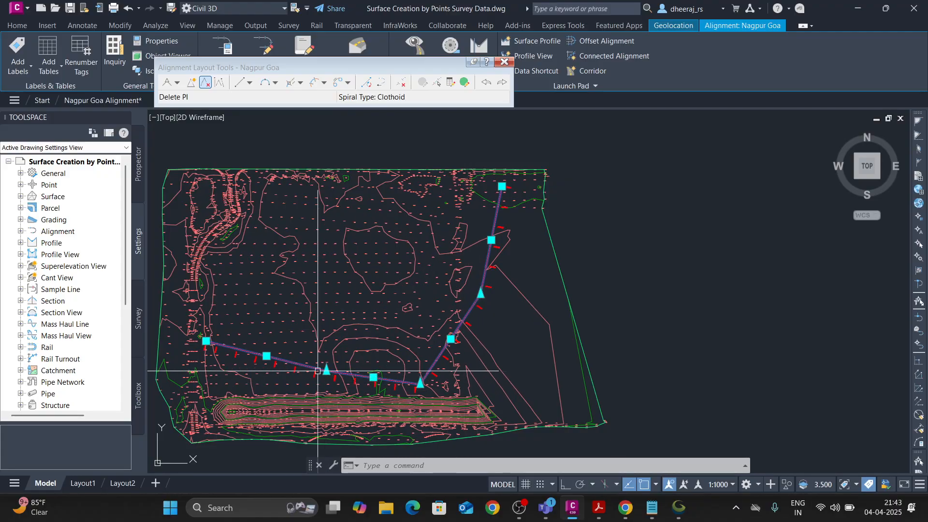
pyautogui.scroll(5, 484, 291)
pyautogui.scroll(5, 423, 305)
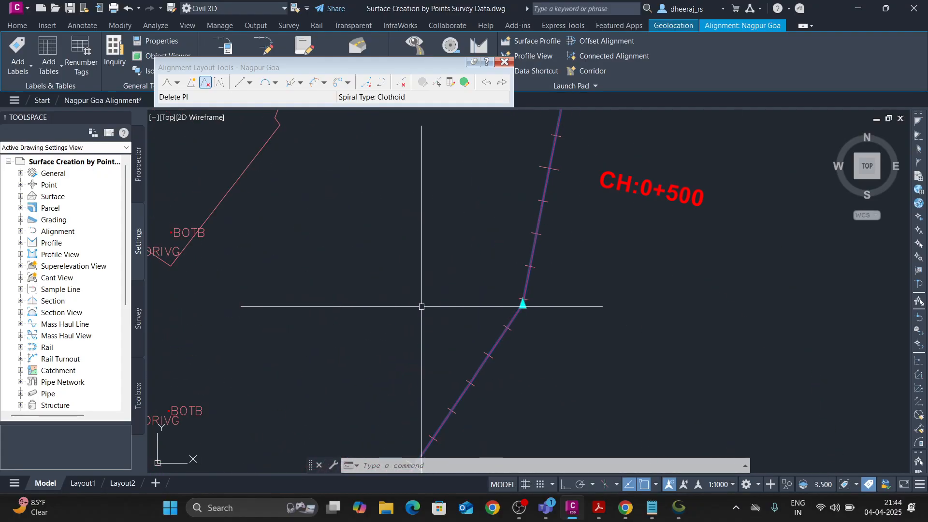
pyautogui.scroll(-6, 481, 340)
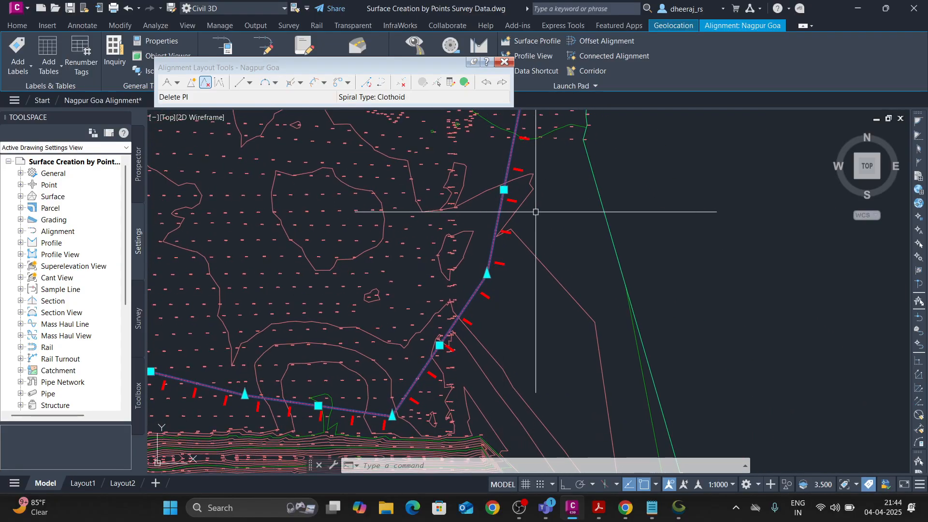
pyautogui.moveTo(526, 207); pyautogui.dragTo(520, 224, button='middle')
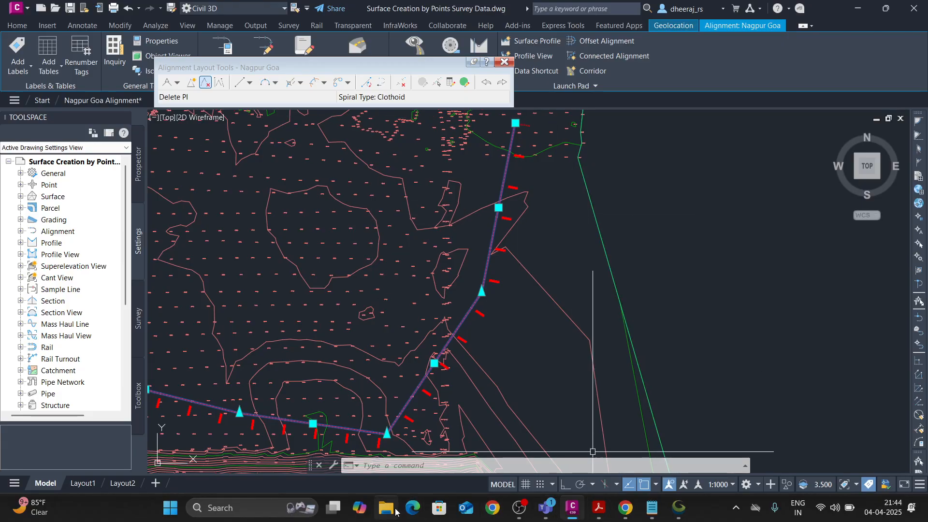
# Switch to Chrome and search Google for "law resource irc" in a new tab.
pyautogui.click(386, 507)
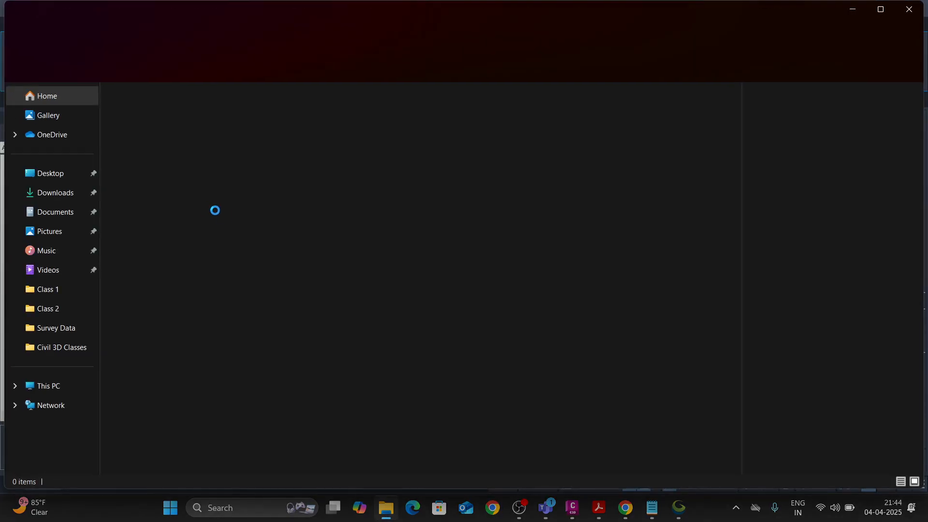
pyautogui.click(59, 178)
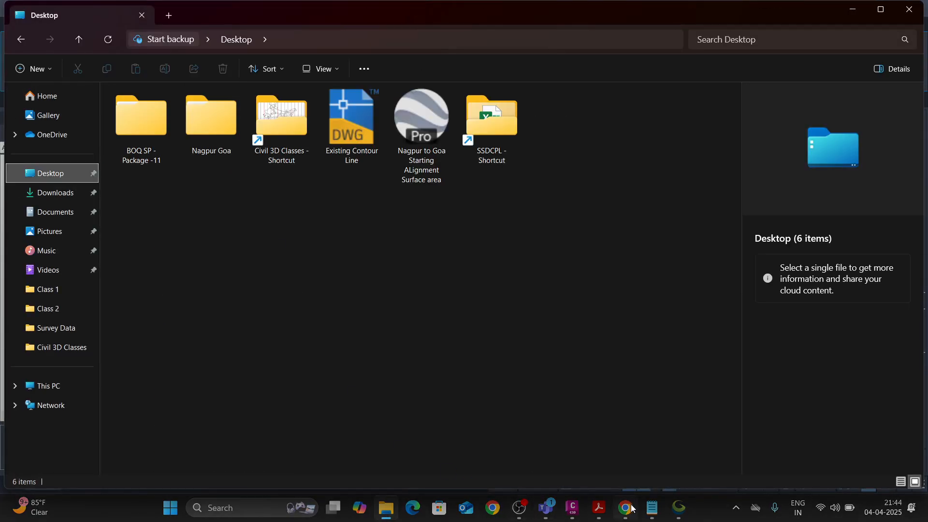
pyautogui.click(632, 507)
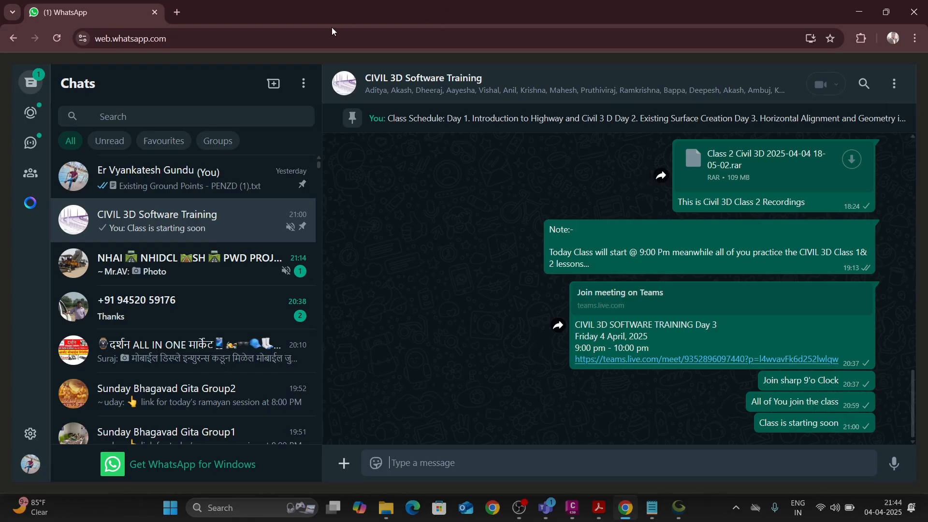
pyautogui.hotkey('ctrl', 't')
pyautogui.click(163, 38)
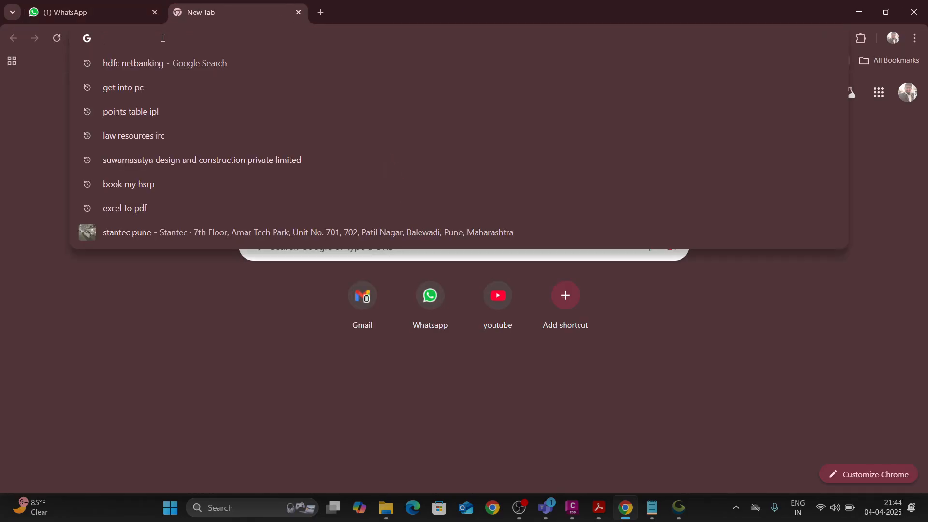
pyautogui.write('law re')
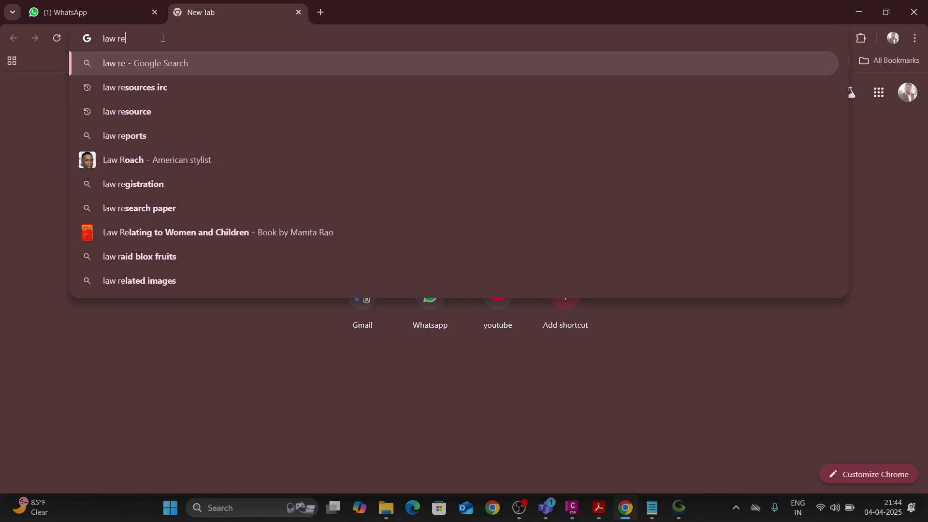
pyautogui.write('source ')
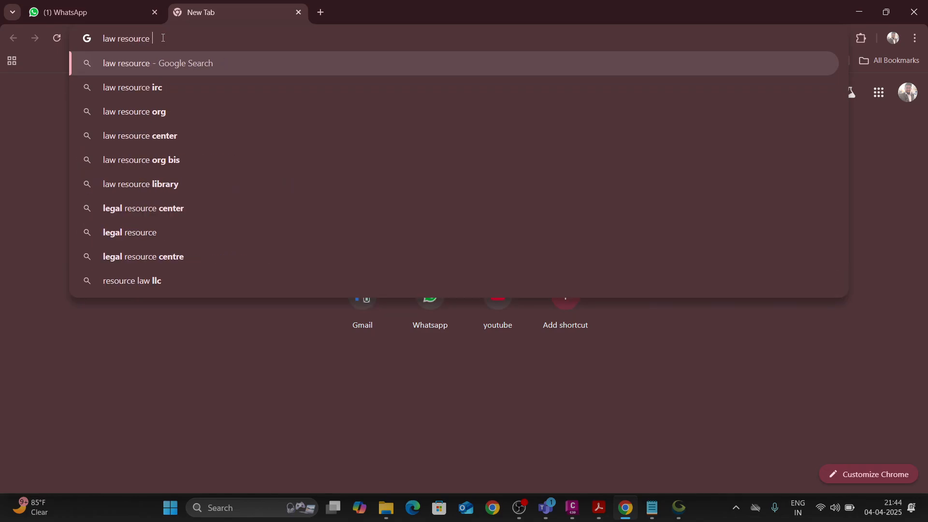
pyautogui.write('irc')
pyautogui.press('Return')
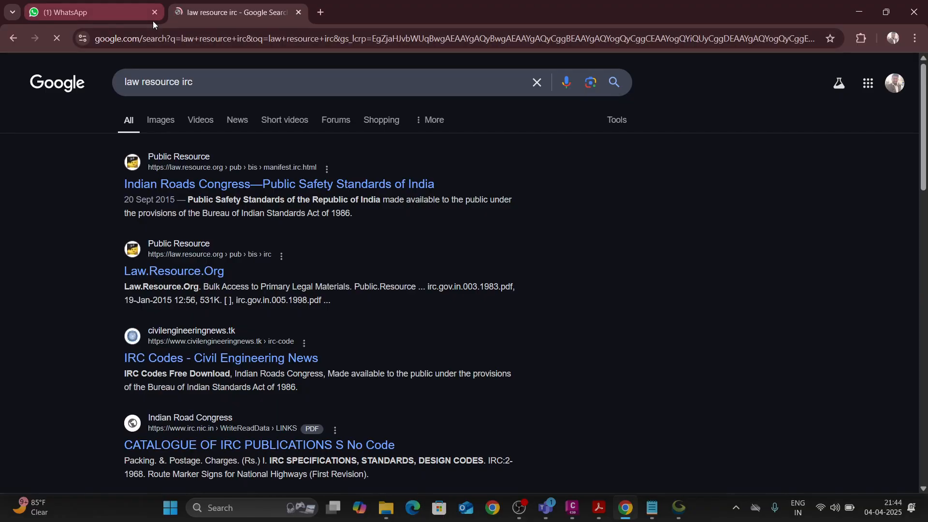
# Open the Indian Roads Congress Public Safety Standards of India page and look through its IRC and IRC SP codes.
pyautogui.click(214, 187)
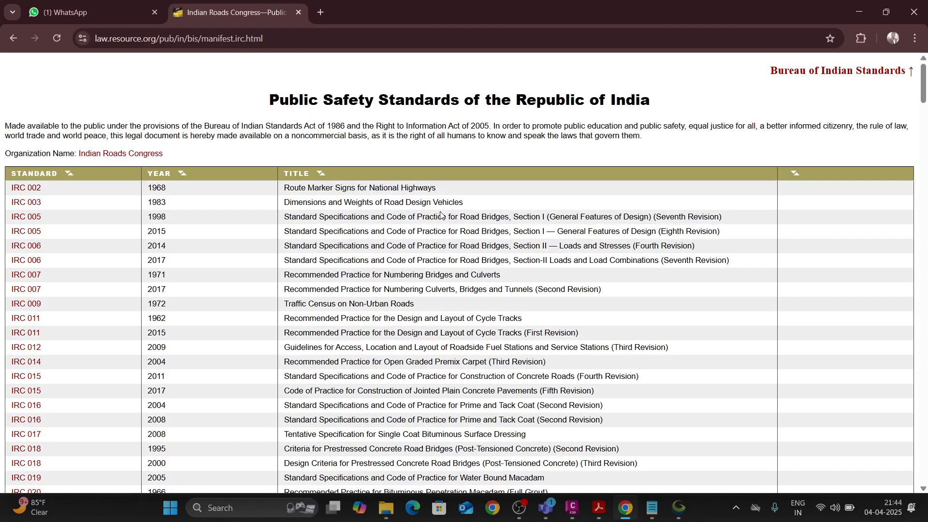
pyautogui.scroll(-20, 184, 309)
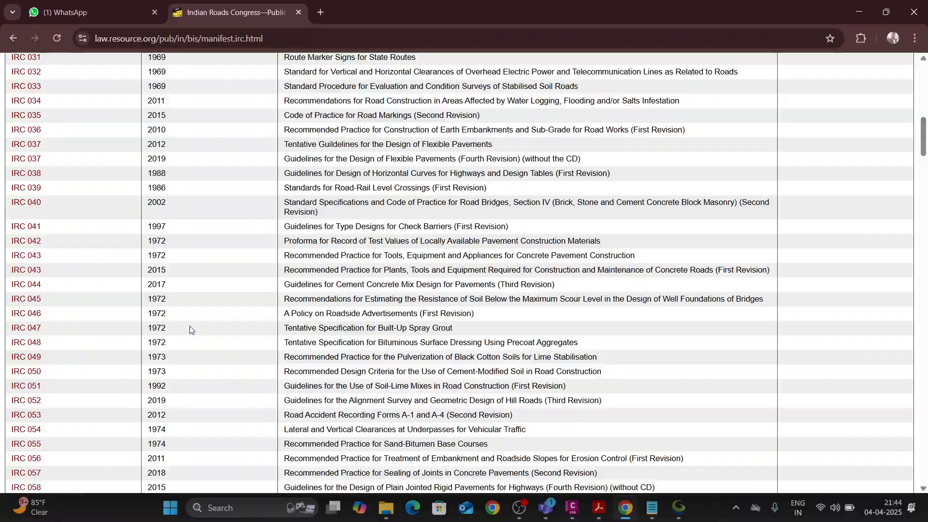
pyautogui.scroll(-15, 190, 328)
pyautogui.scroll(20, 188, 333)
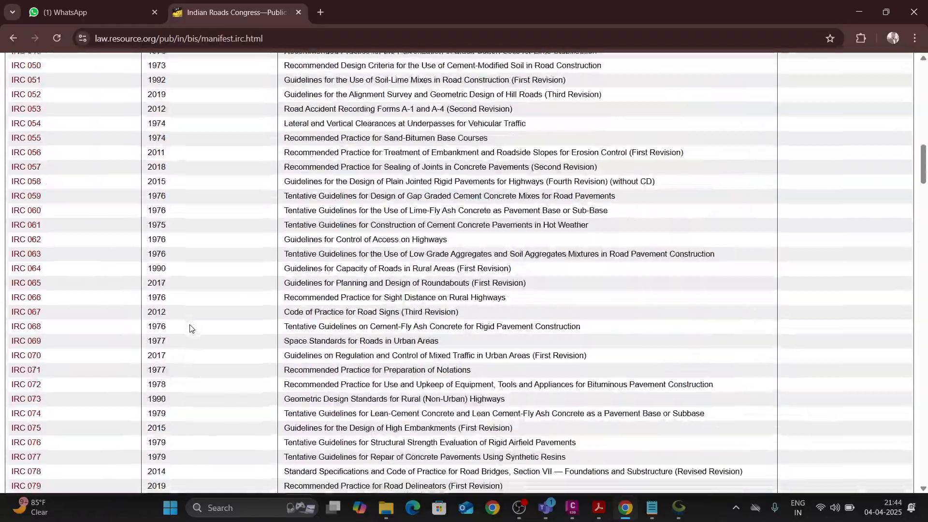
pyautogui.scroll(-20, 184, 344)
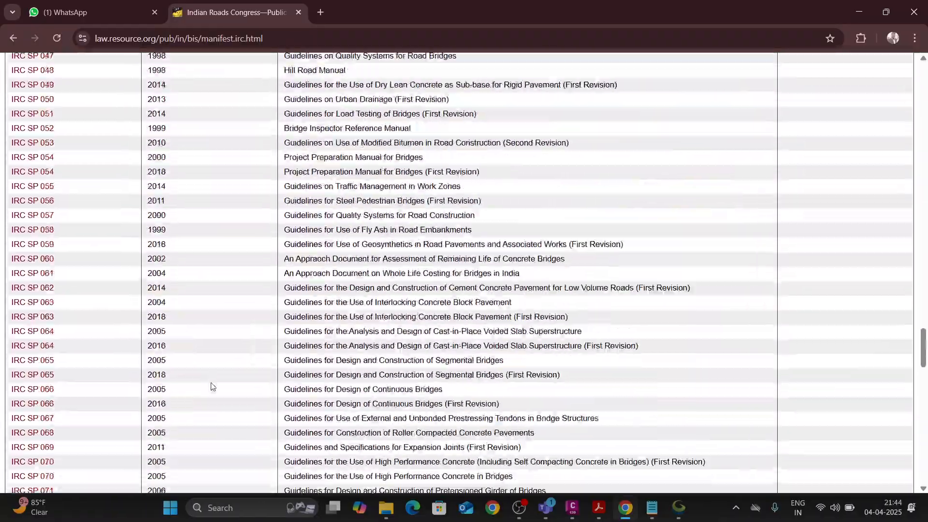
pyautogui.scroll(-15, 213, 391)
pyautogui.scroll(20, 209, 394)
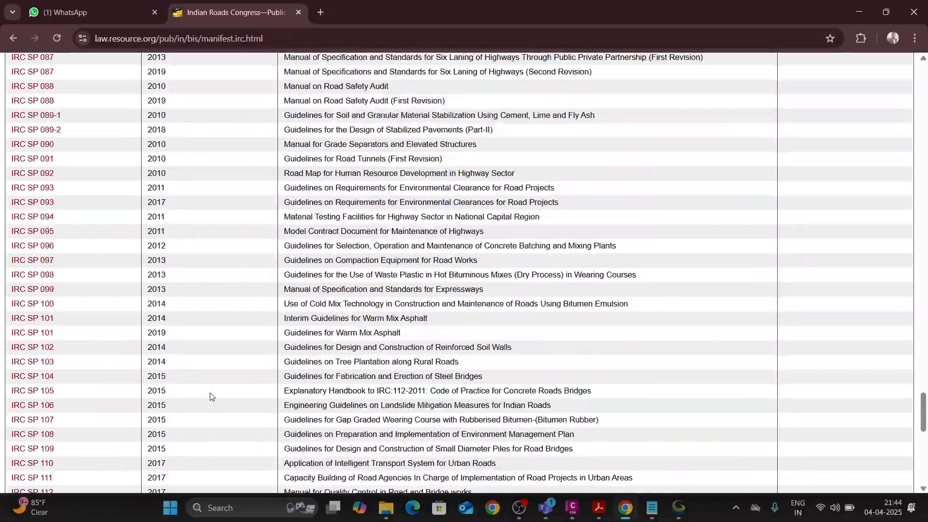
pyautogui.scroll(20, 211, 387)
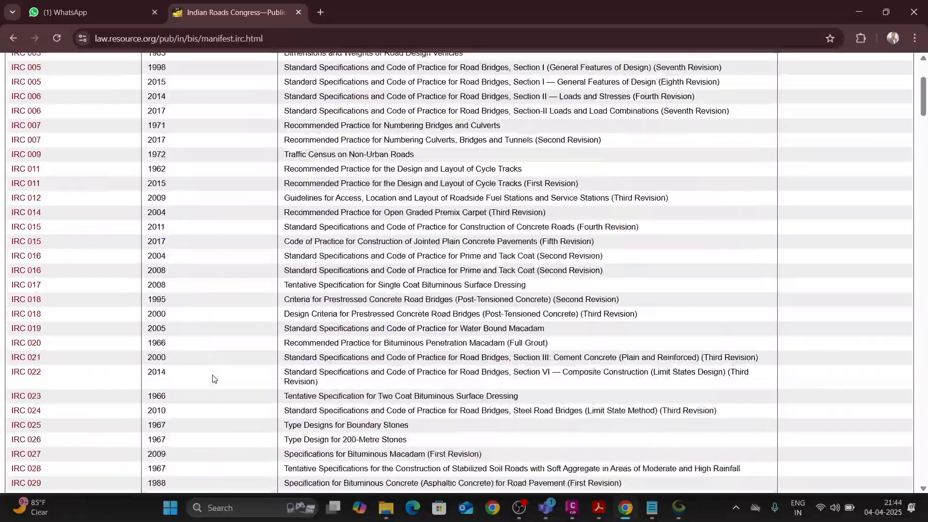
# Find the IRC 038 (1988) entry on design of horizontal curves for highways and open its document.
pyautogui.scroll(-12, 111, 261)
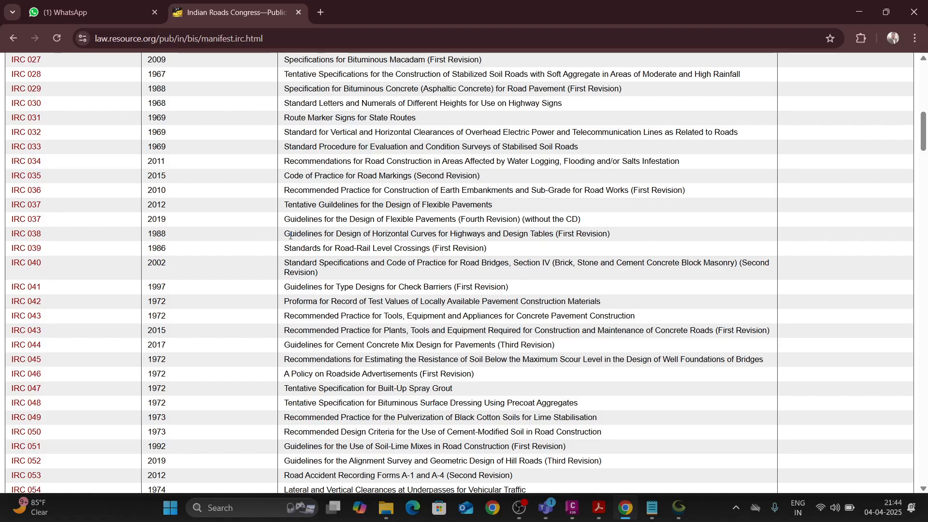
pyautogui.moveTo(302, 235); pyautogui.dragTo(632, 232)
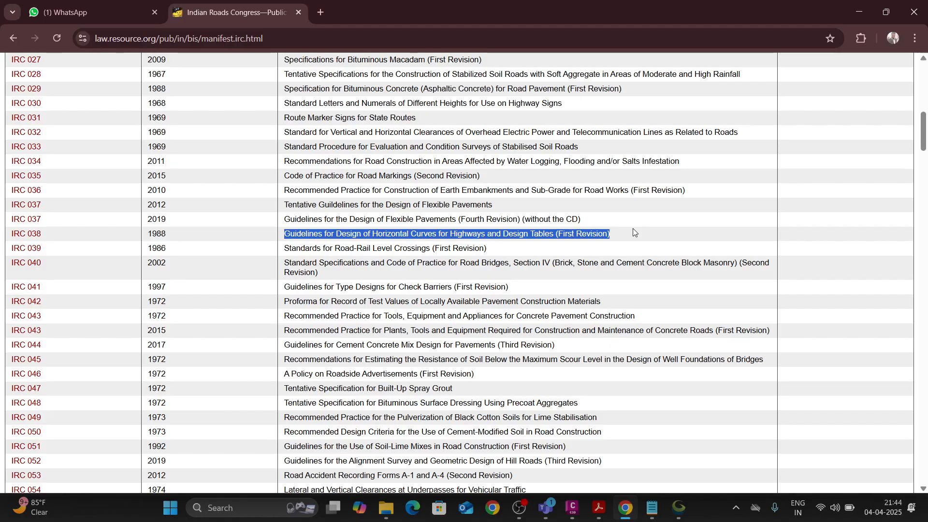
pyautogui.click(32, 239)
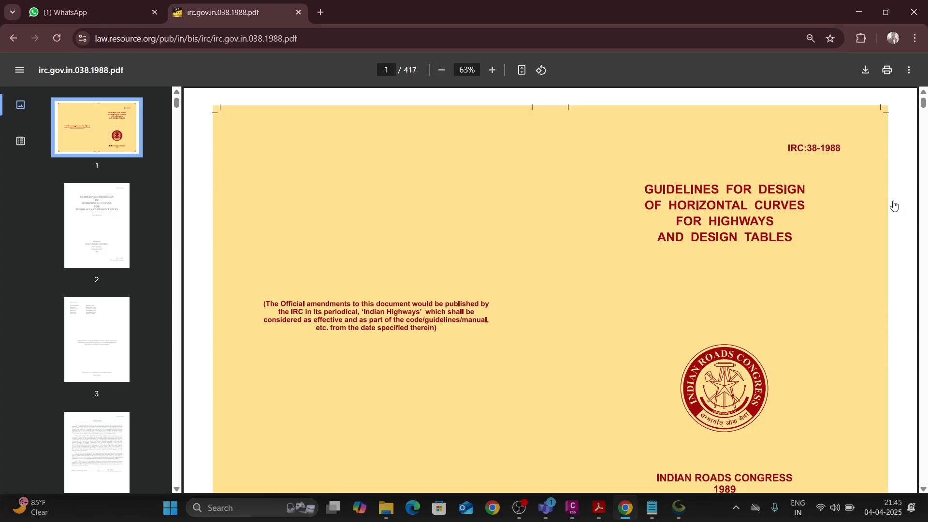
pyautogui.hotkey('alt', 'Tab')
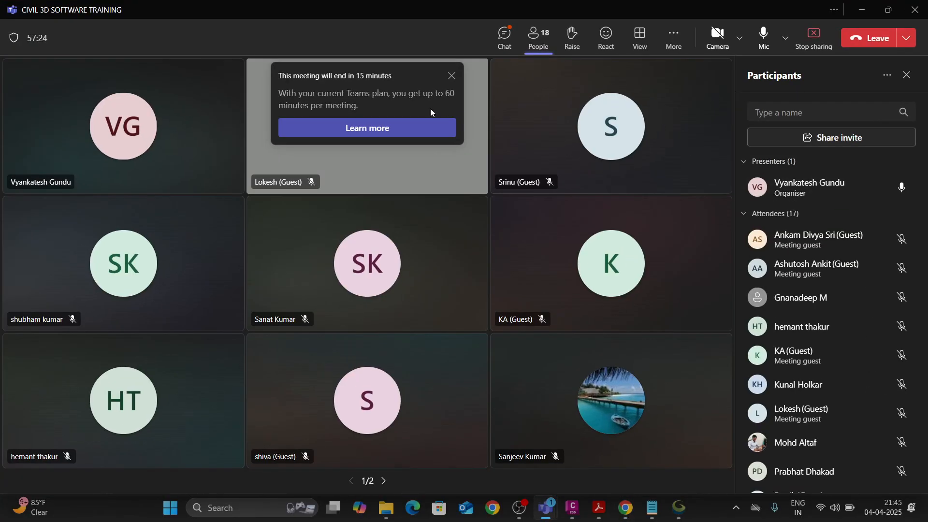
pyautogui.click(861, 9)
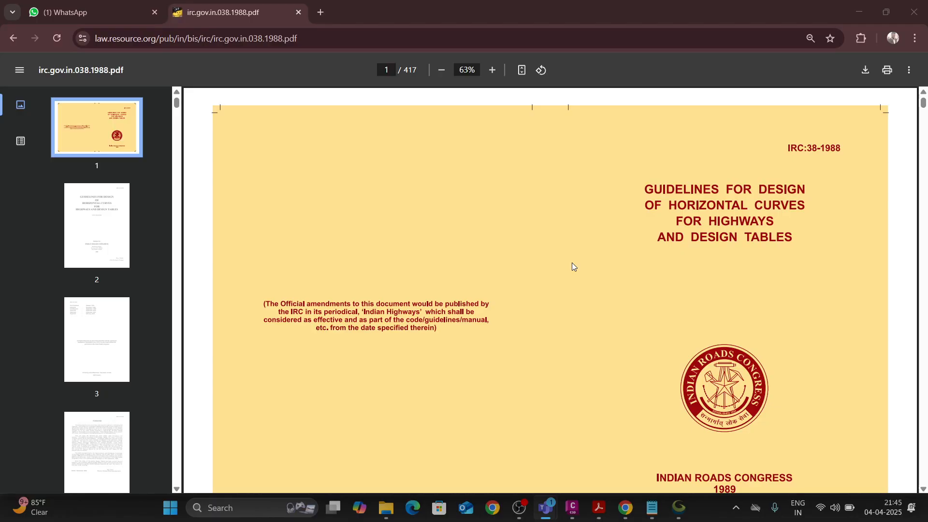
# Look through the IRC:38-1988 opening pages, definitions and notations, up to the friction and maximum superelevation sections on page 18.
pyautogui.click(92, 250)
pyautogui.press('Down')
pyautogui.press('Down')
pyautogui.press('Down')
pyautogui.press('Down')
pyautogui.press('Down')
pyautogui.press('Down')
pyautogui.press('Down')
pyautogui.press('Down')
pyautogui.press('Down')
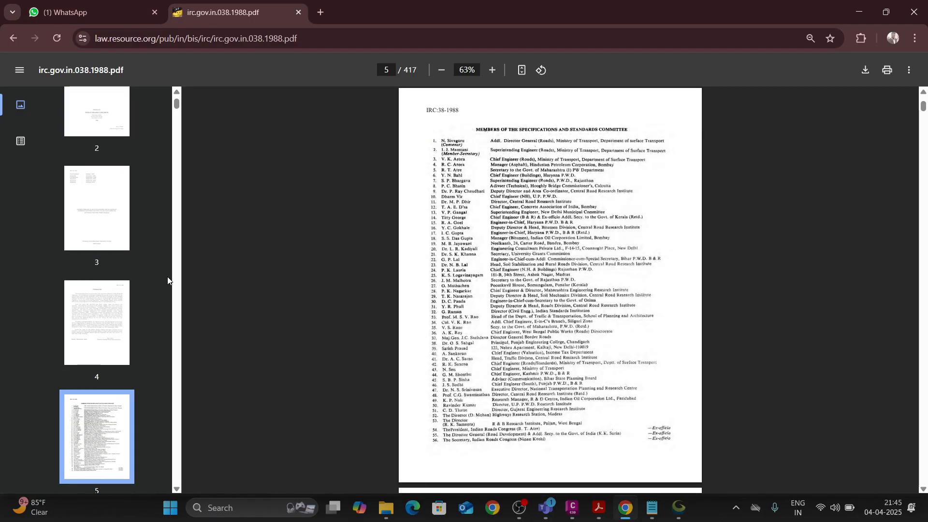
pyautogui.press('Down')
pyautogui.press('Down')
pyautogui.press('Down')
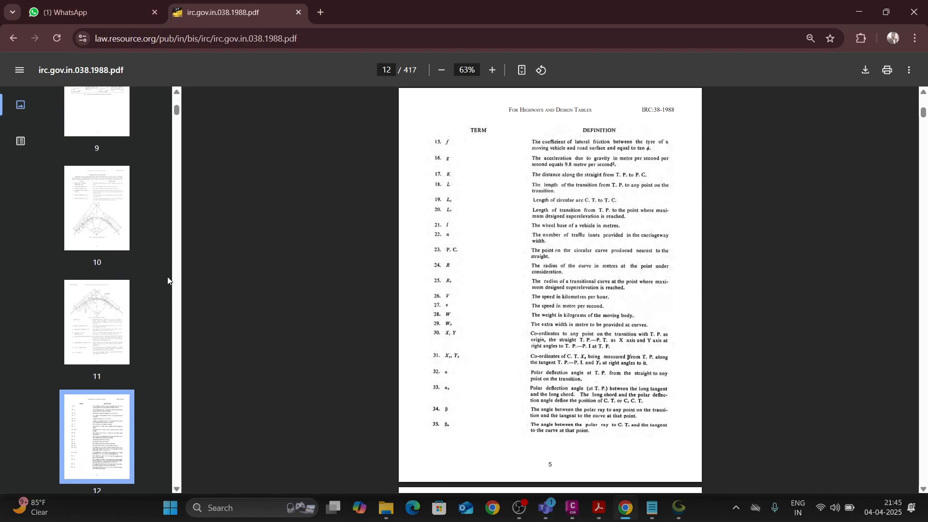
pyautogui.press('Up')
pyautogui.press('Up')
pyautogui.press('Up')
pyautogui.press('Down')
pyautogui.press('Down')
pyautogui.press('Down')
pyautogui.press('Down')
pyautogui.press('Down')
pyautogui.press('Down')
pyautogui.press('Down')
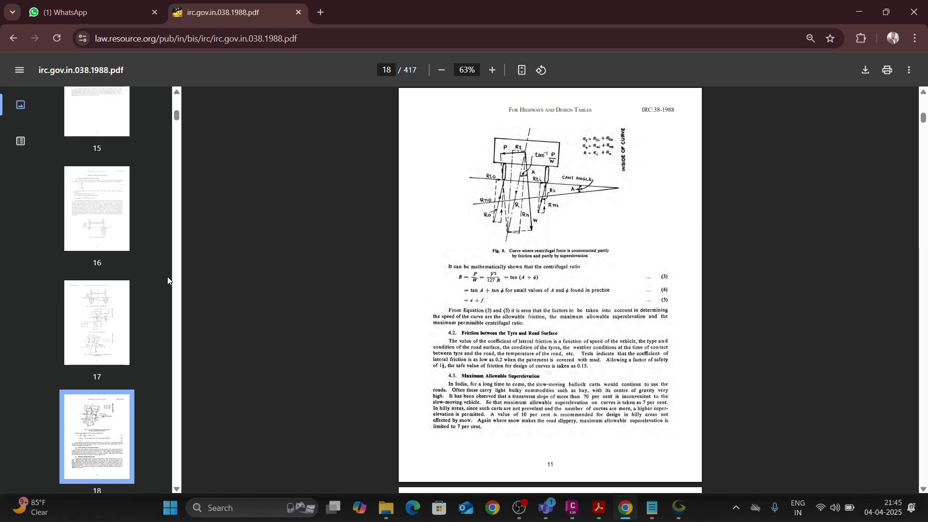
# Skim the sections on vehicle swept paths, superelevation, set-back distance, spirals and introducing transitions, up to page 54.
pyautogui.press('Down')
pyautogui.press('Down')
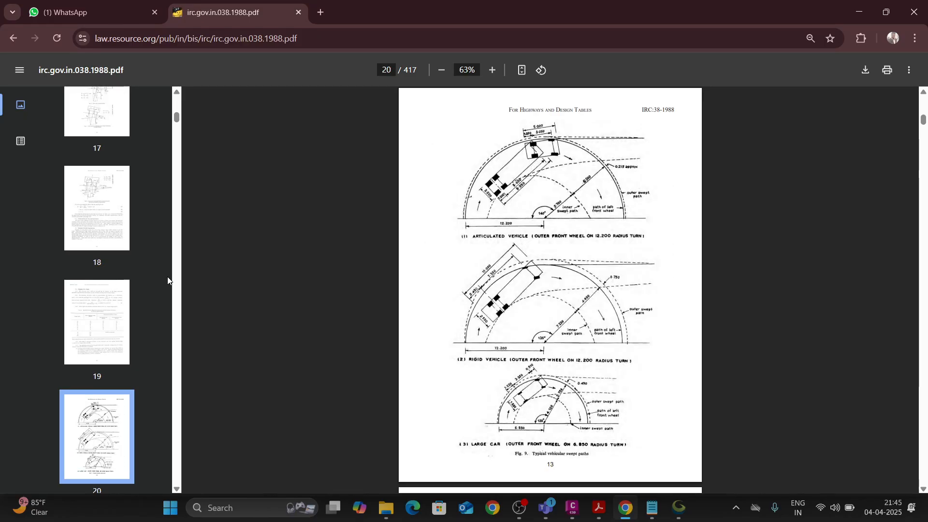
pyautogui.press('Down')
pyautogui.press('Down')
pyautogui.press('Down')
pyautogui.press('Down')
pyautogui.press('Down')
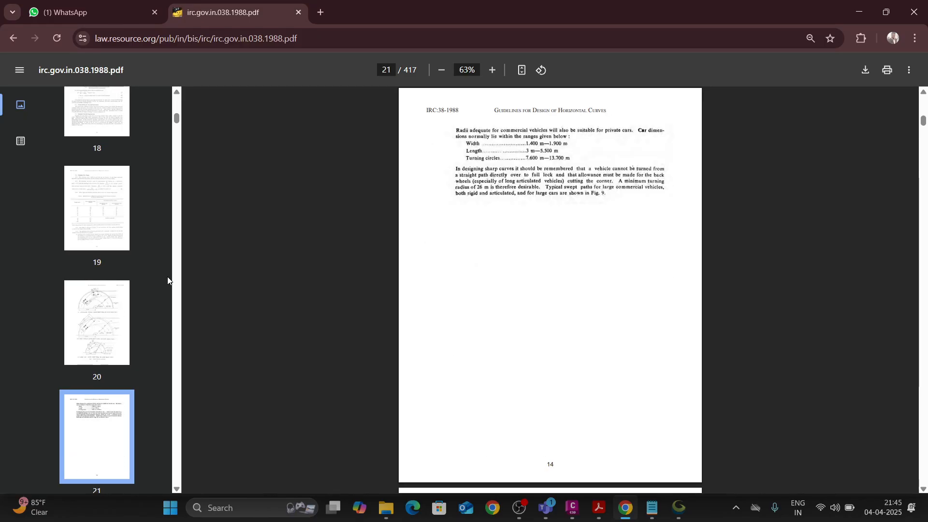
pyautogui.press('Down')
pyautogui.press('Down')
pyautogui.press('Down')
pyautogui.press('Down')
pyautogui.press('Down')
pyautogui.press('Down')
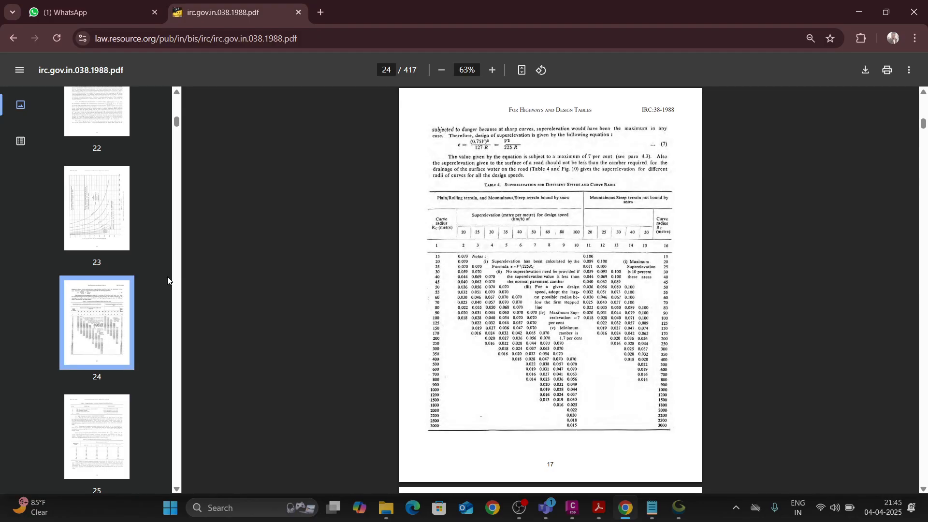
pyautogui.press('Down')
pyautogui.press('Down')
pyautogui.press('Down')
pyautogui.press('Down')
pyautogui.press('Down')
pyautogui.press('Down')
pyautogui.press('Down')
pyautogui.press('Down')
pyautogui.press('Down')
pyautogui.press('Down')
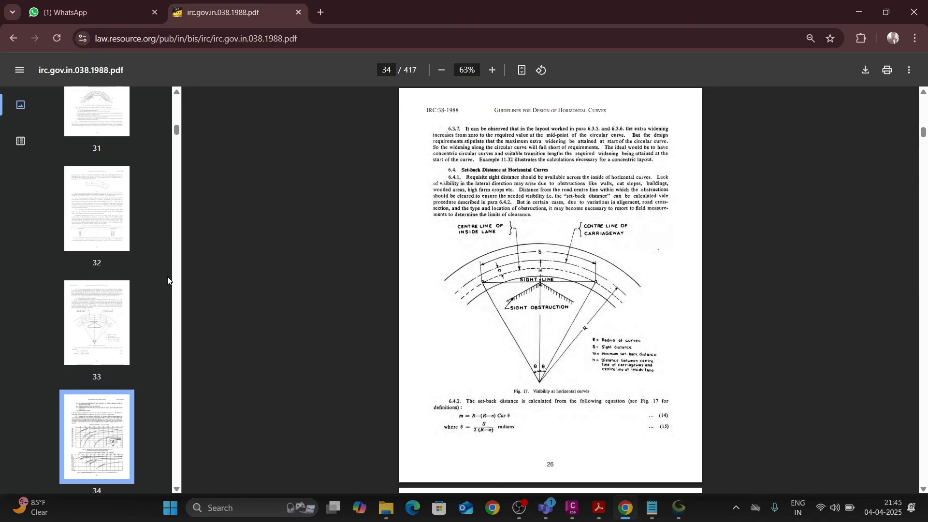
pyautogui.press('Down')
pyautogui.press('Down')
pyautogui.press('Down')
pyautogui.press('Down')
pyautogui.press('Down')
pyautogui.press('Down')
pyautogui.press('Down')
pyautogui.press('Down')
pyautogui.press('Down')
pyautogui.press('Down')
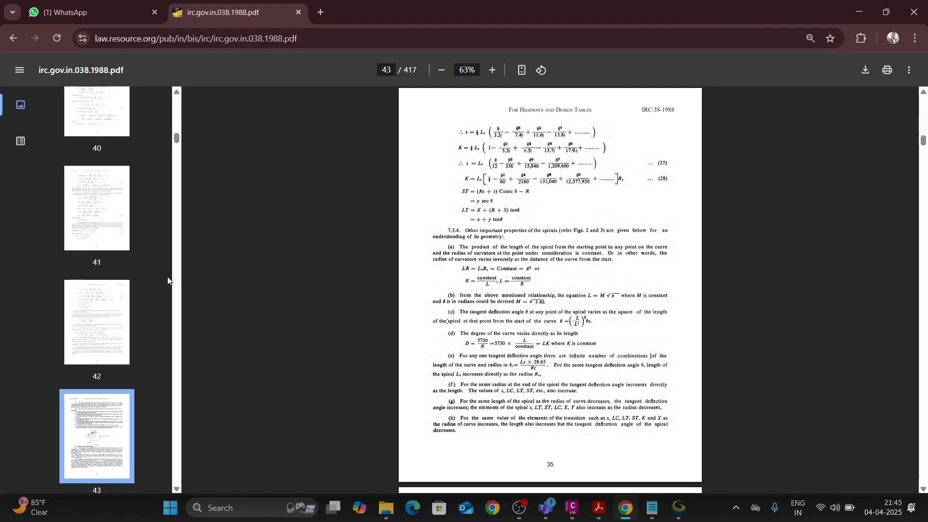
pyautogui.press('Down')
pyautogui.press('Down')
pyautogui.press('Down')
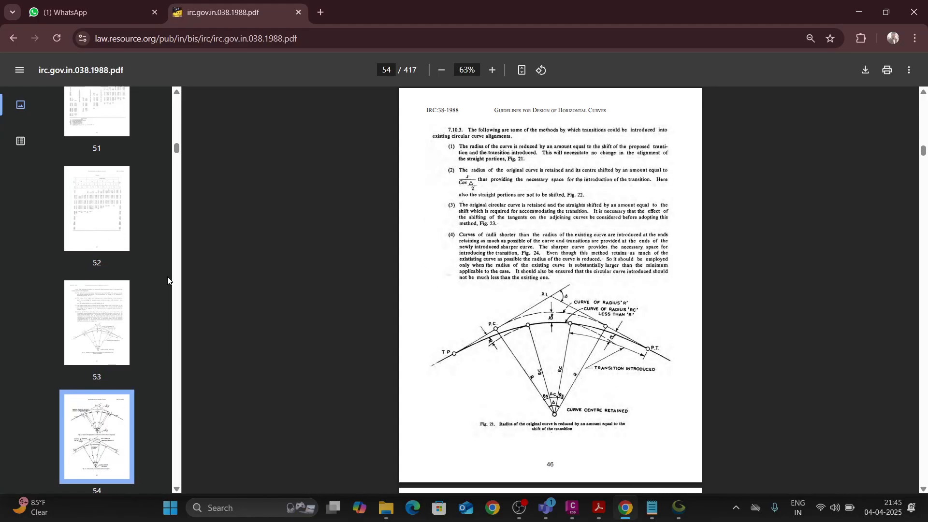
# Go back through the guidelines to the terms and definitions list on page 12.
pyautogui.press('Up')
pyautogui.press('Up')
pyautogui.press('Up')
pyautogui.press('Up')
pyautogui.press('Up')
pyautogui.press('Up')
pyautogui.press('Up')
pyautogui.press('Up')
pyautogui.press('Up')
pyautogui.press('Up')
pyautogui.press('Up')
pyautogui.press('Up')
pyautogui.press('Up')
pyautogui.press('Up')
pyautogui.press('Up')
pyautogui.press('Up')
pyautogui.press('Up')
pyautogui.press('Up')
pyautogui.press('Up')
pyautogui.press('Up')
pyautogui.press('Up')
pyautogui.press('Up')
pyautogui.press('Up')
pyautogui.press('Up')
pyautogui.press('Up')
pyautogui.press('Up')
pyautogui.press('Up')
pyautogui.press('Up')
pyautogui.press('Up')
pyautogui.press('Up')
pyautogui.press('Up')
pyautogui.press('Up')
pyautogui.press('Up')
pyautogui.press('Up')
pyautogui.press('Up')
pyautogui.press('Up')
pyautogui.press('Up')
pyautogui.press('Up')
pyautogui.press('Up')
pyautogui.press('Up')
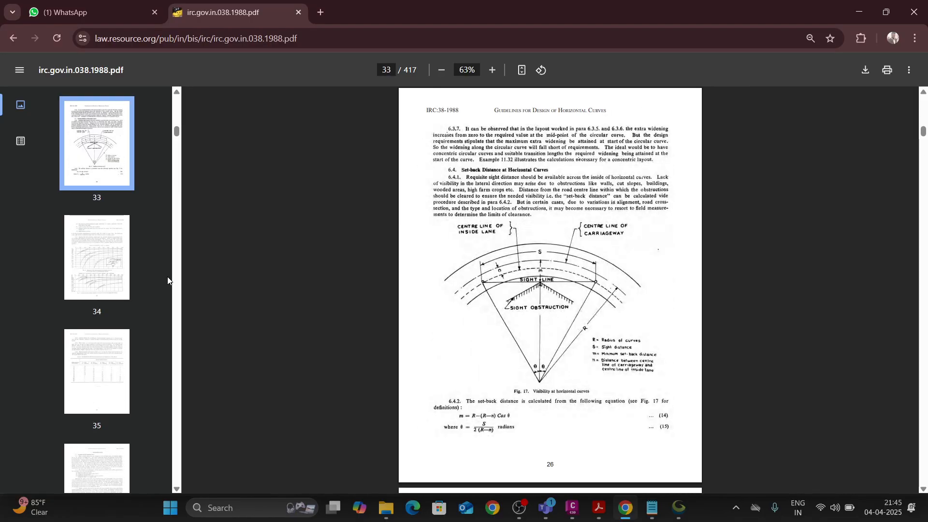
pyautogui.press('Up')
pyautogui.press('Up')
pyautogui.press('Up')
pyautogui.press('Up')
pyautogui.press('Up')
pyautogui.press('Up')
pyautogui.press('Up')
pyautogui.press('Up')
pyautogui.press('Up')
pyautogui.press('Up')
pyautogui.press('Up')
pyautogui.press('Up')
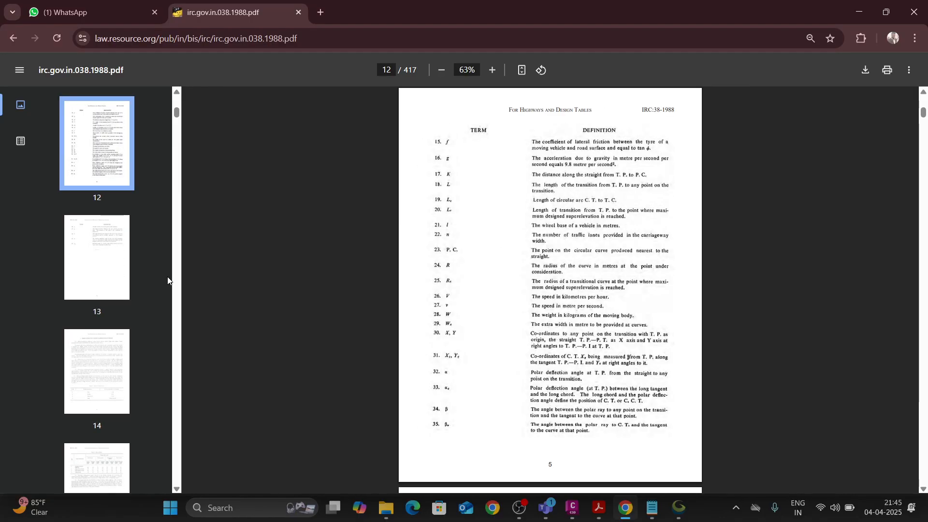
# Review the pages from the circular curve with transition figure to Table 4 on superelevation for different speeds and curve radii.
pyautogui.press('Down')
pyautogui.press('Down')
pyautogui.press('Down')
pyautogui.press('Down')
pyautogui.press('Down')
pyautogui.press('Down')
pyautogui.press('Down')
pyautogui.press('Down')
pyautogui.press('Down')
pyautogui.press('Down')
pyautogui.press('Down')
pyautogui.press('Down')
pyautogui.press('Down')
pyautogui.press('Down')
pyautogui.press('Down')
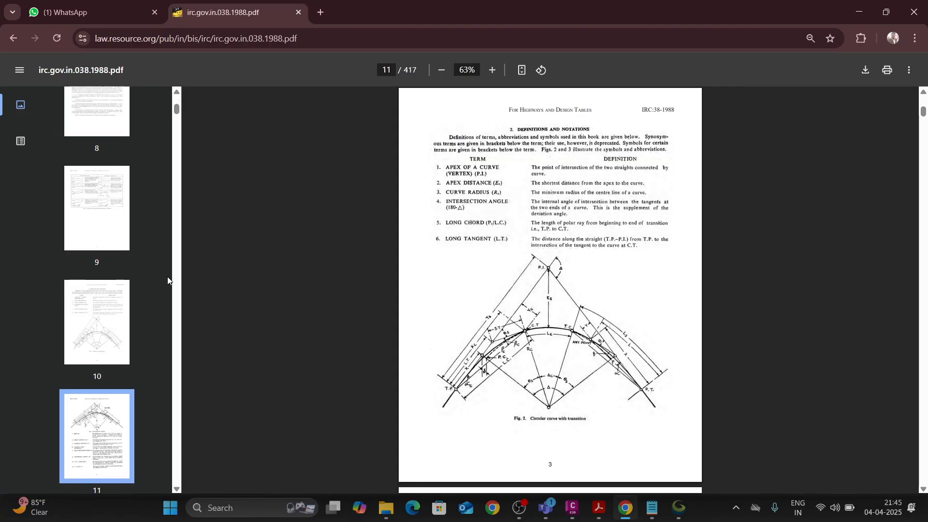
pyautogui.press('Down')
pyautogui.press('Down')
pyautogui.press('Down')
pyautogui.press('Down')
pyautogui.press('Down')
pyautogui.press('Down')
pyautogui.press('Down')
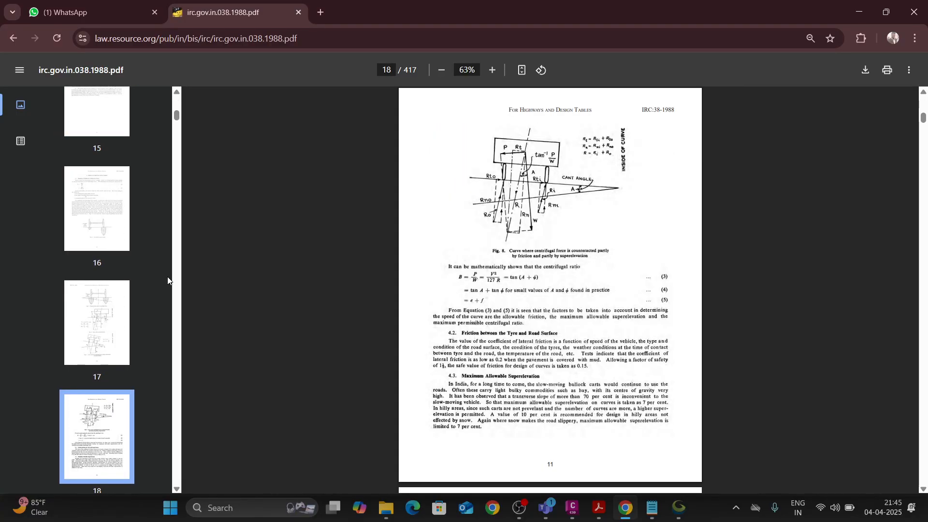
# Find Table 9 on minimum transition lengths for different speed and curve radii, on page 38.
pyautogui.press('Down')
pyautogui.press('Down')
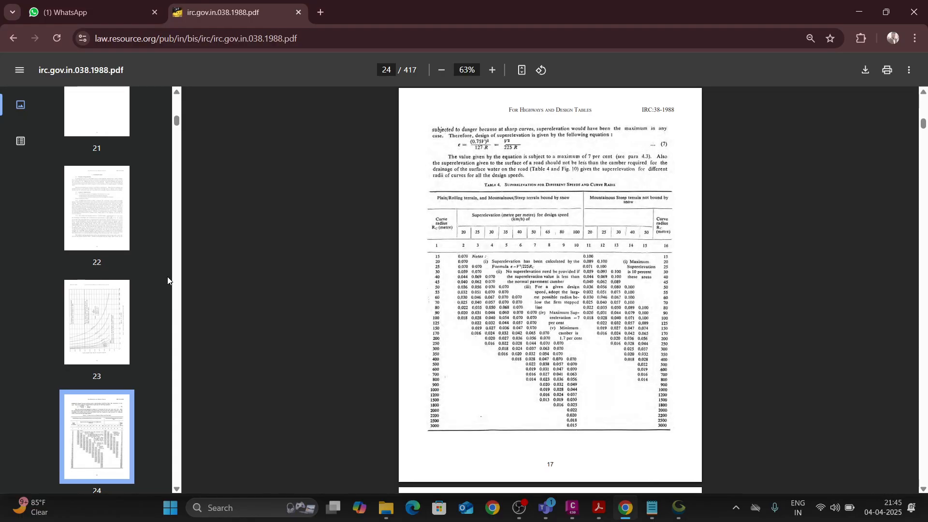
pyautogui.press('Up')
pyautogui.press('Down')
pyautogui.press('Down')
pyautogui.press('Down')
pyautogui.press('Down')
pyautogui.press('Down')
pyautogui.press('Down')
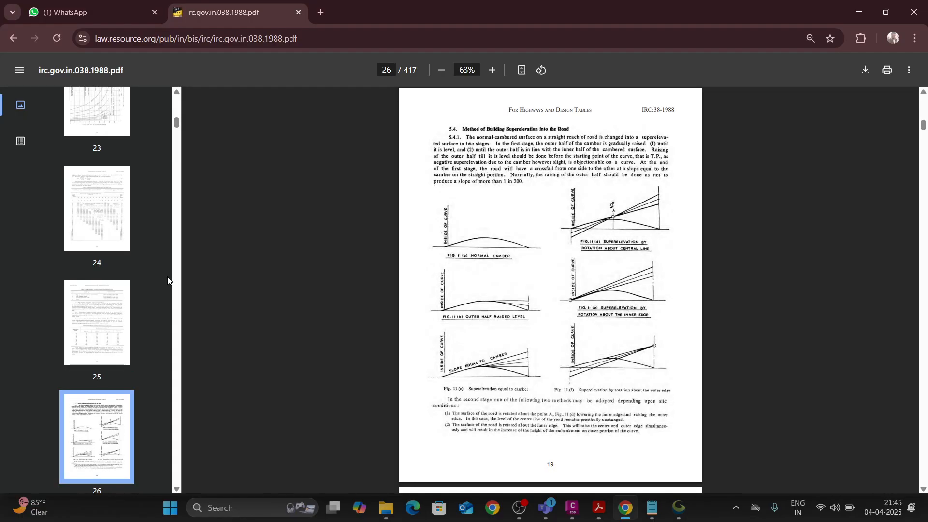
pyautogui.press('Down')
pyautogui.press('Down')
pyautogui.press('Down')
pyautogui.press('Down')
pyautogui.press('Down')
pyautogui.press('Down')
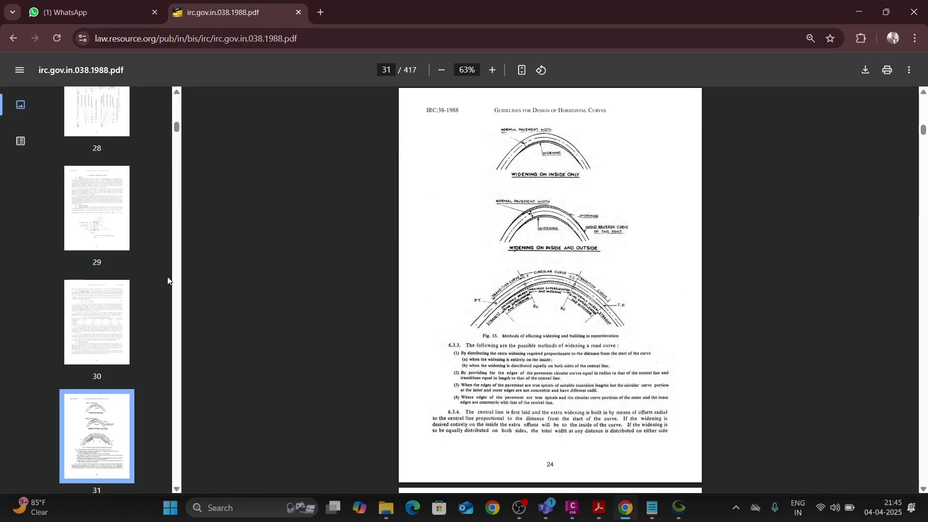
pyautogui.press('Down')
pyautogui.press('Down')
pyautogui.press('Down')
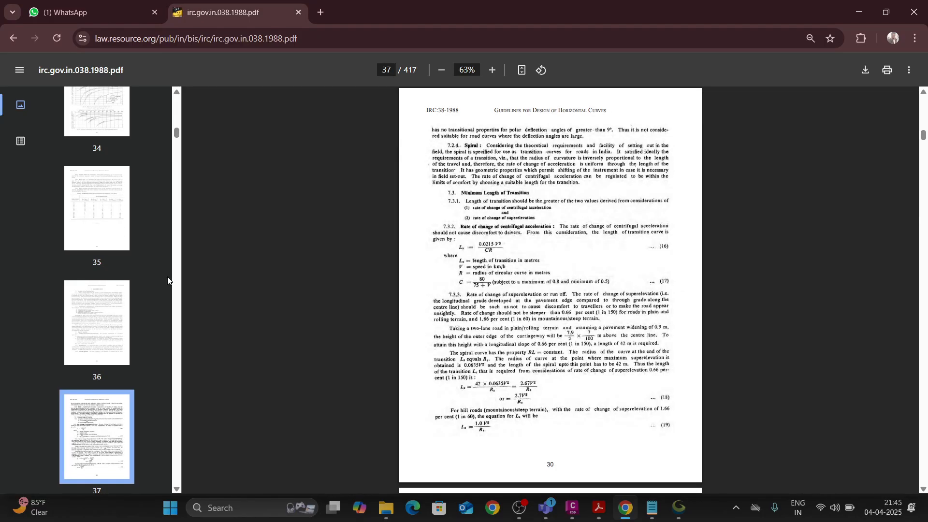
pyautogui.press('Up')
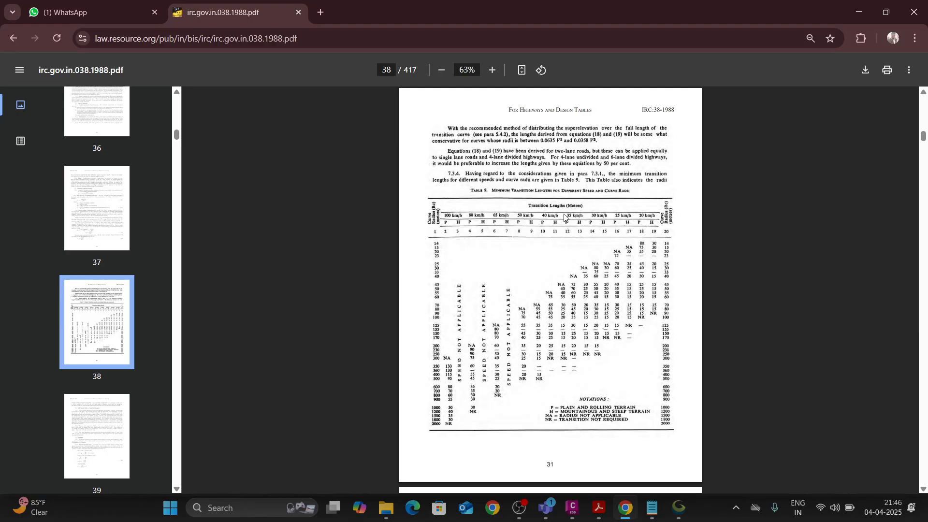
# Examine Table 9's transition lengths by design speed, terrain type and curve radius, including its notations.
pyautogui.keyDown('ctrl'); pyautogui.scroll(5, 564, 216); pyautogui.keyUp('ctrl')
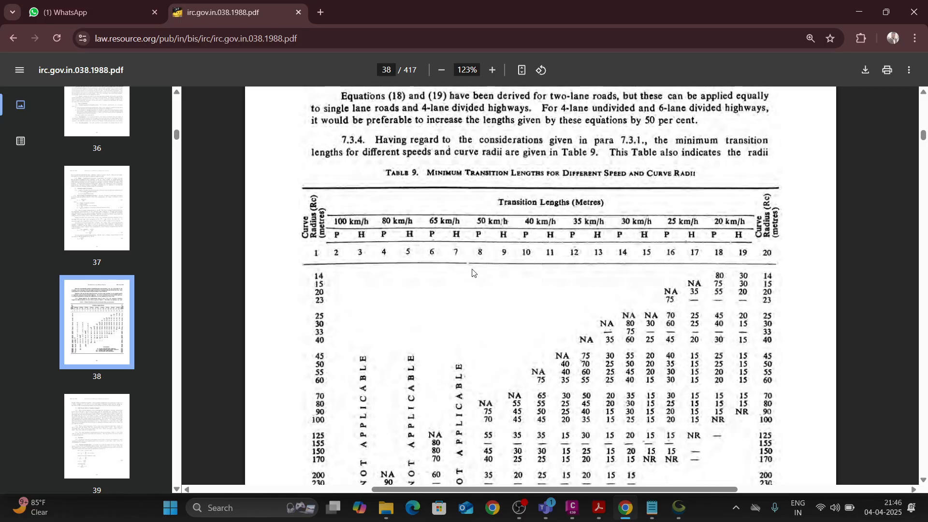
pyautogui.scroll(-4, 473, 273)
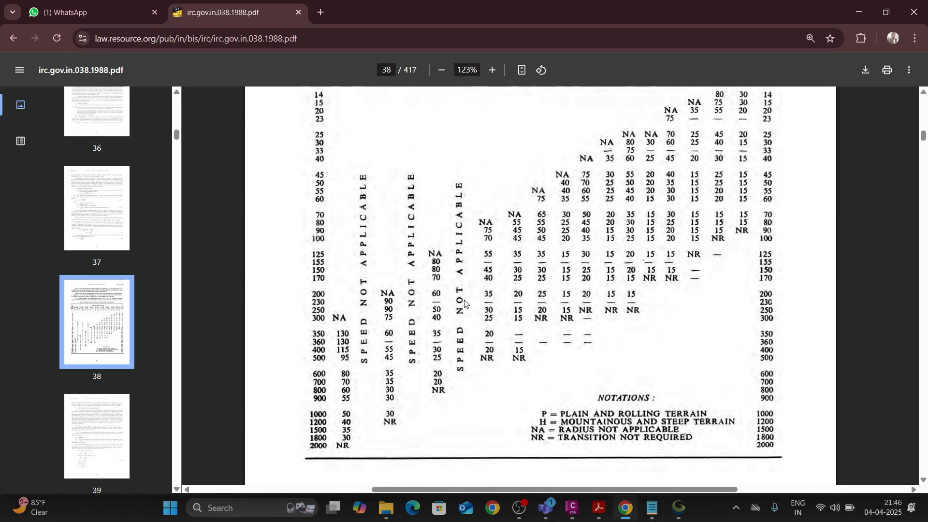
pyautogui.keyDown('ctrl'); pyautogui.scroll(-2, 465, 304); pyautogui.keyUp('ctrl')
pyautogui.keyDown('ctrl'); pyautogui.scroll(1, 450, 235); pyautogui.keyUp('ctrl')
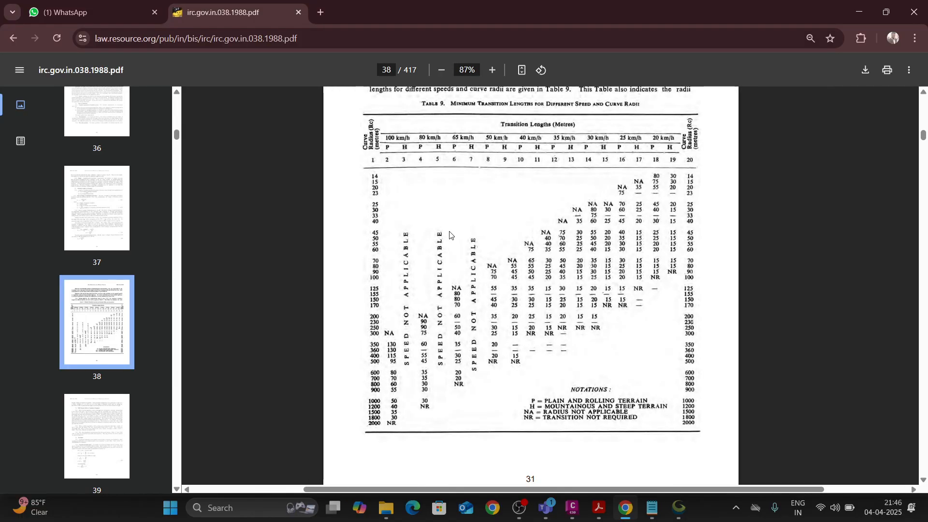
pyautogui.keyDown('ctrl'); pyautogui.scroll(2, 370, 135); pyautogui.keyUp('ctrl')
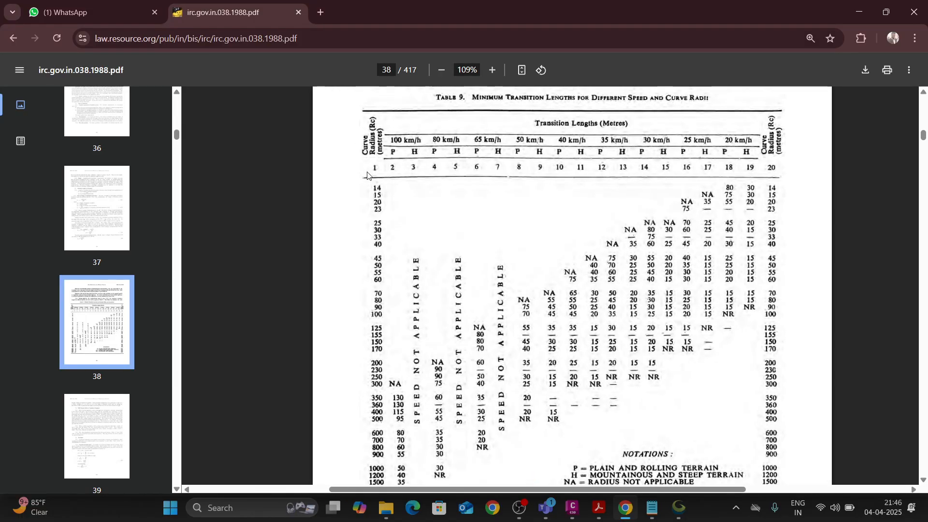
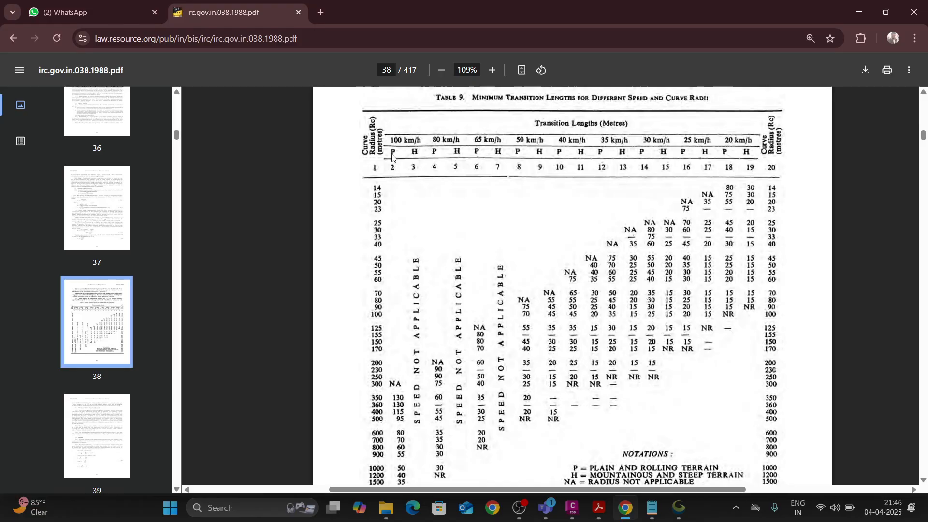
# Download the IRC 38 guidelines to the Desktop folder as irc.gov.in.038.1988 in Adobe Acrobat Document format.
pyautogui.rightClick(386, 183)
pyautogui.click(399, 138)
pyautogui.click(865, 70)
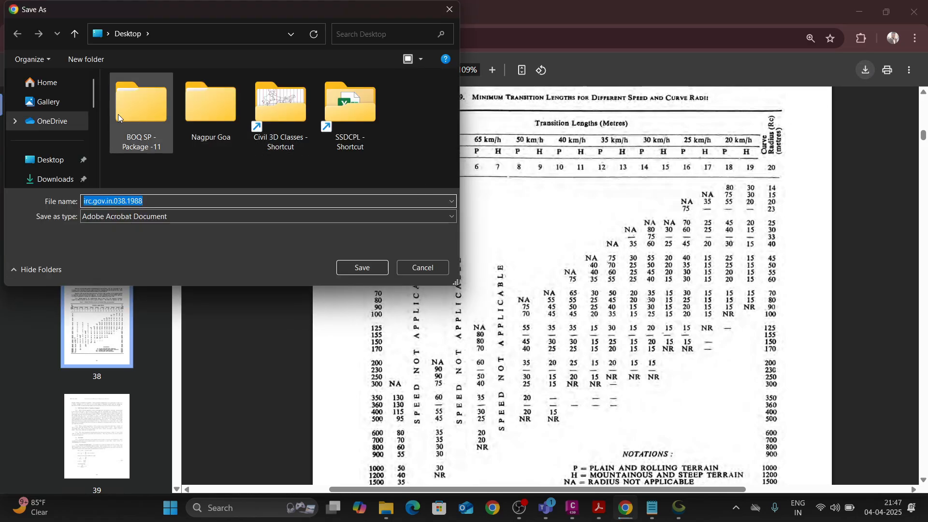
pyautogui.click(50, 160)
pyautogui.click(367, 267)
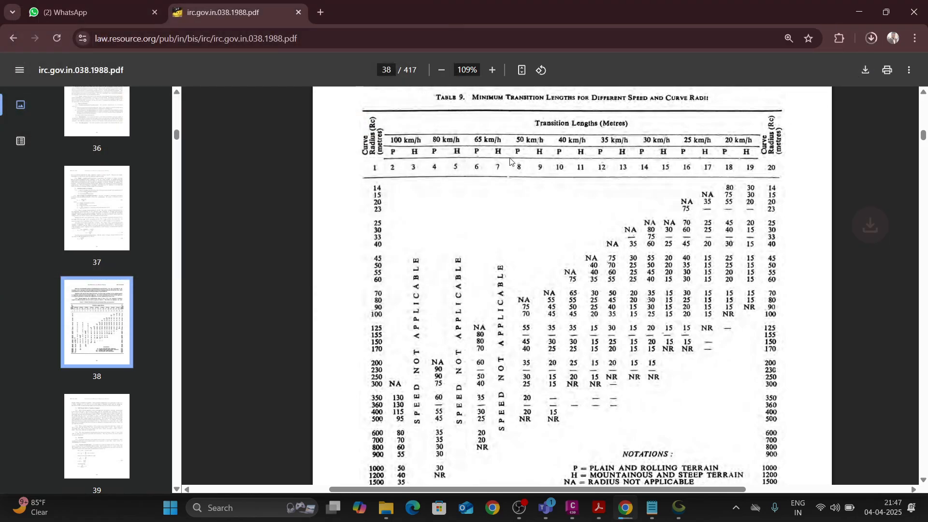
# Show the downloaded irc.gov.in.038.1988 file in its Desktop folder and open it in Adobe Acrobat.
pyautogui.click(869, 39)
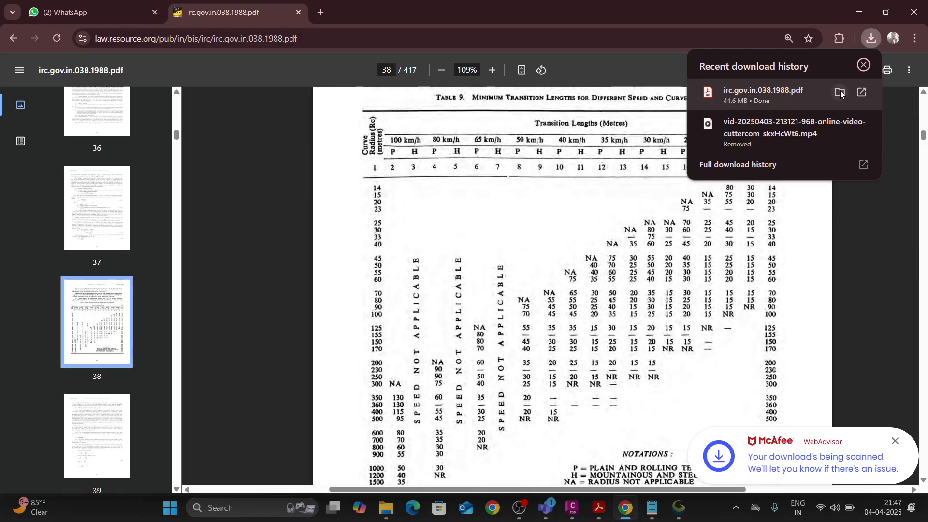
pyautogui.click(840, 92)
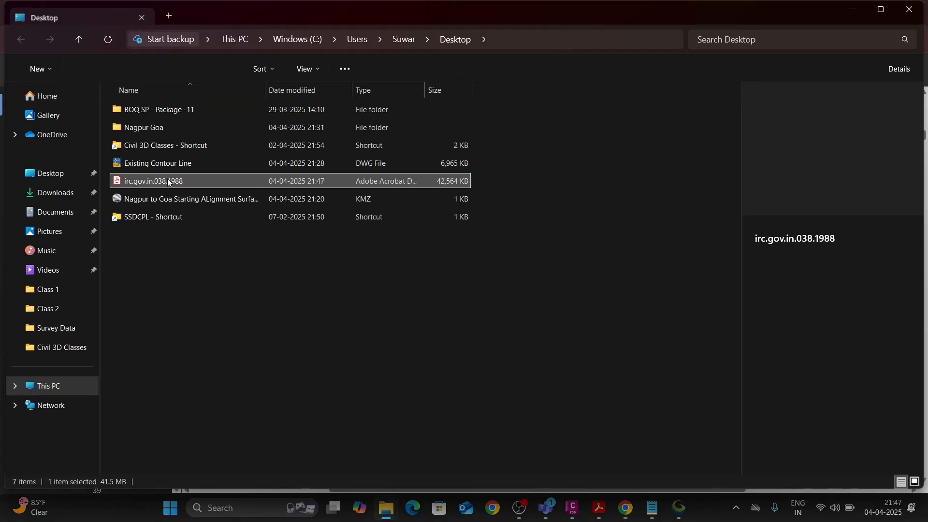
pyautogui.doubleClick(168, 180)
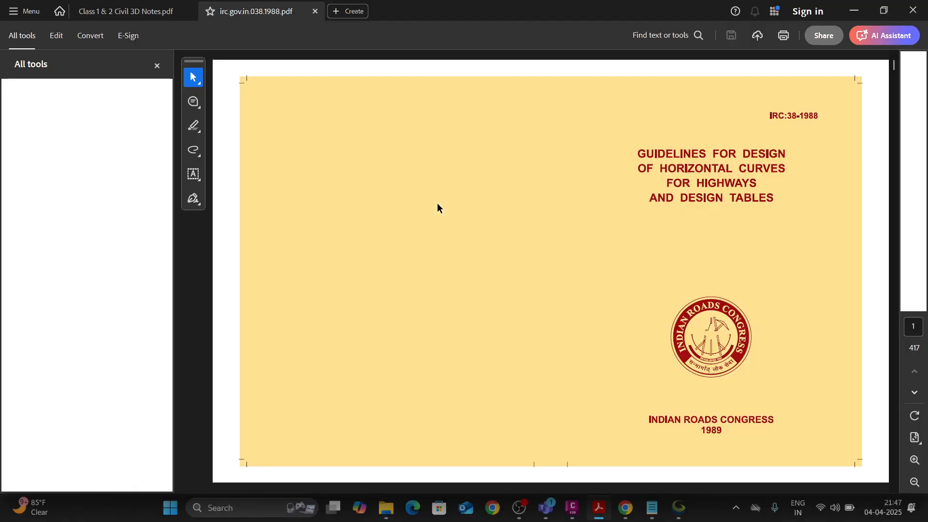
# Find Table 9 on minimum transition lengths on page 38 of the downloaded PDF and enlarge it.
pyautogui.scroll(-5, 430, 206)
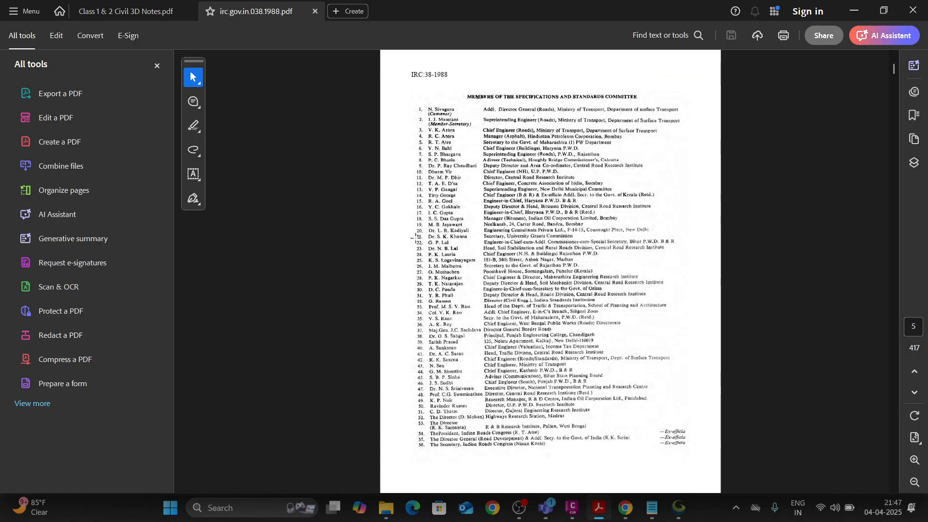
pyautogui.scroll(-20, 414, 237)
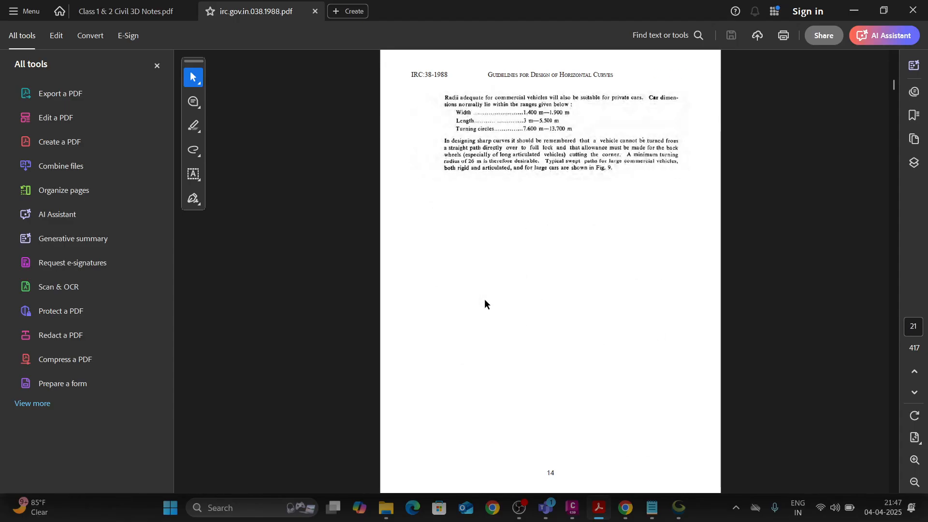
pyautogui.scroll(-15, 485, 304)
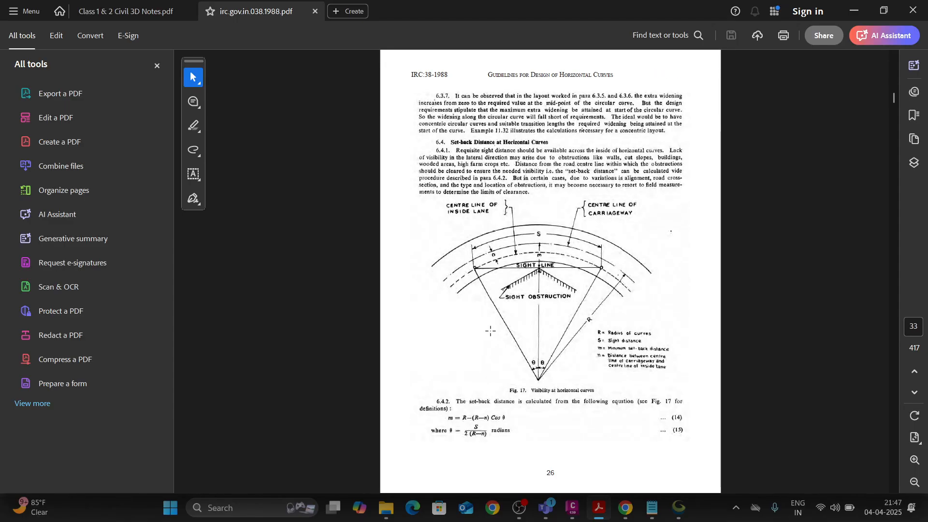
pyautogui.scroll(-6, 489, 330)
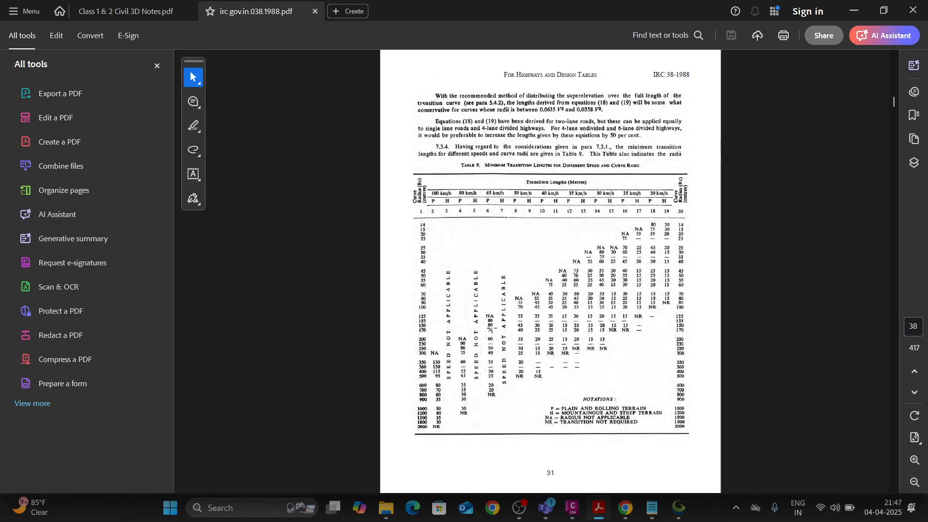
pyautogui.keyDown('ctrl'); pyautogui.scroll(2, 522, 249); pyautogui.keyUp('ctrl')
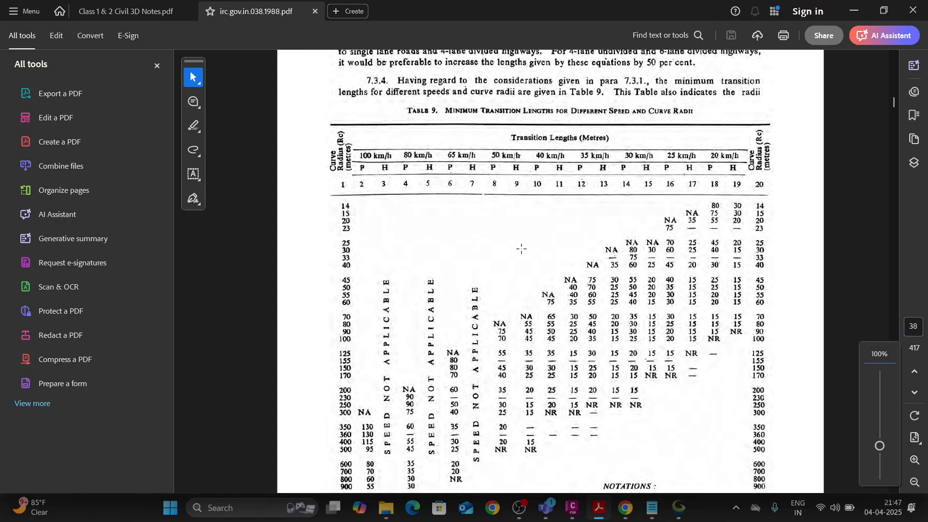
# Highlight Table 9's speed columns one after another, including 50 km/h and 35 km/h, and clear the selection.
pyautogui.moveTo(356, 148); pyautogui.dragTo(403, 464)
pyautogui.moveTo(448, 149); pyautogui.dragTo(491, 409)
pyautogui.moveTo(491, 144); pyautogui.dragTo(540, 398)
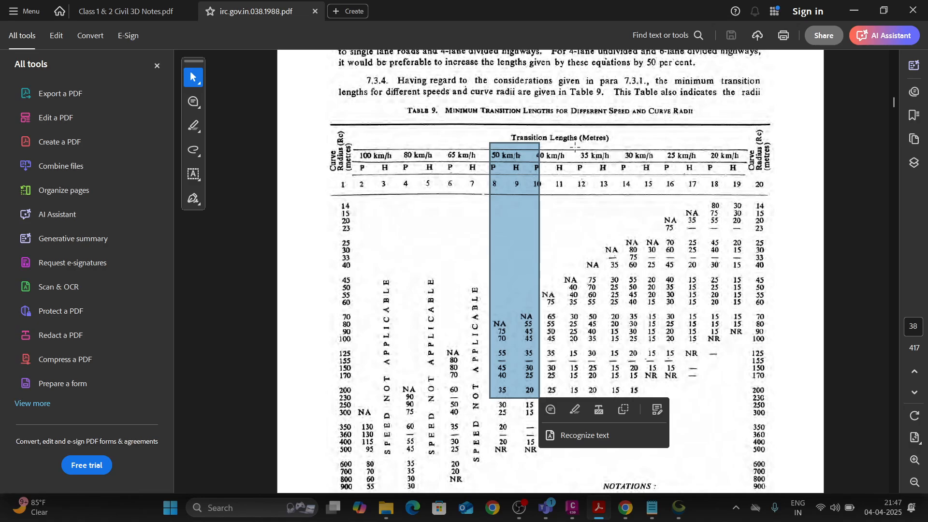
pyautogui.moveTo(576, 148); pyautogui.dragTo(612, 385)
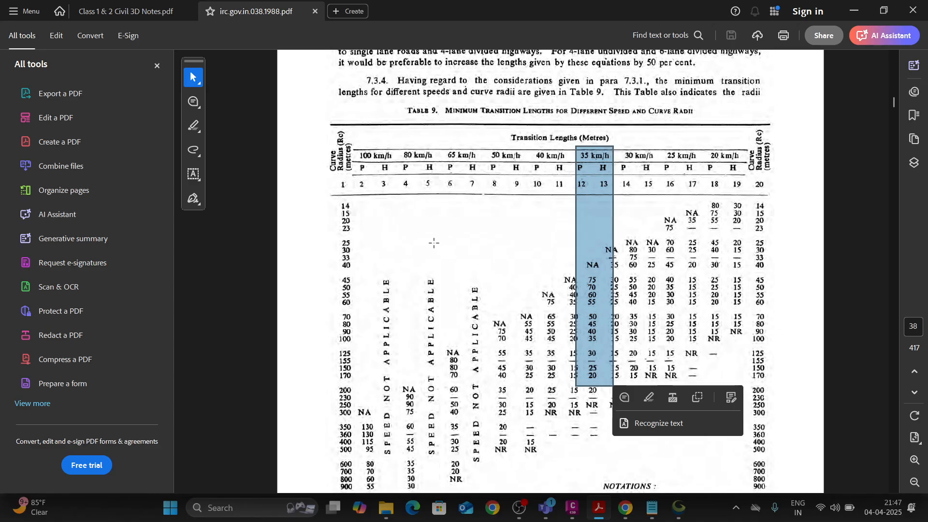
pyautogui.click(392, 216)
pyautogui.click(381, 214)
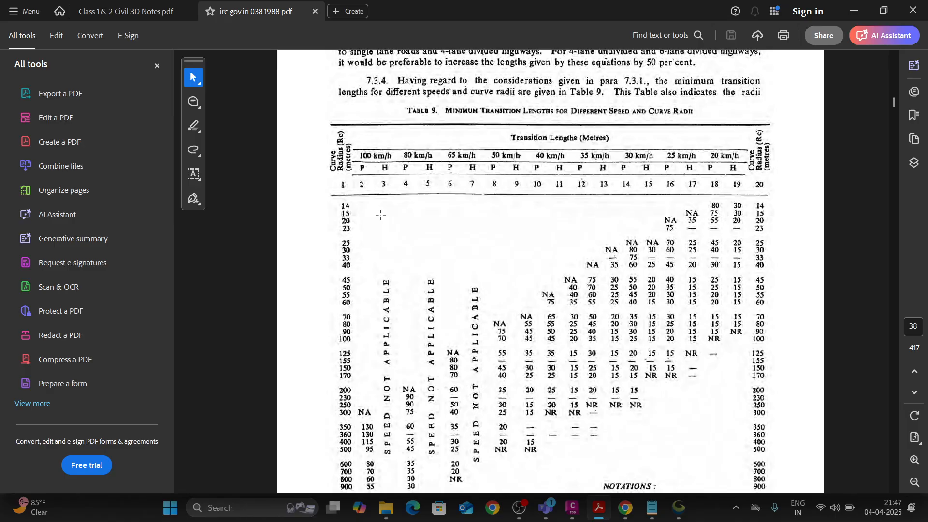
# Examine the notations P, H, NA and NR below Table 9 by marking their block.
pyautogui.scroll(-3, 380, 215)
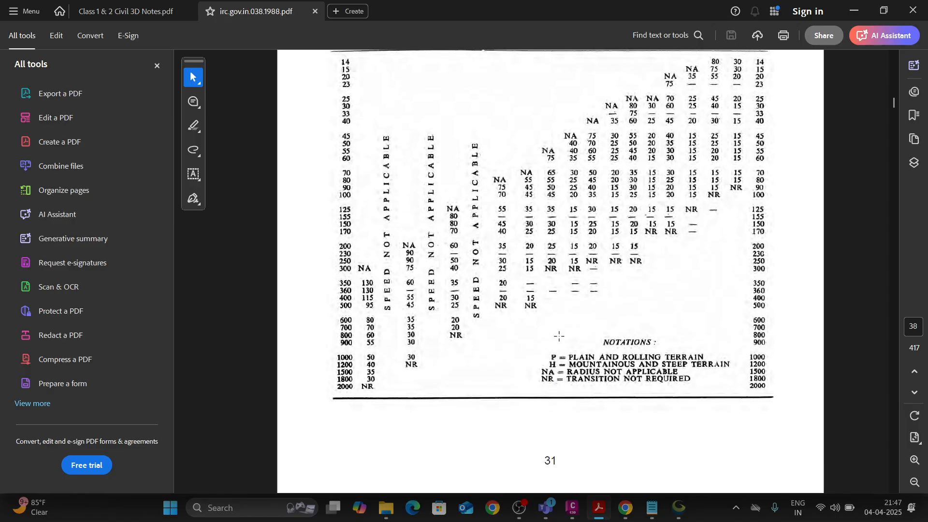
pyautogui.moveTo(540, 345); pyautogui.dragTo(735, 390)
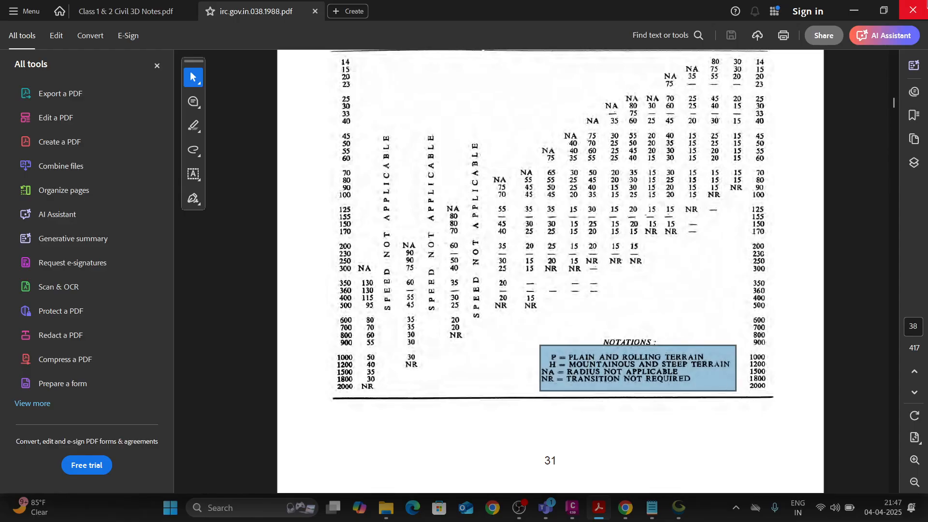
pyautogui.click(517, 325)
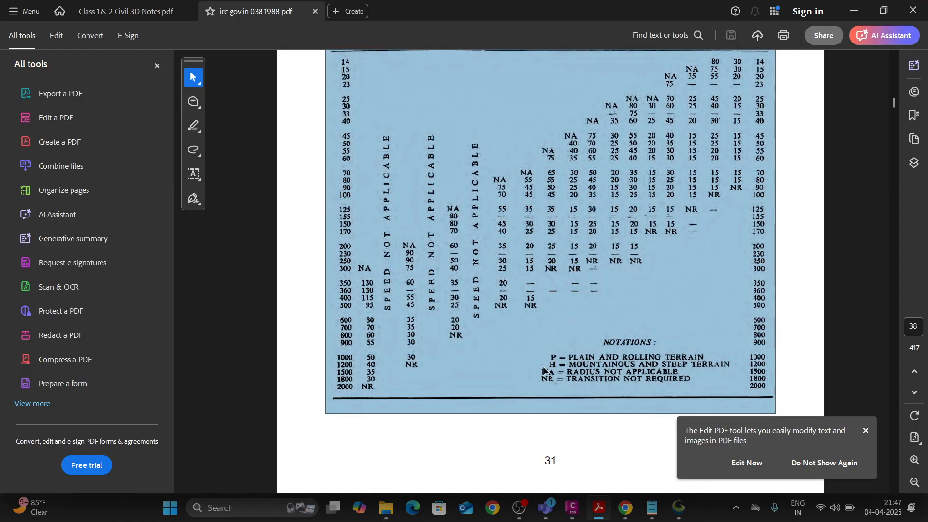
pyautogui.click(572, 379)
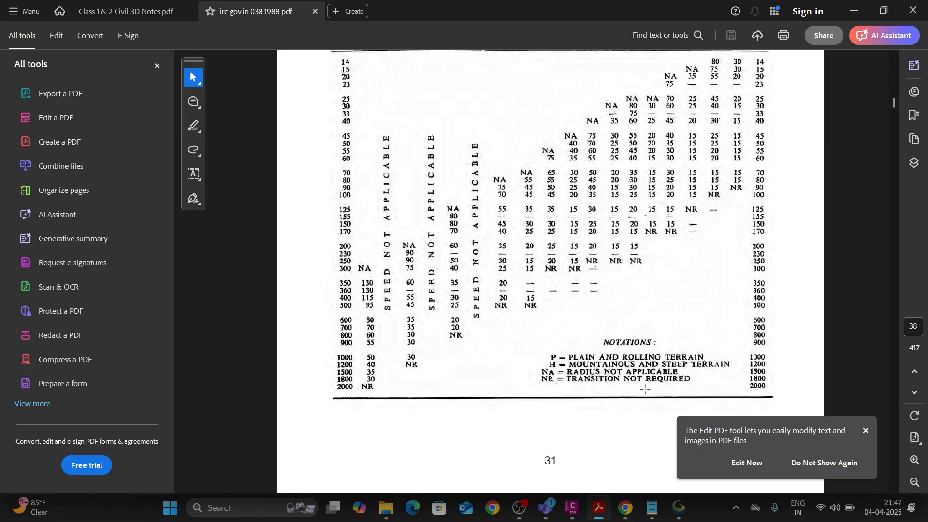
# Compare Table 9's plain and mountainous terrain values by marking the 100, 80, 65 and 50 km/h columns in turn.
pyautogui.scroll(5, 401, 327)
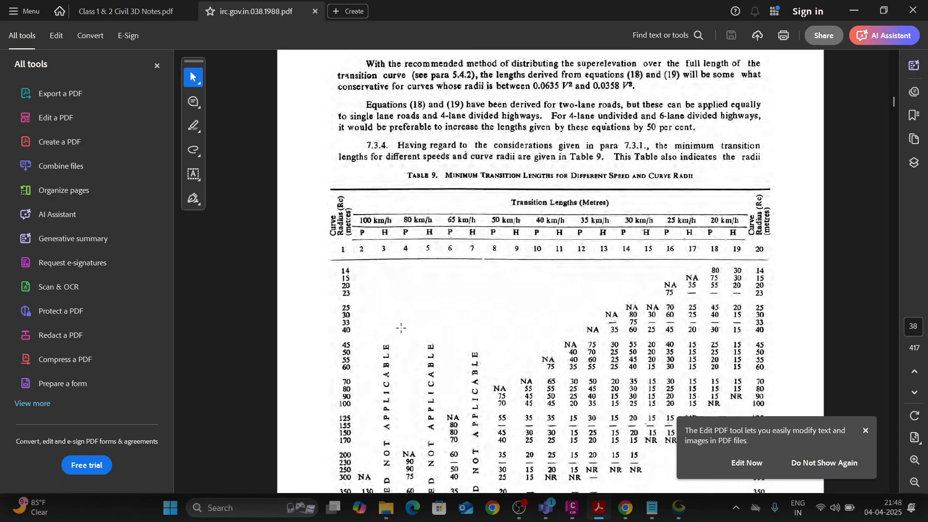
pyautogui.scroll(-3, 401, 328)
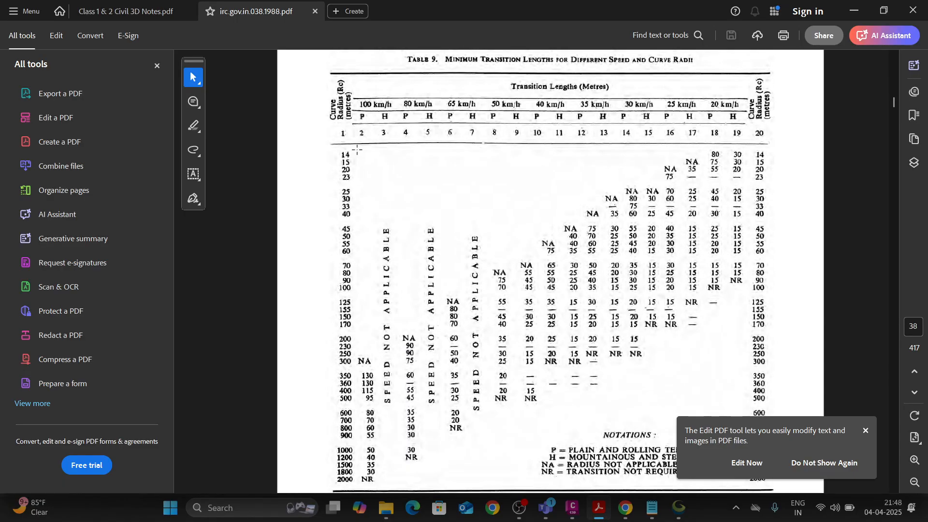
pyautogui.moveTo(356, 148); pyautogui.dragTo(394, 490)
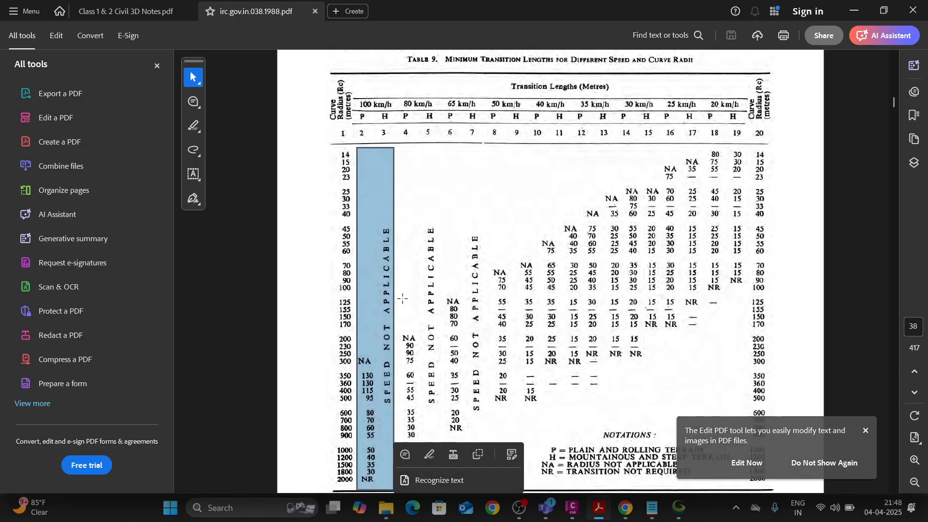
pyautogui.scroll(-1, 394, 250)
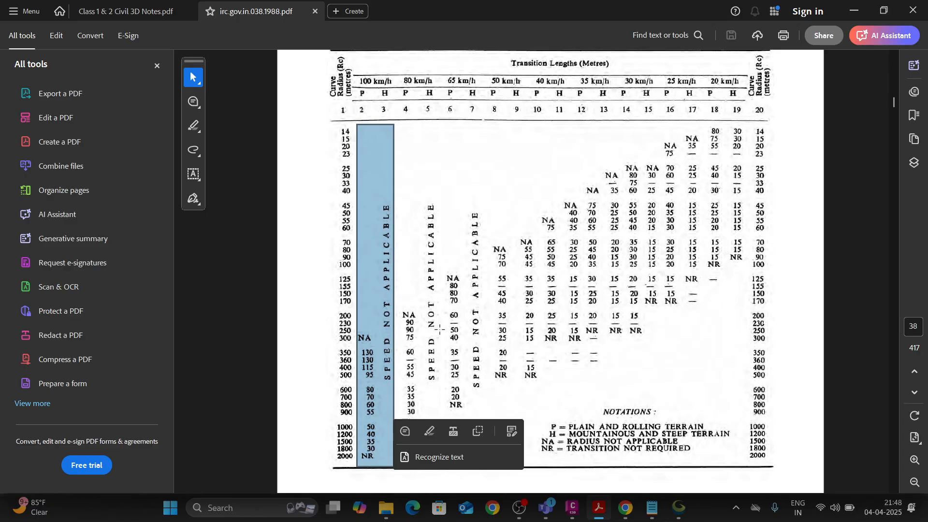
pyautogui.moveTo(395, 74); pyautogui.dragTo(443, 420)
pyautogui.moveTo(449, 72); pyautogui.dragTo(481, 415)
pyautogui.moveTo(488, 68); pyautogui.dragTo(540, 411)
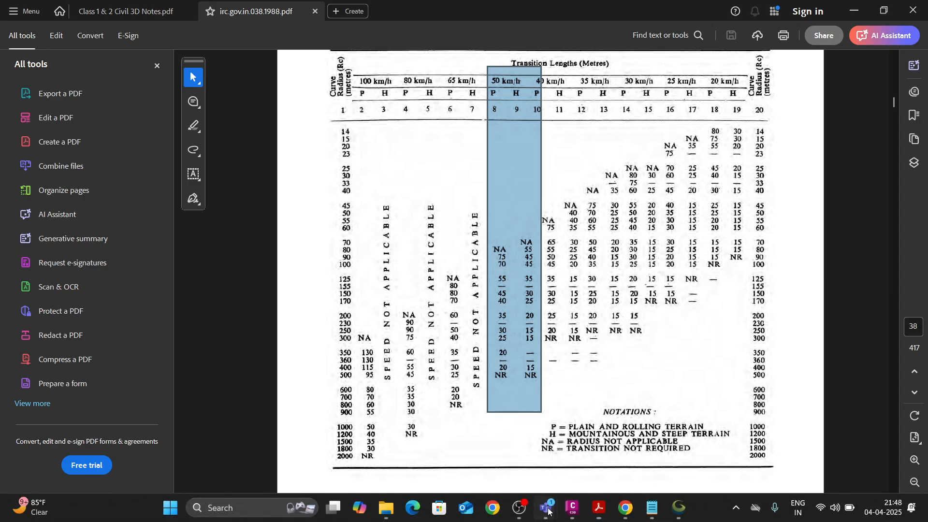
# Switch to the Teams meeting window to check on the participants, and return to the PDF in Acrobat.
pyautogui.moveTo(546, 507)
pyautogui.click(464, 464)
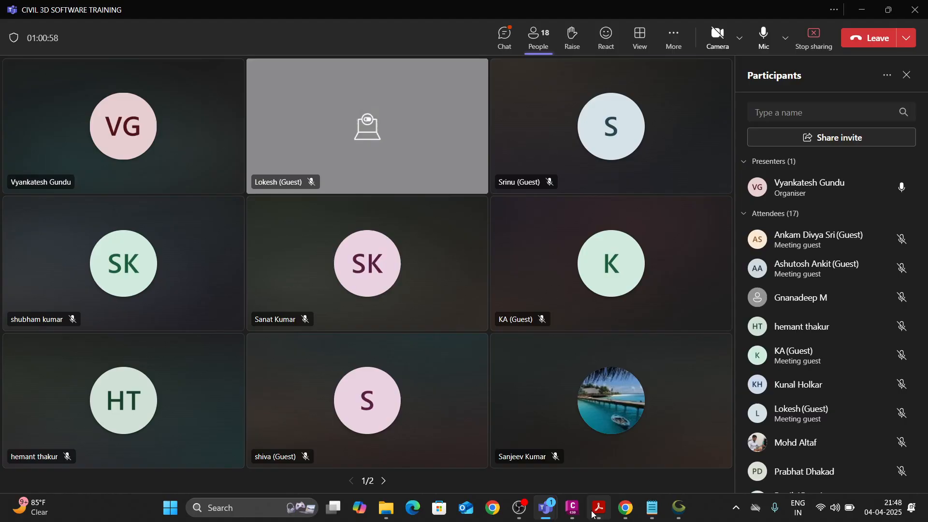
pyautogui.moveTo(574, 512)
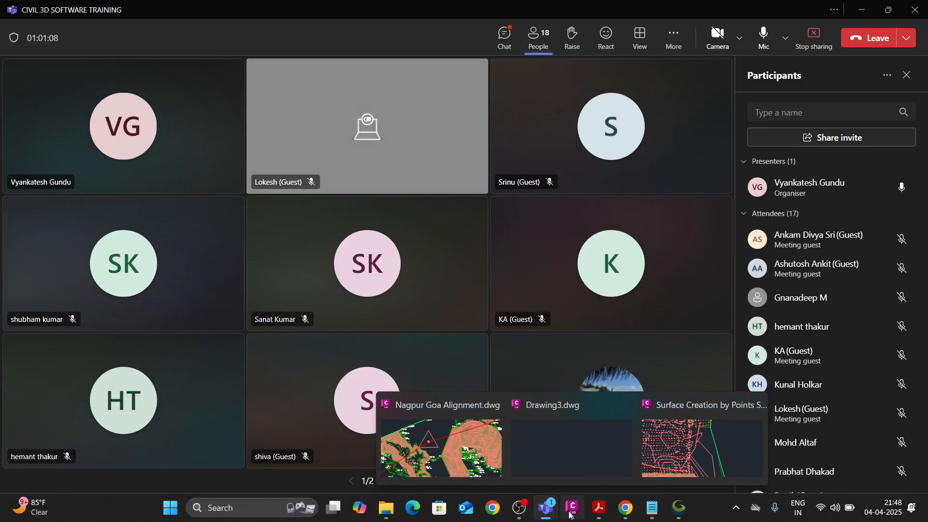
pyautogui.click(599, 507)
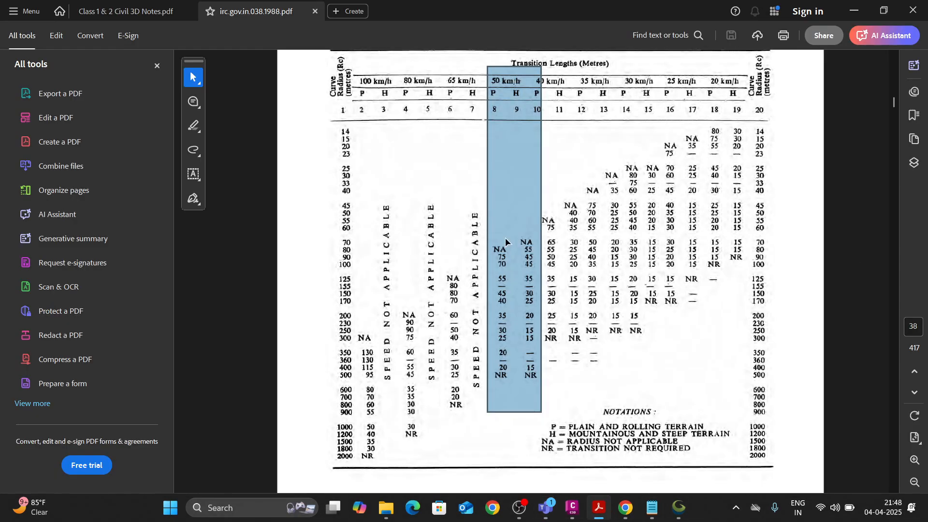
# Examine the 100 km/h column of Table 9, marking the 350 m radius row and the rows from 350 to 2000 m.
pyautogui.click(413, 115)
pyautogui.click(358, 73)
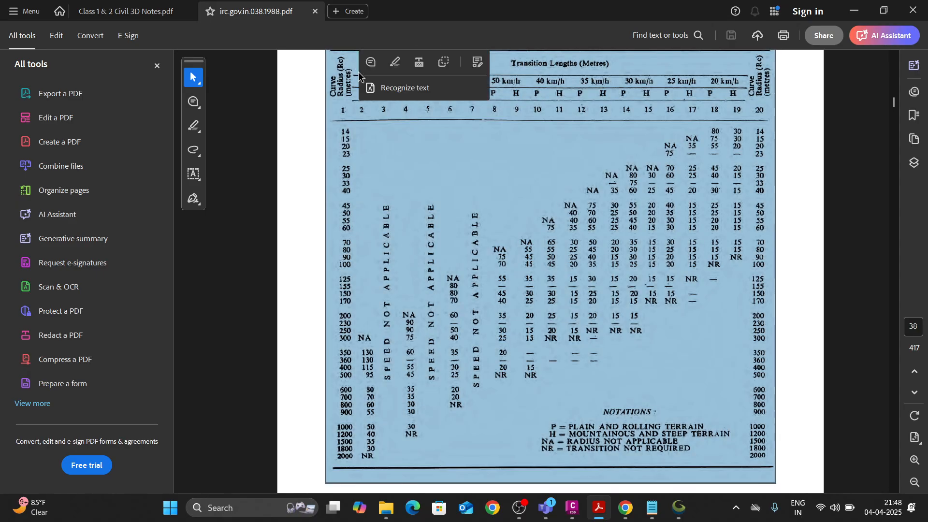
pyautogui.click(358, 73)
pyautogui.moveTo(356, 67); pyautogui.dragTo(399, 430)
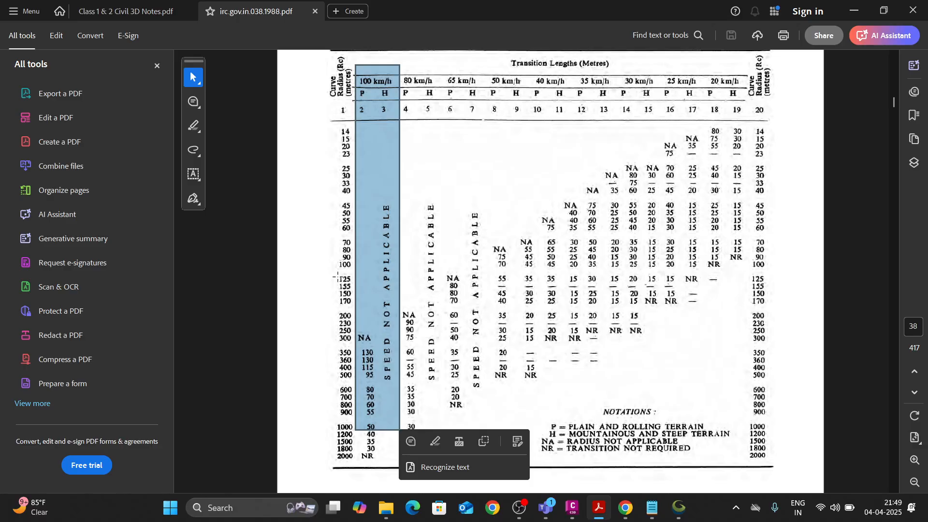
pyautogui.moveTo(335, 350); pyautogui.dragTo(380, 359)
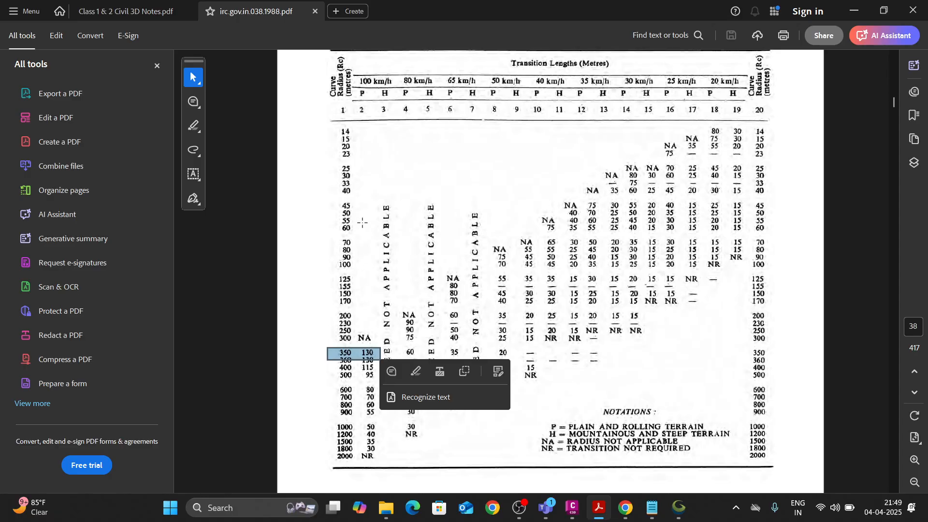
pyautogui.moveTo(323, 344); pyautogui.dragTo(381, 465)
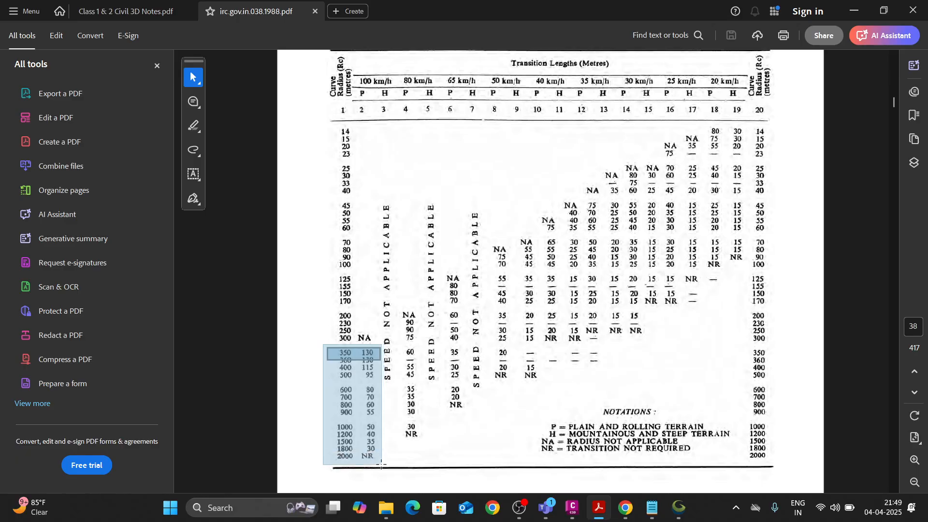
pyautogui.moveTo(381, 464); pyautogui.dragTo(382, 466)
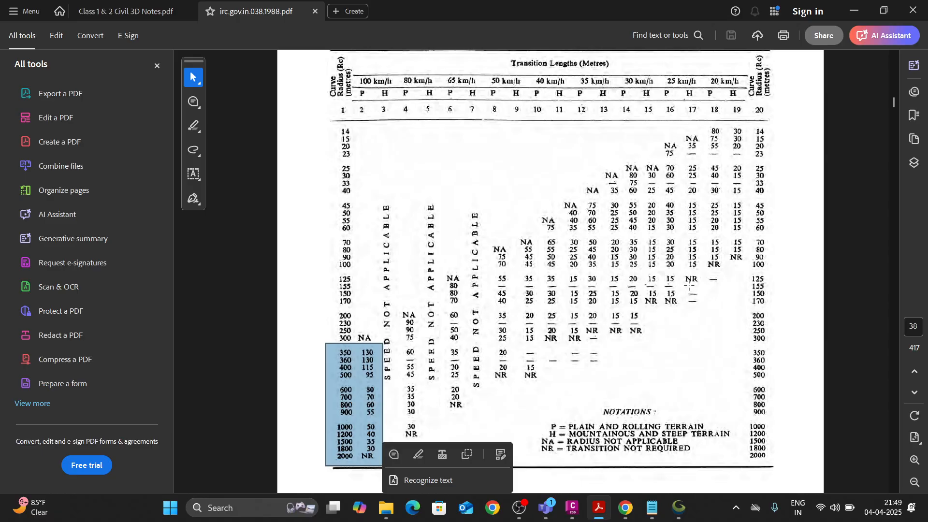
pyautogui.click(520, 183)
pyautogui.click(418, 201)
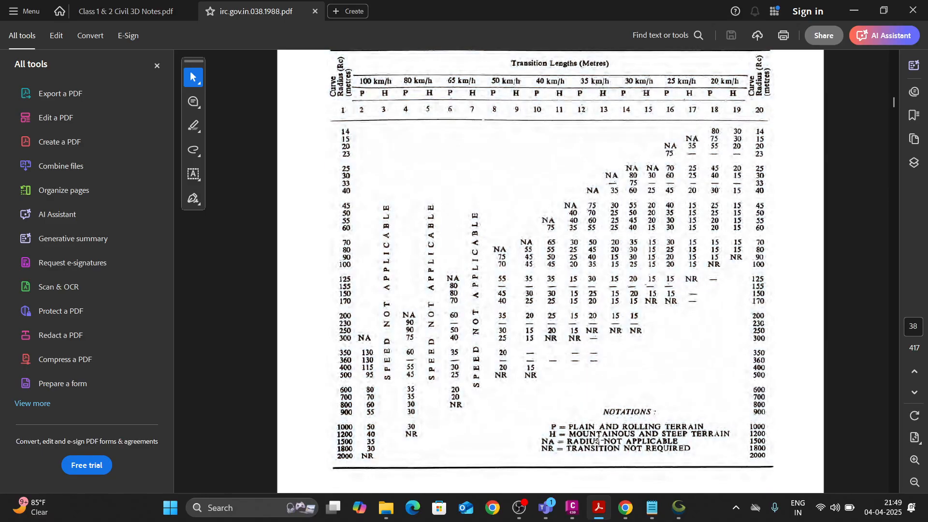
# Search for and open Paint, and select the Curve tool for sketching on the blank canvas.
pyautogui.click(231, 506)
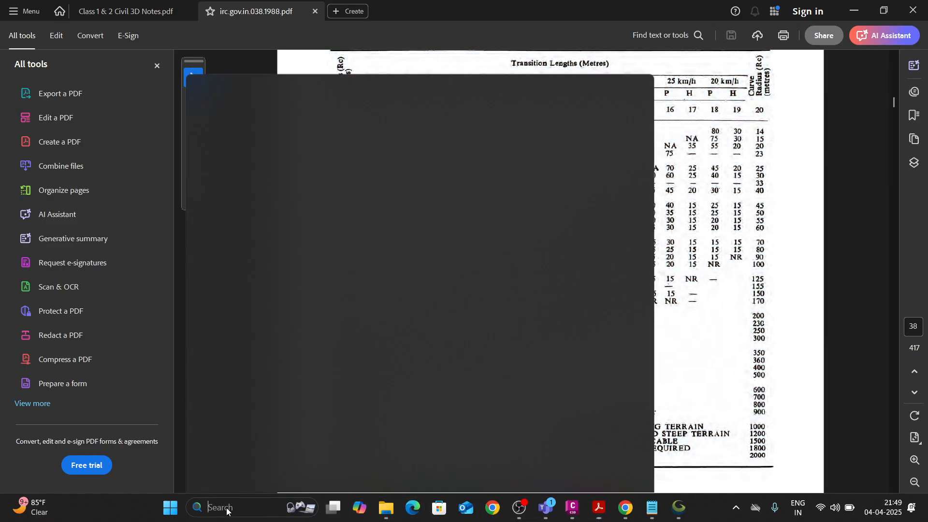
pyautogui.write('paint')
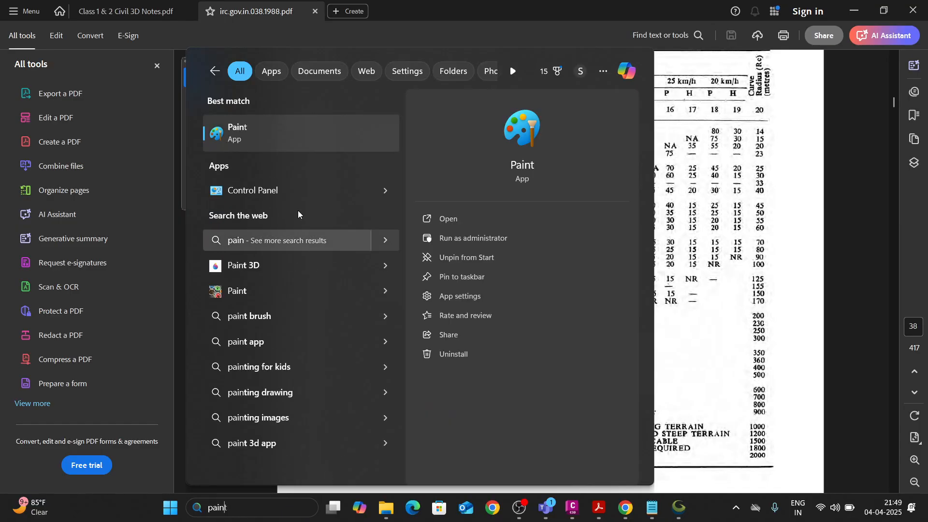
pyautogui.click(277, 132)
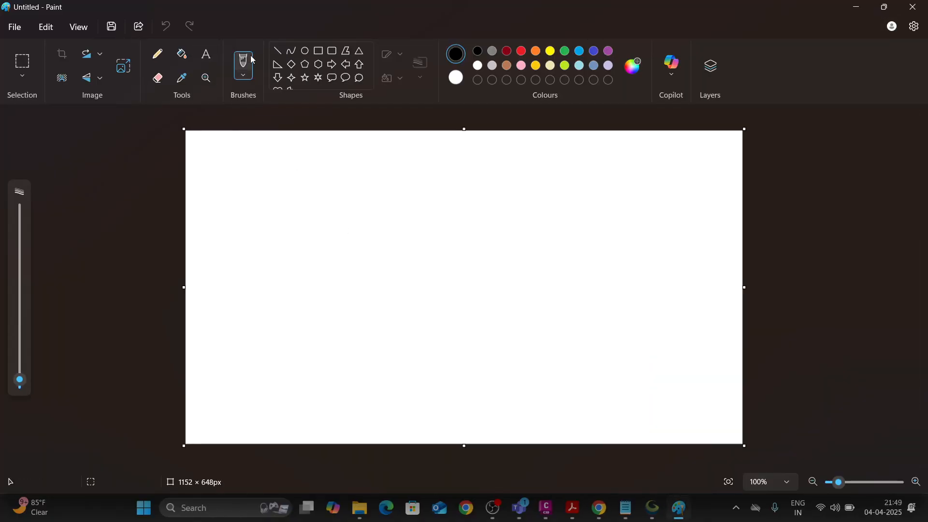
pyautogui.click(292, 50)
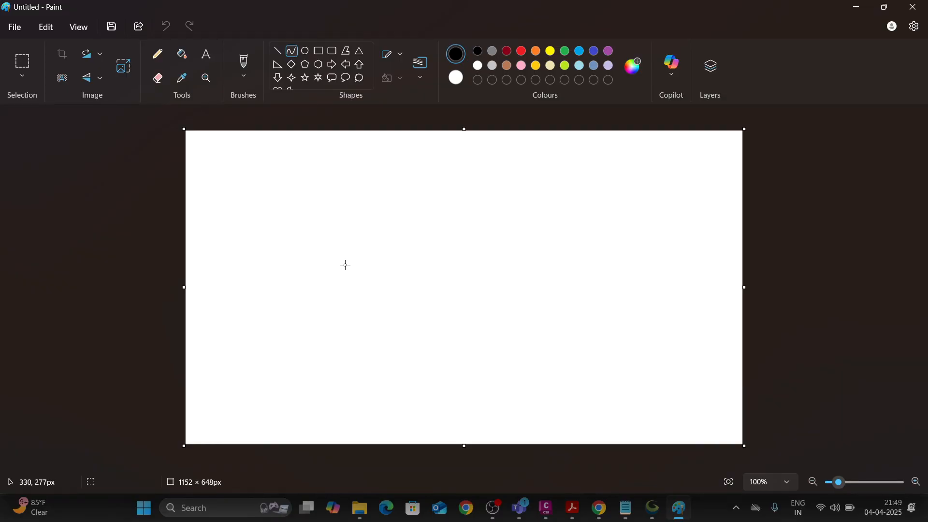
# Draw an arched curve about 192 × 142 px and a short curve about 29 × 123 px continuing down from its lower end.
pyautogui.moveTo(344, 264); pyautogui.dragTo(439, 201)
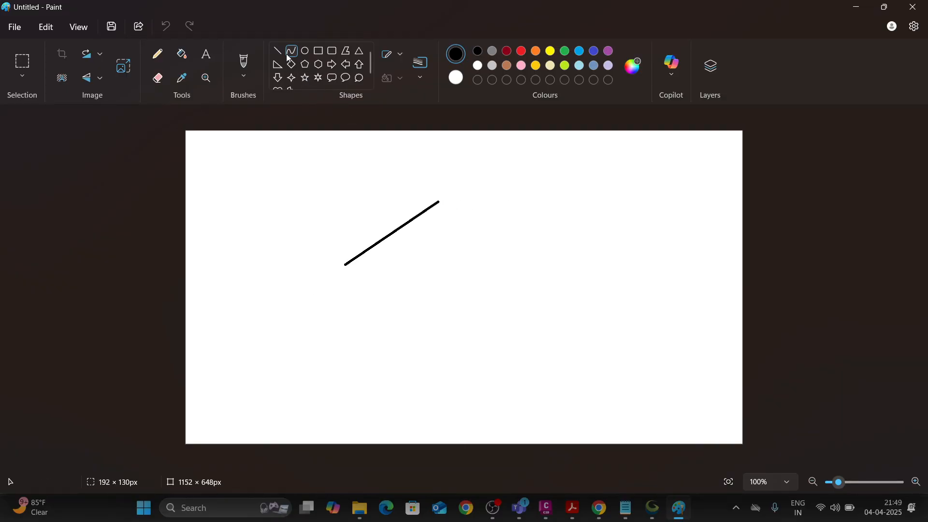
pyautogui.moveTo(350, 234); pyautogui.dragTo(409, 193)
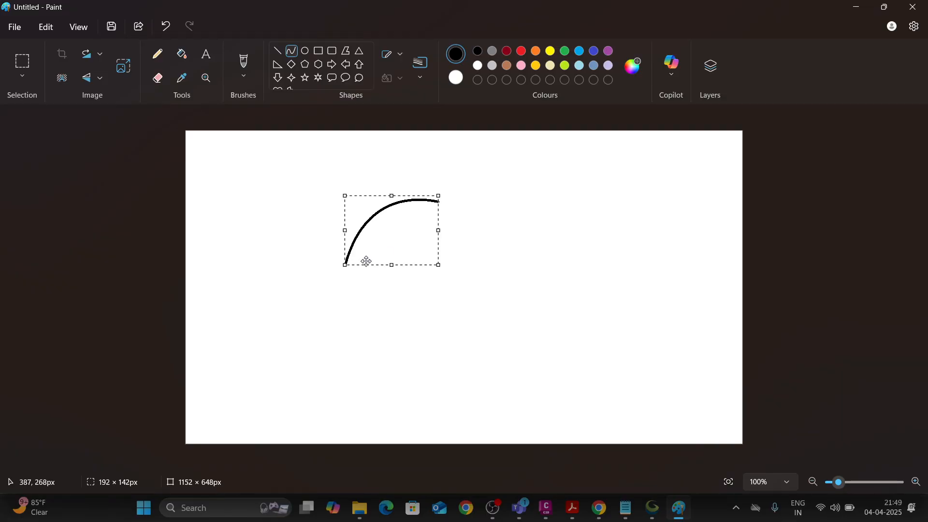
pyautogui.click(280, 50)
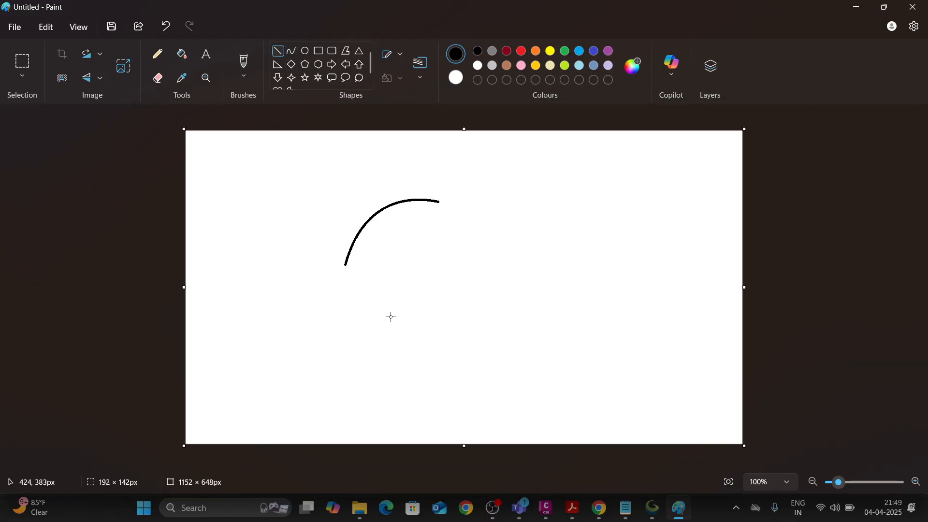
pyautogui.click(292, 56)
pyautogui.moveTo(345, 267)
pyautogui.mouseDown()
pyautogui.moveTo(328, 330)
pyautogui.moveTo(340, 317)
pyautogui.moveTo(337, 284)
pyautogui.mouseUp()
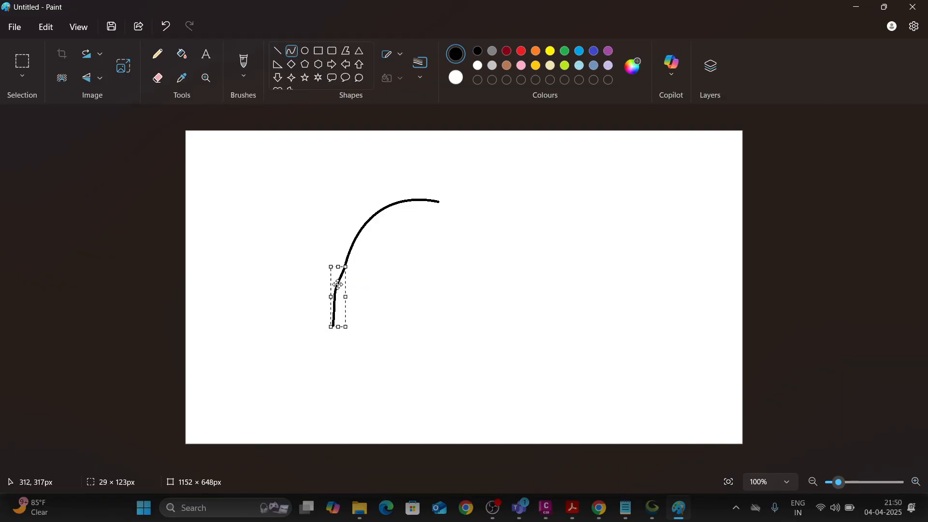
pyautogui.moveTo(439, 202); pyautogui.dragTo(528, 211)
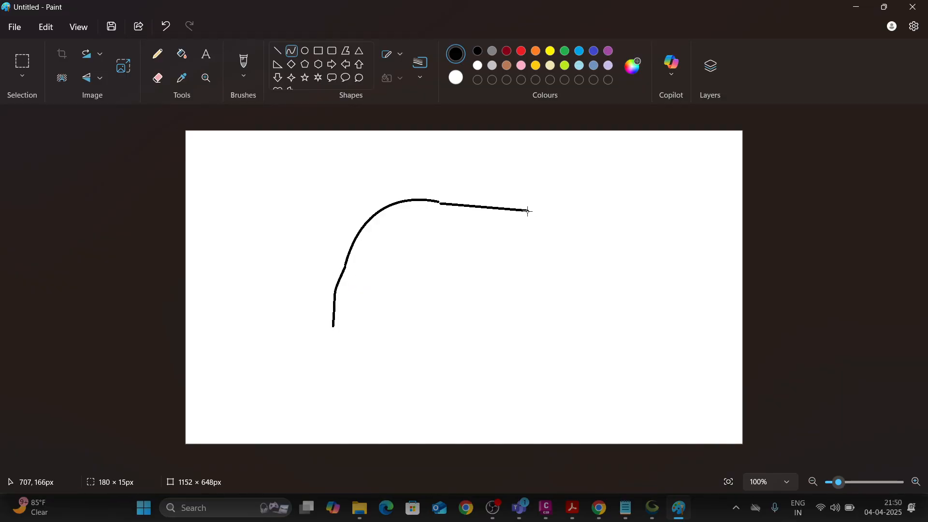
pyautogui.click(454, 203)
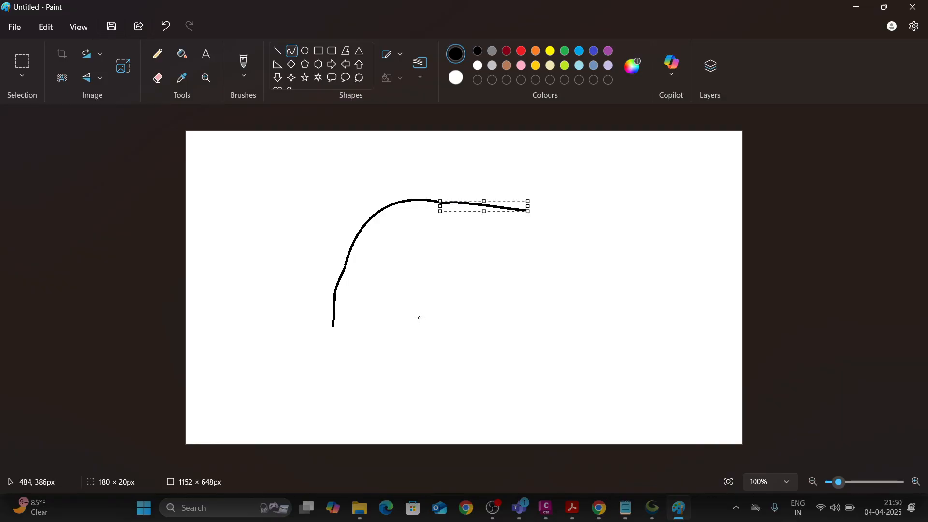
pyautogui.hotkey('ctrl', 'z')
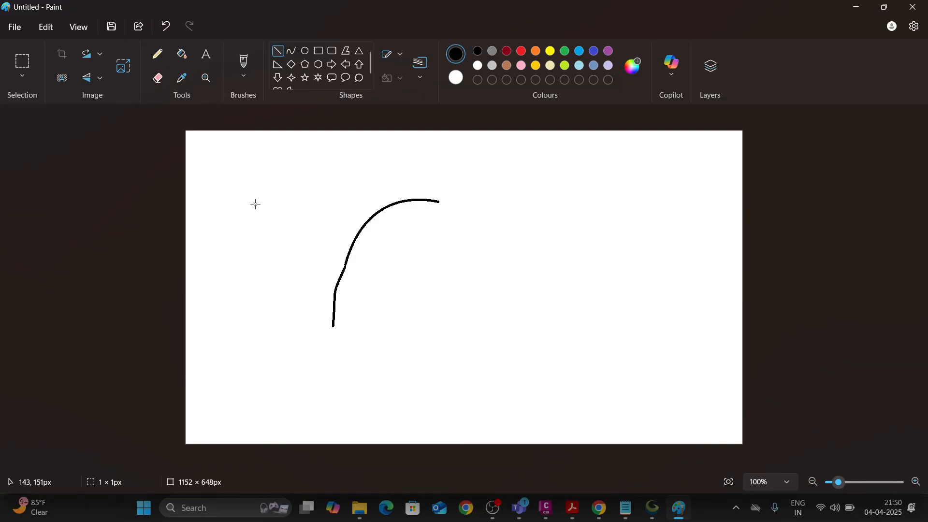
# Draw four straight lines converging at one centre point below the arc, dividing it into a middle section and two end sections.
pyautogui.moveTo(255, 203); pyautogui.dragTo(456, 331)
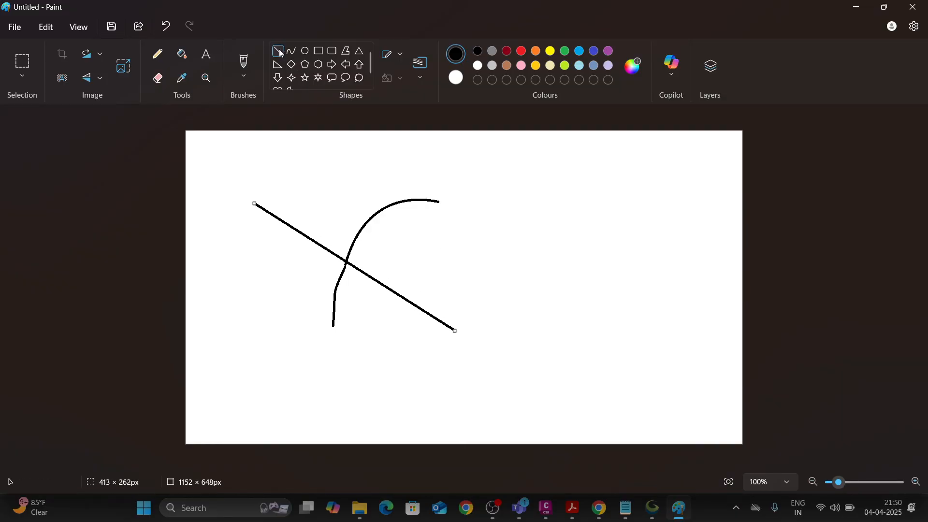
pyautogui.moveTo(376, 131); pyautogui.dragTo(457, 332)
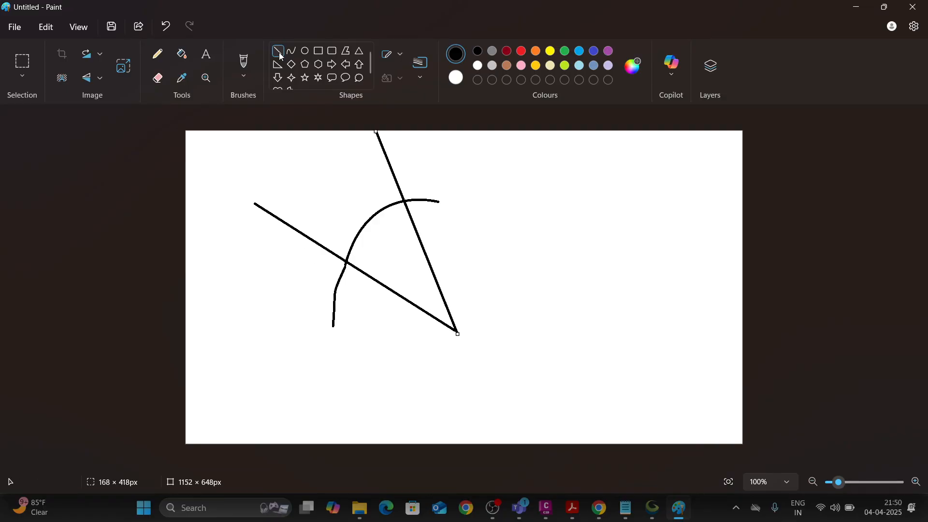
pyautogui.click(218, 334)
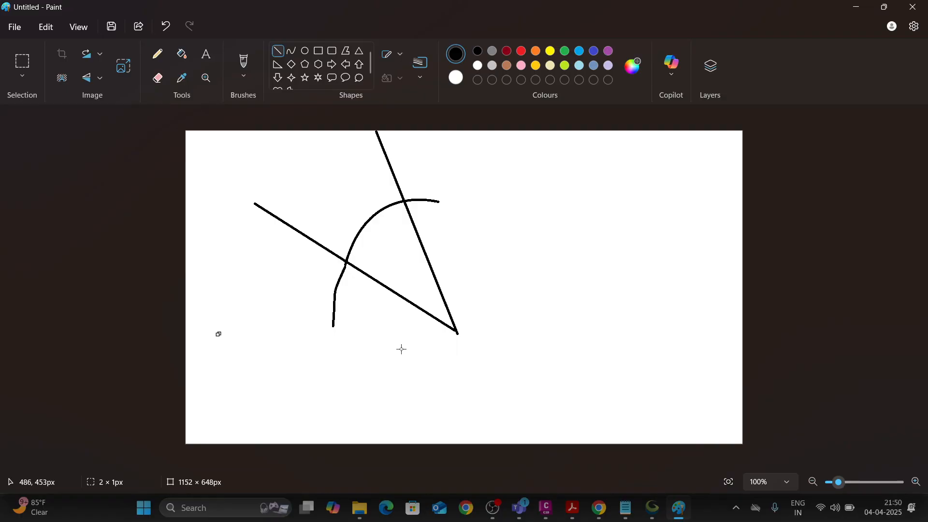
pyautogui.moveTo(223, 328); pyautogui.dragTo(458, 333)
pyautogui.moveTo(442, 136); pyautogui.dragTo(457, 335)
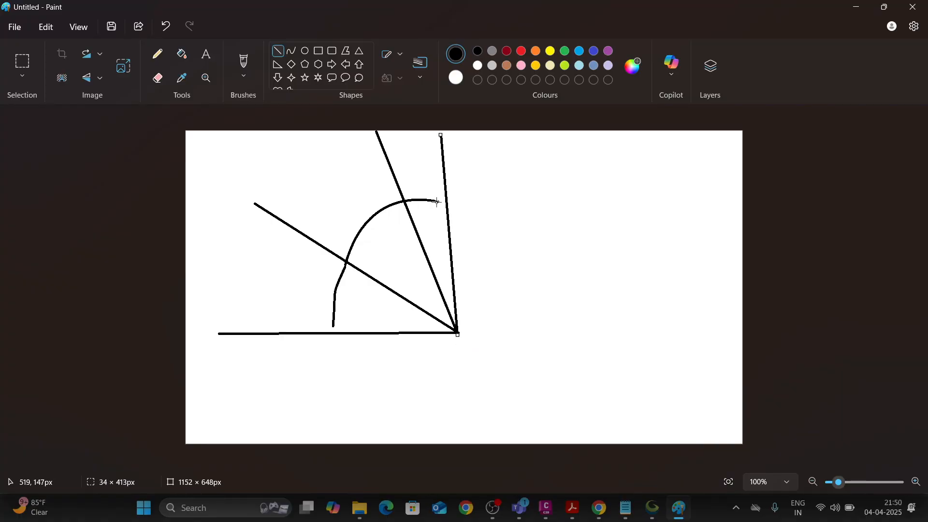
pyautogui.moveTo(437, 201); pyautogui.dragTo(445, 203)
pyautogui.hotkey('ctrl', 'z')
# Label the middle section of the arc "Simple Curve" in 12 pt Calibri text.
pyautogui.moveTo(344, 213); pyautogui.dragTo(406, 228)
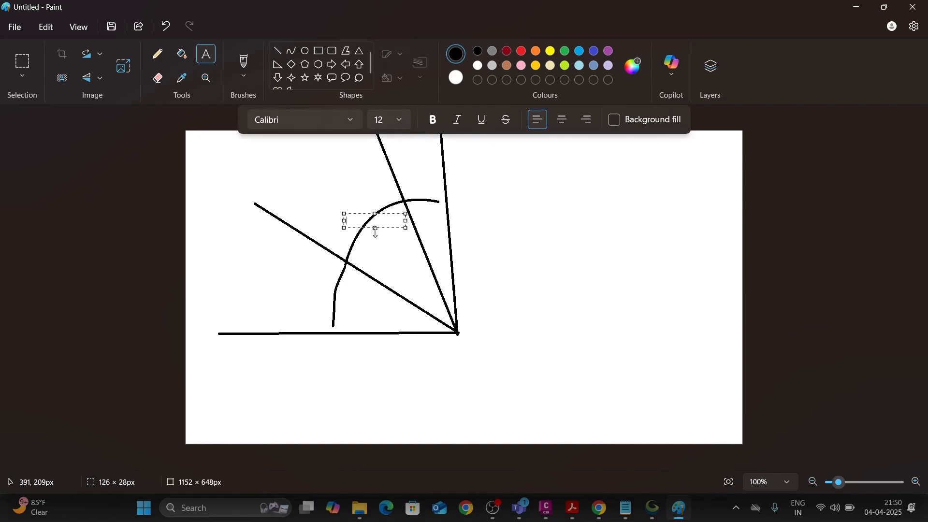
pyautogui.write('Simple Curve')
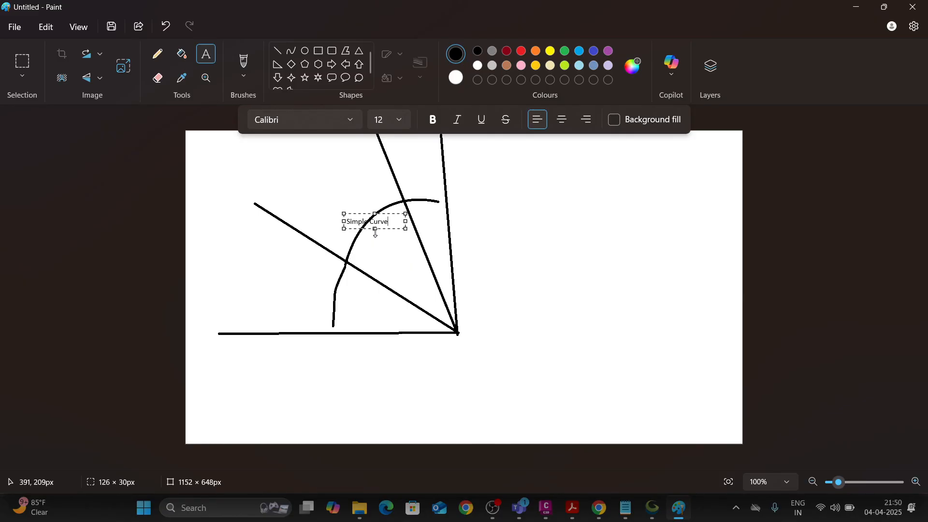
pyautogui.moveTo(365, 211); pyautogui.dragTo(351, 211)
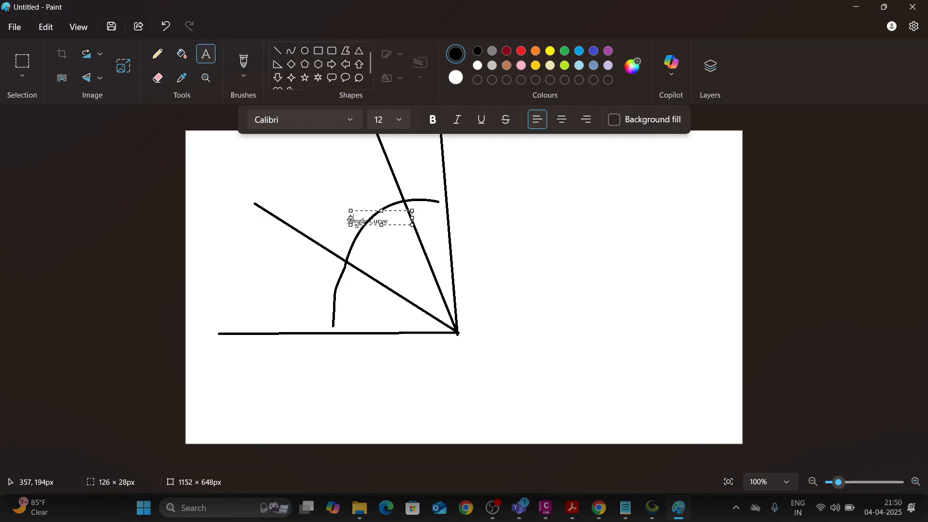
pyautogui.click(377, 246)
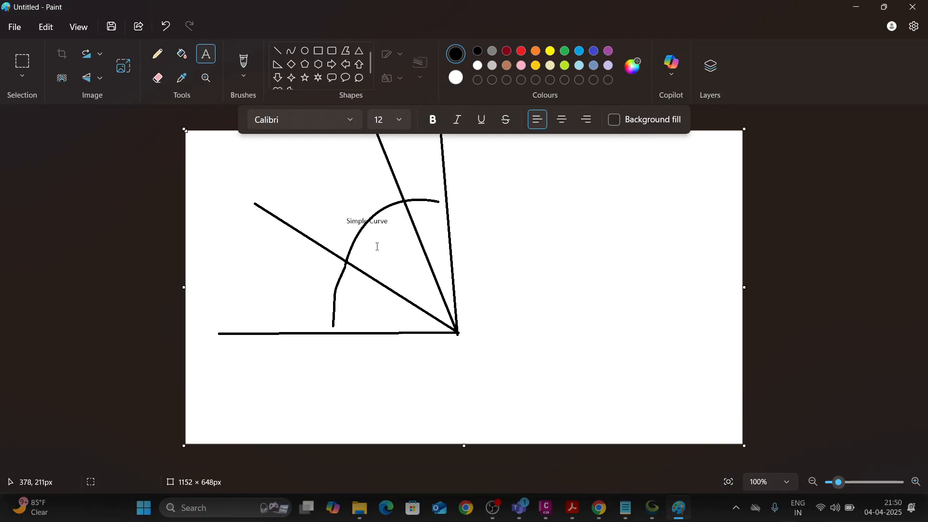
# Label both end sections of the sketched arc "Transition Curve", one beside the lower end and one above the upper end.
pyautogui.click(280, 290)
pyautogui.write('Transition Cu')
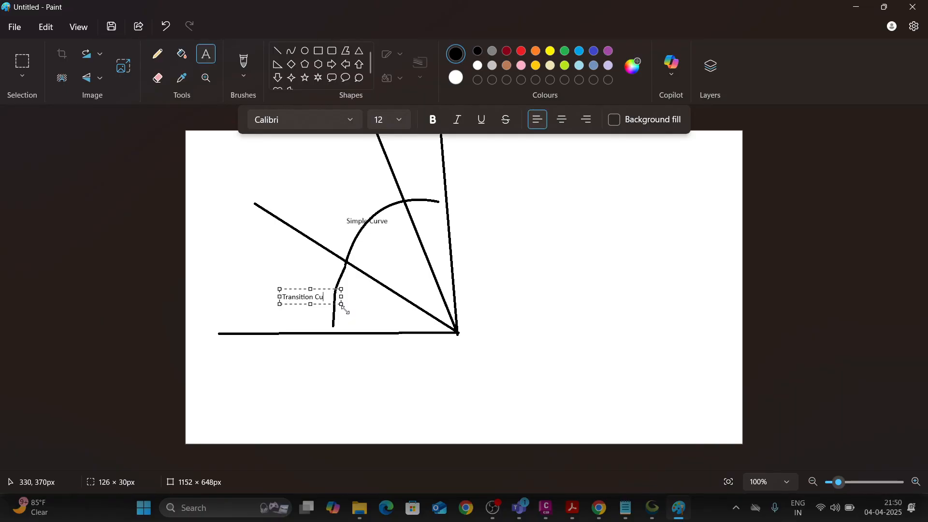
pyautogui.write('rve')
pyautogui.click(335, 309)
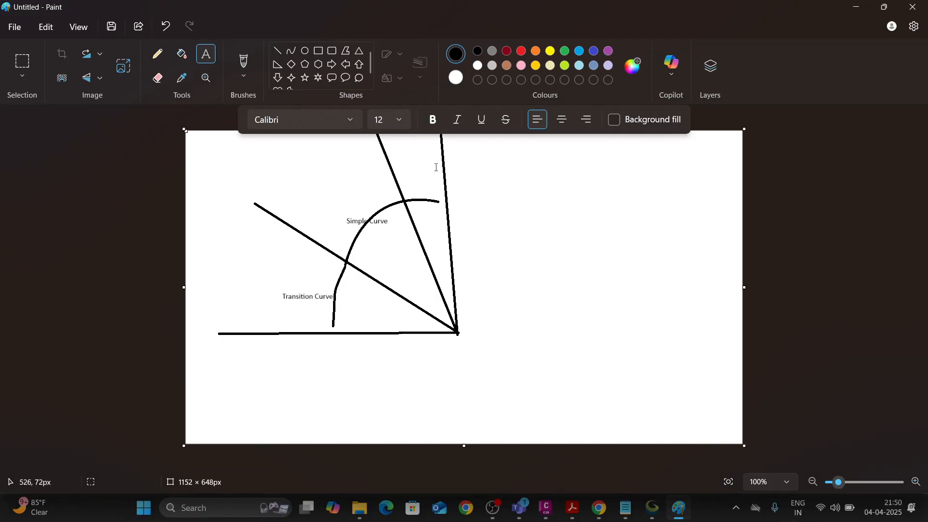
pyautogui.click(414, 179)
pyautogui.write('Transition Curve')
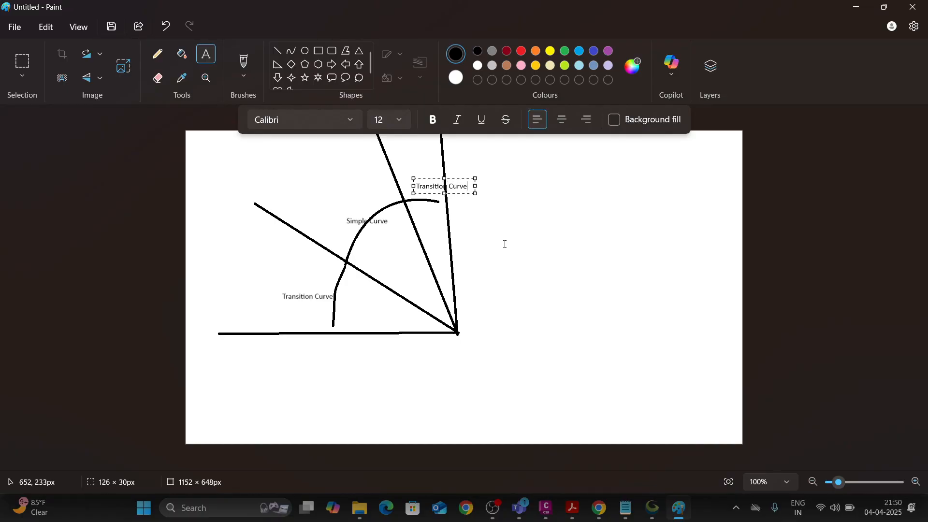
pyautogui.click(504, 244)
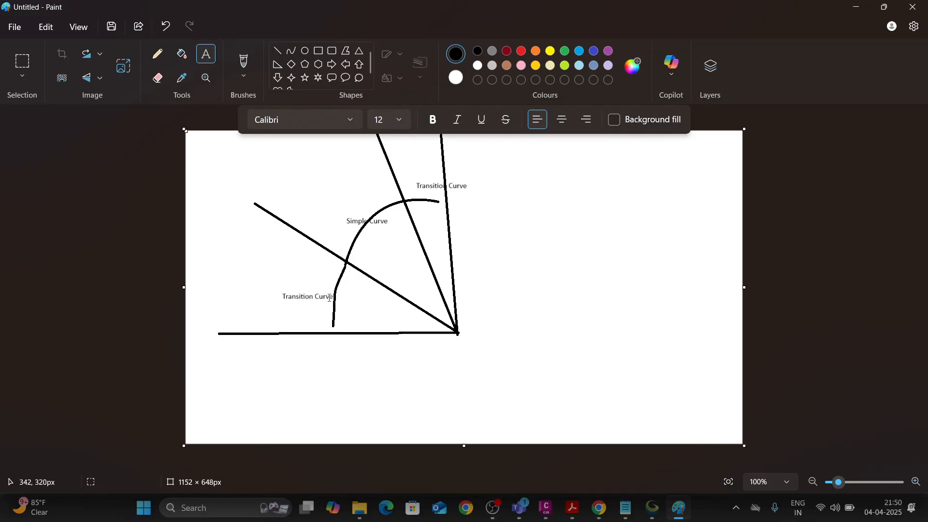
# Add the text "Starting" before the lower Transition Curve label and "end" after the upper one.
pyautogui.click(278, 294)
pyautogui.click(274, 298)
pyautogui.click(267, 293)
pyautogui.click(251, 292)
pyautogui.click(252, 297)
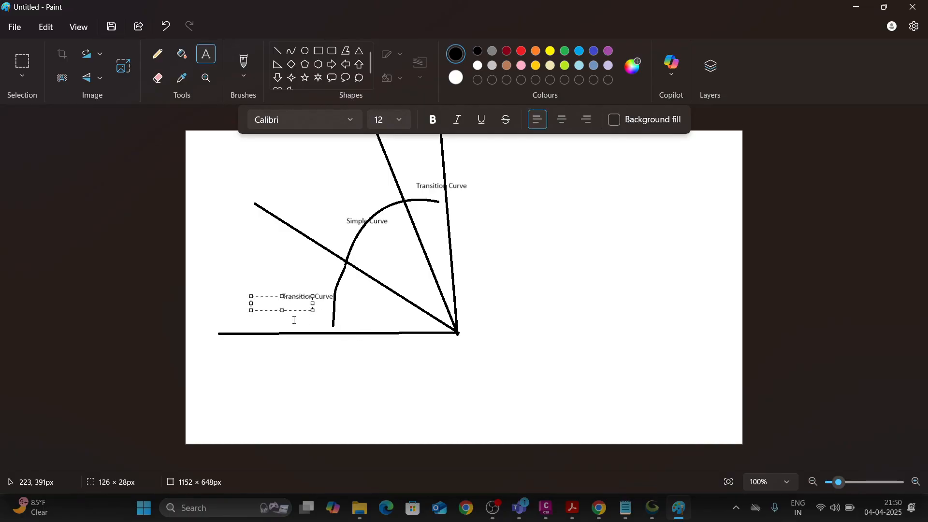
pyautogui.write('Sra')
pyautogui.write('rting')
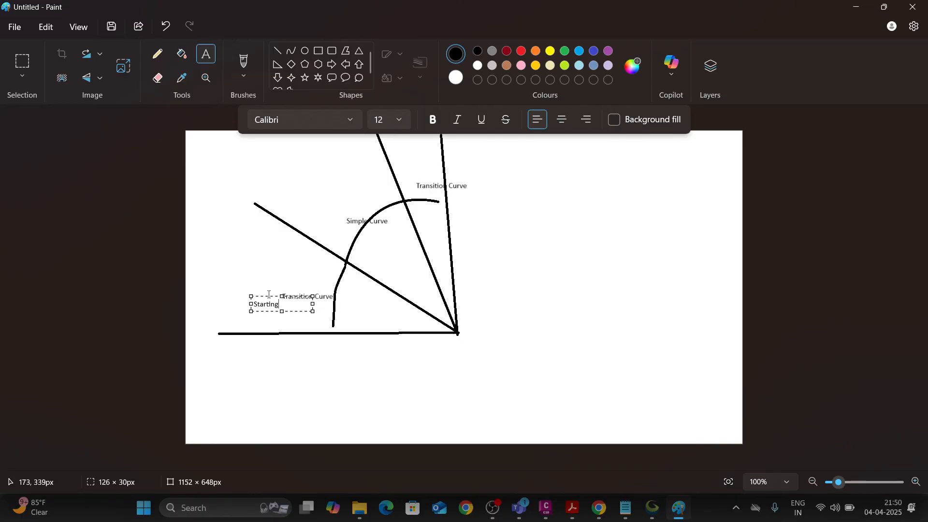
pyautogui.moveTo(270, 297); pyautogui.dragTo(274, 288)
pyautogui.click(280, 275)
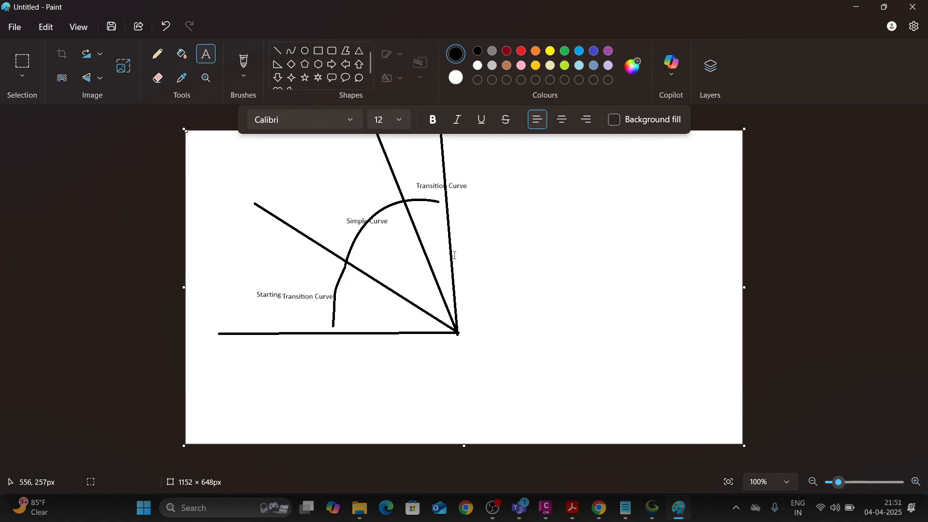
pyautogui.click(475, 184)
pyautogui.write('end')
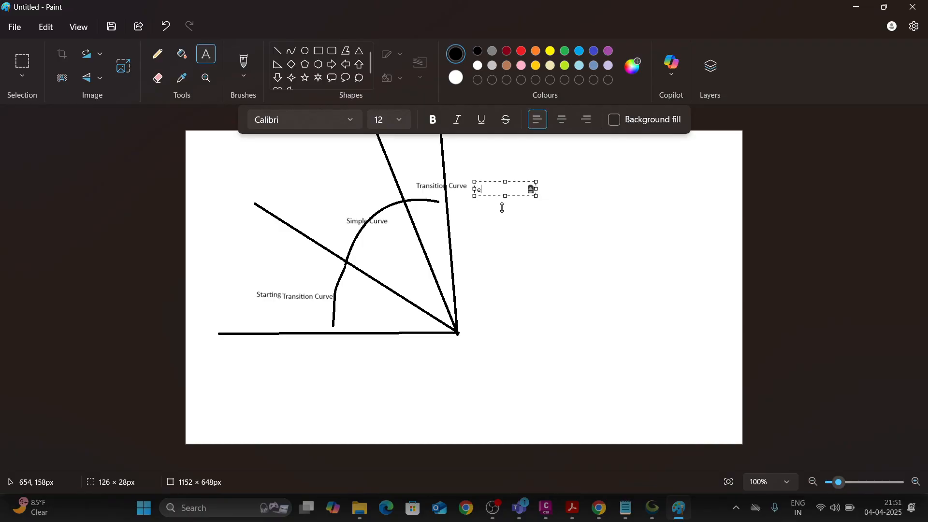
pyautogui.click(520, 239)
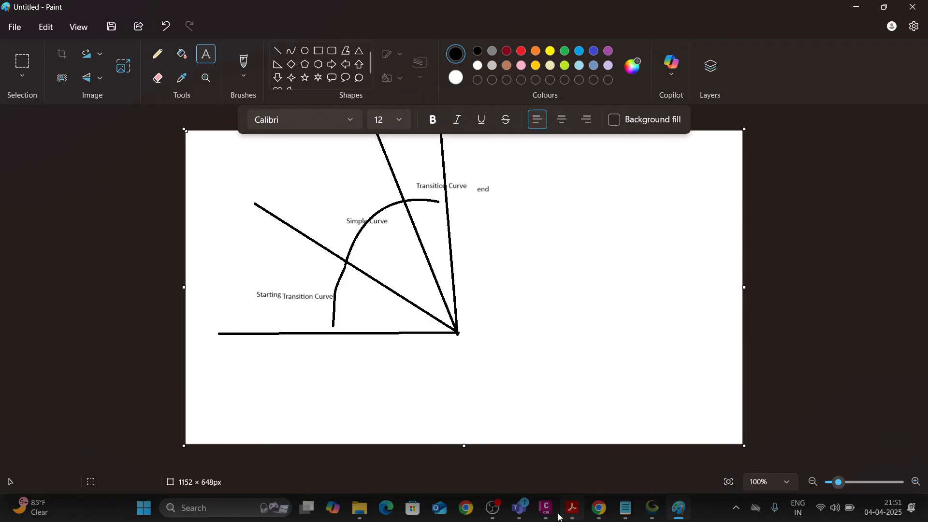
# Switch to the IRC 38 PDF in Acrobat and examine the 100 km/h transition lengths, marking radius rows 350 to 800, then 350 to 400.
pyautogui.moveTo(572, 516)
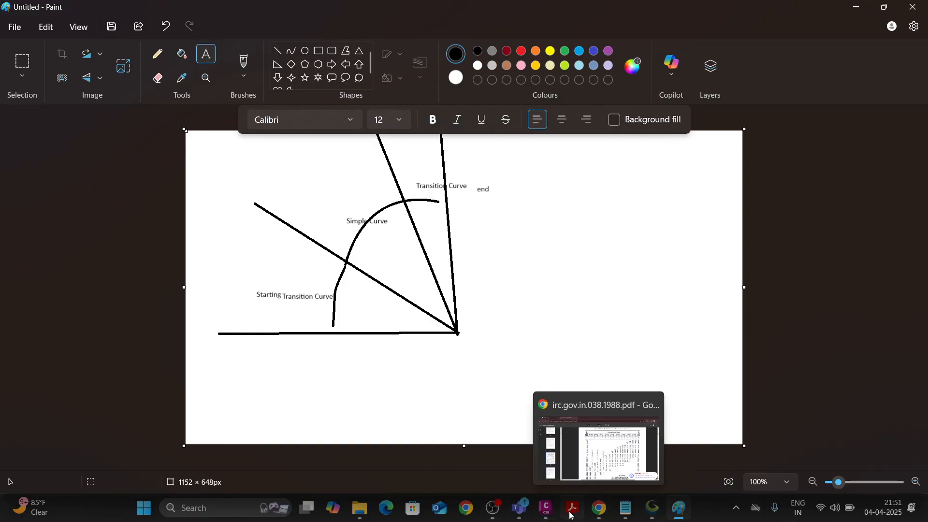
pyautogui.click(638, 462)
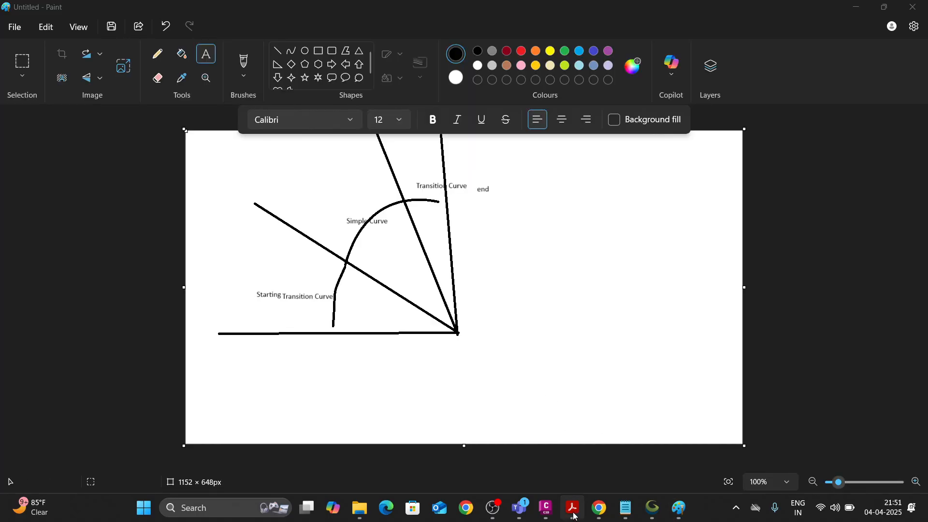
pyautogui.click(574, 515)
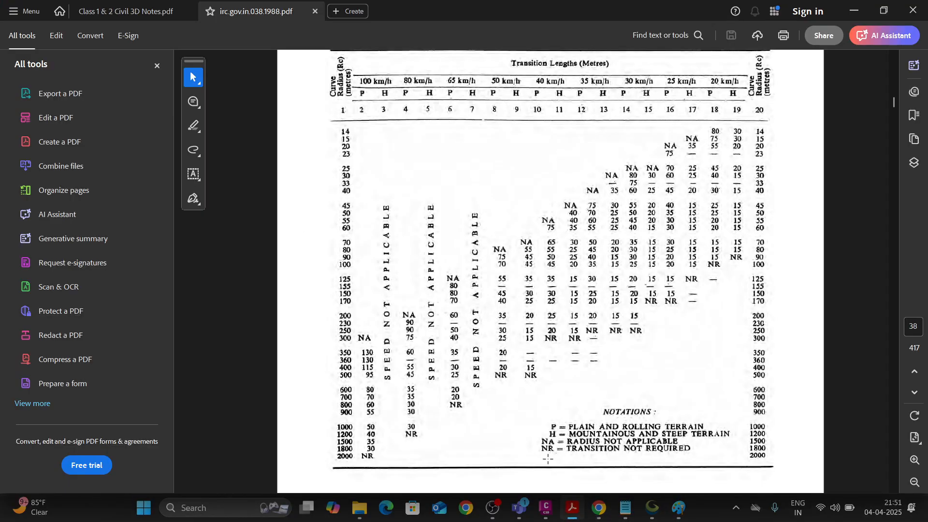
pyautogui.moveTo(326, 348); pyautogui.dragTo(397, 410)
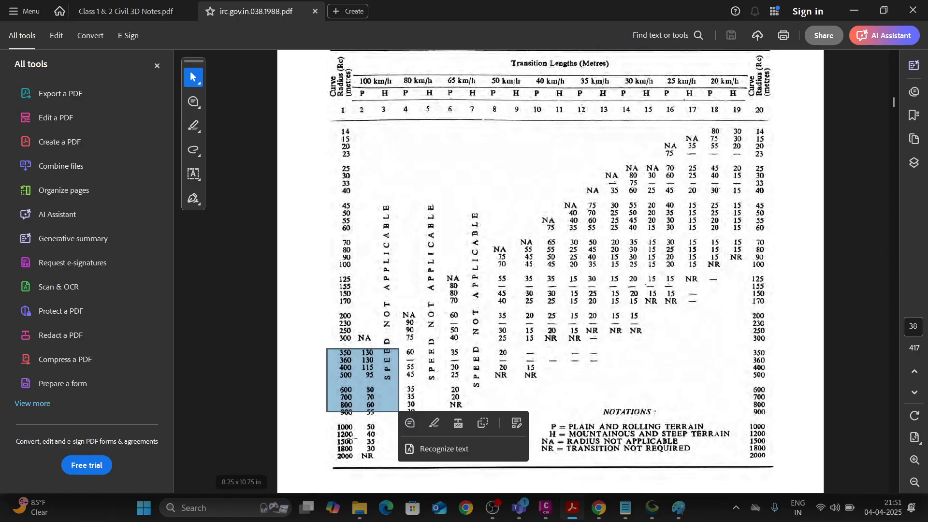
pyautogui.click(315, 340)
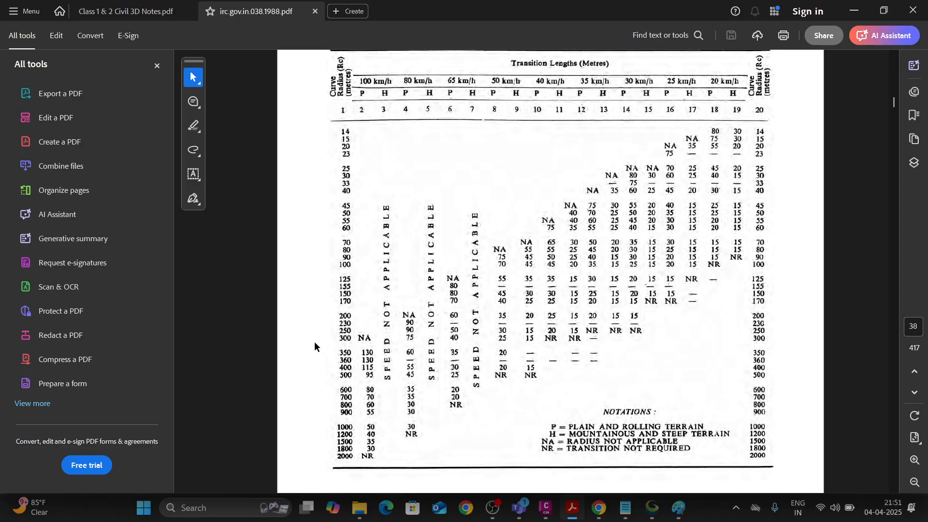
pyautogui.moveTo(328, 345); pyautogui.dragTo(379, 371)
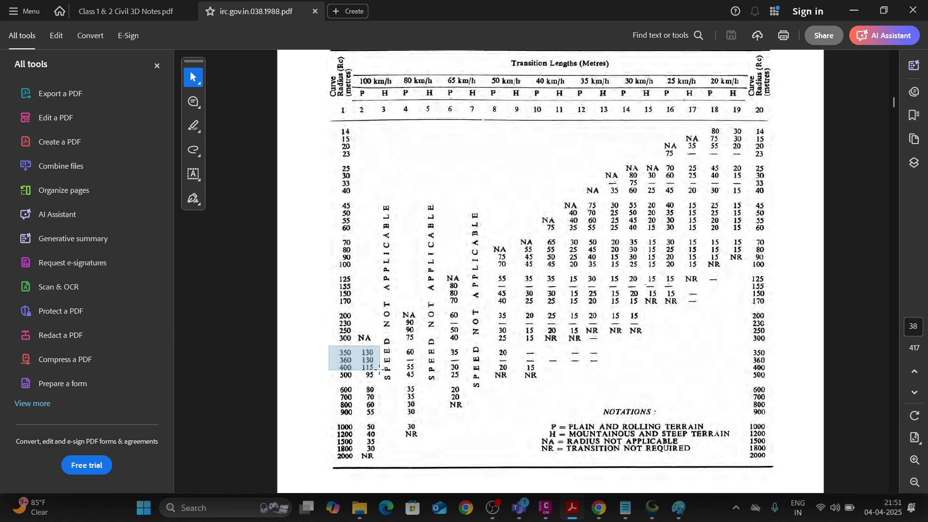
pyautogui.moveTo(380, 370); pyautogui.dragTo(380, 370)
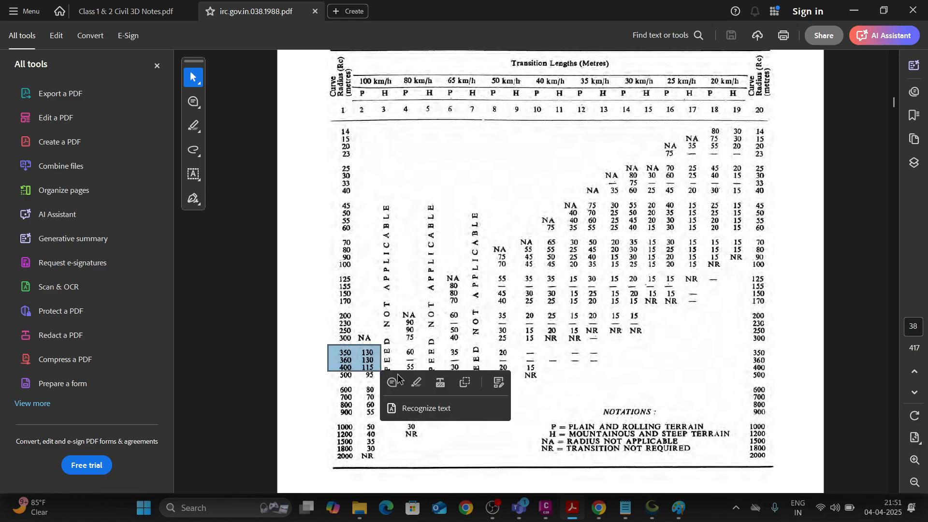
# Switch to Civil 3D and start a free spiral-curve-spiral between the two tangents meeting just past CH:0+500, with the Lessthan180 solution.
pyautogui.click(544, 514)
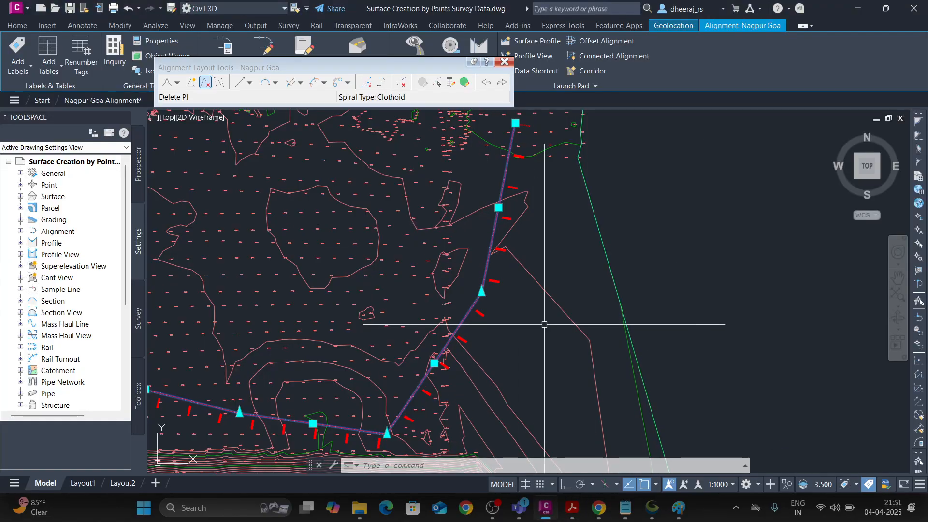
pyautogui.press('Escape')
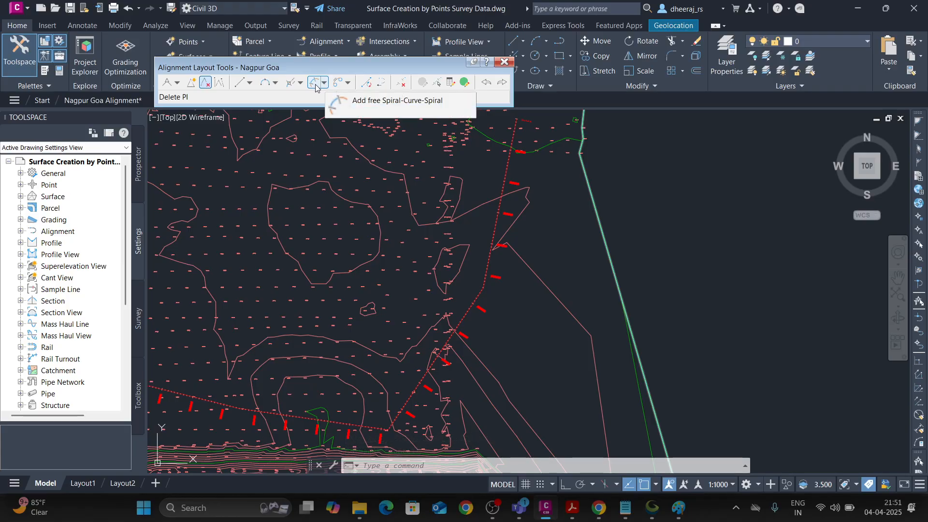
pyautogui.moveTo(575, 513)
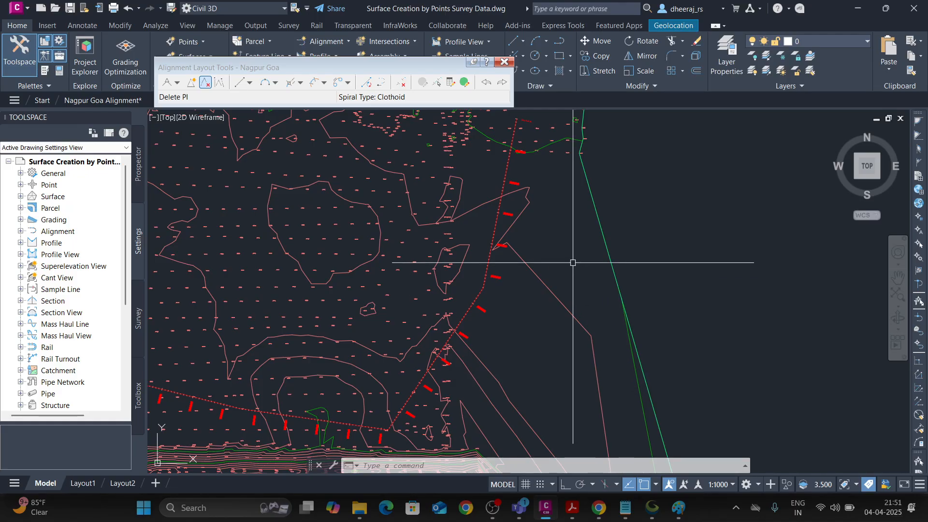
pyautogui.click(324, 83)
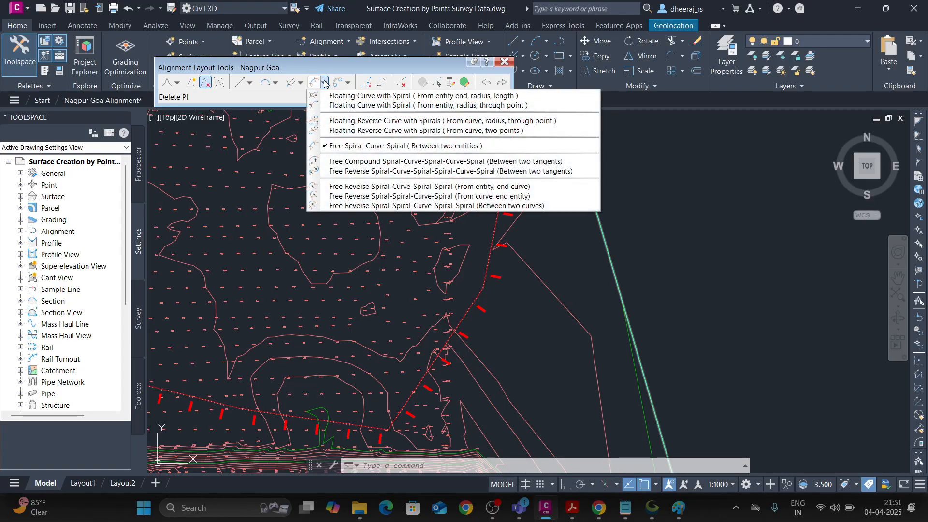
pyautogui.click(394, 146)
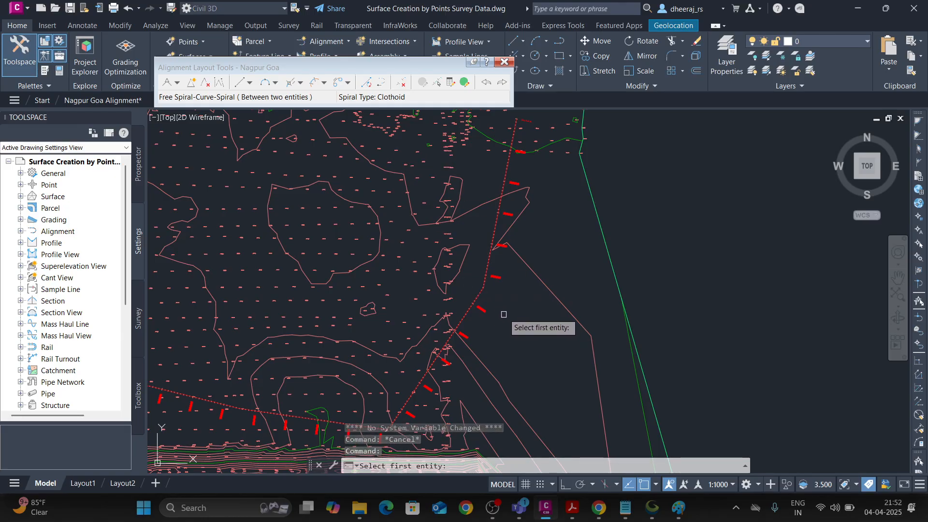
pyautogui.scroll(5, 503, 314)
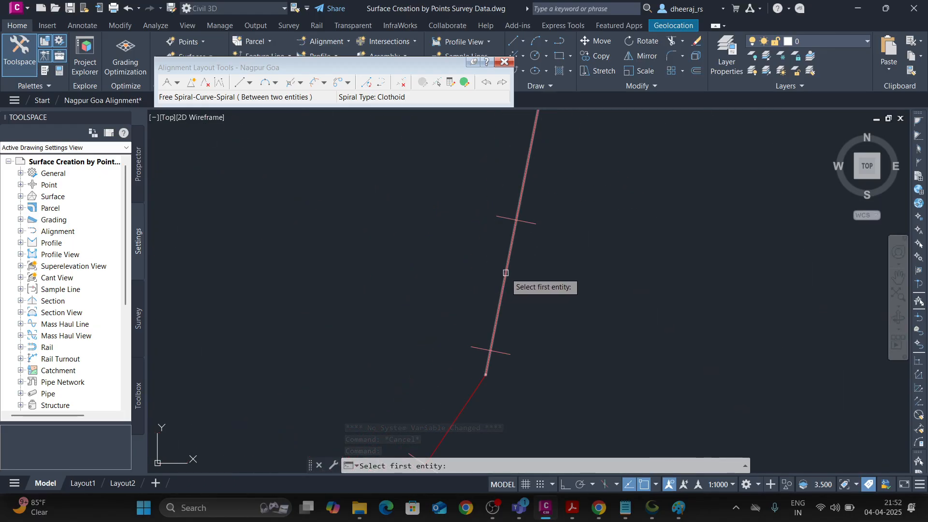
pyautogui.click(505, 273)
pyautogui.scroll(-3, 505, 273)
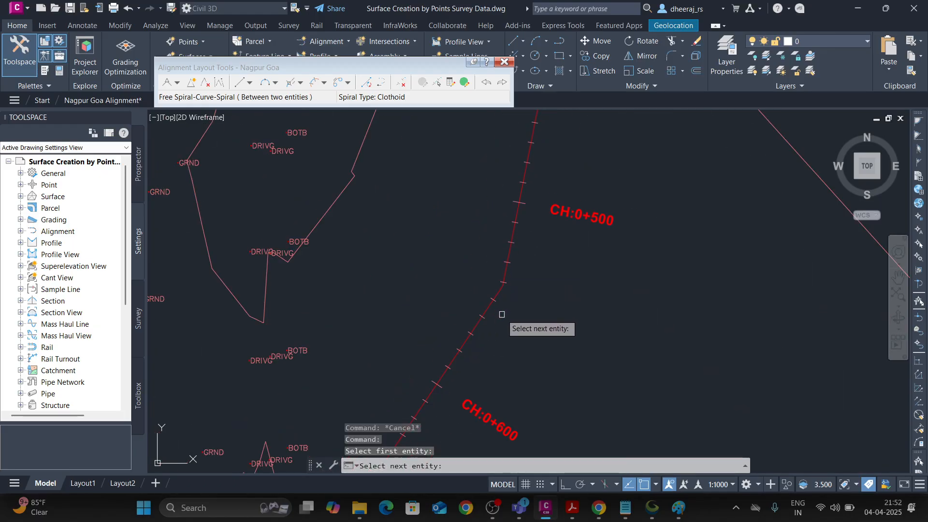
pyautogui.scroll(-2, 500, 314)
pyautogui.click(484, 313)
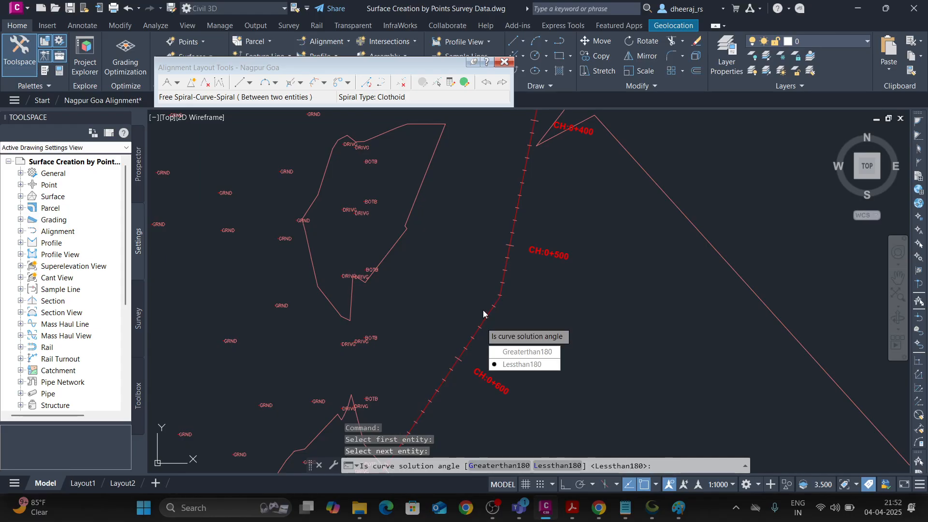
pyautogui.click(526, 365)
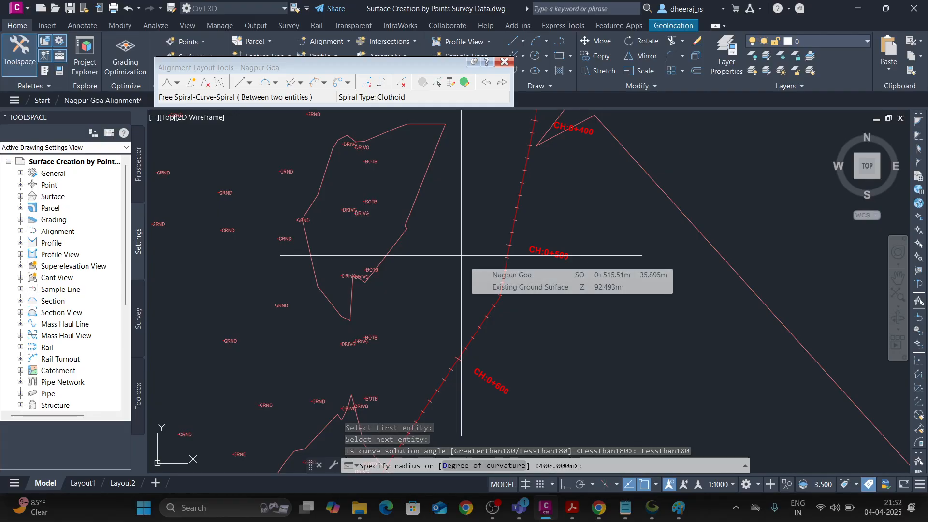
# Give the spiral-curve-spiral a 350 m radius and 130 m spiral in and spiral out lengths.
pyautogui.write('350')
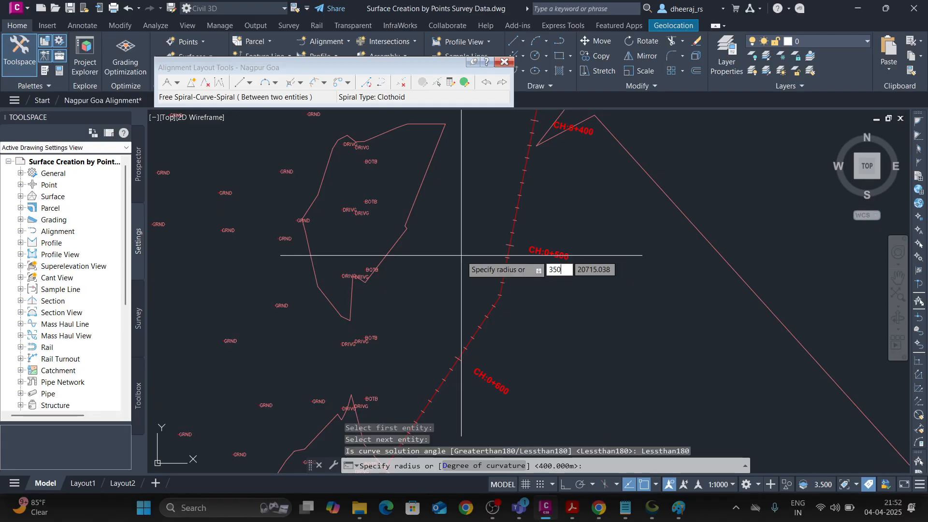
pyautogui.press('Return')
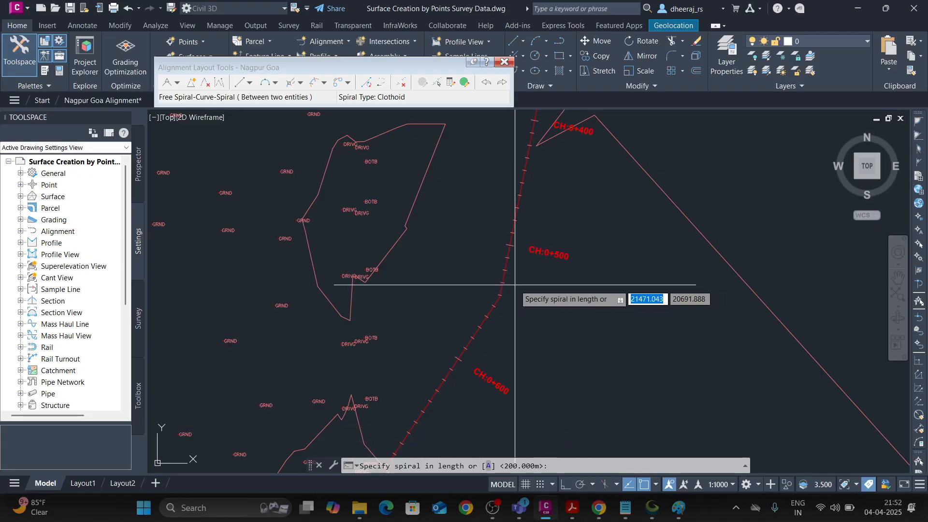
pyautogui.write('130')
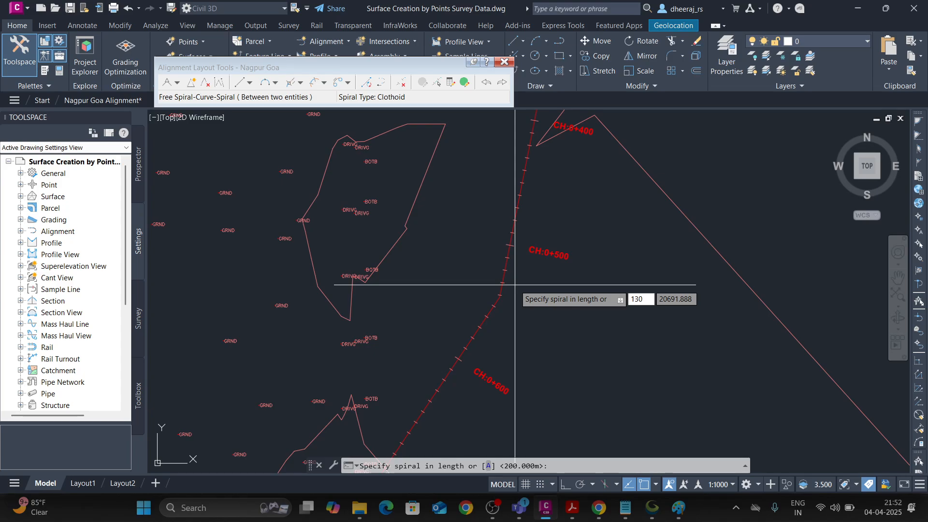
pyautogui.press('Return')
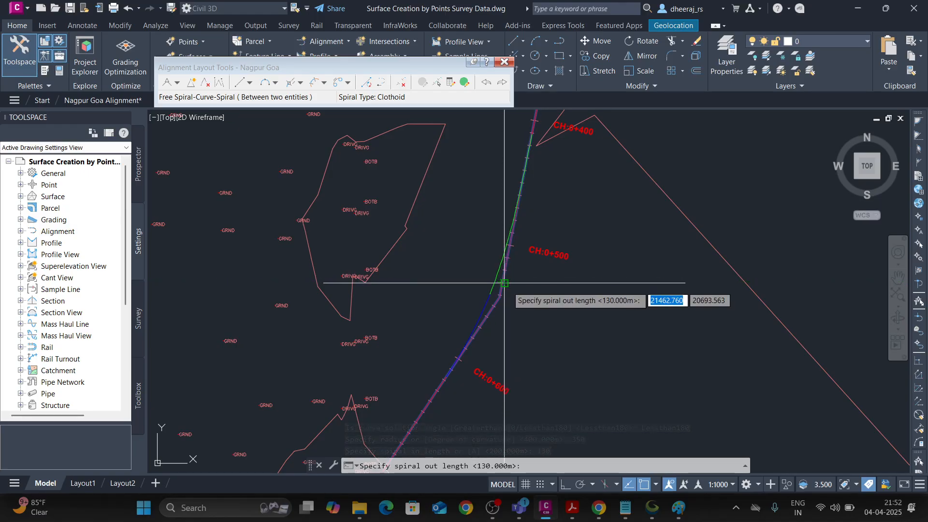
pyautogui.write('130')
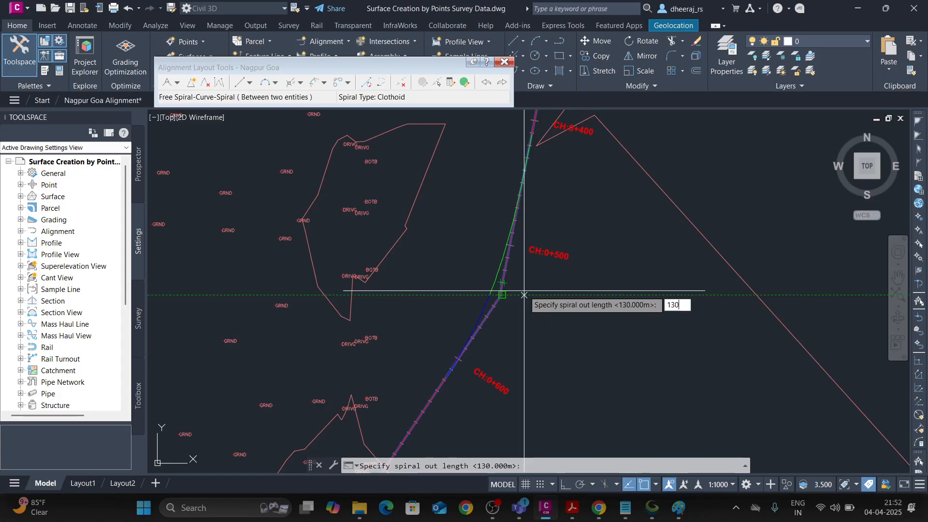
pyautogui.press('Return')
pyautogui.scroll(-2, 512, 296)
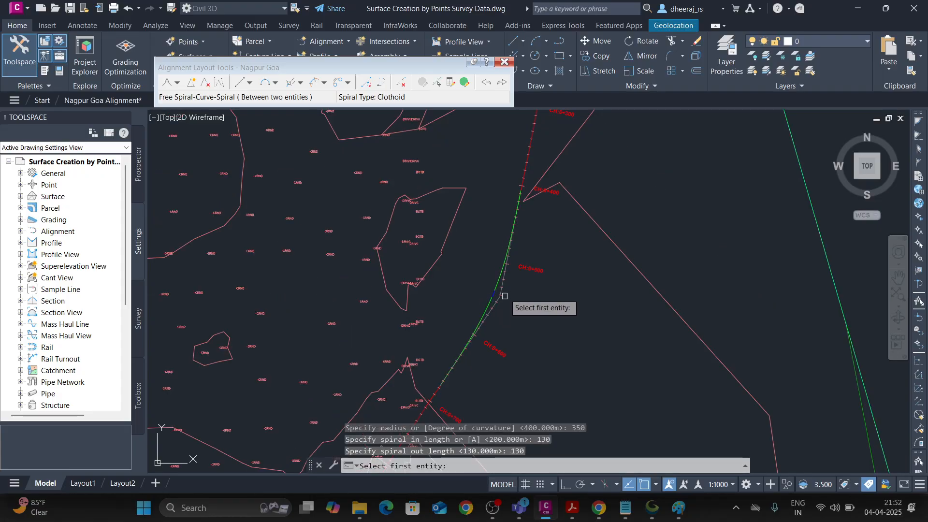
pyautogui.press('Escape')
# Examine the new spiral-curve-spiral past CH:0+500, comparing its central curve and both transition spirals with the original tangents.
pyautogui.scroll(-3, 517, 278)
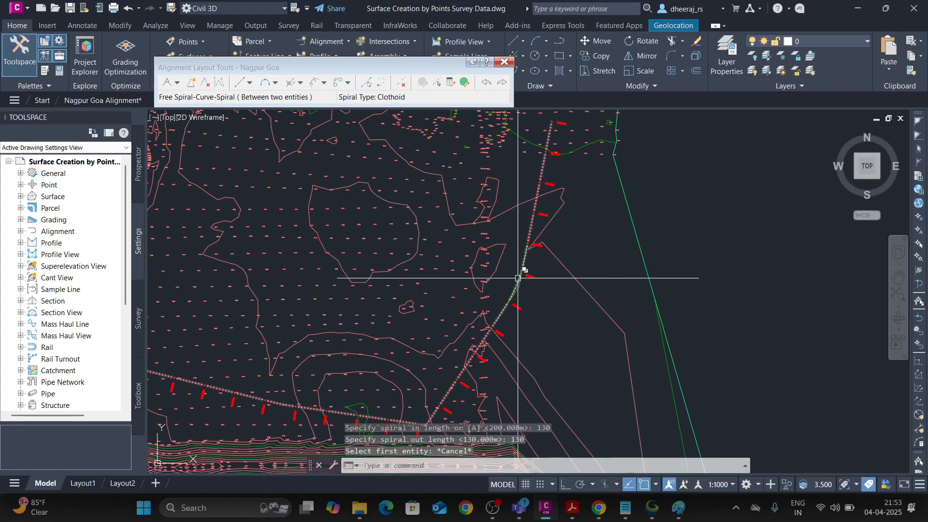
pyautogui.scroll(5, 518, 278)
pyautogui.click(496, 323)
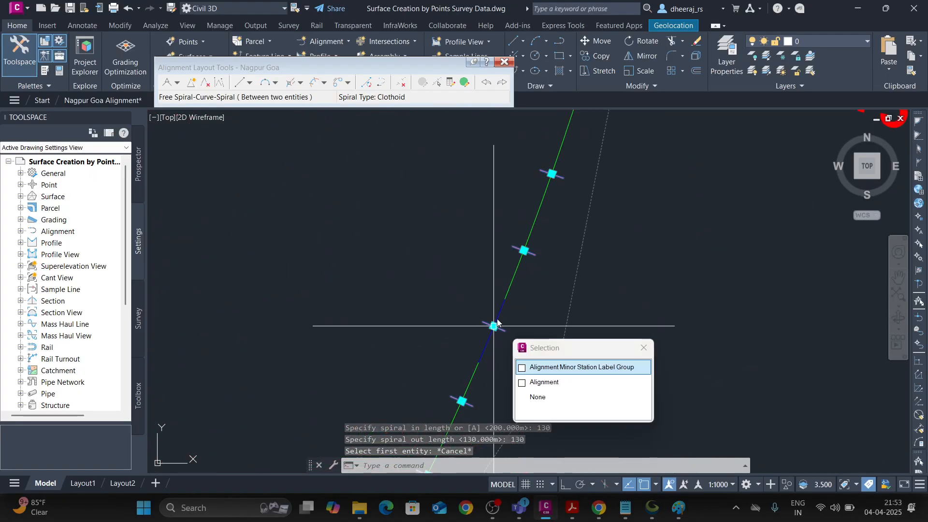
pyautogui.press('Escape')
pyautogui.click(498, 313)
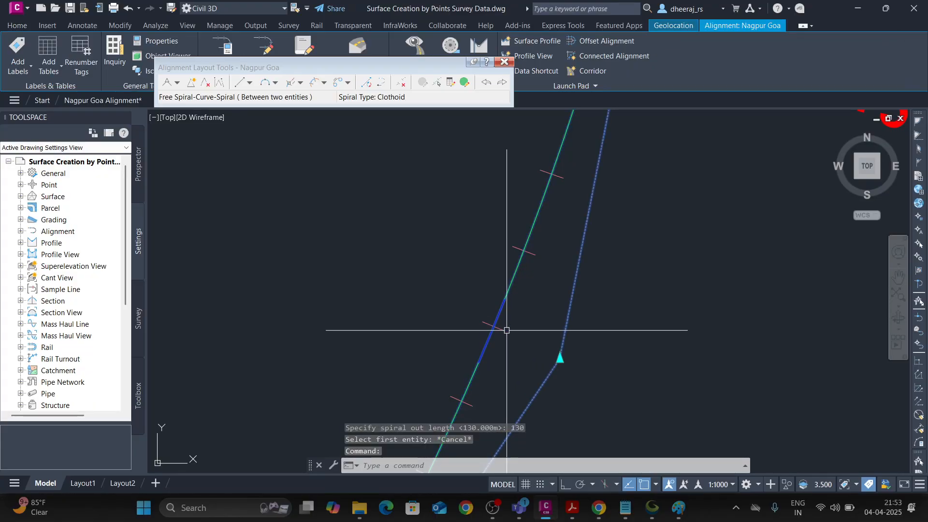
pyautogui.press('Escape')
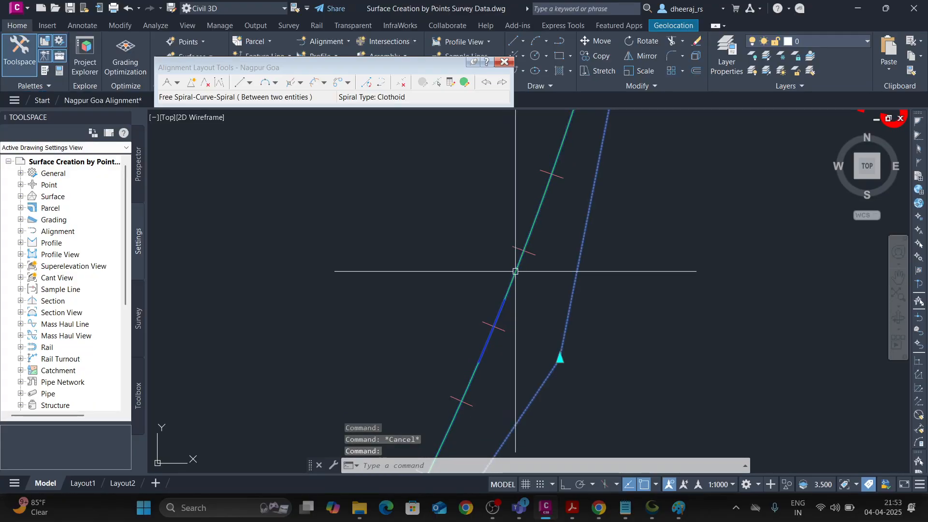
pyautogui.press('Escape')
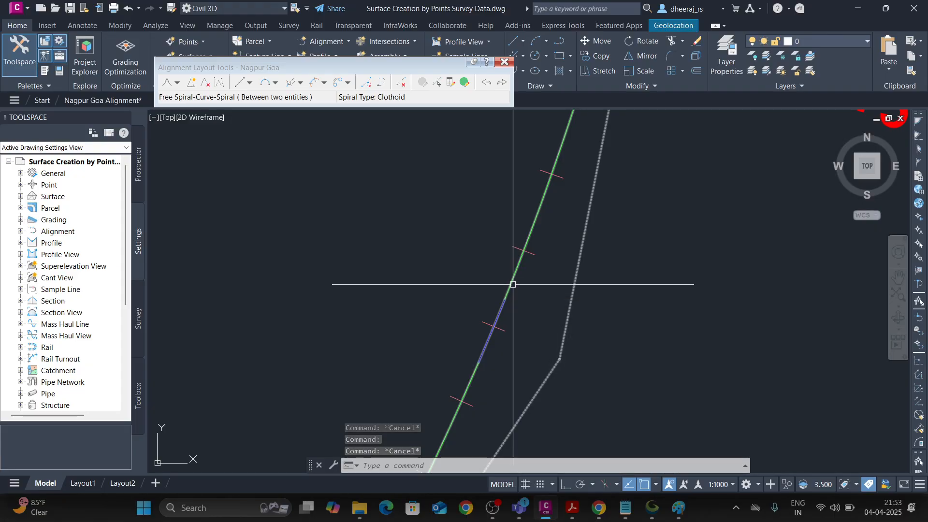
pyautogui.scroll(-3, 513, 286)
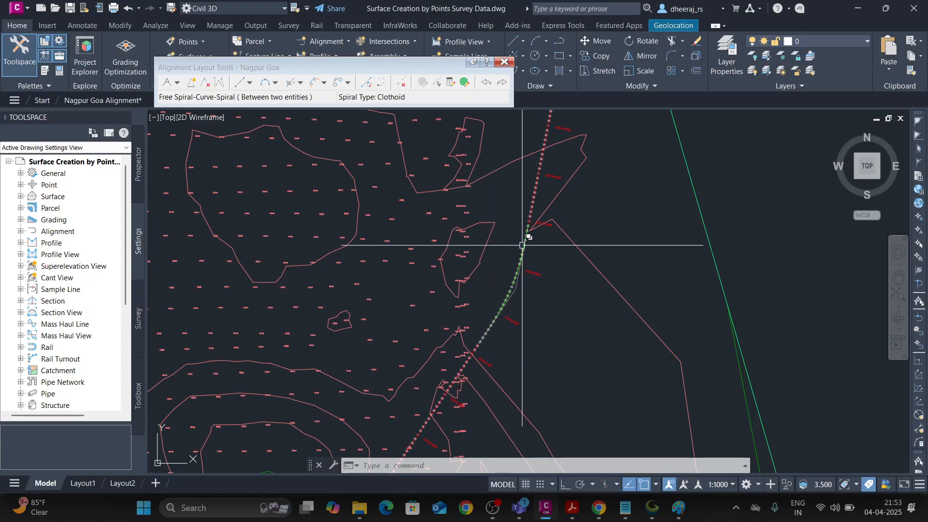
pyautogui.scroll(6, 509, 283)
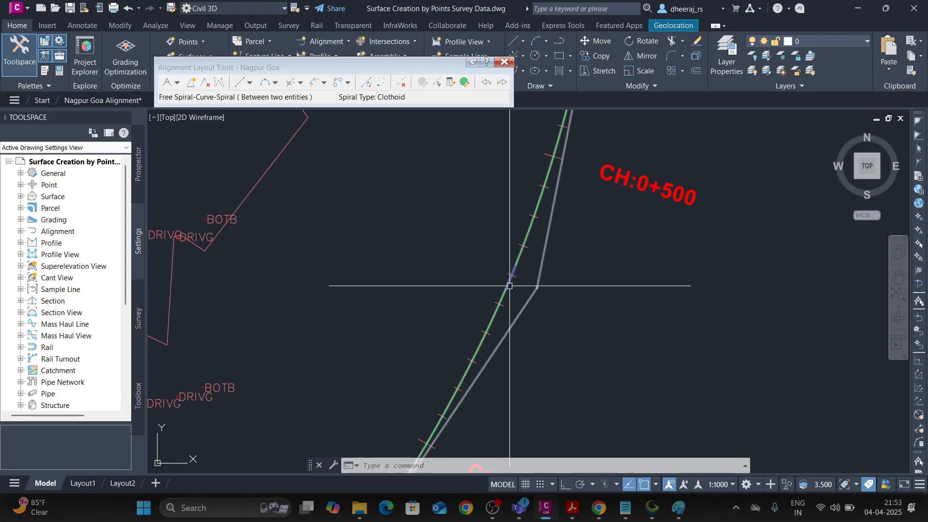
pyautogui.scroll(-6, 510, 292)
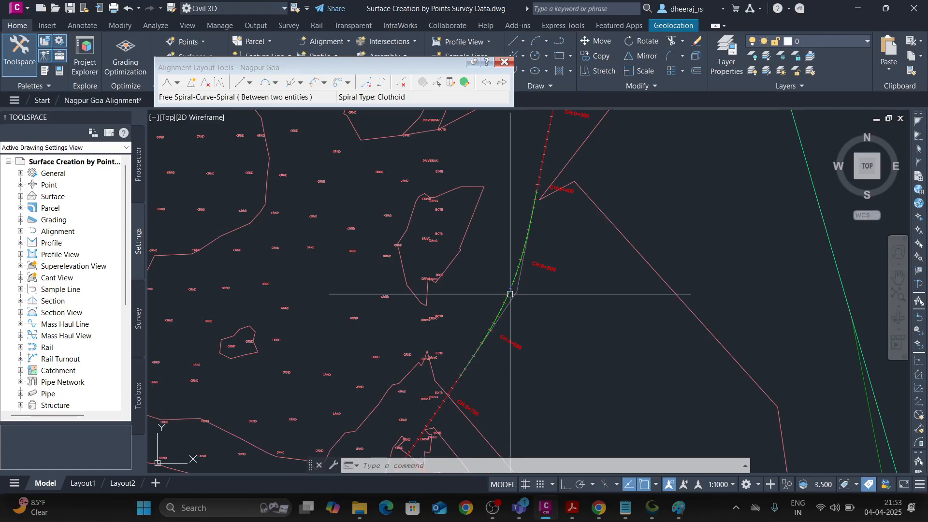
pyautogui.scroll(-5, 530, 282)
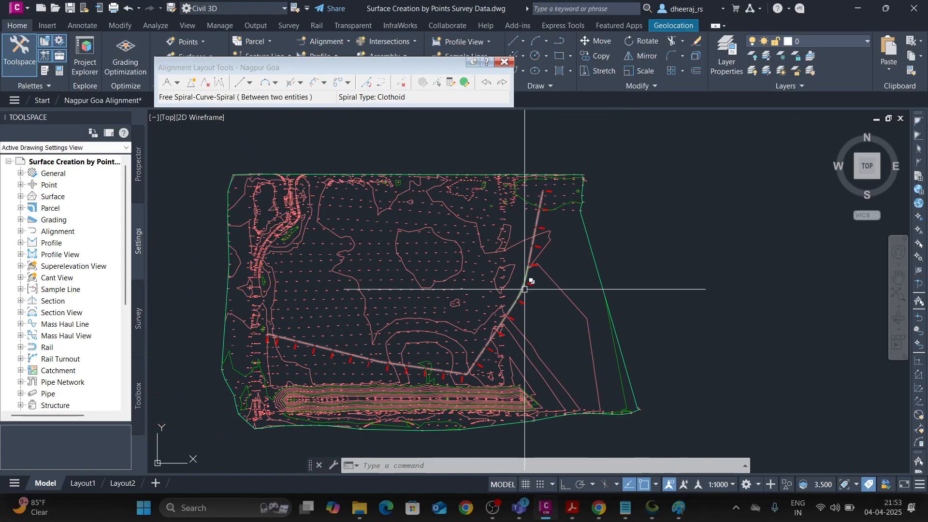
# Move the alignment's PI near CH:1+100 northwest, away from the embankment contours, to flatten the bend between its tangents.
pyautogui.scroll(5, 462, 378)
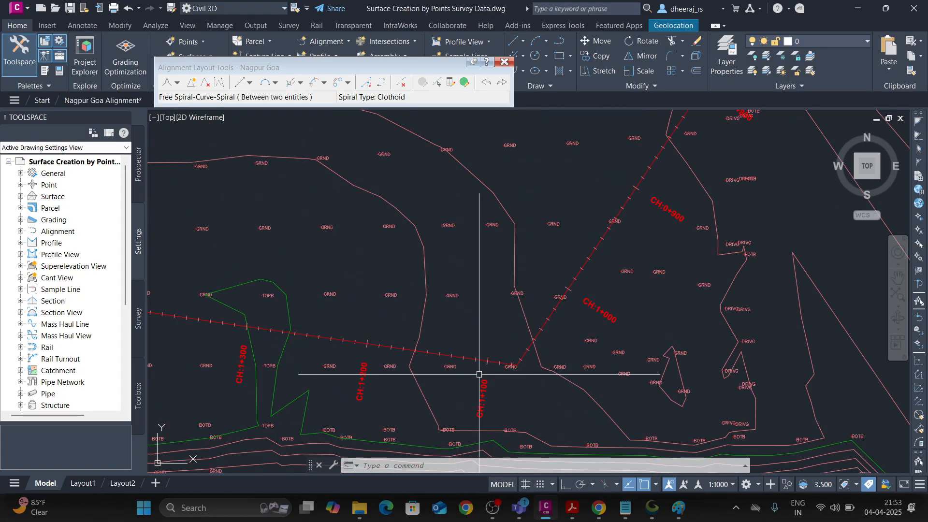
pyautogui.scroll(-5, 426, 371)
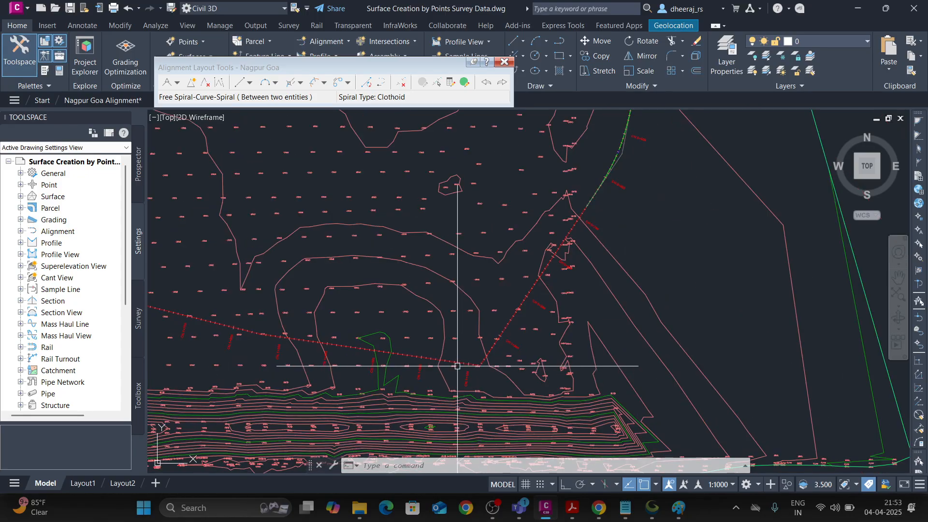
pyautogui.scroll(3, 453, 368)
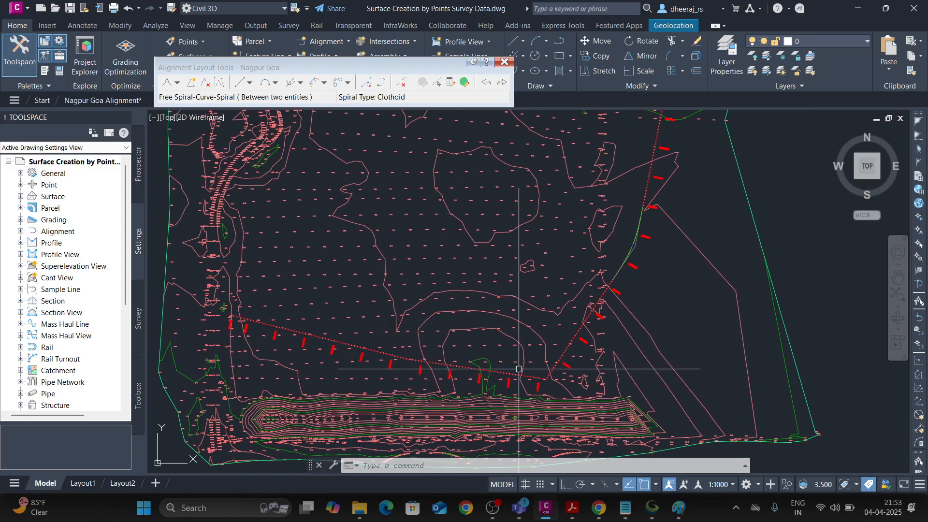
pyautogui.scroll(4, 541, 372)
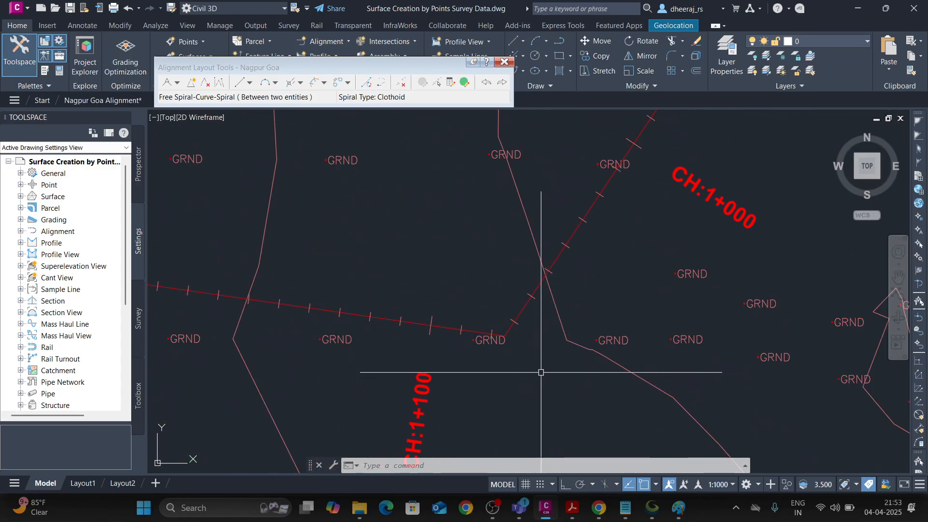
pyautogui.scroll(-2, 486, 338)
pyautogui.click(485, 339)
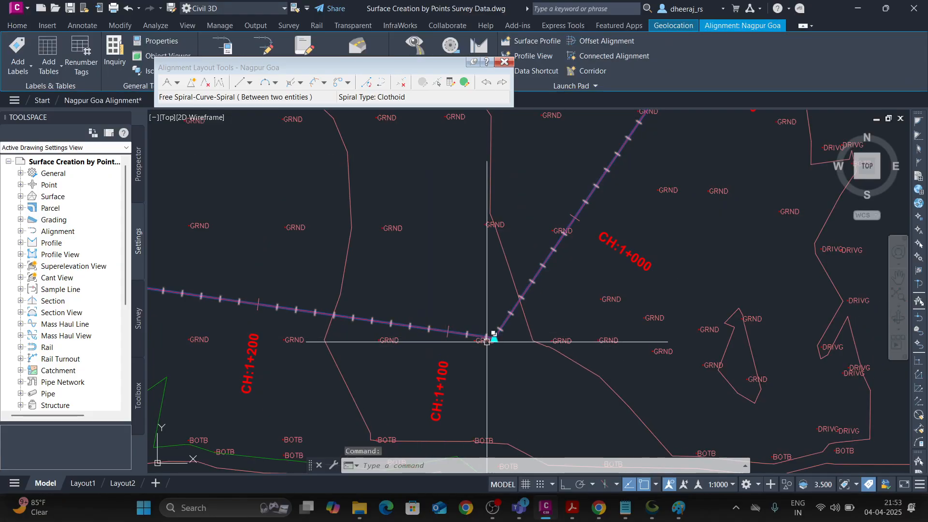
pyautogui.scroll(-3, 487, 340)
pyautogui.click(489, 342)
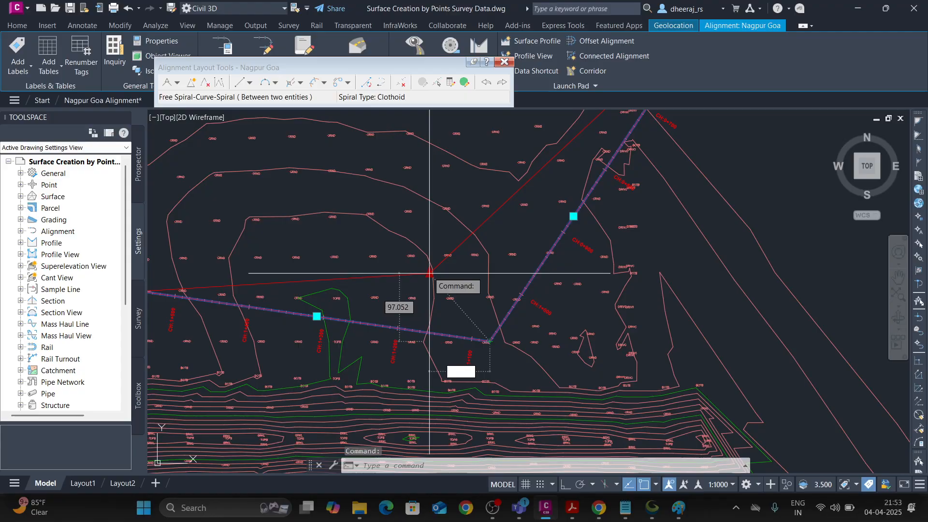
pyautogui.click(426, 234)
pyautogui.scroll(-4, 425, 233)
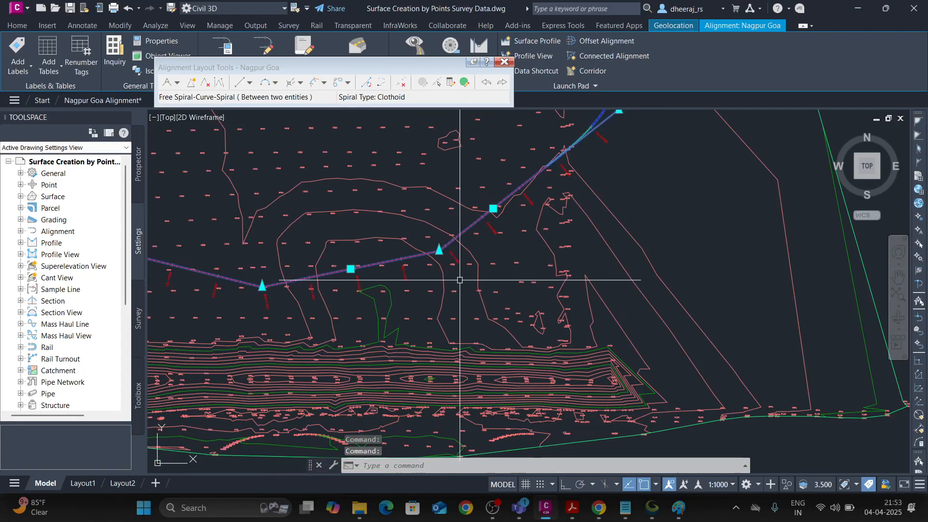
pyautogui.press('Escape')
# Start a free spiral-curve-spiral between the two tangents meeting just past CH:1+000, using the Lessthan180 solution.
pyautogui.scroll(7, 454, 285)
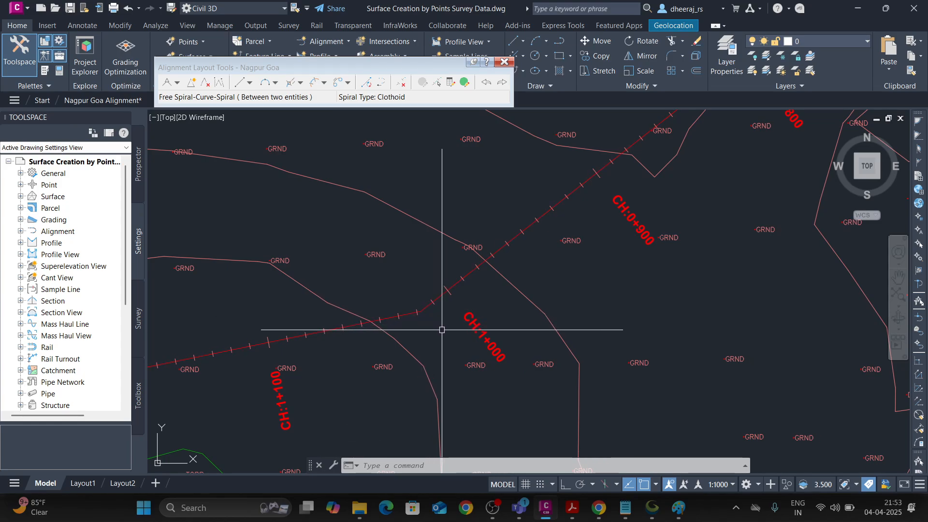
pyautogui.moveTo(442, 330)
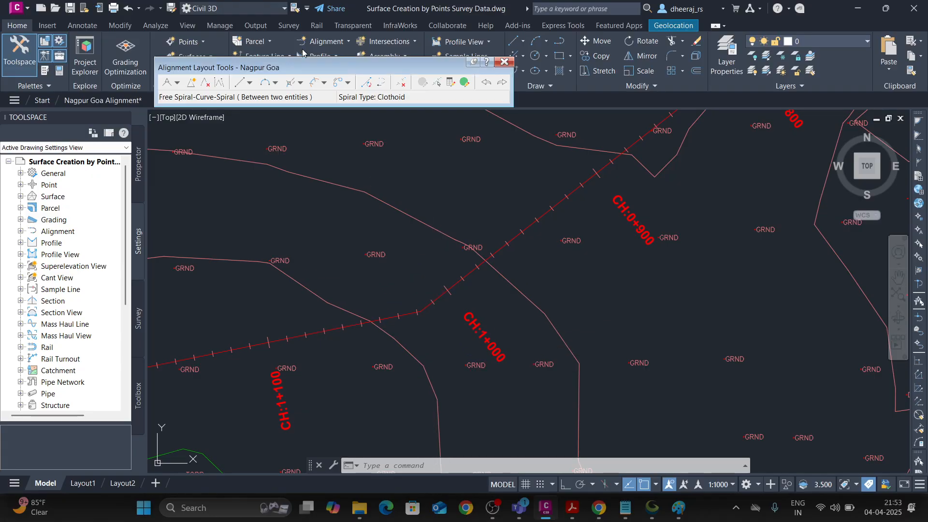
pyautogui.click(324, 85)
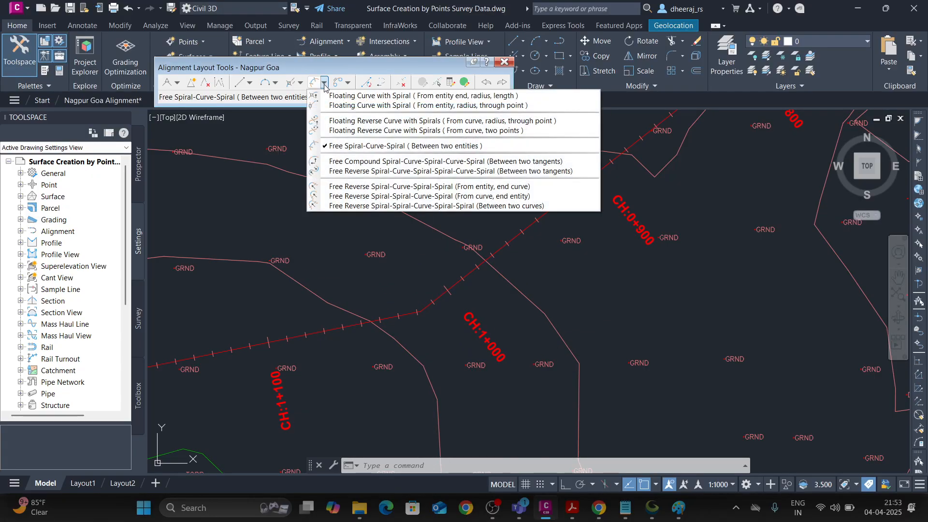
pyautogui.click(361, 146)
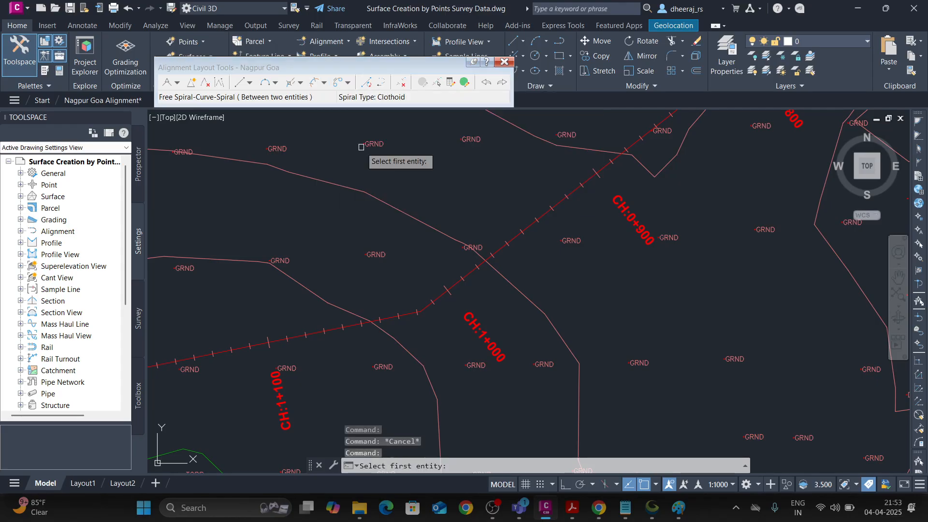
pyautogui.click(456, 286)
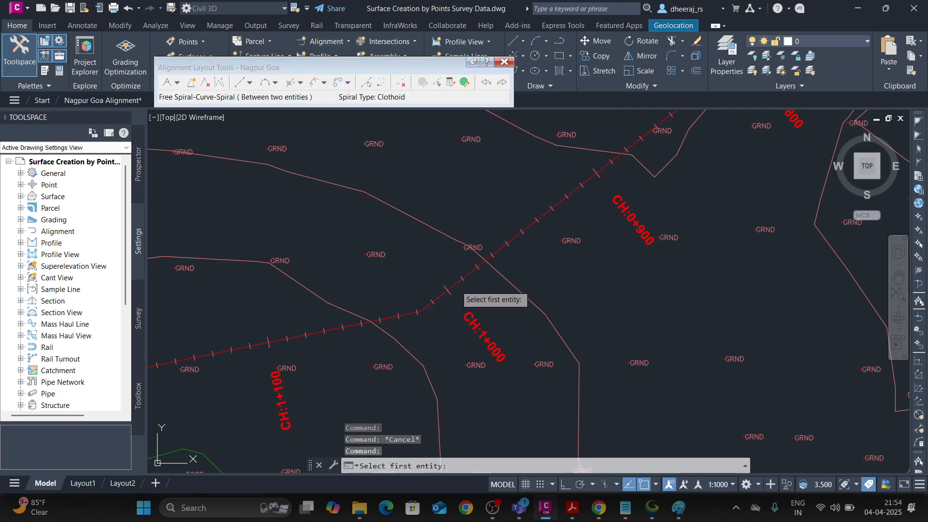
pyautogui.click(386, 318)
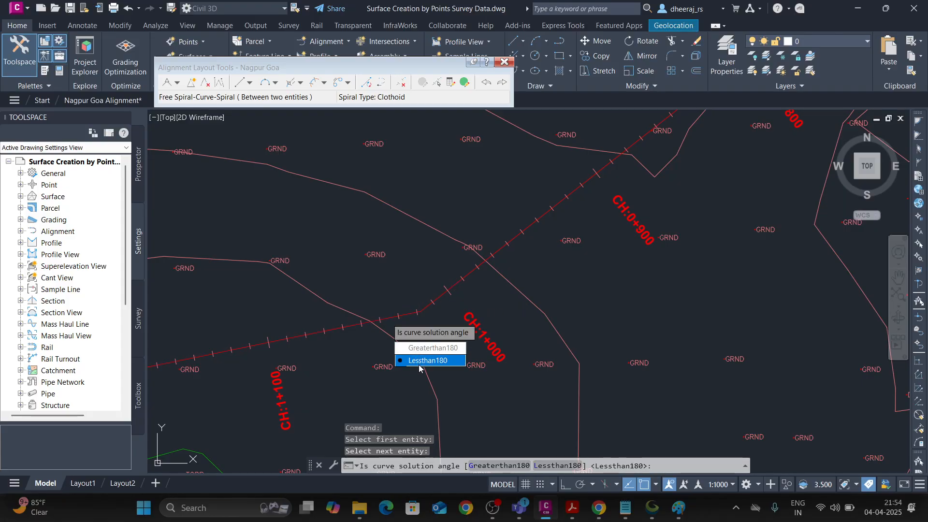
pyautogui.press('Return')
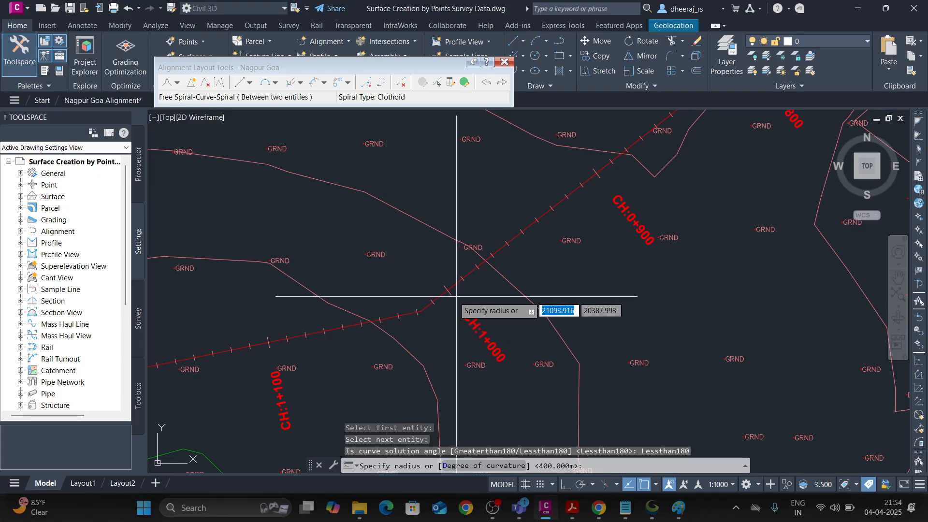
# Set the radius of the spiral-curve-spiral just past CH:1+000 to 400 m.
pyautogui.write('350')
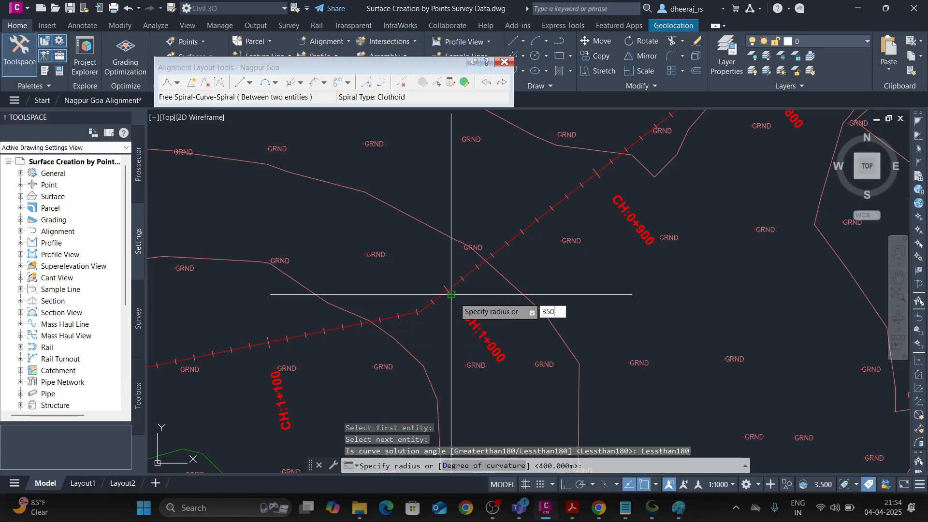
pyautogui.press('BackSpace')
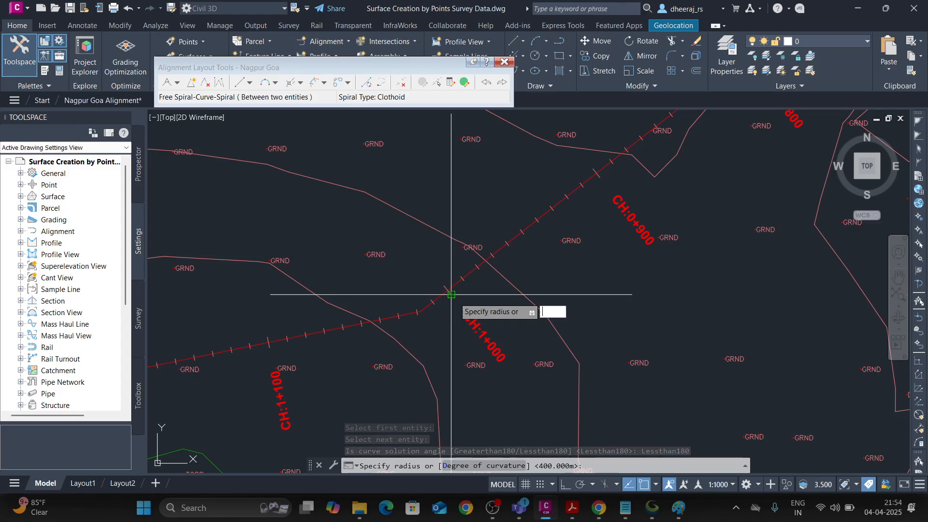
pyautogui.write('4')
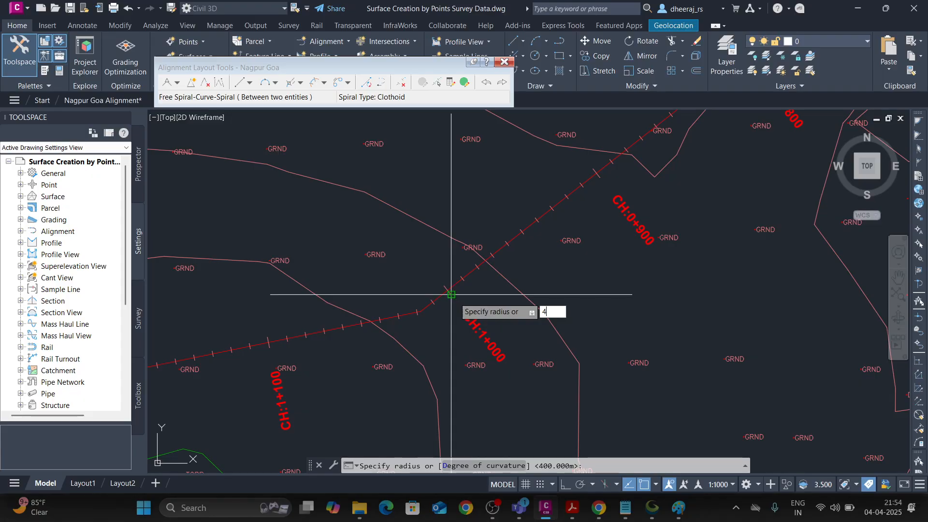
pyautogui.write('00')
pyautogui.press('Return')
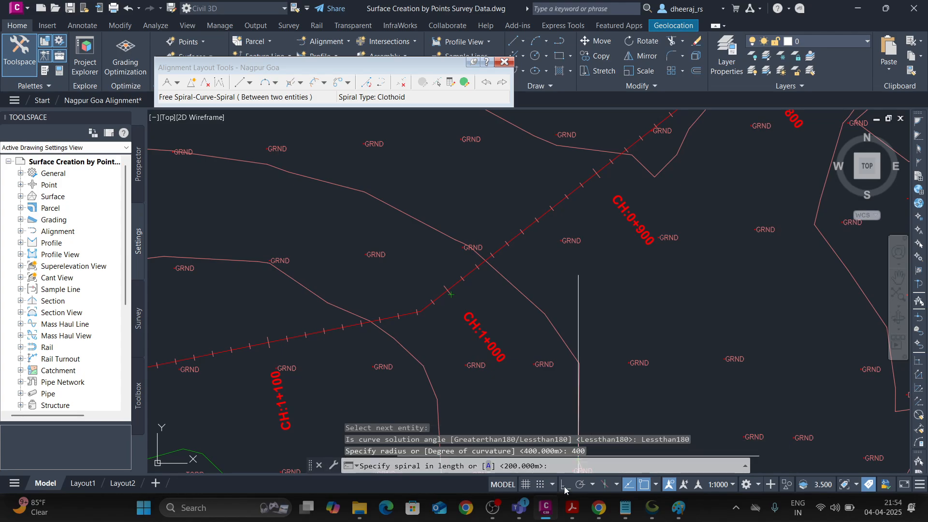
# Switch to the IRC 38 PDF in Acrobat and look up the plain-terrain transition length for a 400 m radius at 100 km/h.
pyautogui.click(572, 507)
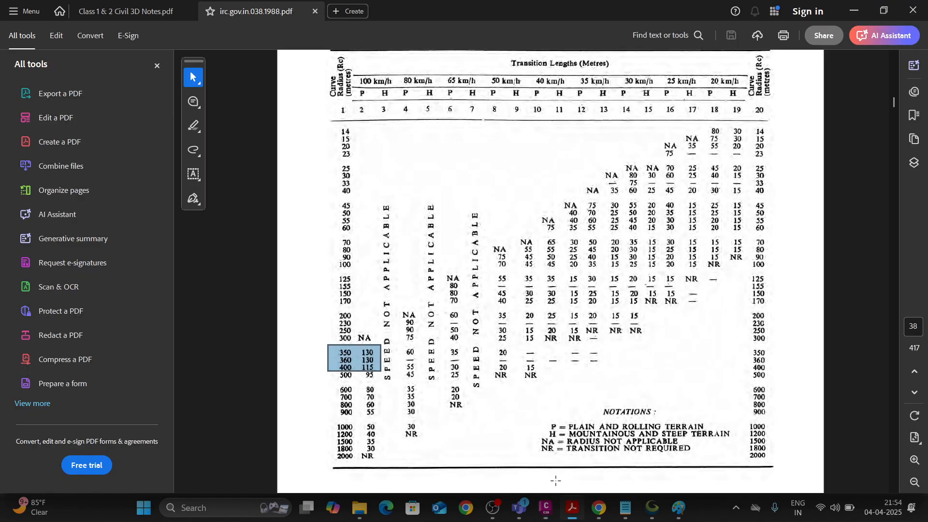
pyautogui.click(359, 367)
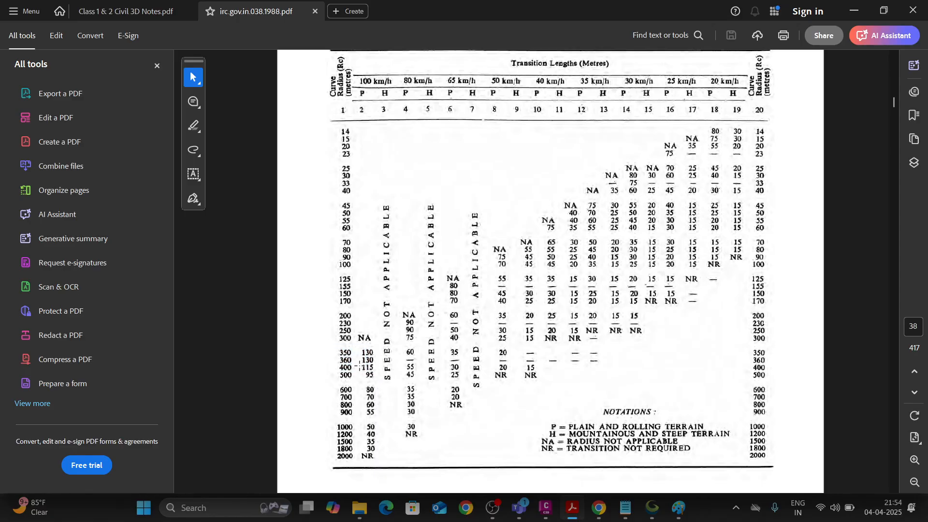
pyautogui.moveTo(379, 372); pyautogui.dragTo(381, 375)
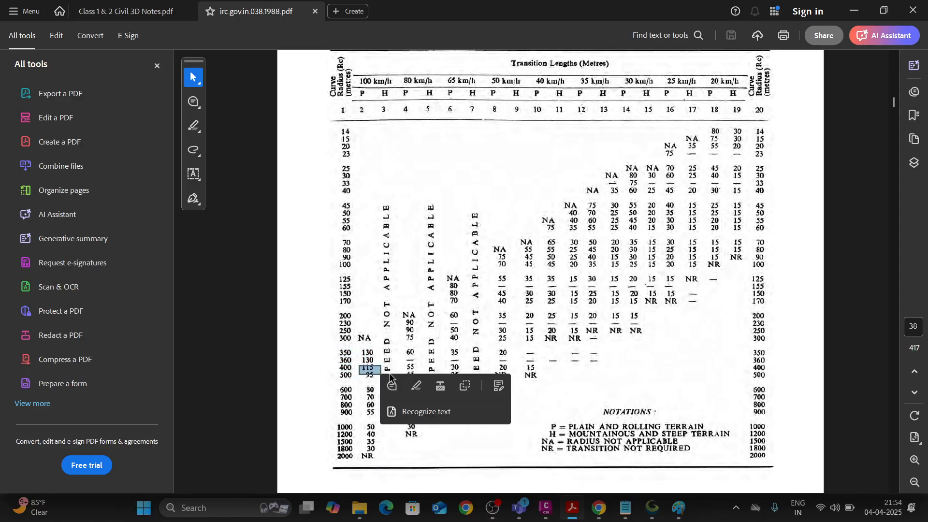
# Switch to Civil 3D and finish the spiral-curve-spiral with 130 m spiral in and spiral out lengths.
pyautogui.click(545, 513)
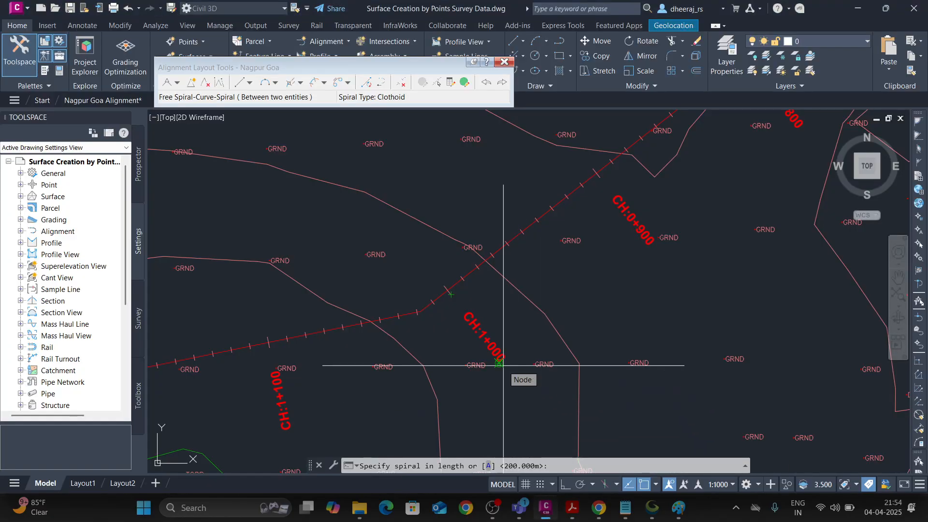
pyautogui.write('130')
pyautogui.press('Return')
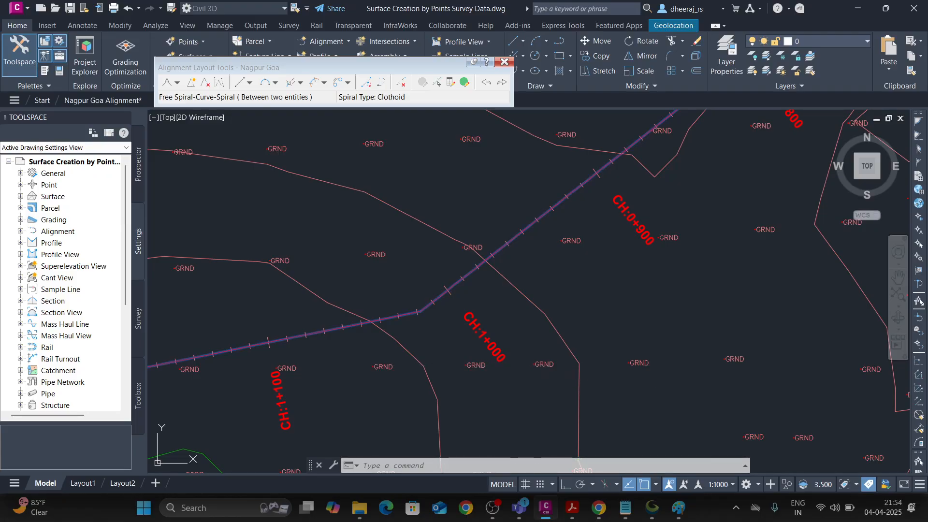
pyautogui.write('130')
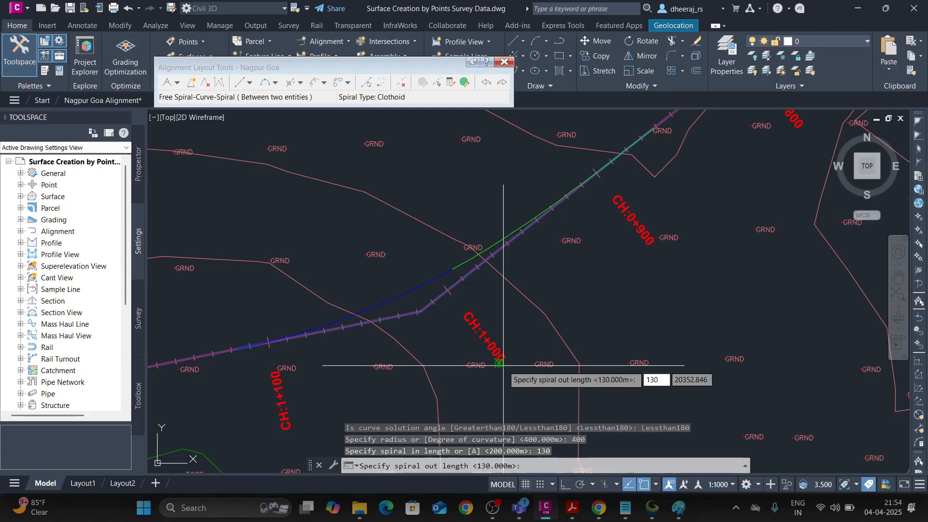
pyautogui.press('Return')
pyautogui.scroll(-3, 459, 315)
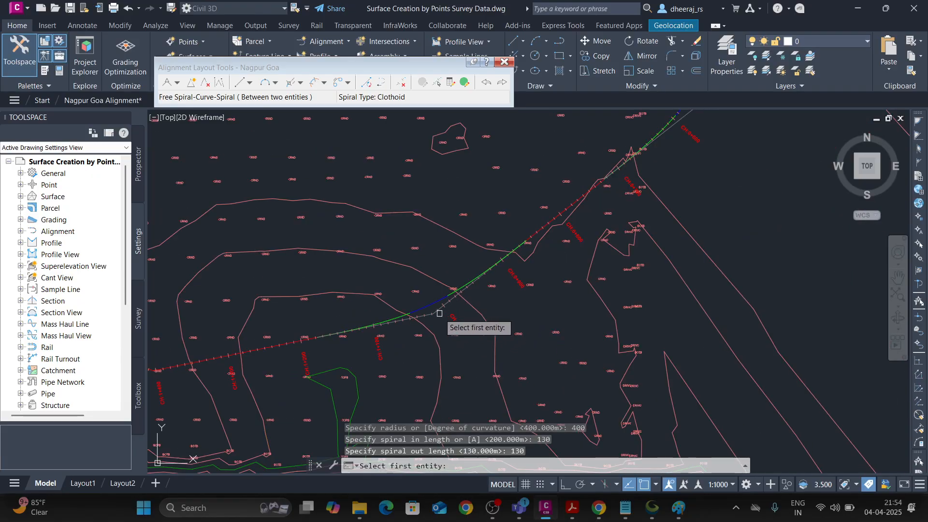
pyautogui.press('Escape')
# Examine the new spiral-curve-spiral past CH:1+000 and the whole alignment's course across the surface.
pyautogui.scroll(-3, 471, 308)
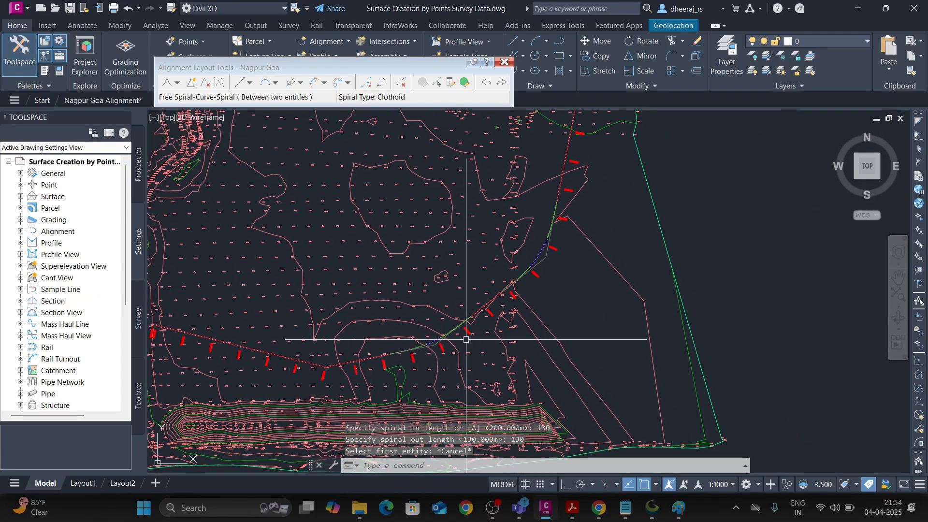
pyautogui.scroll(5, 466, 339)
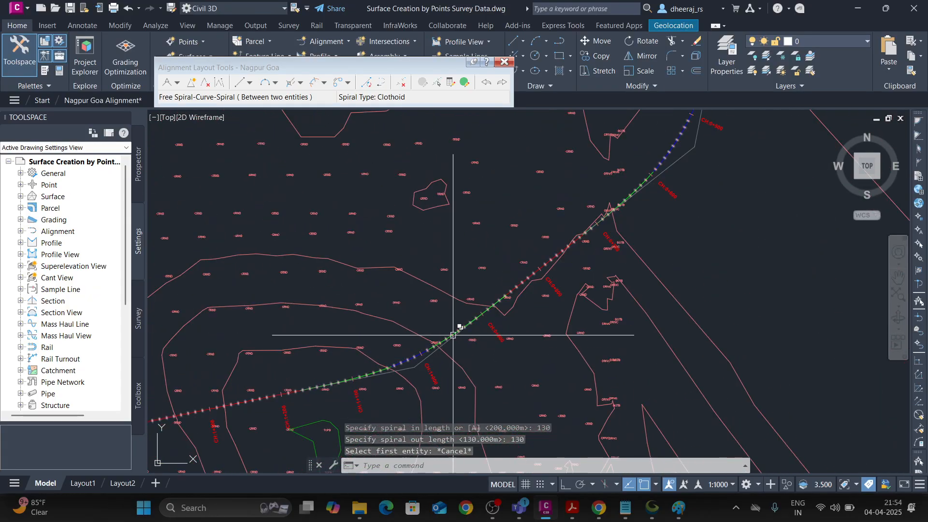
pyautogui.scroll(-4, 577, 242)
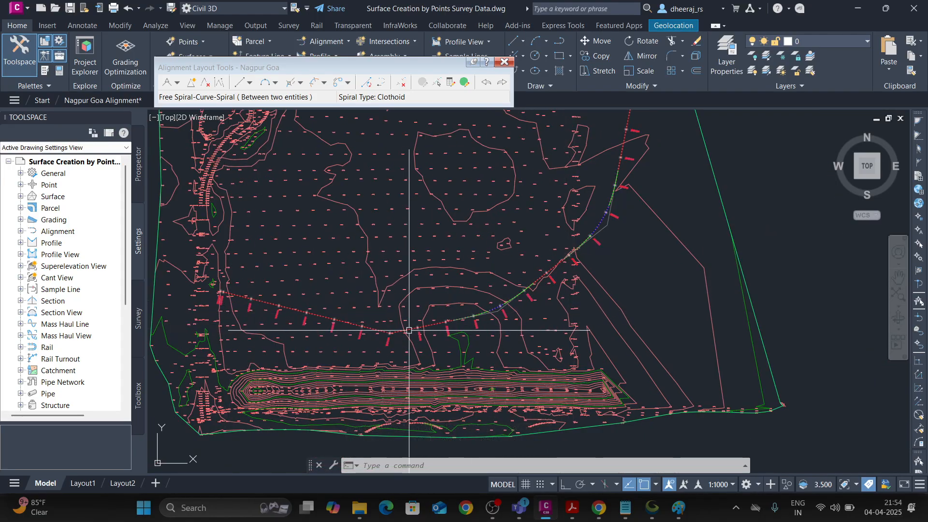
pyautogui.scroll(-5, 590, 255)
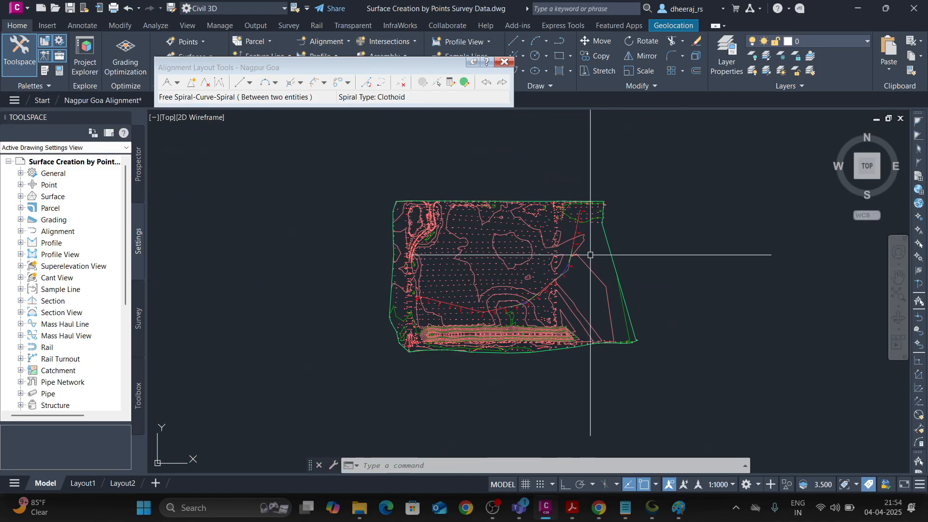
pyautogui.moveTo(590, 255); pyautogui.dragTo(577, 274, button='middle')
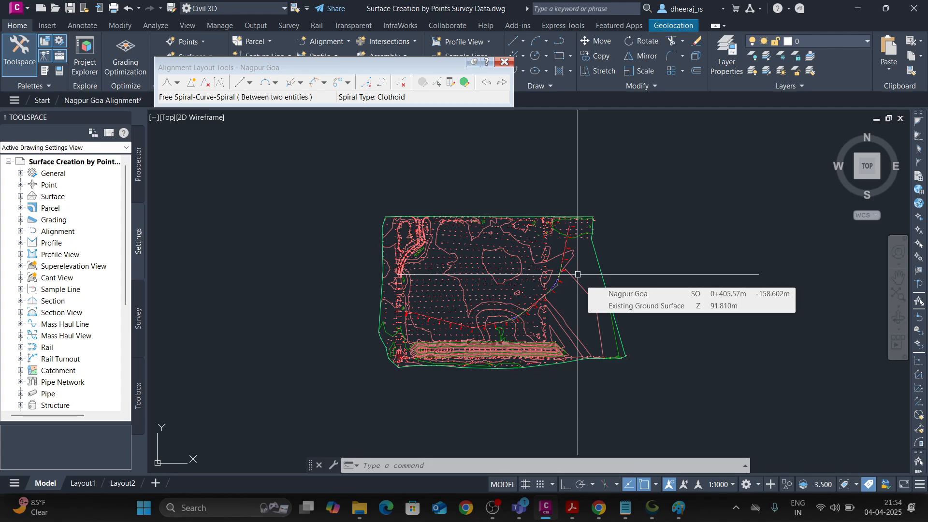
# Switch to the CIVIL 3D SOFTWARE TRAINING meeting in Microsoft Teams and leave the meeting.
pyautogui.moveTo(520, 511)
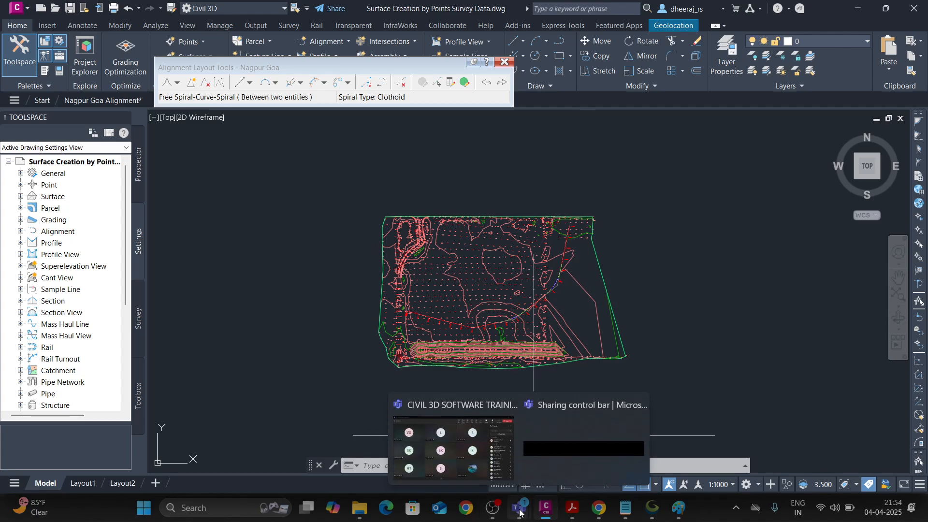
pyautogui.moveTo(500, 436)
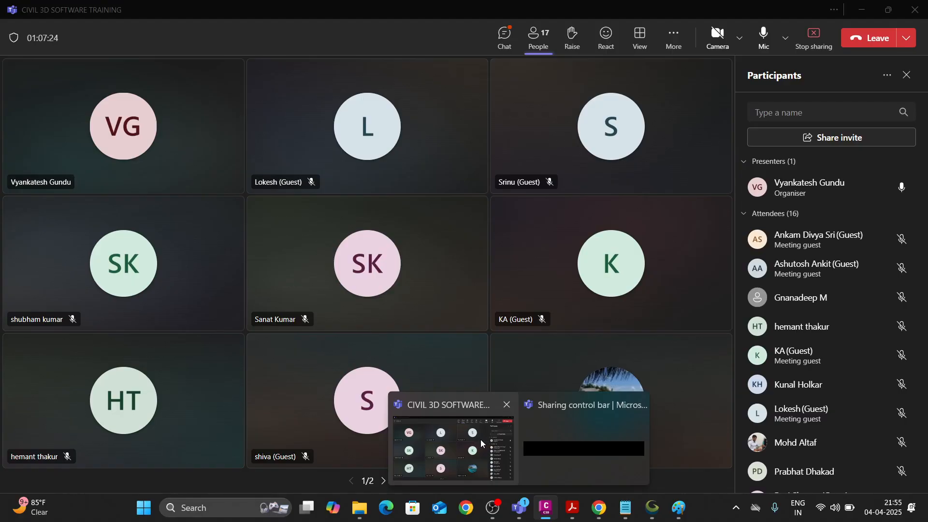
pyautogui.click(480, 440)
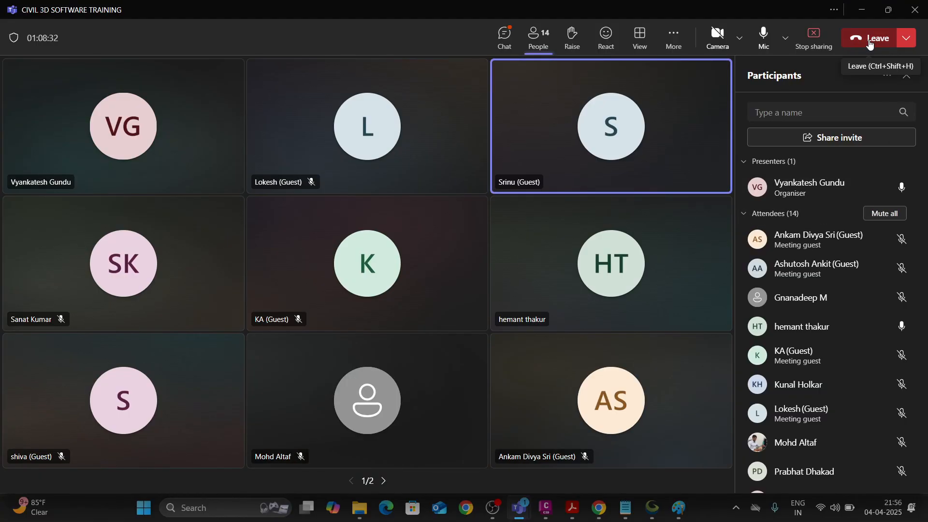
pyautogui.click(870, 44)
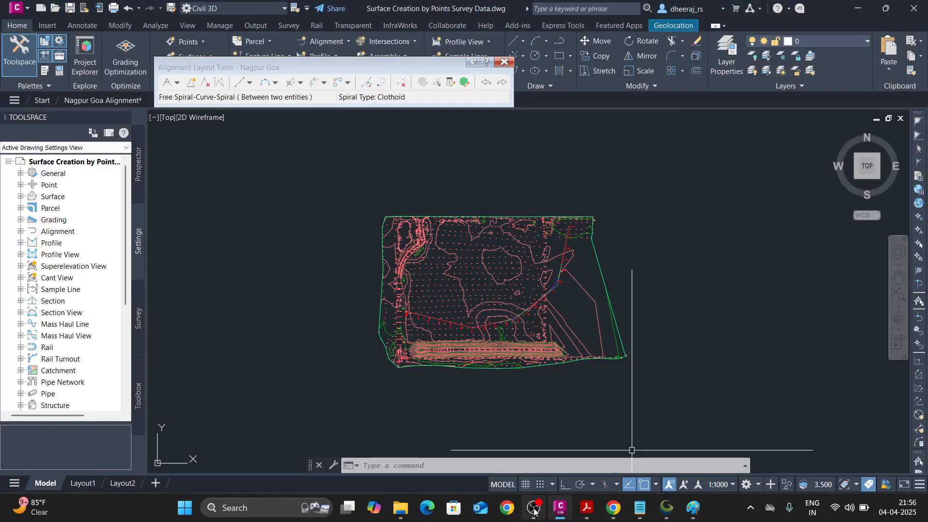